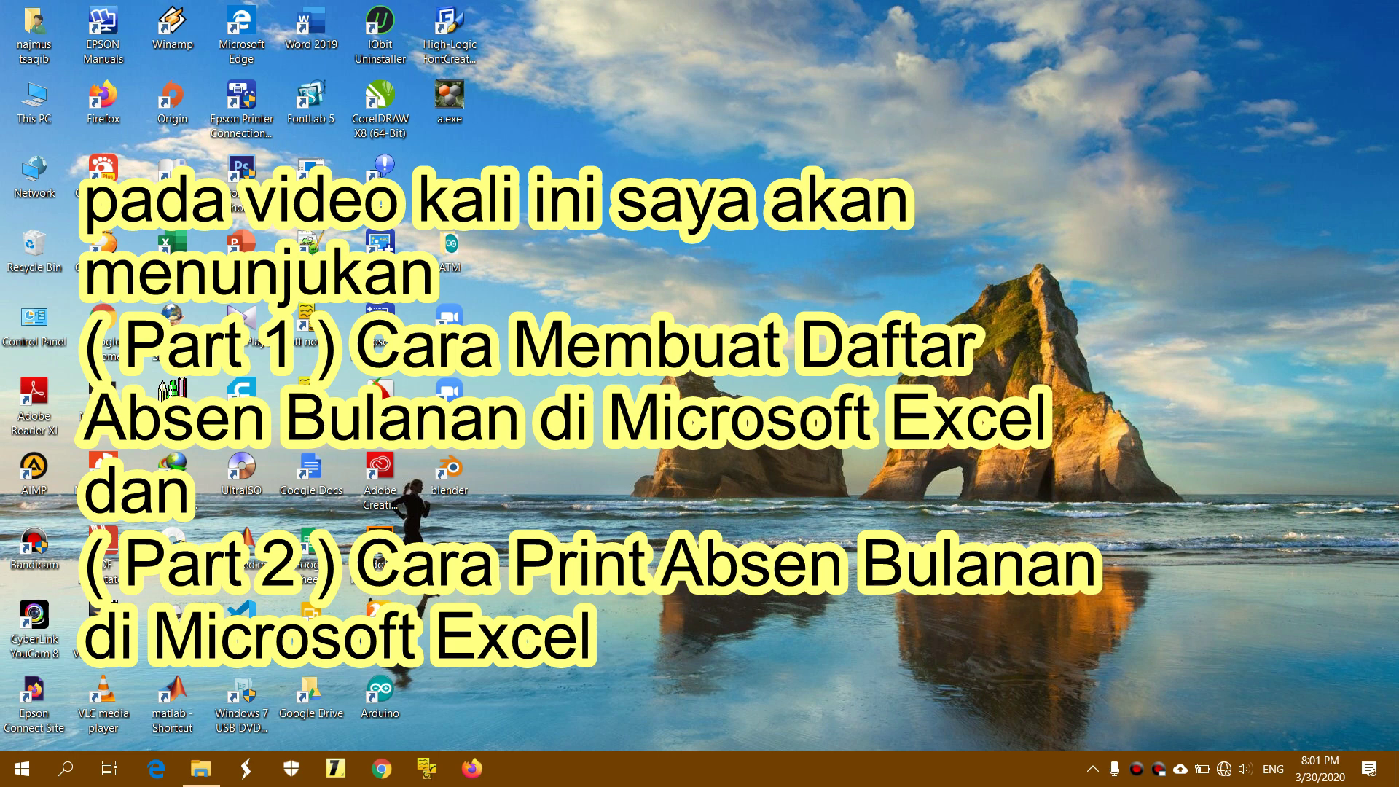
- Open Contoh yang telah selesai.xlsx from the 'Cara Membuat Daftar Absen Bulanan di Excel' folder
{"action": "left_click", "coordinate": [198, 771]}
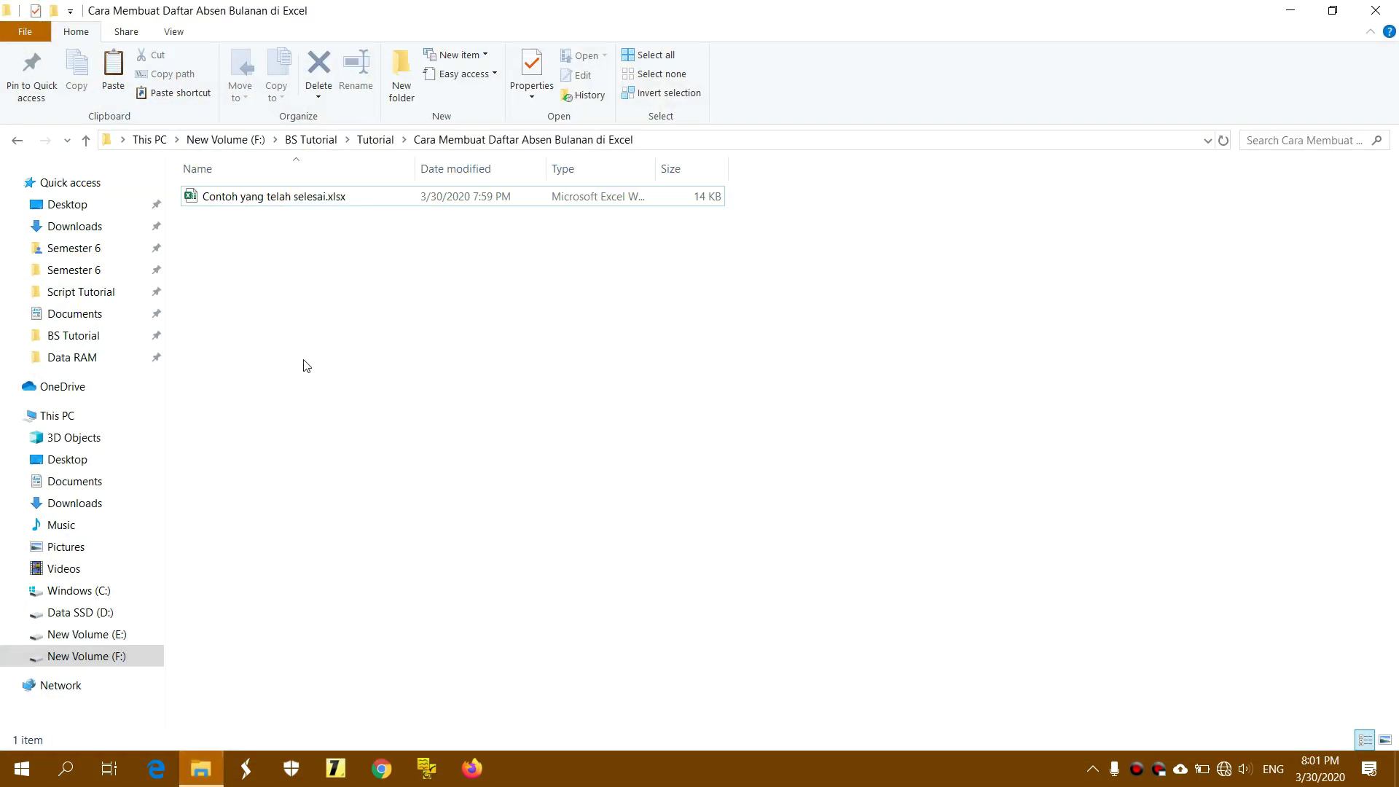
{"action": "left_click", "coordinate": [394, 198]}
{"action": "double_click", "coordinate": [392, 198]}
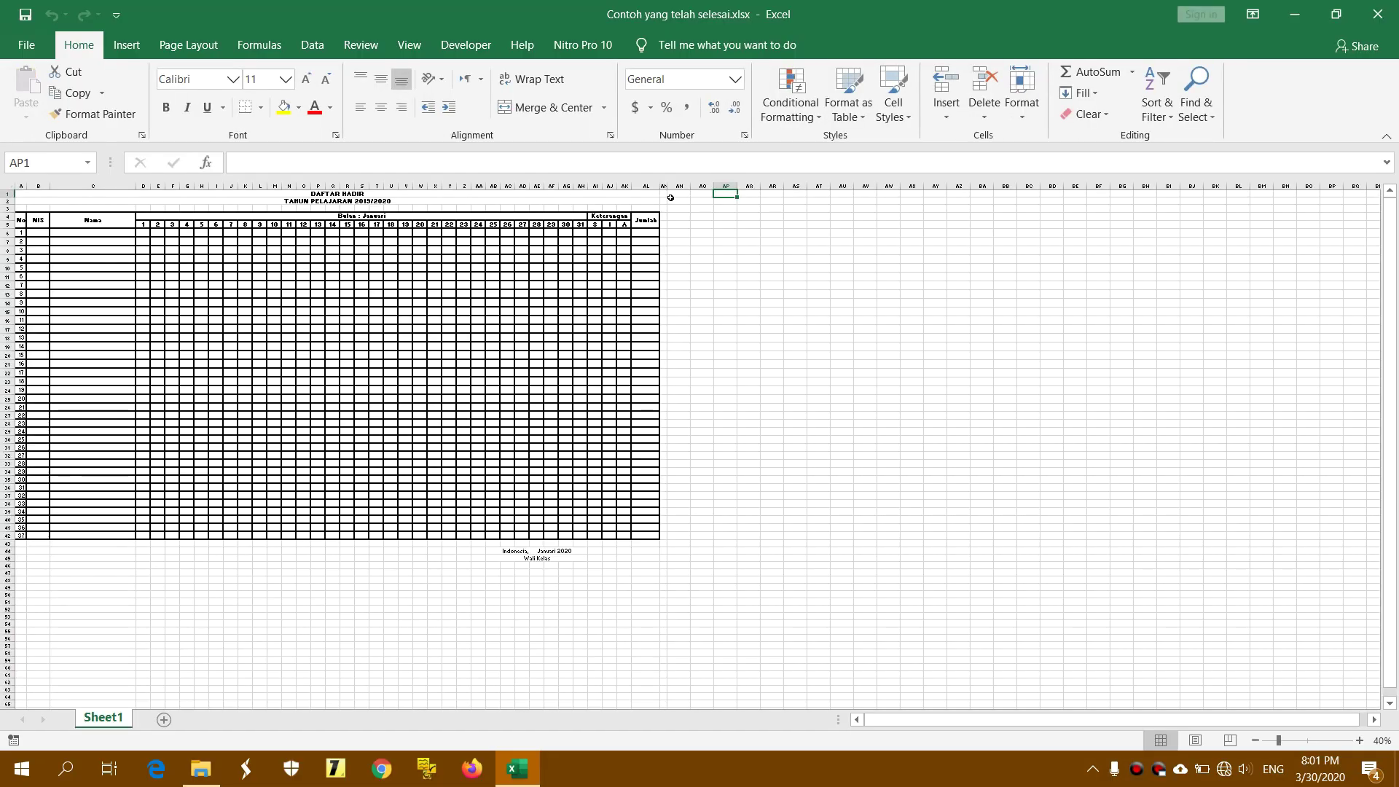
{"action": "left_click", "coordinate": [731, 194]}
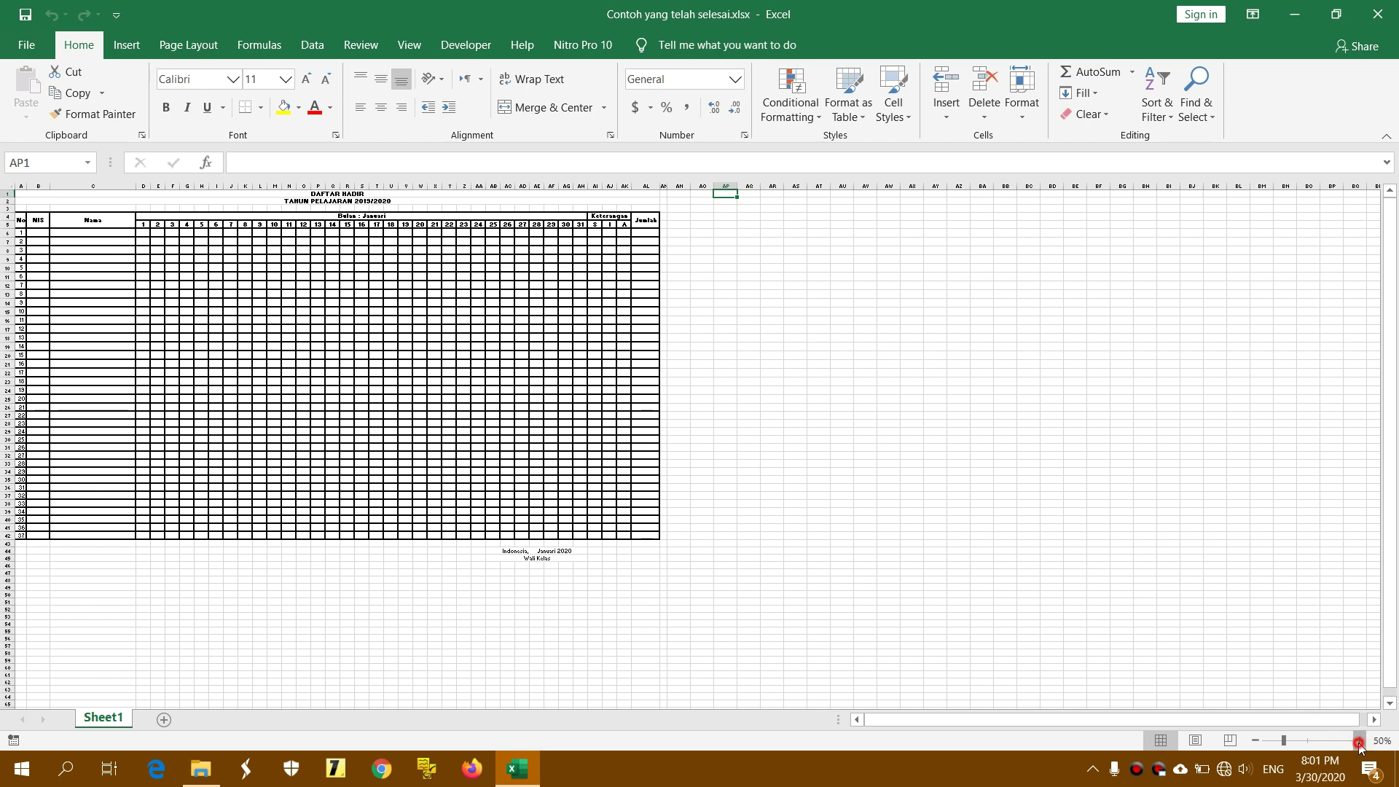
{"action": "left_click", "coordinate": [1359, 740]}
{"action": "left_click", "coordinate": [1360, 741]}
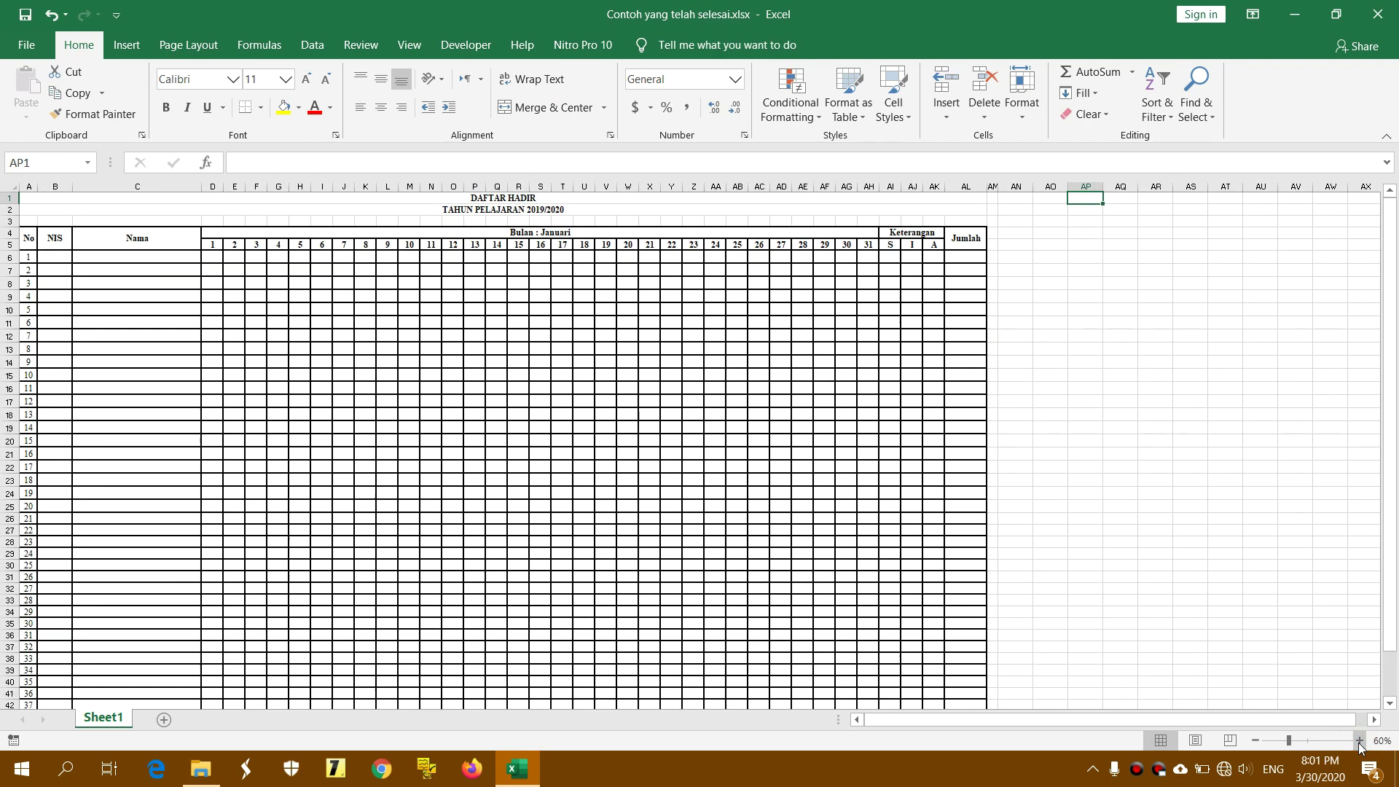
{"action": "left_click", "coordinate": [1359, 740]}
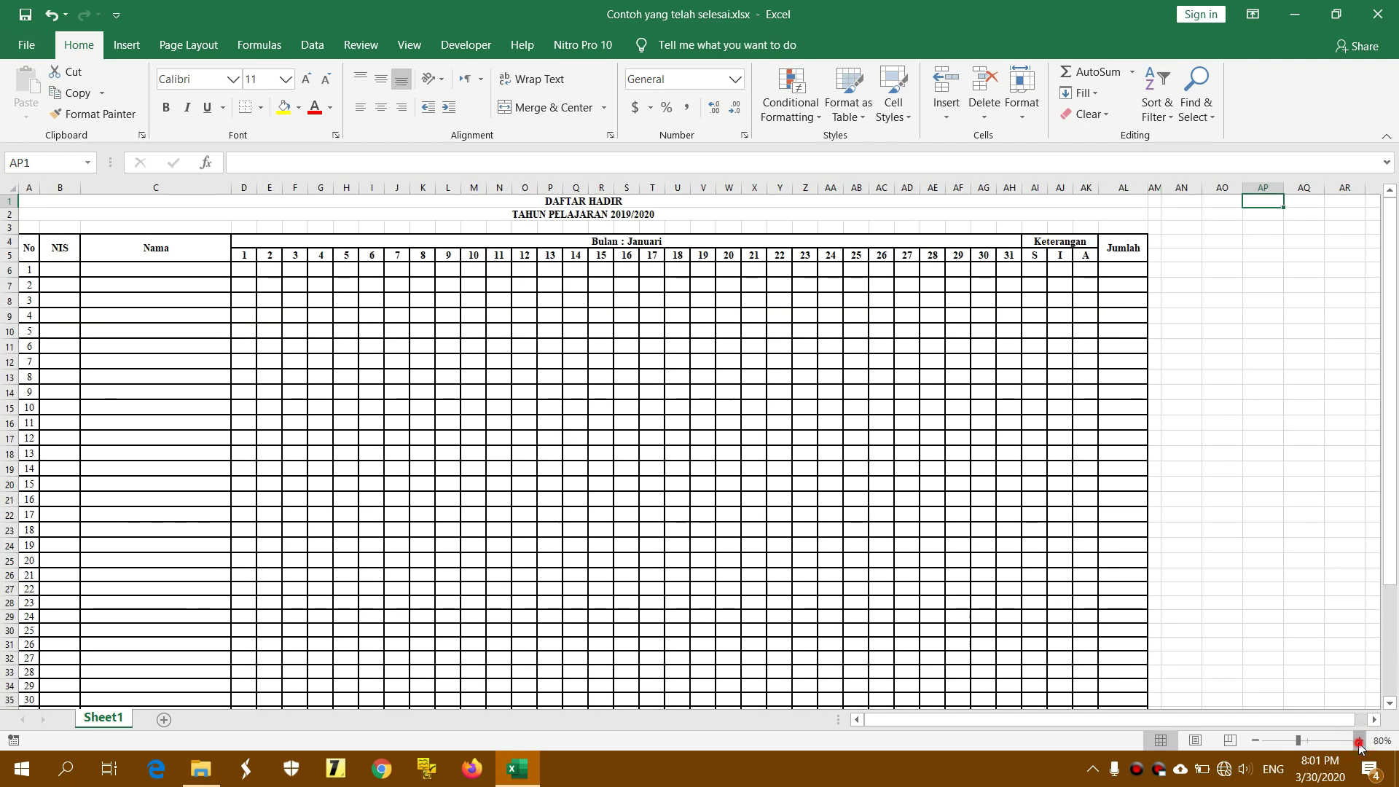
{"action": "left_click", "coordinate": [1360, 740]}
{"action": "left_click_drag", "start_coordinate": [1239, 721], "coordinate": [1156, 721]}
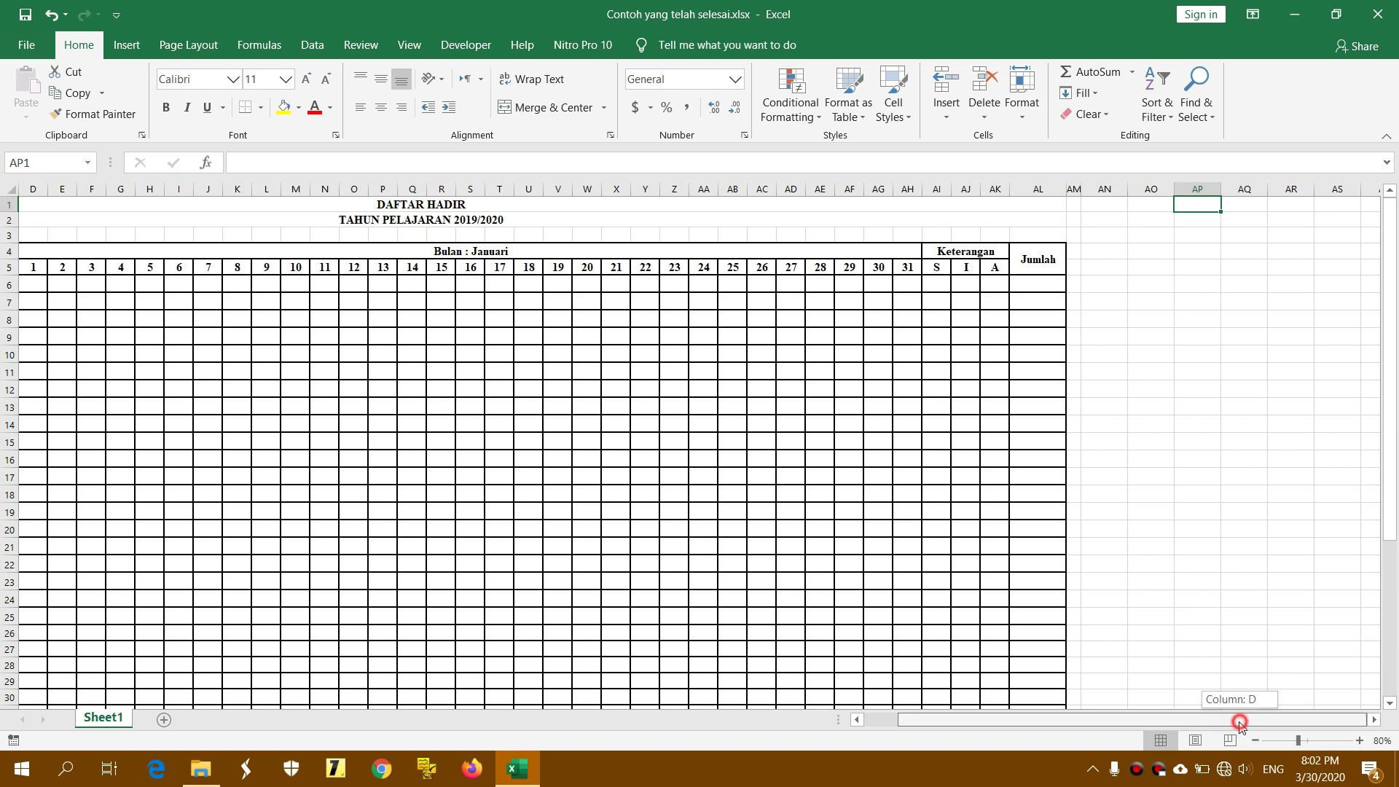
{"action": "left_click_drag", "start_coordinate": [1397, 488], "coordinate": [1396, 636]}
{"action": "left_click", "coordinate": [1356, 702]}
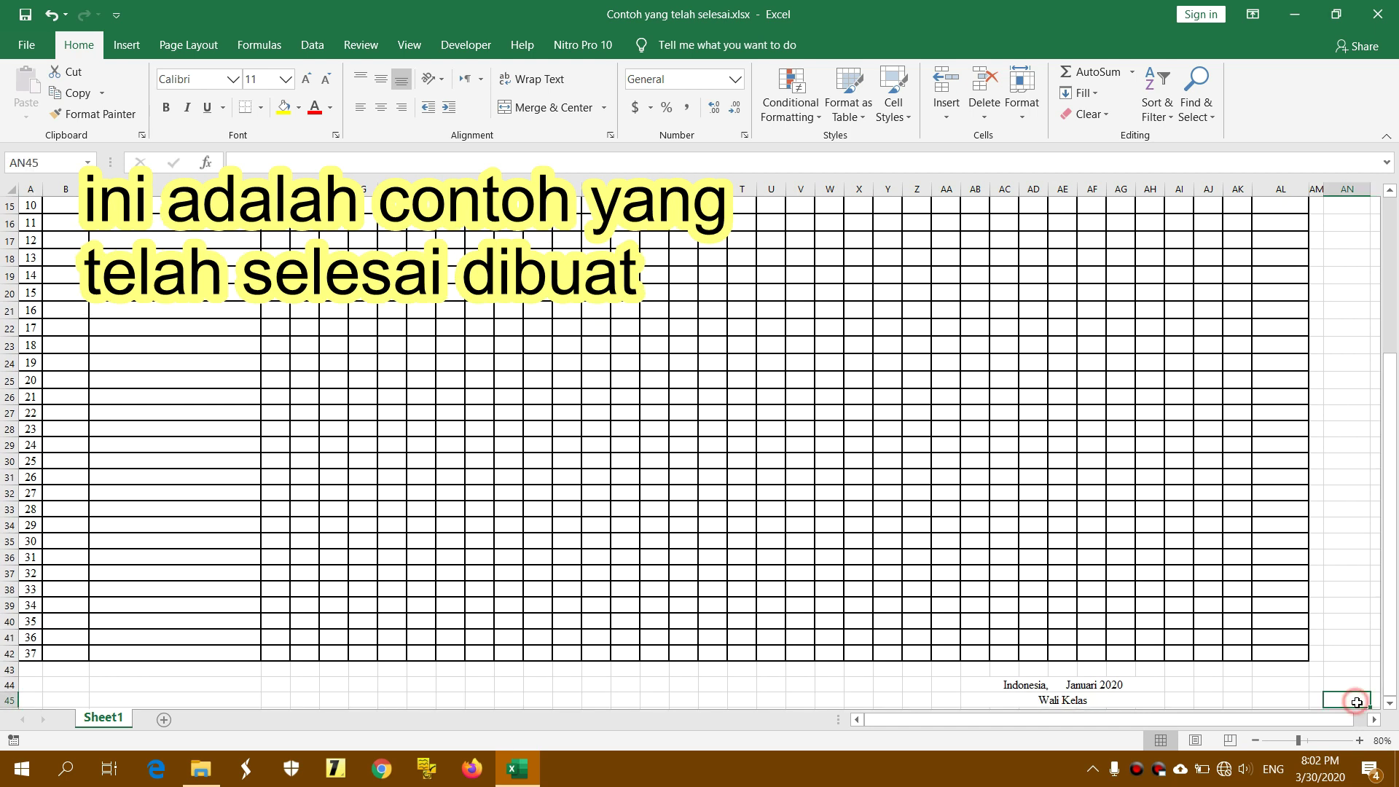
{"action": "key", "text": "Down"}
{"action": "key", "text": "Down"}
{"action": "key", "text": "Down"}
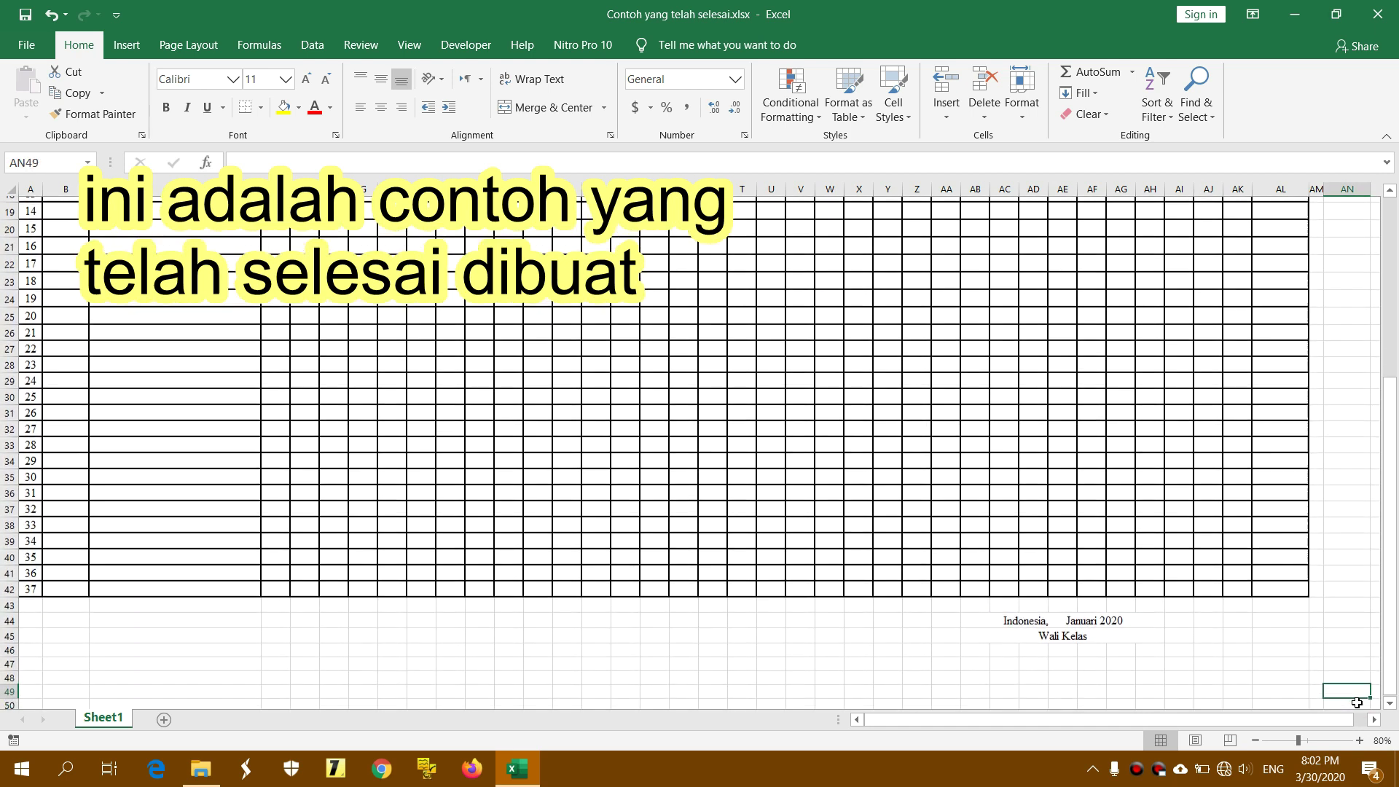
{"action": "left_click_drag", "start_coordinate": [1395, 649], "coordinate": [1396, 466]}
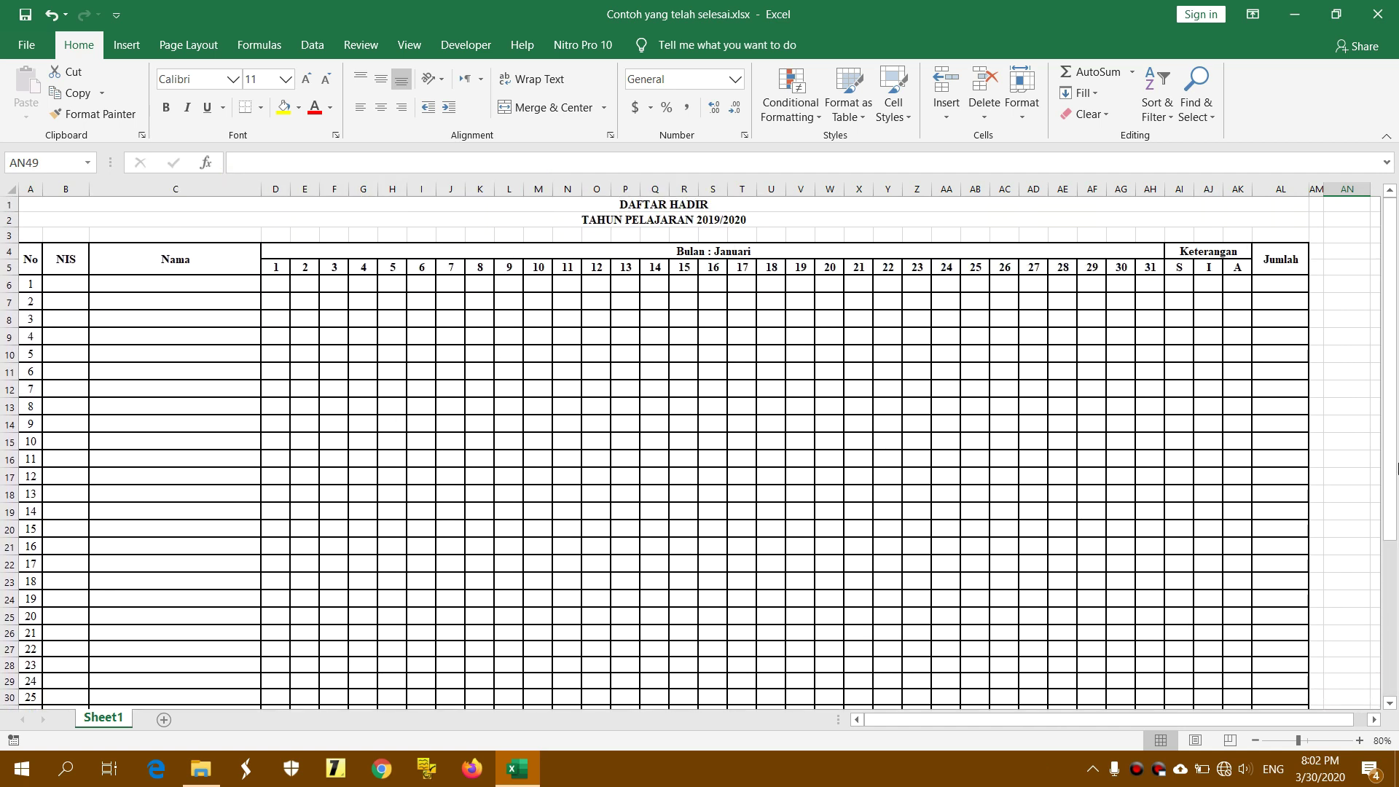
{"action": "left_click", "coordinate": [1254, 740]}
{"action": "left_click", "coordinate": [1254, 741]}
{"action": "left_click", "coordinate": [1255, 740]}
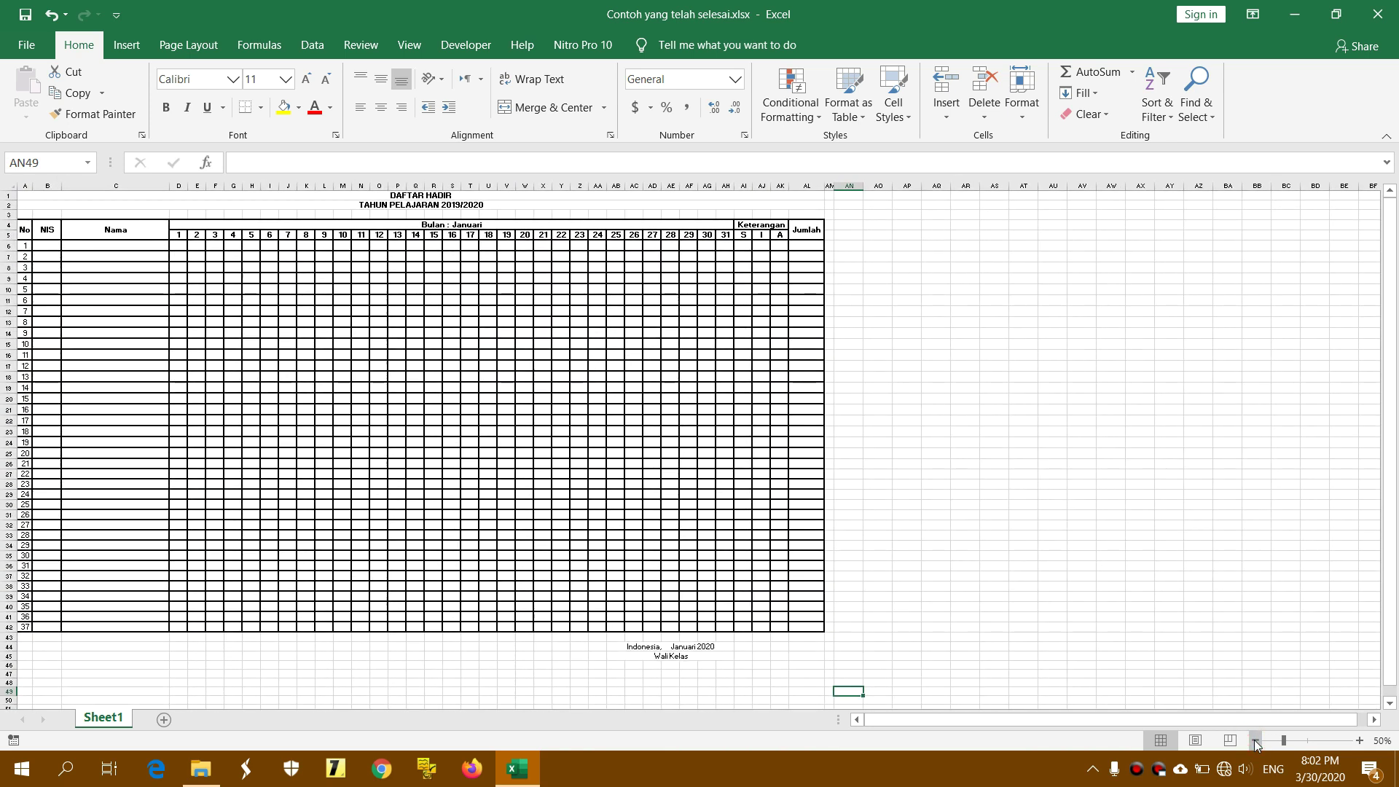
{"action": "left_click", "coordinate": [1254, 740]}
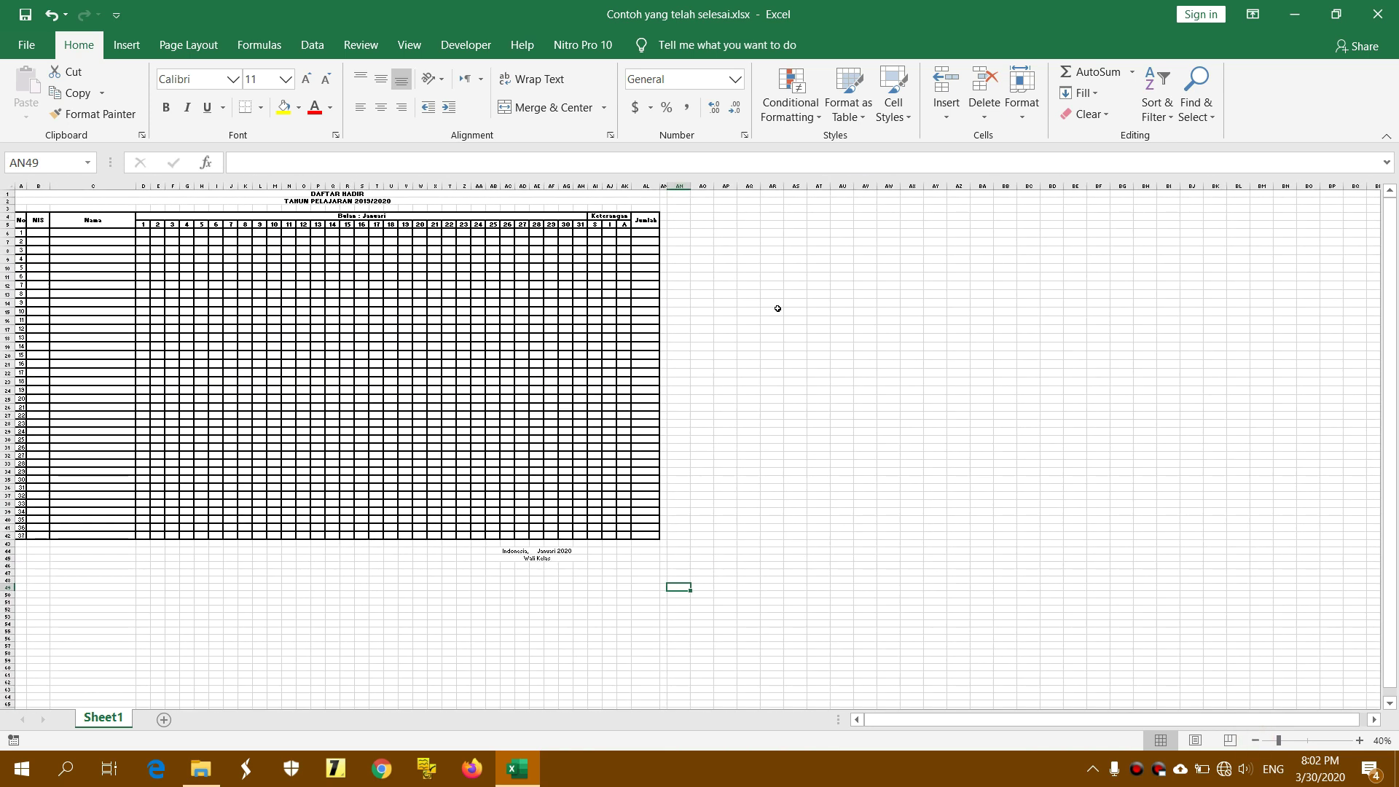
{"action": "left_click", "coordinate": [725, 196]}
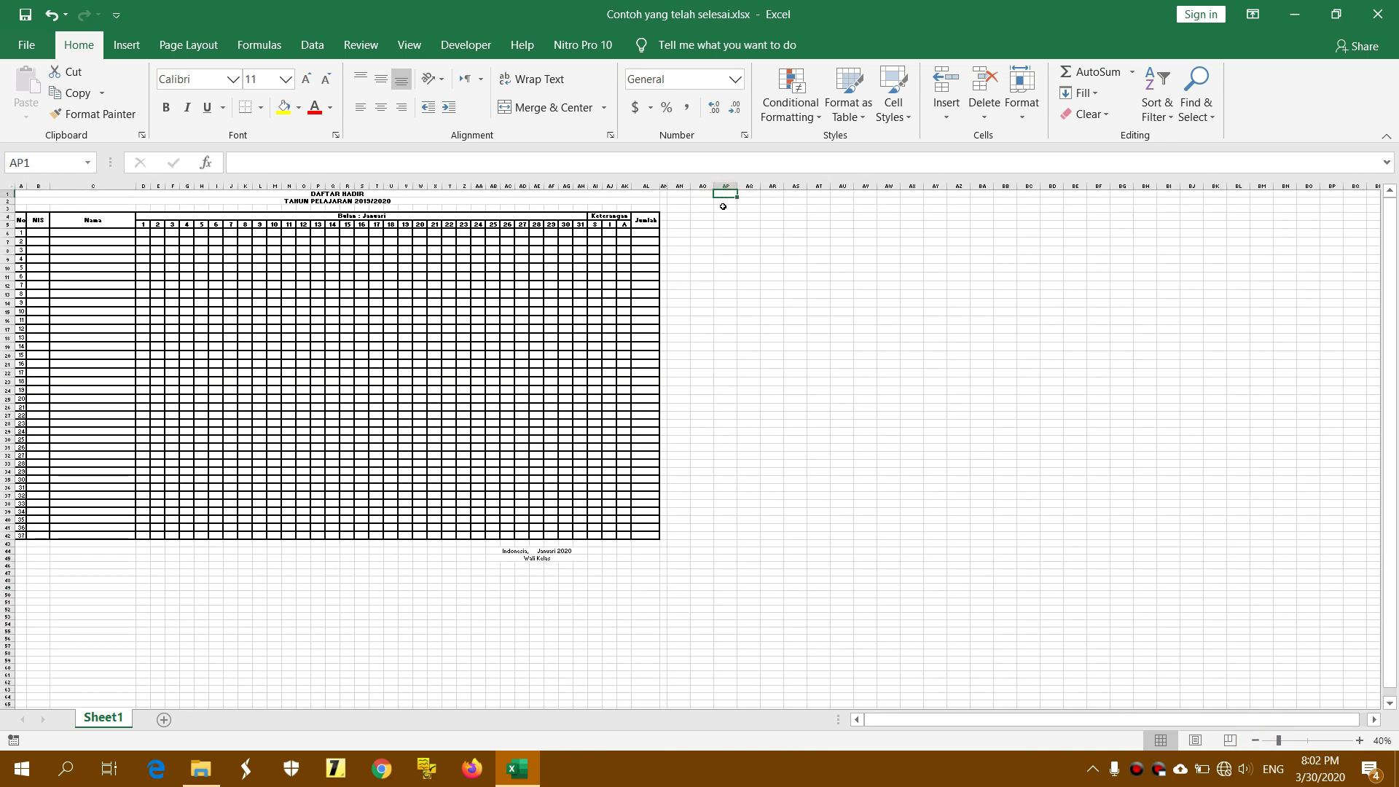
{"action": "left_click", "coordinate": [1379, 14]}
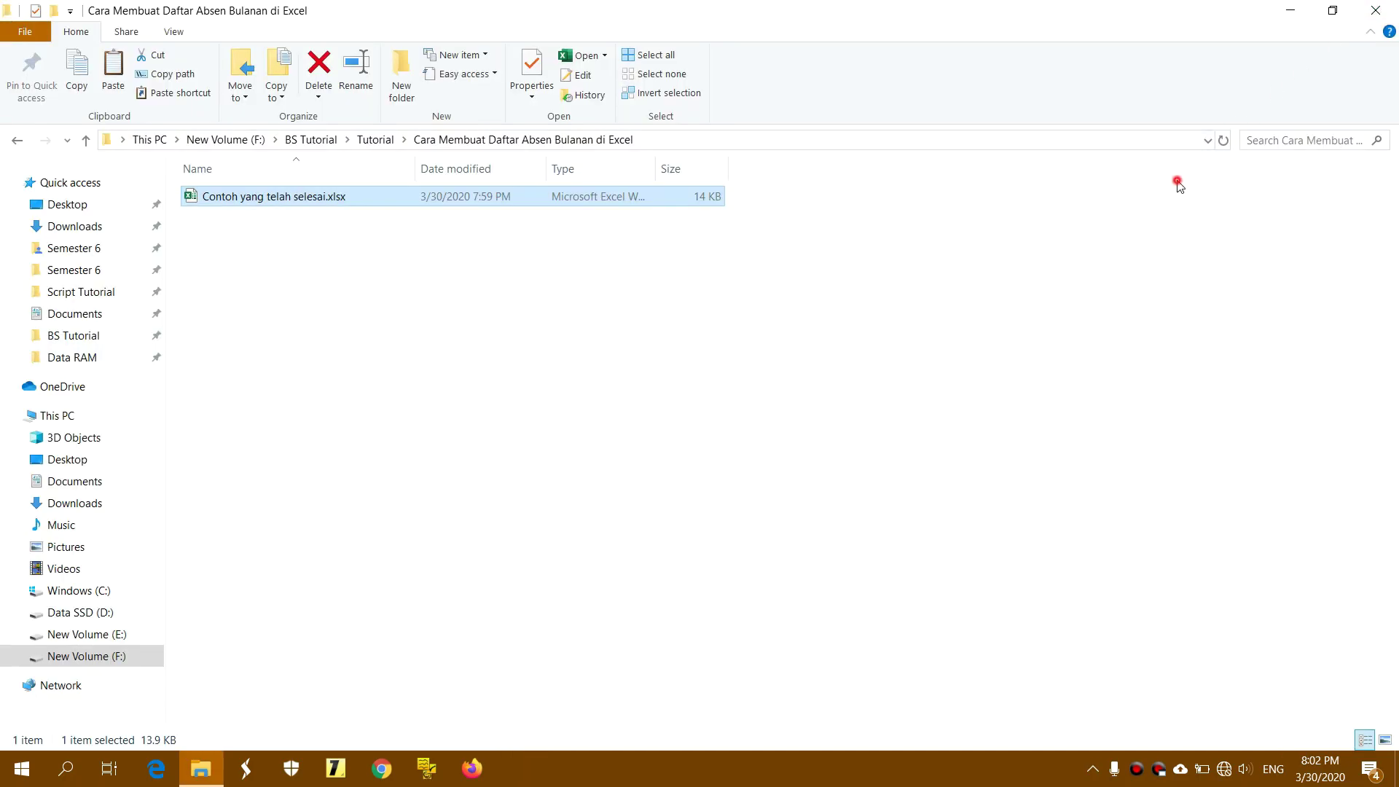
- Minimize File Explorer and launch Excel by searching 'excel' in Windows Search
{"action": "left_click", "coordinate": [1290, 13]}
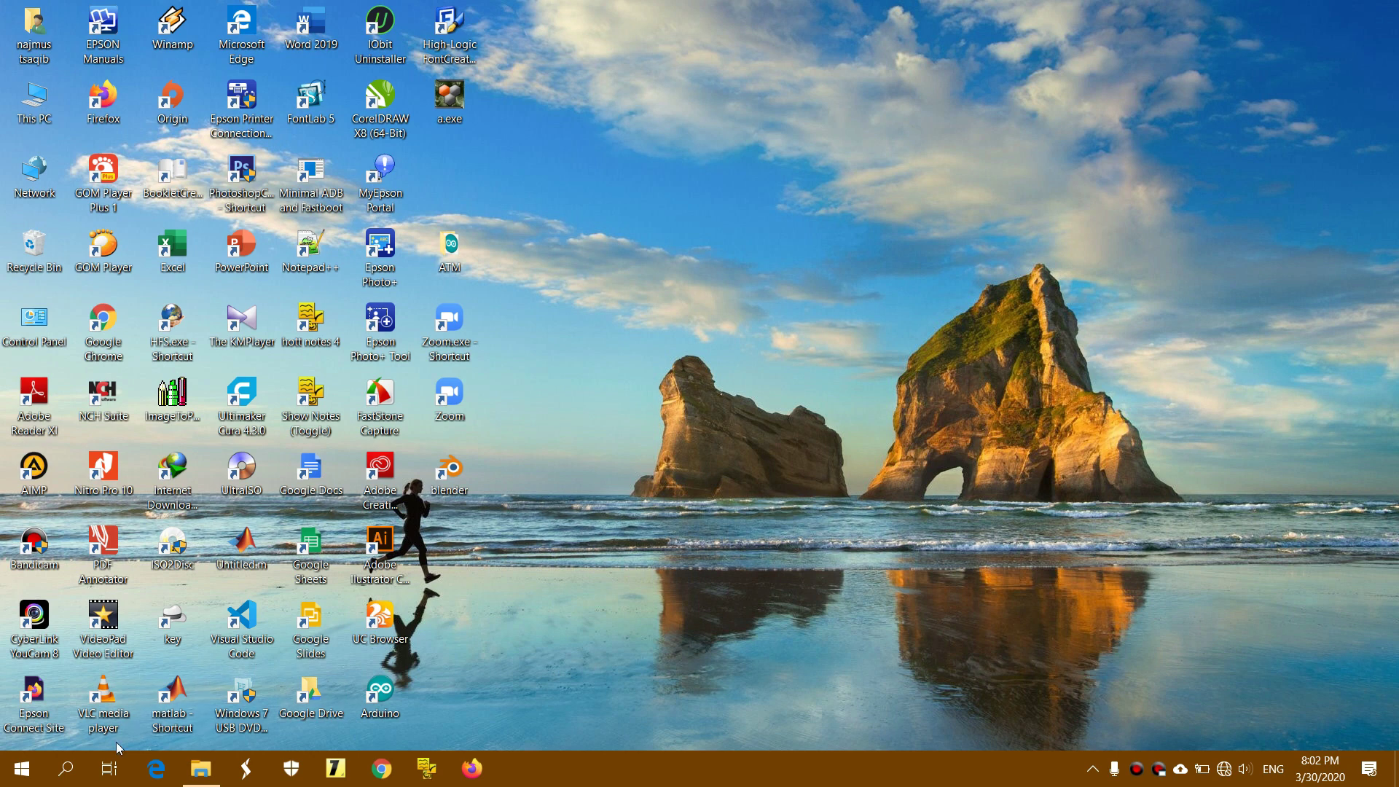
{"action": "left_click", "coordinate": [66, 768]}
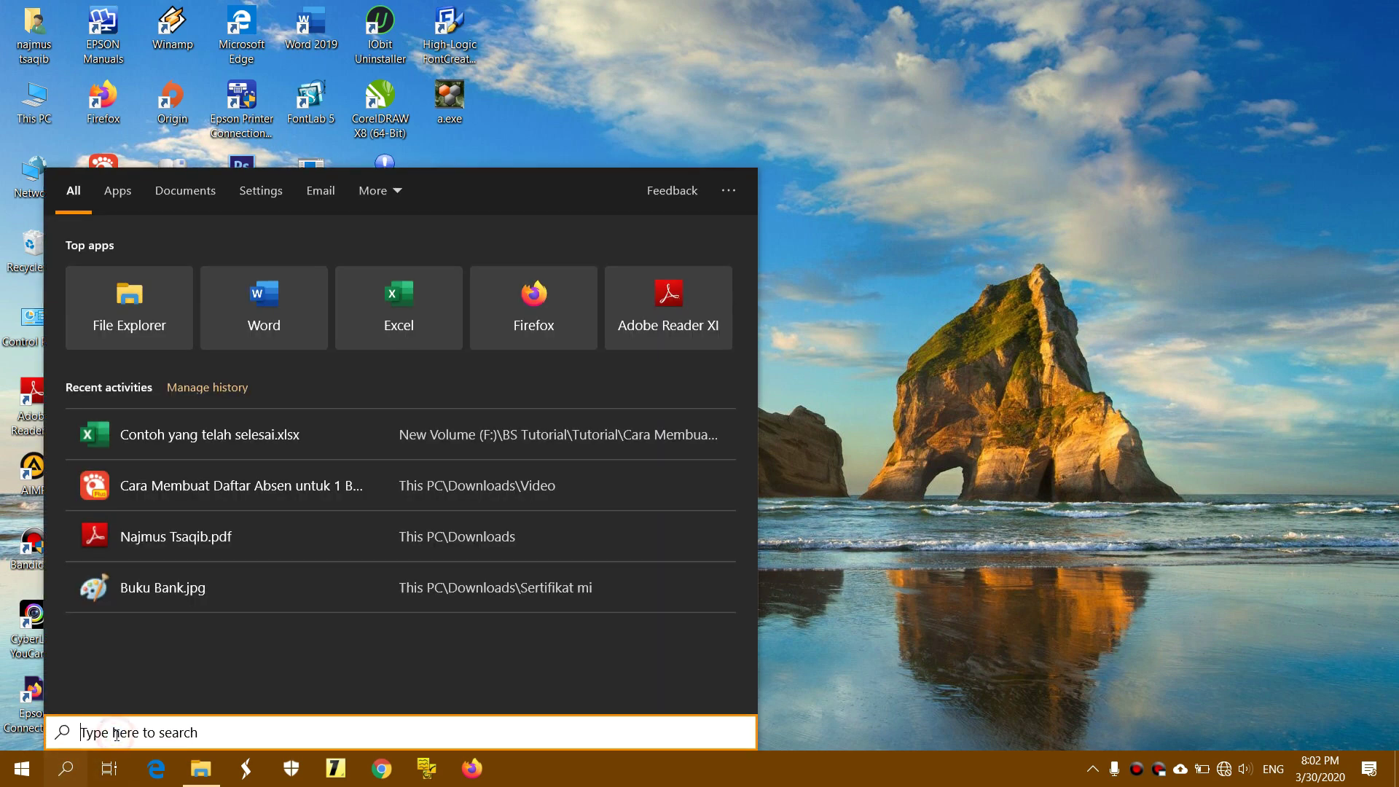
{"action": "type", "text": "ex"}
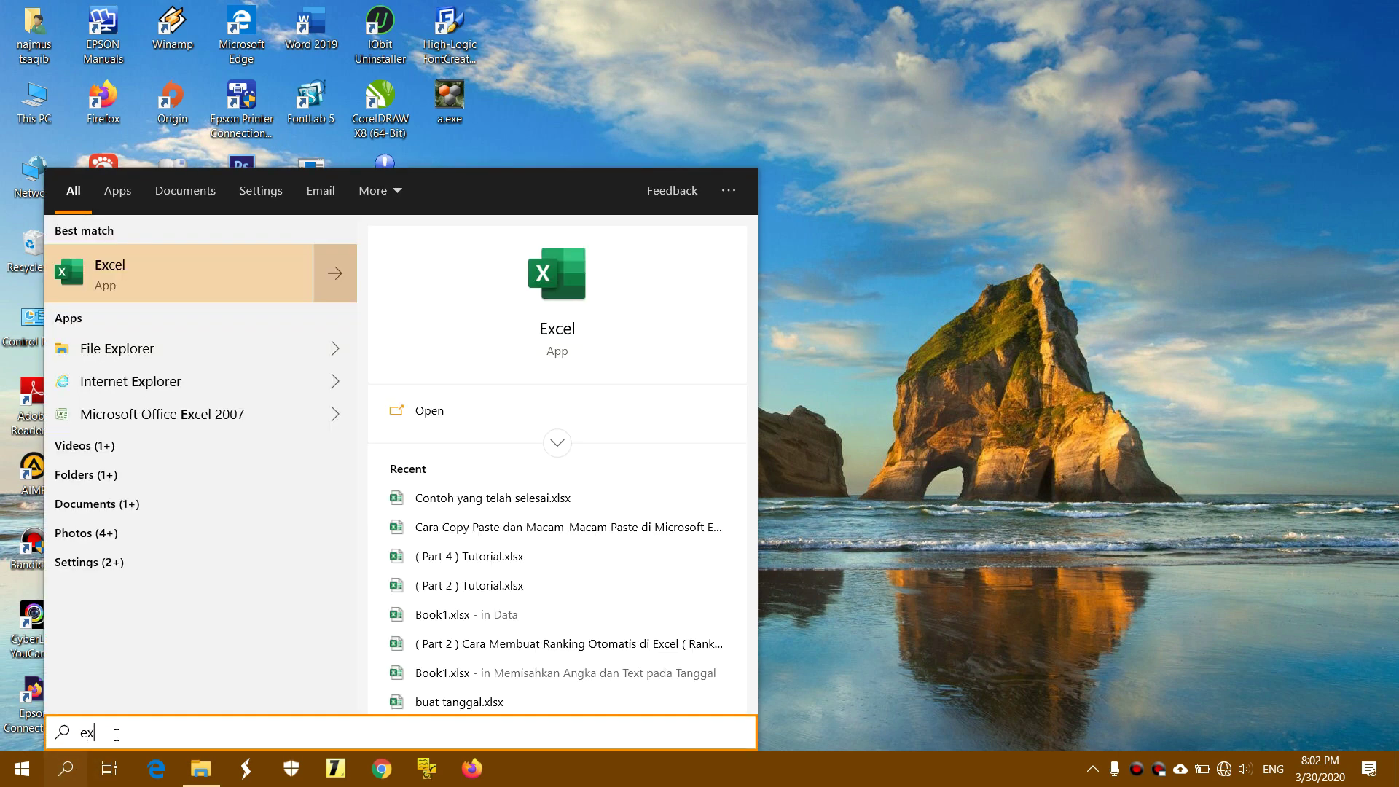
{"action": "type", "text": "cel"}
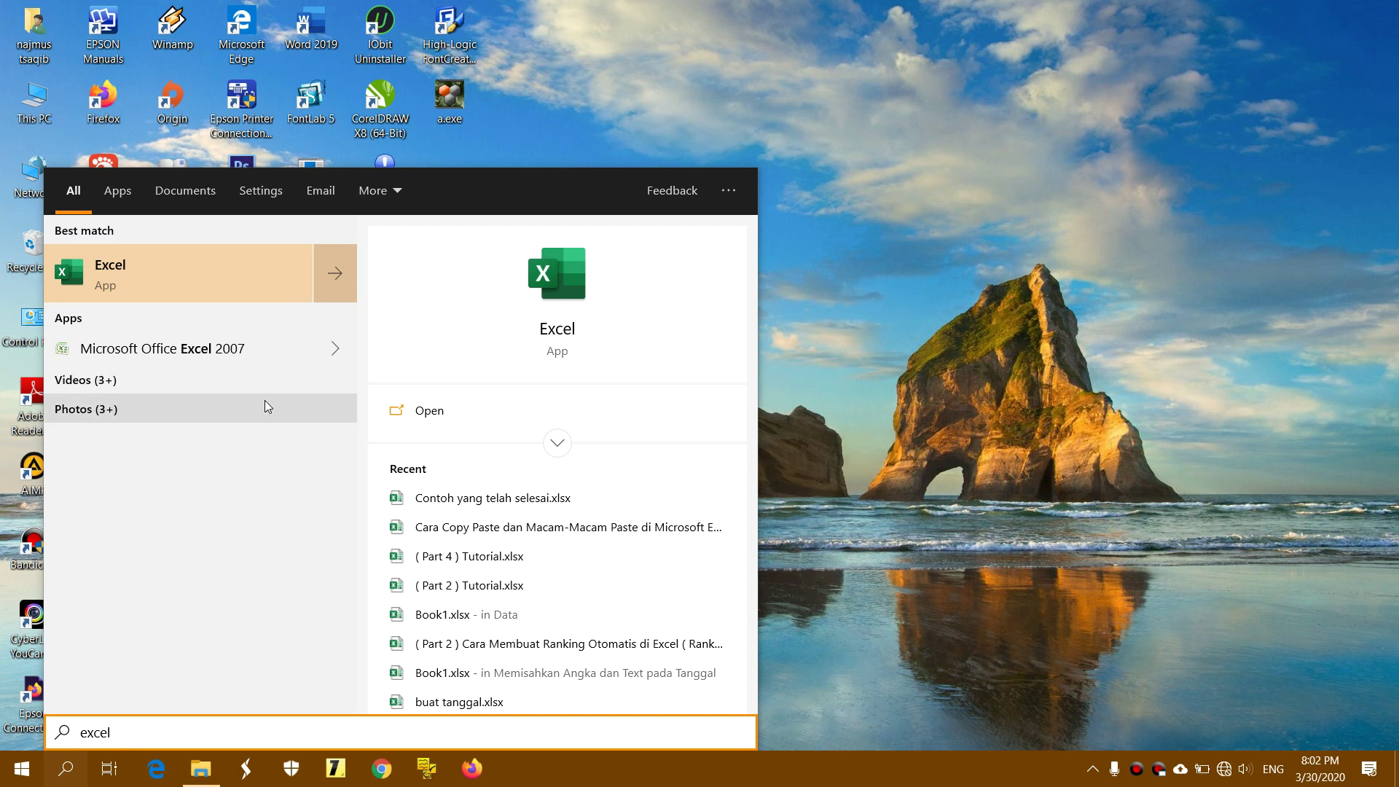
{"action": "left_click", "coordinate": [118, 276]}
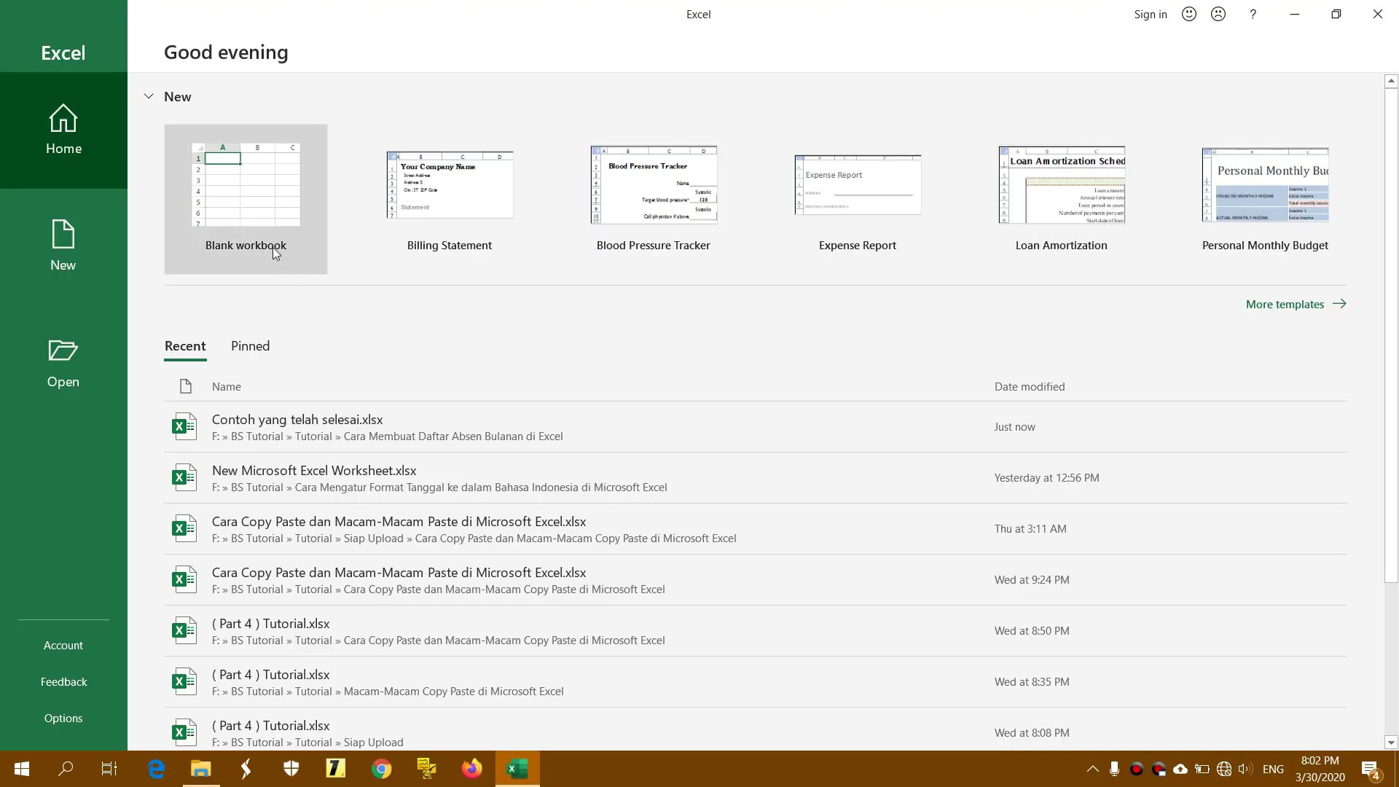
- Start a blank workbook with DAFTAR HADIR in A1 and TAHUN PELAJARAN 2019/2020 in A2
{"action": "left_click", "coordinate": [261, 187]}
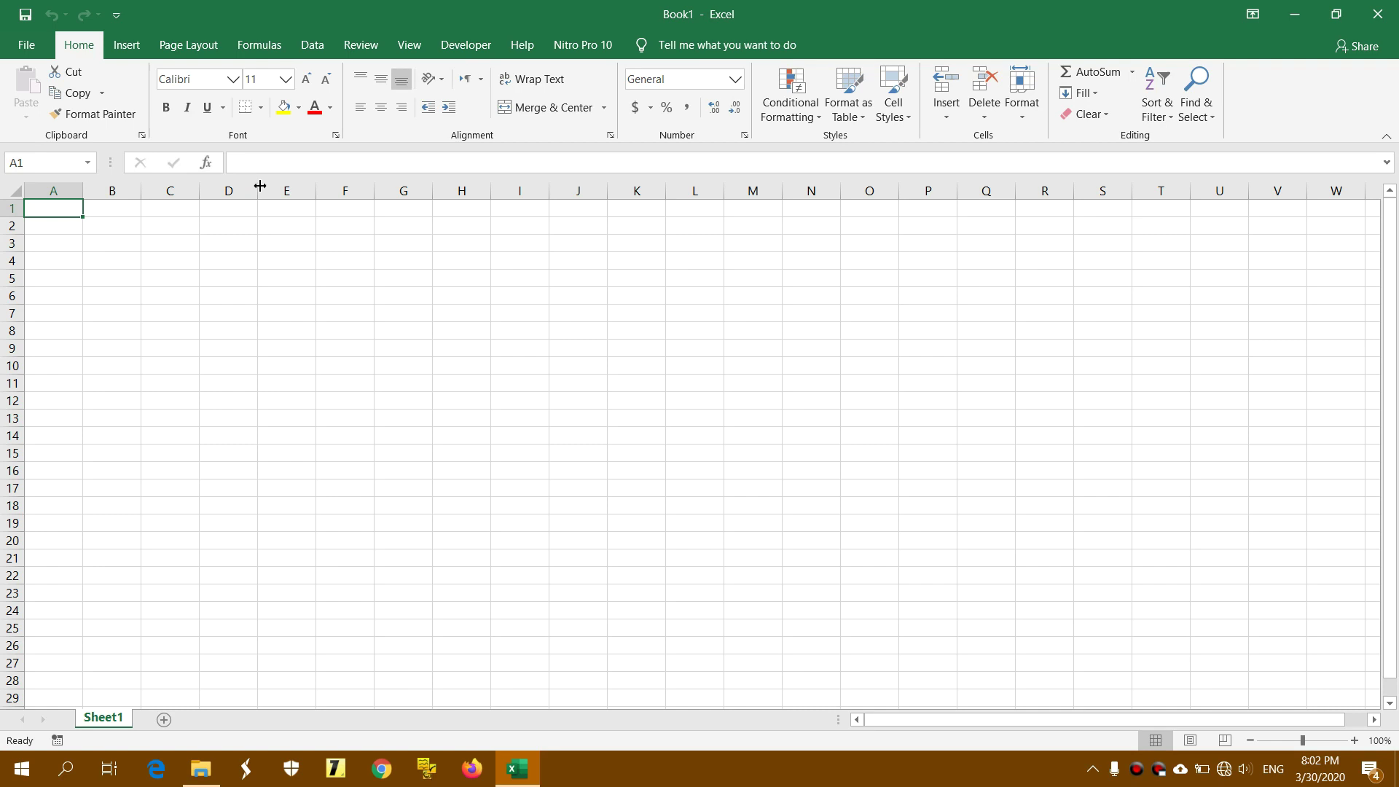
{"action": "left_click", "coordinate": [63, 211]}
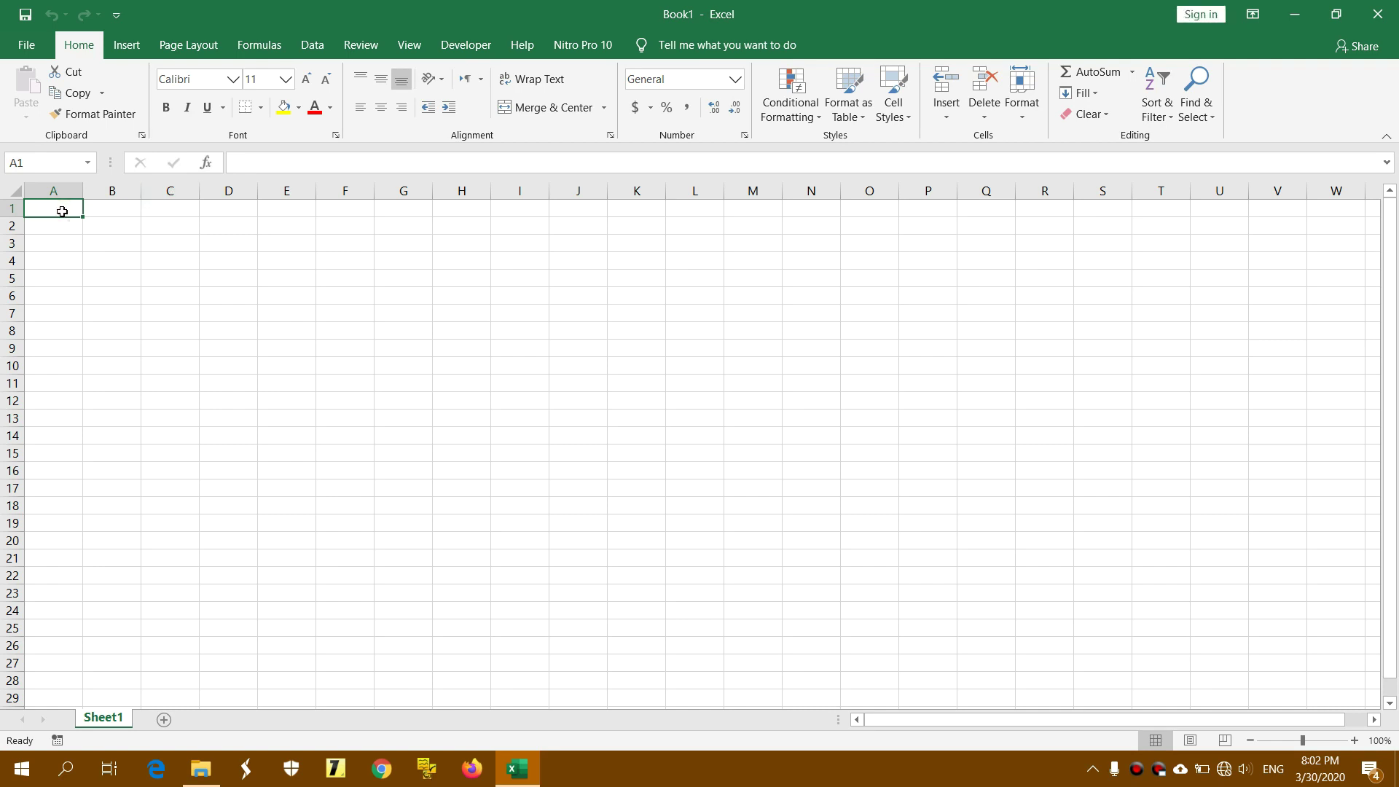
{"action": "type", "text": "DAFT"}
{"action": "type", "text": "AR HADIR"}
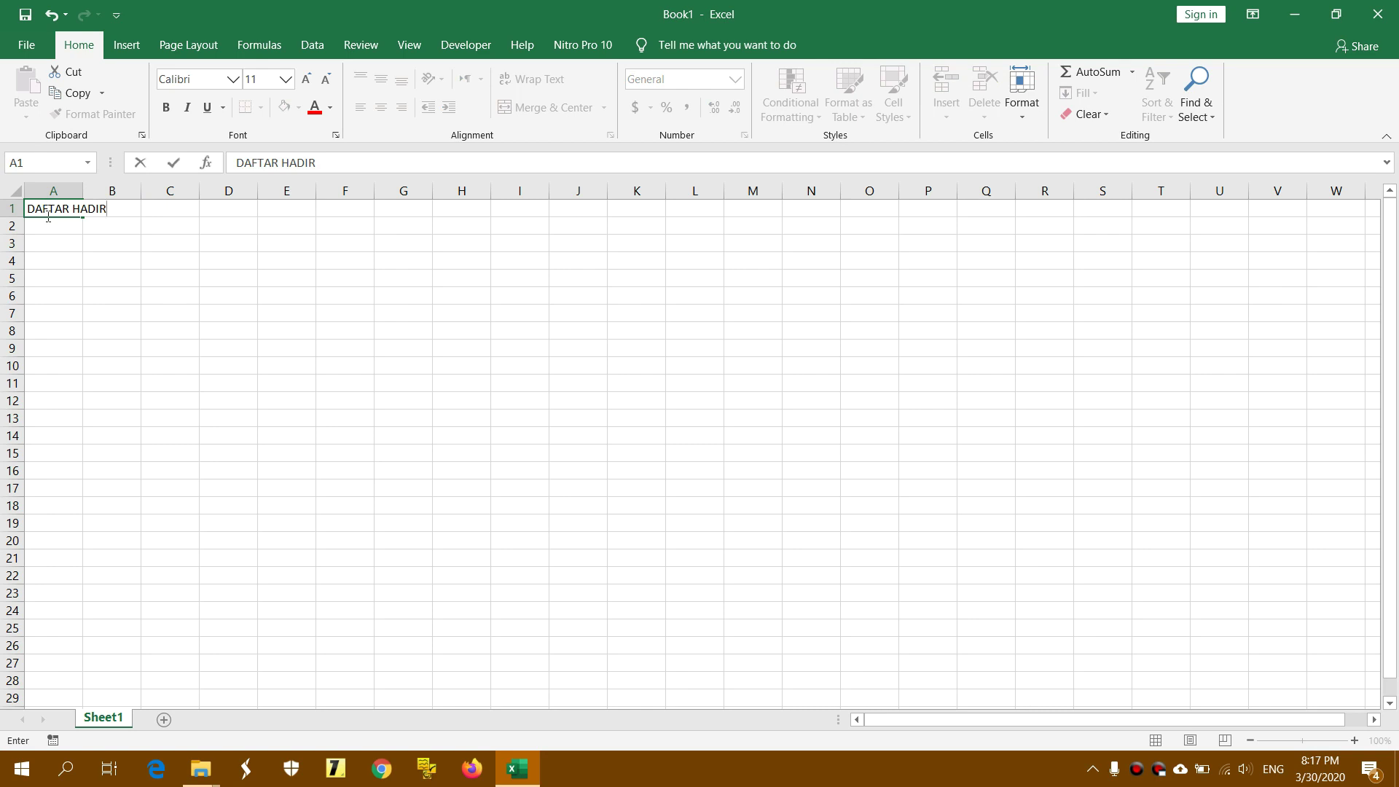
{"action": "left_click", "coordinate": [54, 226]}
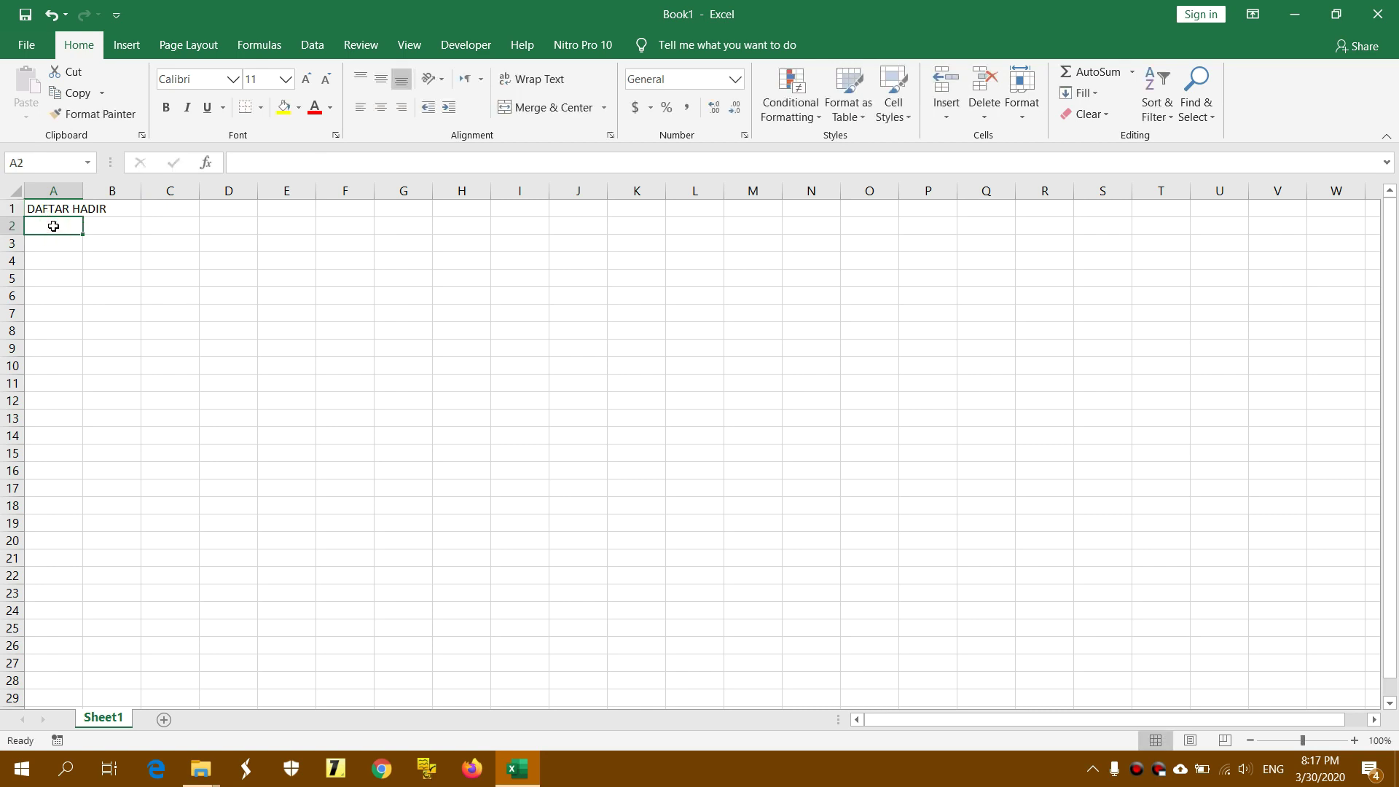
{"action": "type", "text": "TAHUN "}
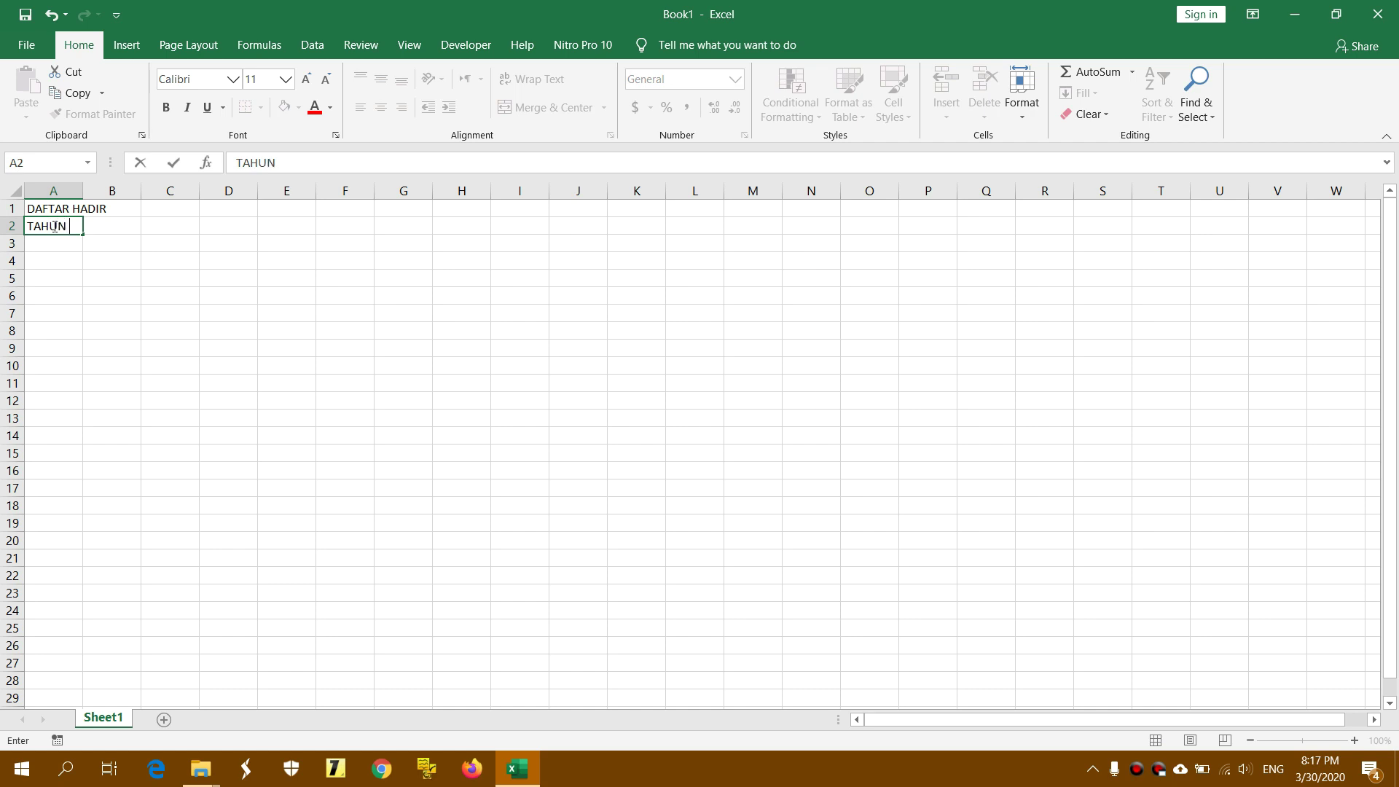
{"action": "type", "text": "PELAJARAN 2019/2020"}
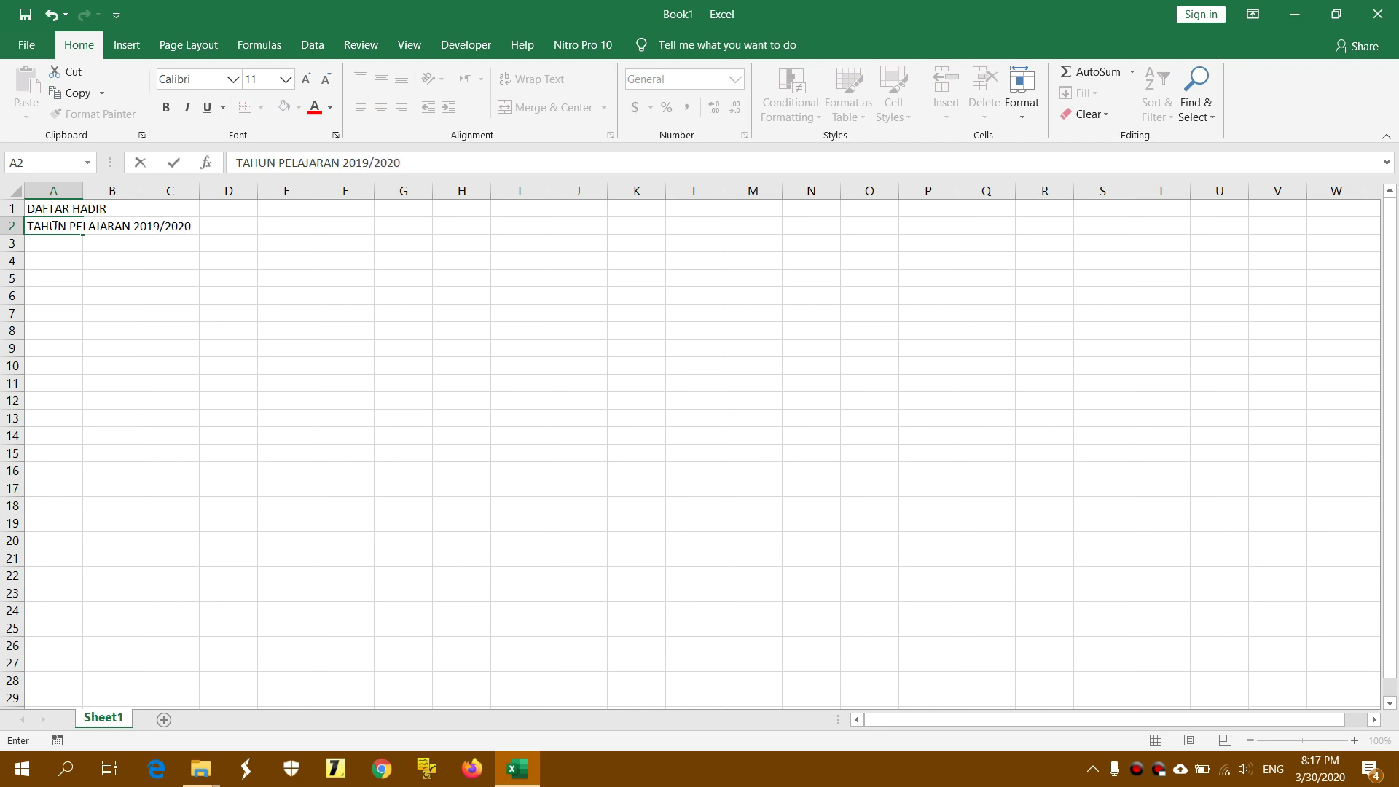
{"action": "left_click", "coordinate": [58, 241]}
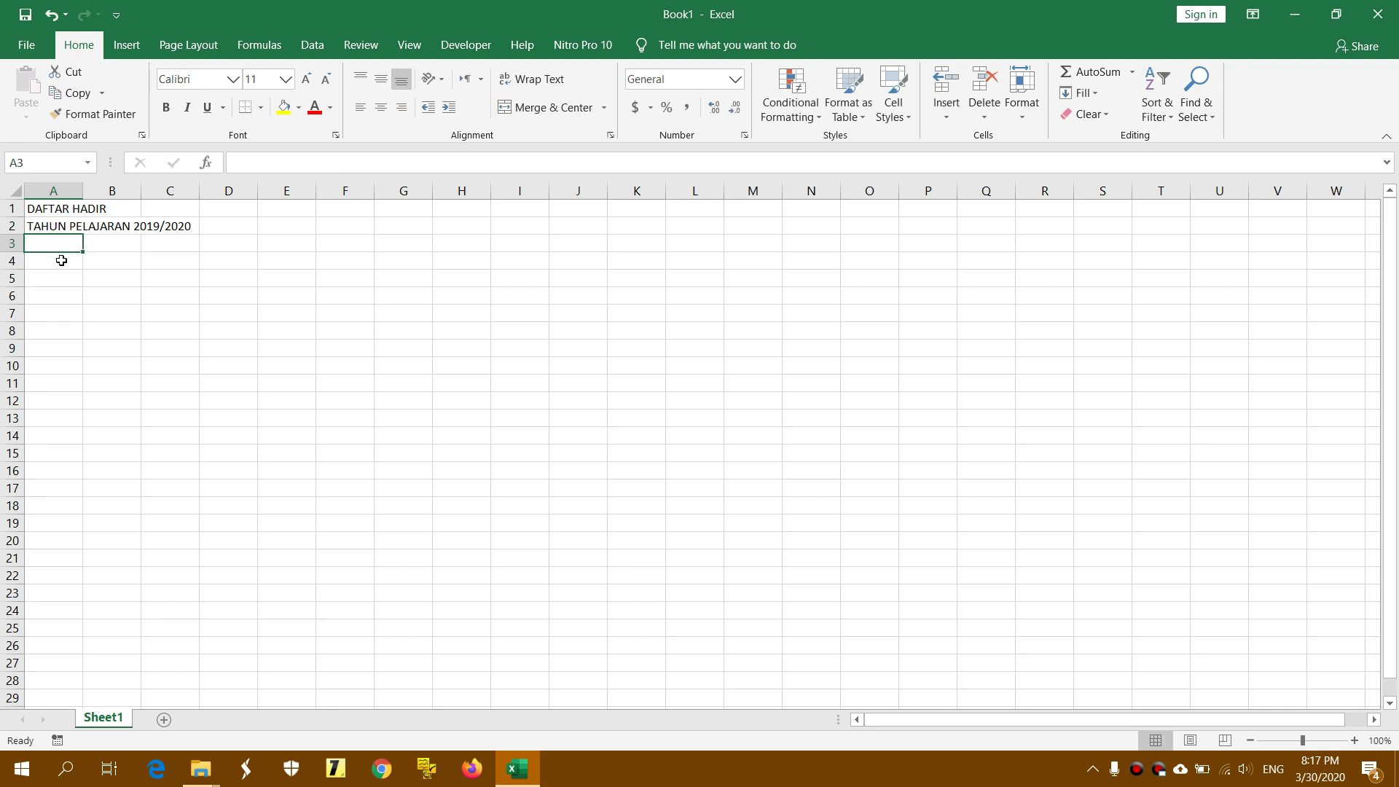
- Enter the headers No, NIS, Nama and Bulan: Januari in A4 through D4
{"action": "left_click", "coordinate": [61, 260]}
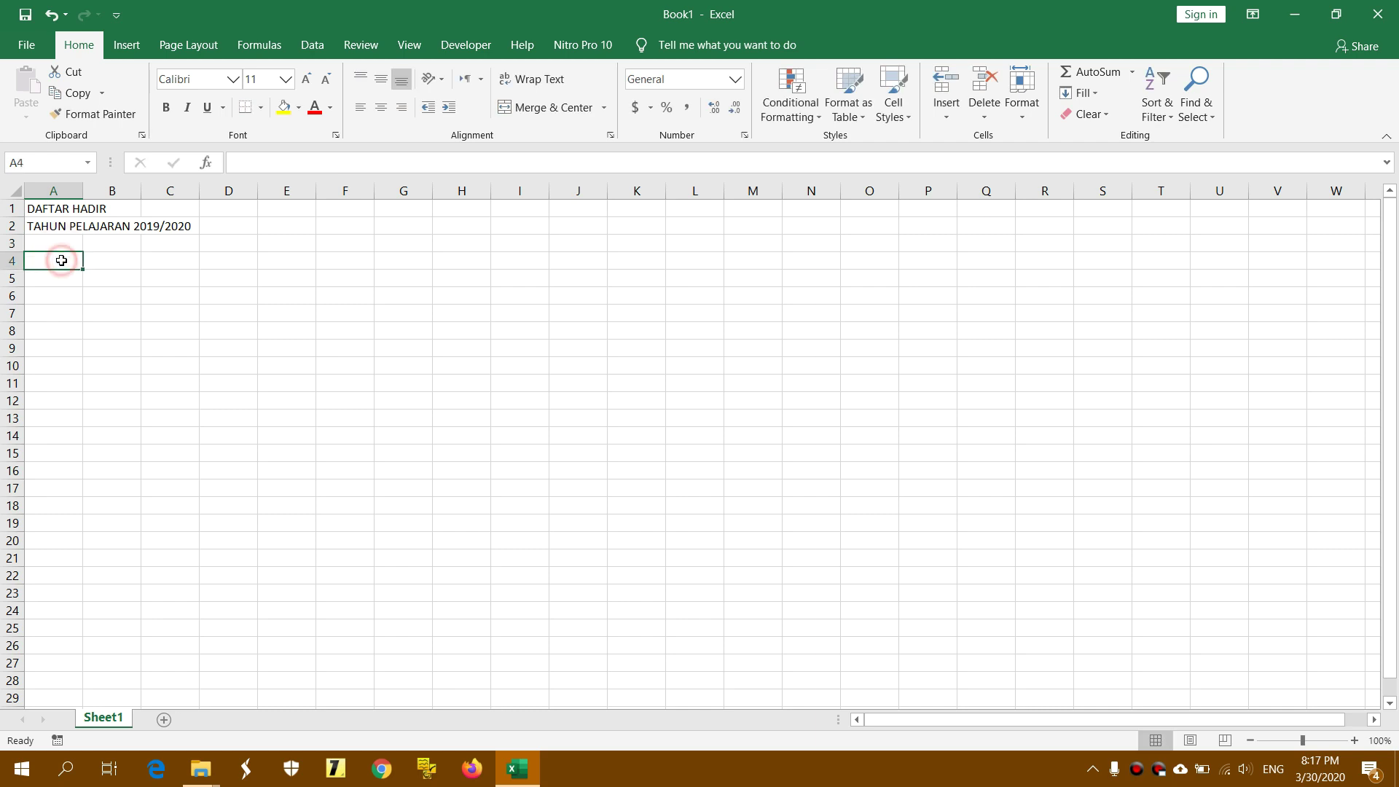
{"action": "type", "text": "No"}
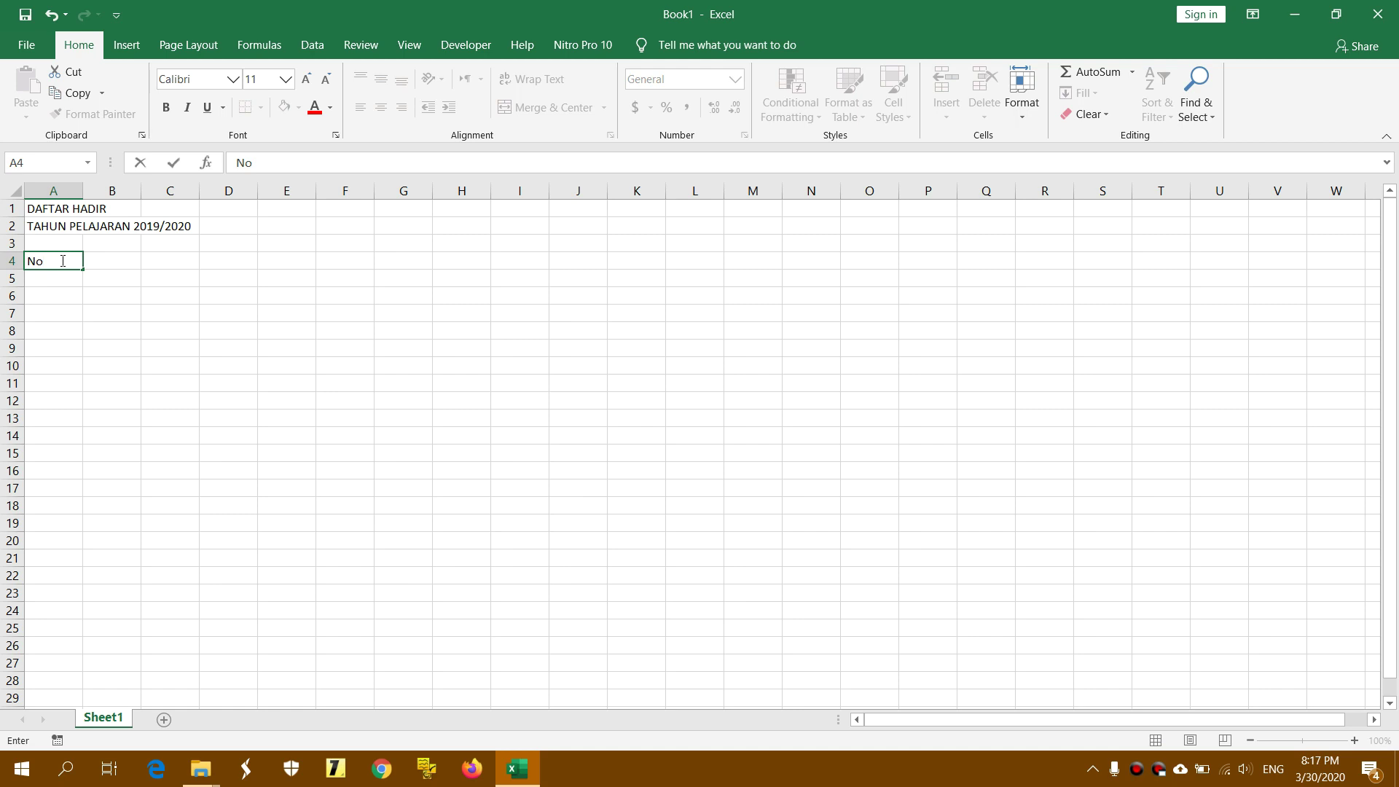
{"action": "left_click", "coordinate": [123, 263]}
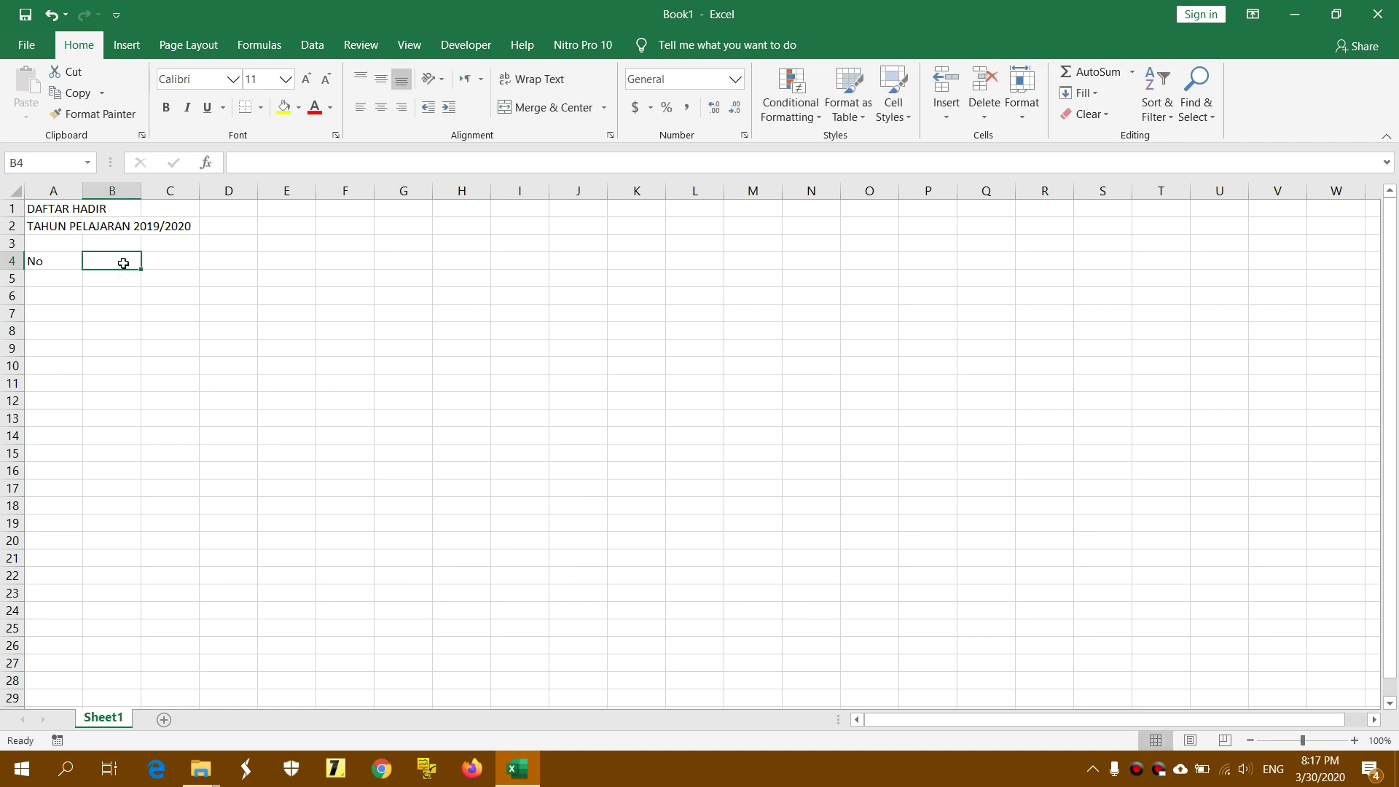
{"action": "type", "text": "NIS"}
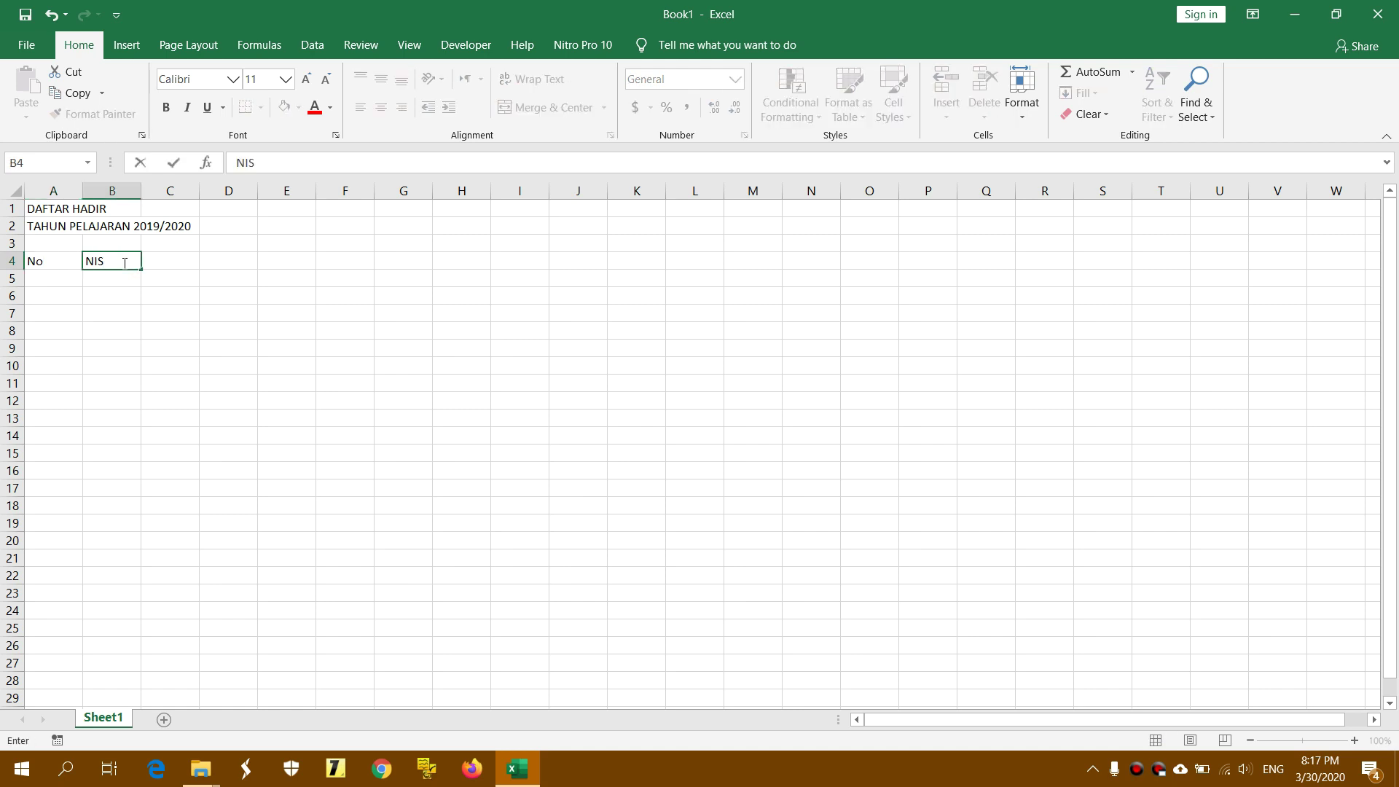
{"action": "left_click", "coordinate": [170, 265]}
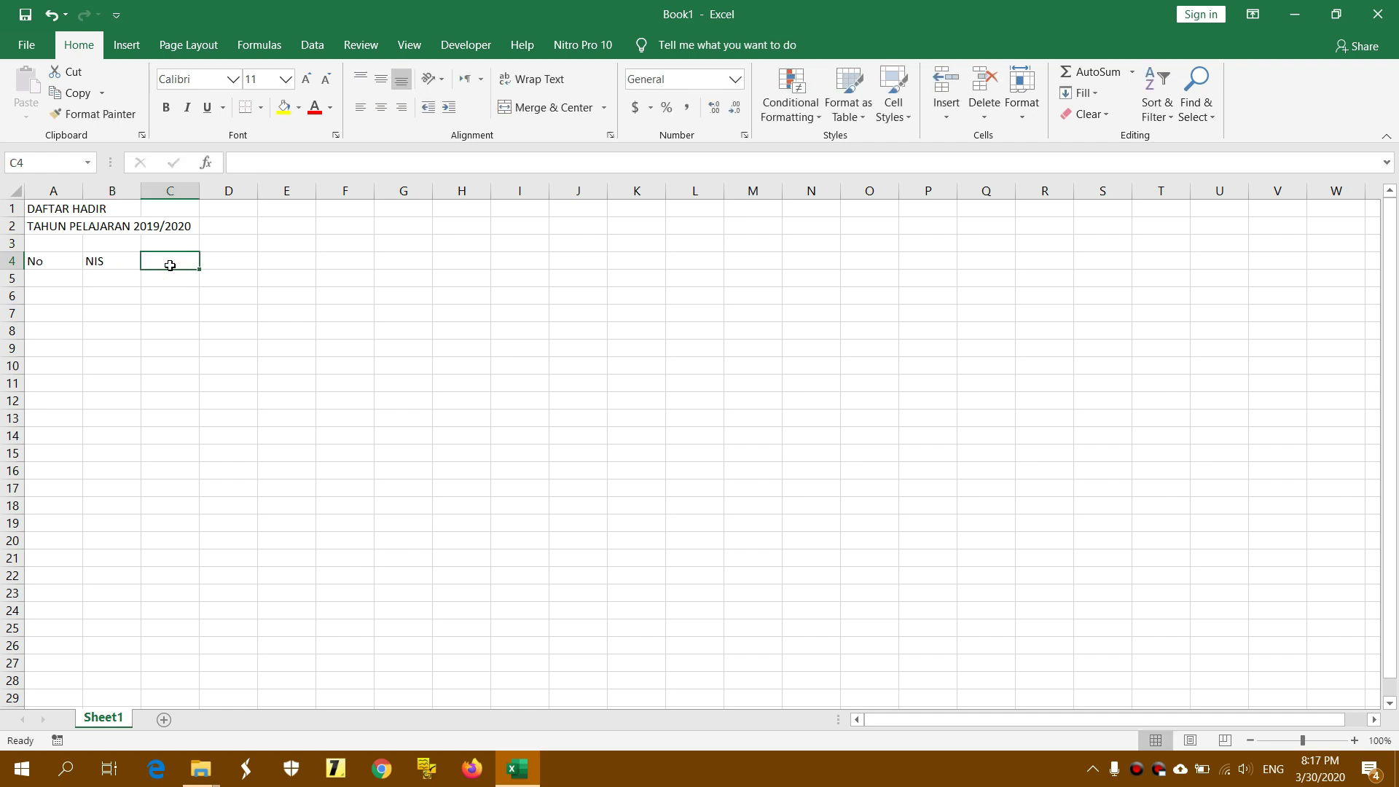
{"action": "type", "text": "Nama"}
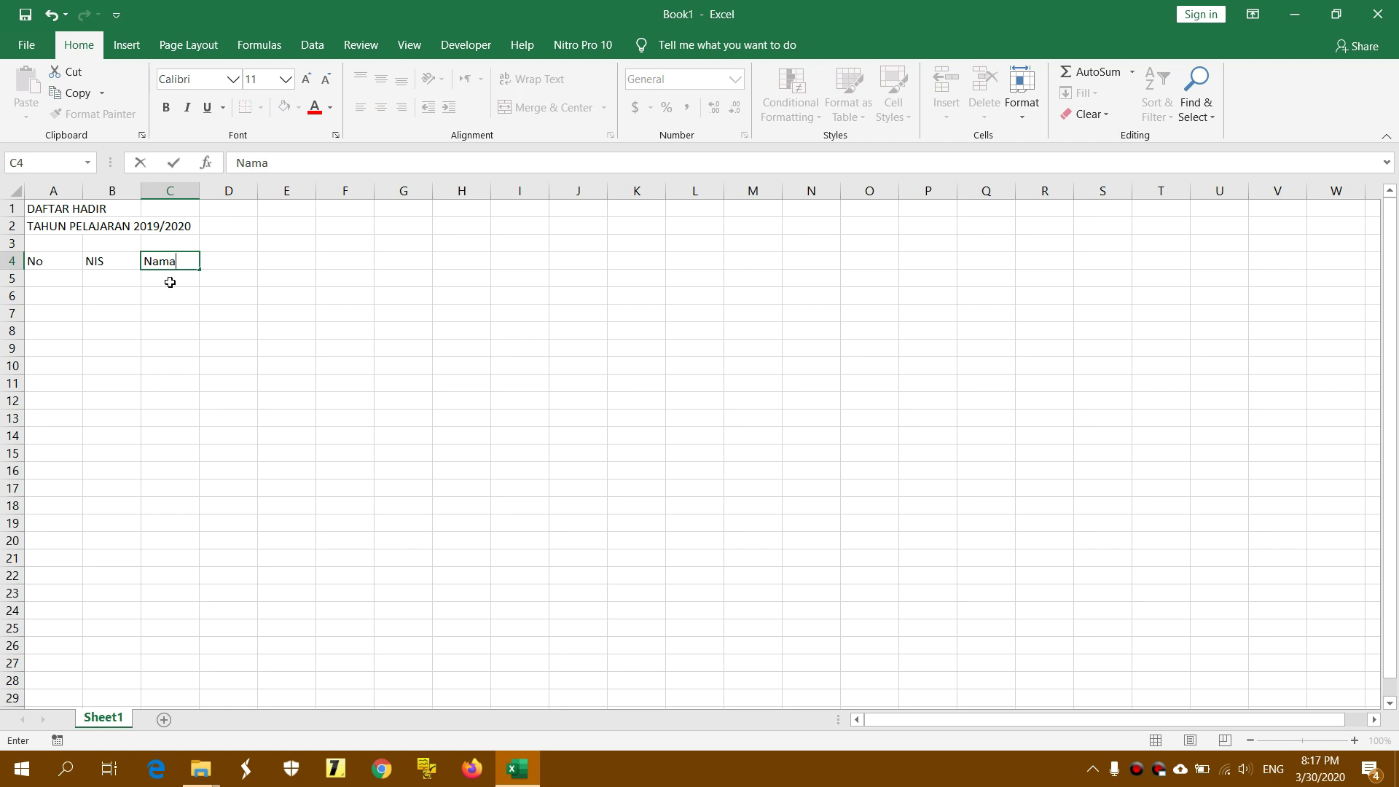
{"action": "left_click", "coordinate": [169, 280]}
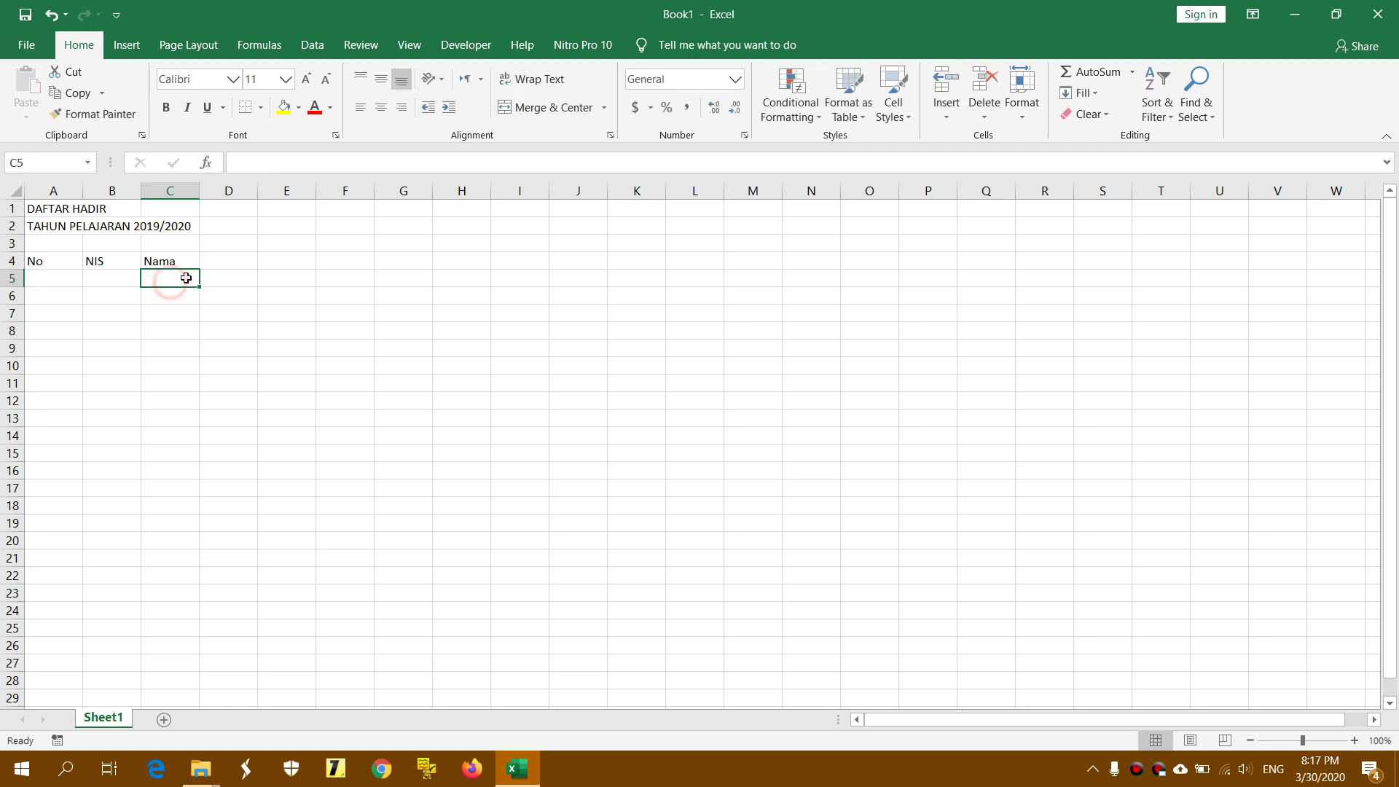
{"action": "left_click", "coordinate": [234, 262]}
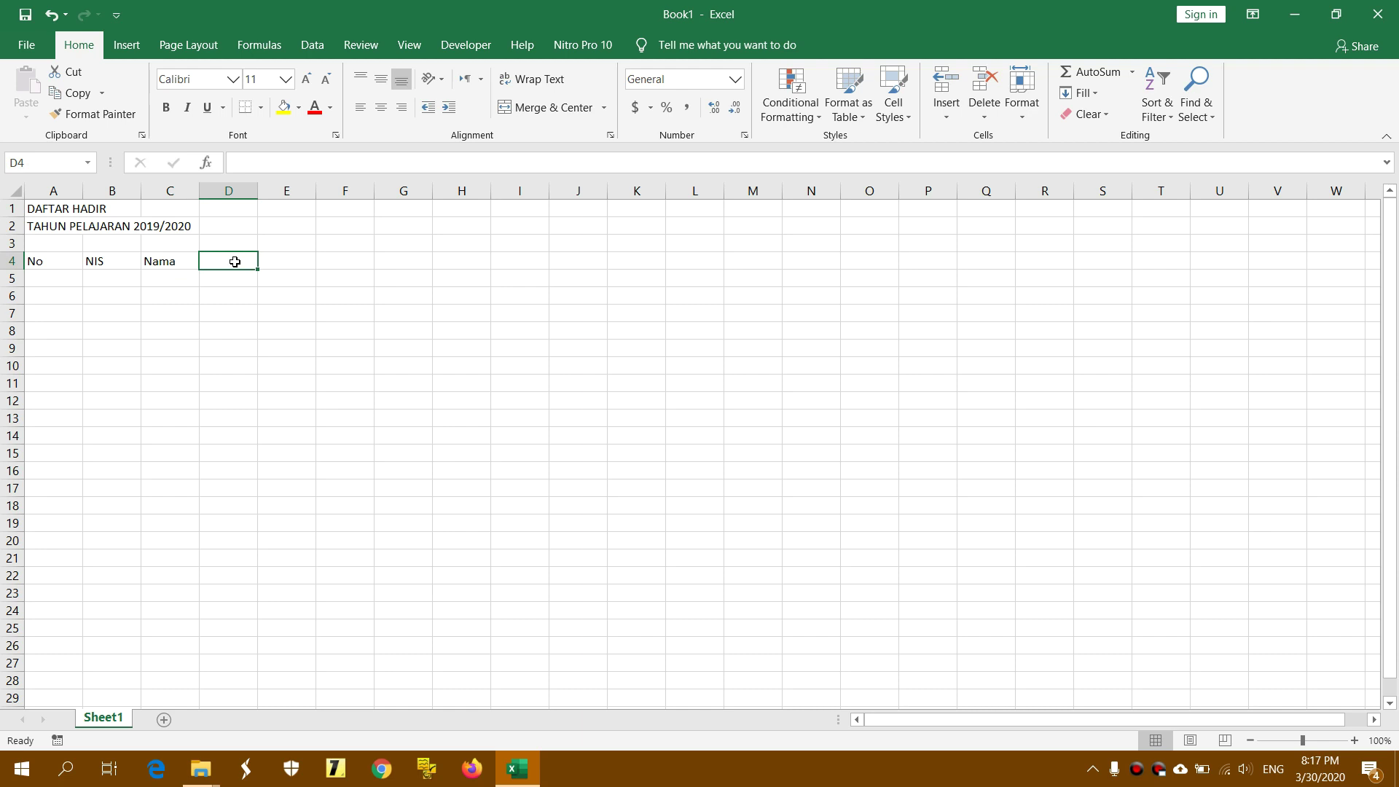
{"action": "type", "text": "B"}
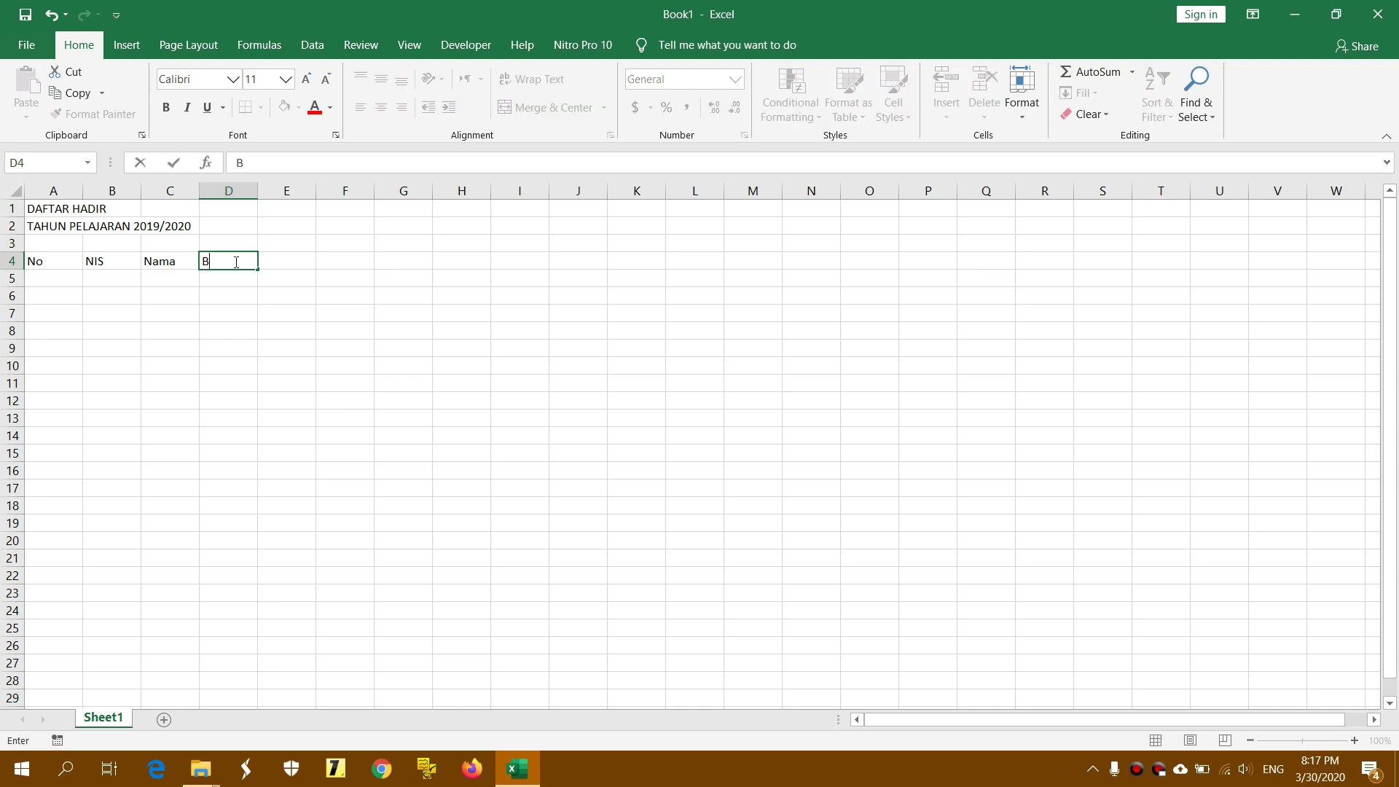
{"action": "type", "text": "ulan: J"}
{"action": "type", "text": "anuari"}
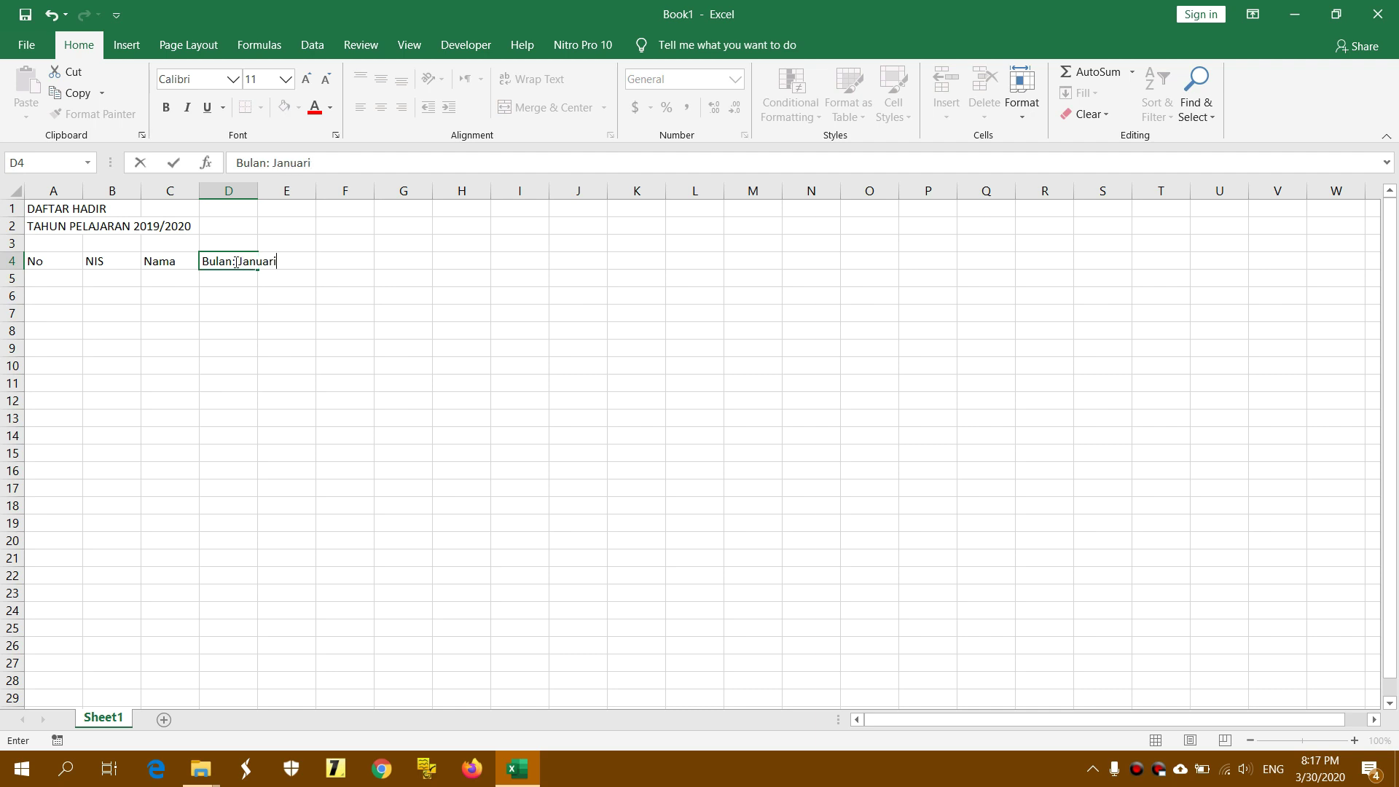
{"action": "left_click", "coordinate": [231, 290]}
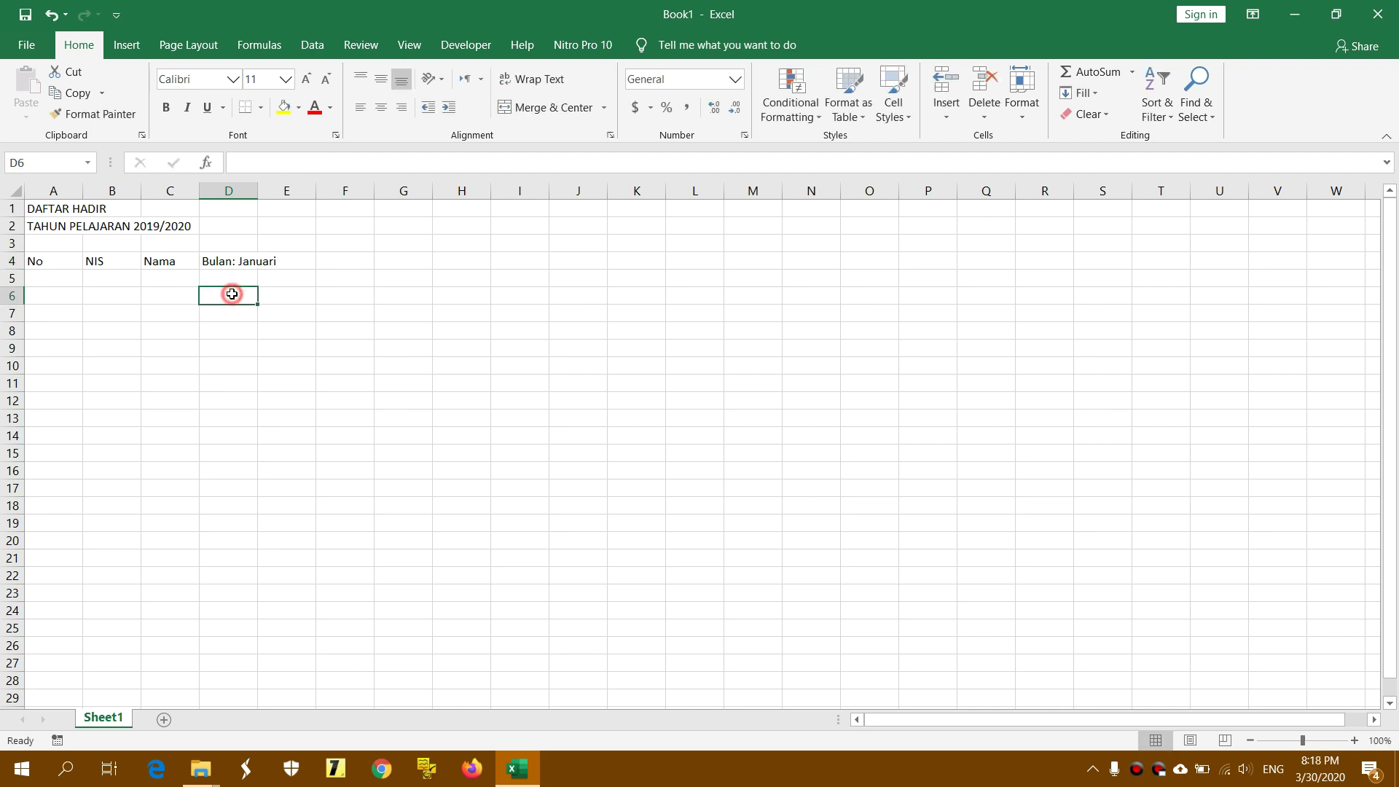
- Enter 1 and 2 in D5:E5 and fill the series rightward to day 31 in AH5
{"action": "left_click", "coordinate": [231, 279]}
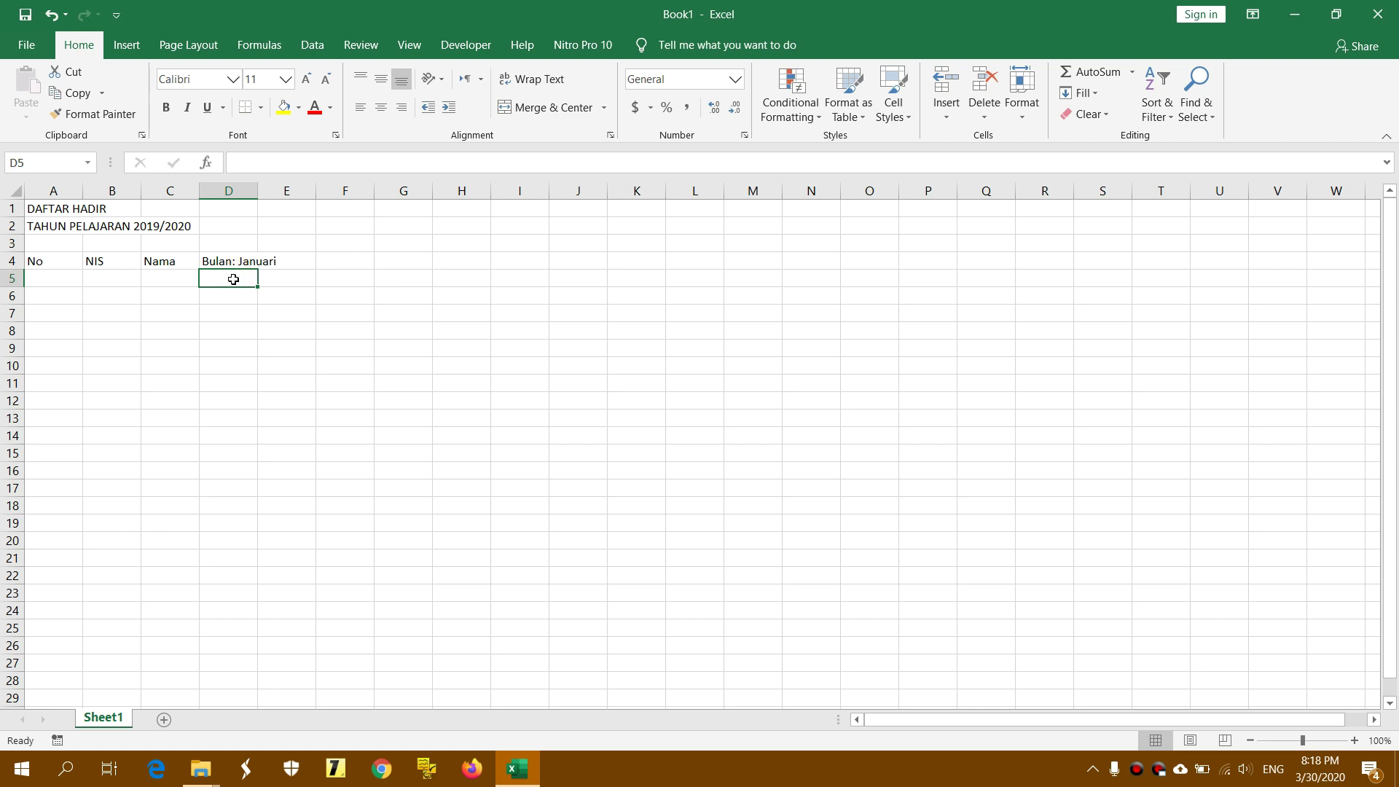
{"action": "type", "text": "1"}
{"action": "left_click", "coordinate": [277, 278]}
{"action": "type", "text": "2"}
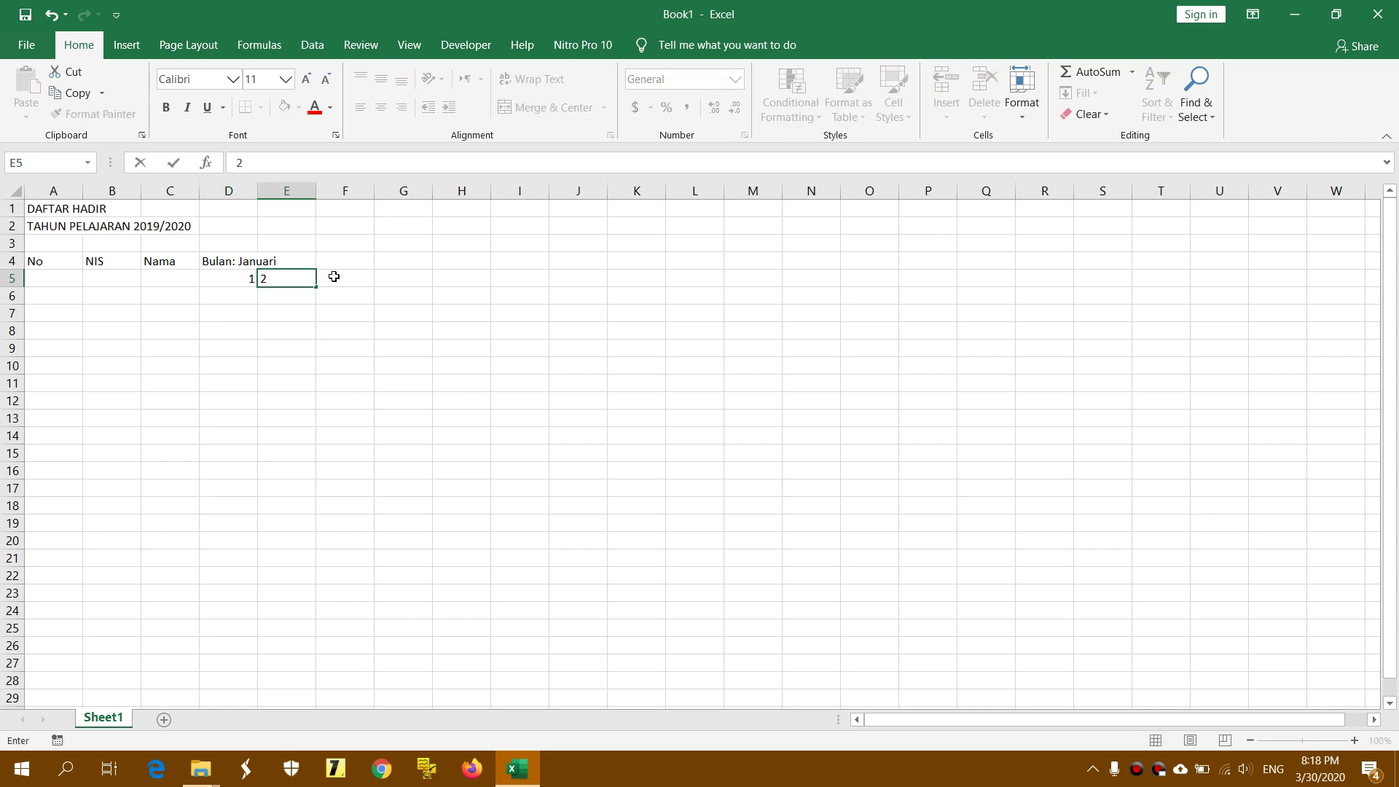
{"action": "left_click", "coordinate": [334, 276]}
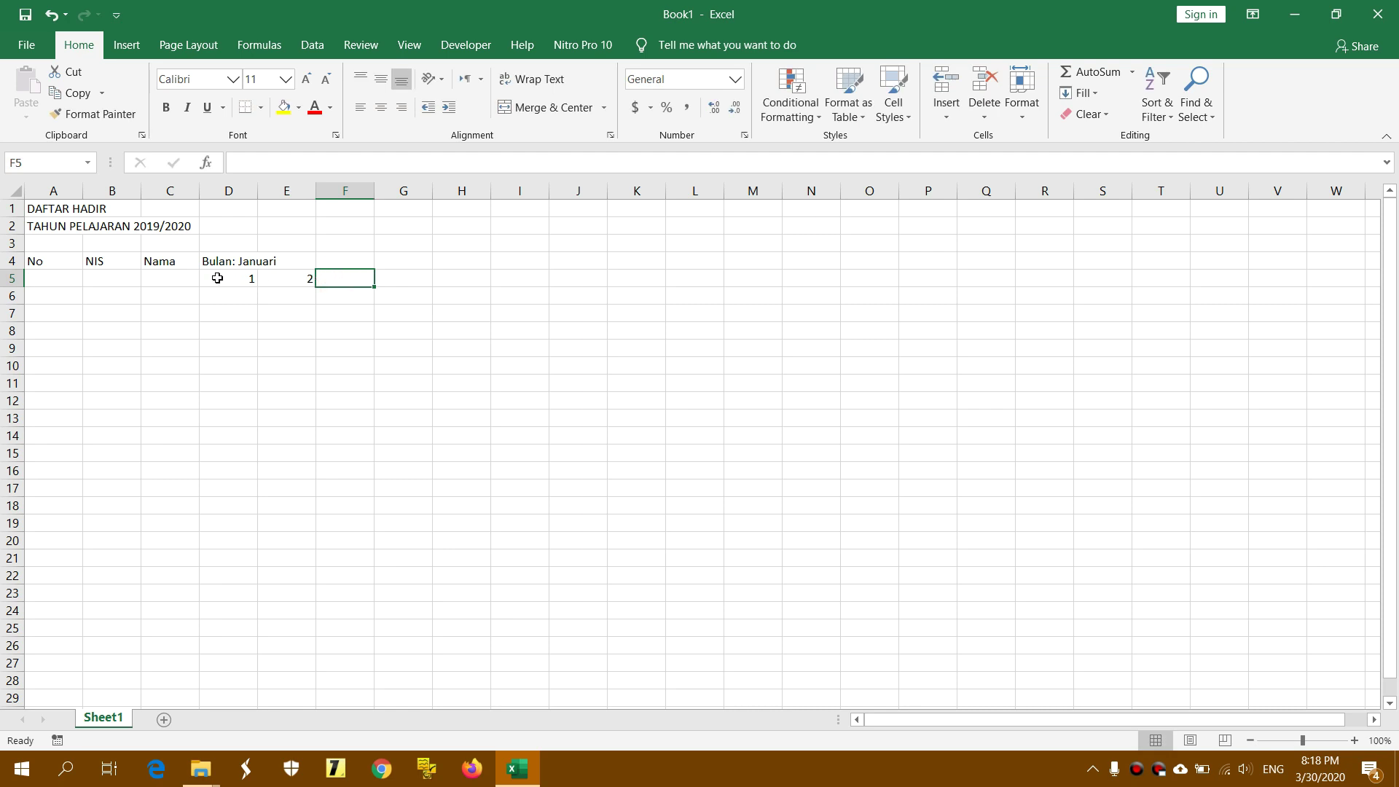
{"action": "left_click_drag", "start_coordinate": [217, 279], "coordinate": [270, 279]}
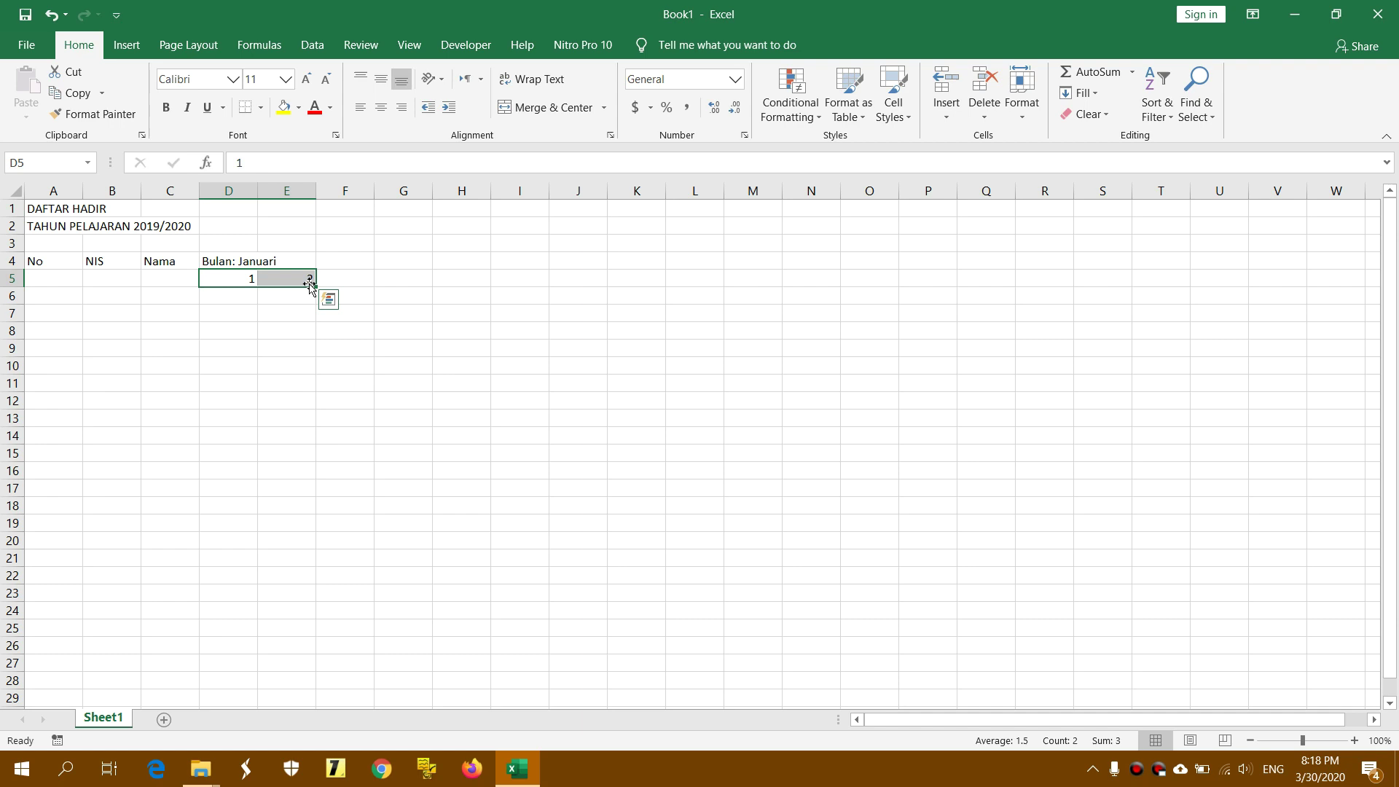
{"action": "mouse_move", "coordinate": [314, 287]}
{"action": "left_mouse_down"}
{"action": "mouse_move", "coordinate": [1394, 282]}
{"action": "mouse_move", "coordinate": [1200, 286]}
{"action": "left_mouse_up"}
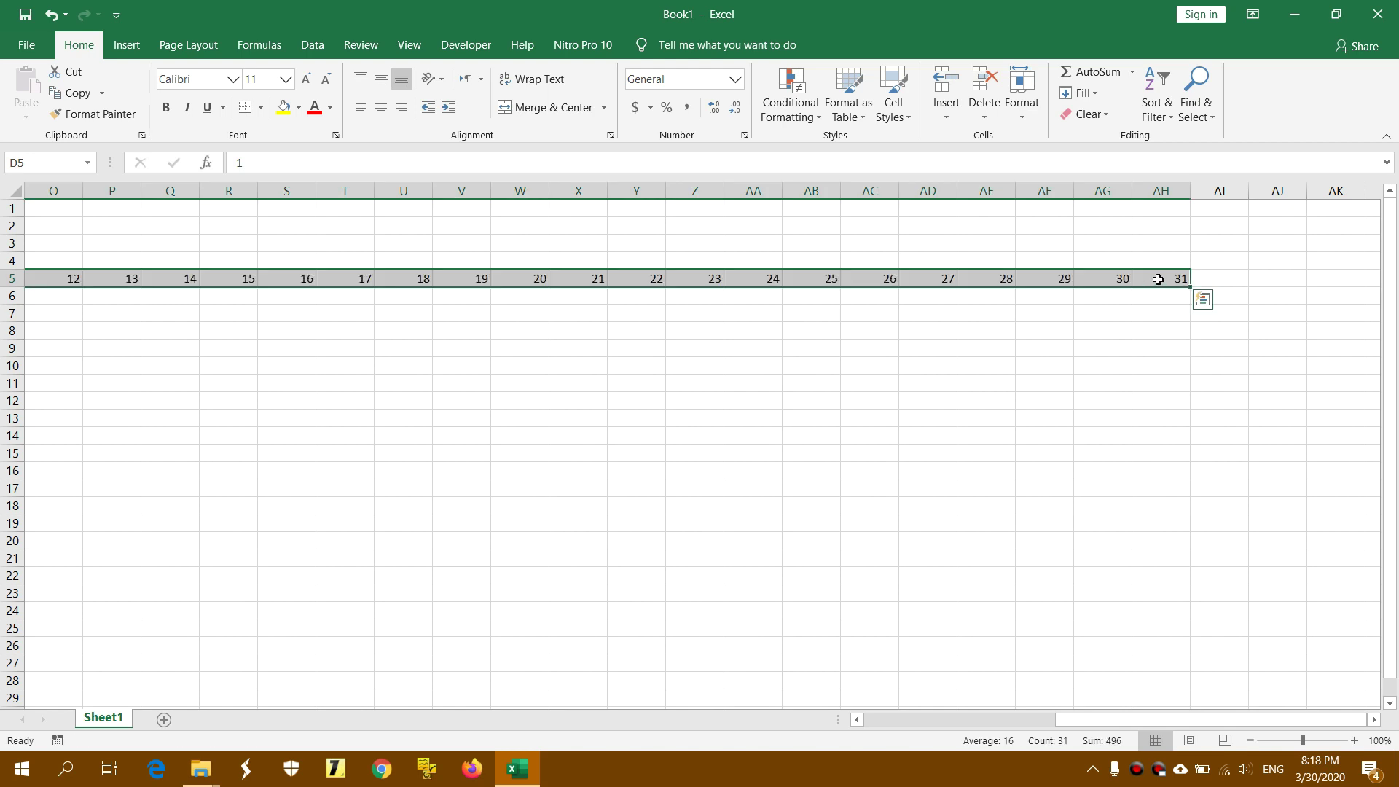
{"action": "left_click", "coordinate": [1157, 279]}
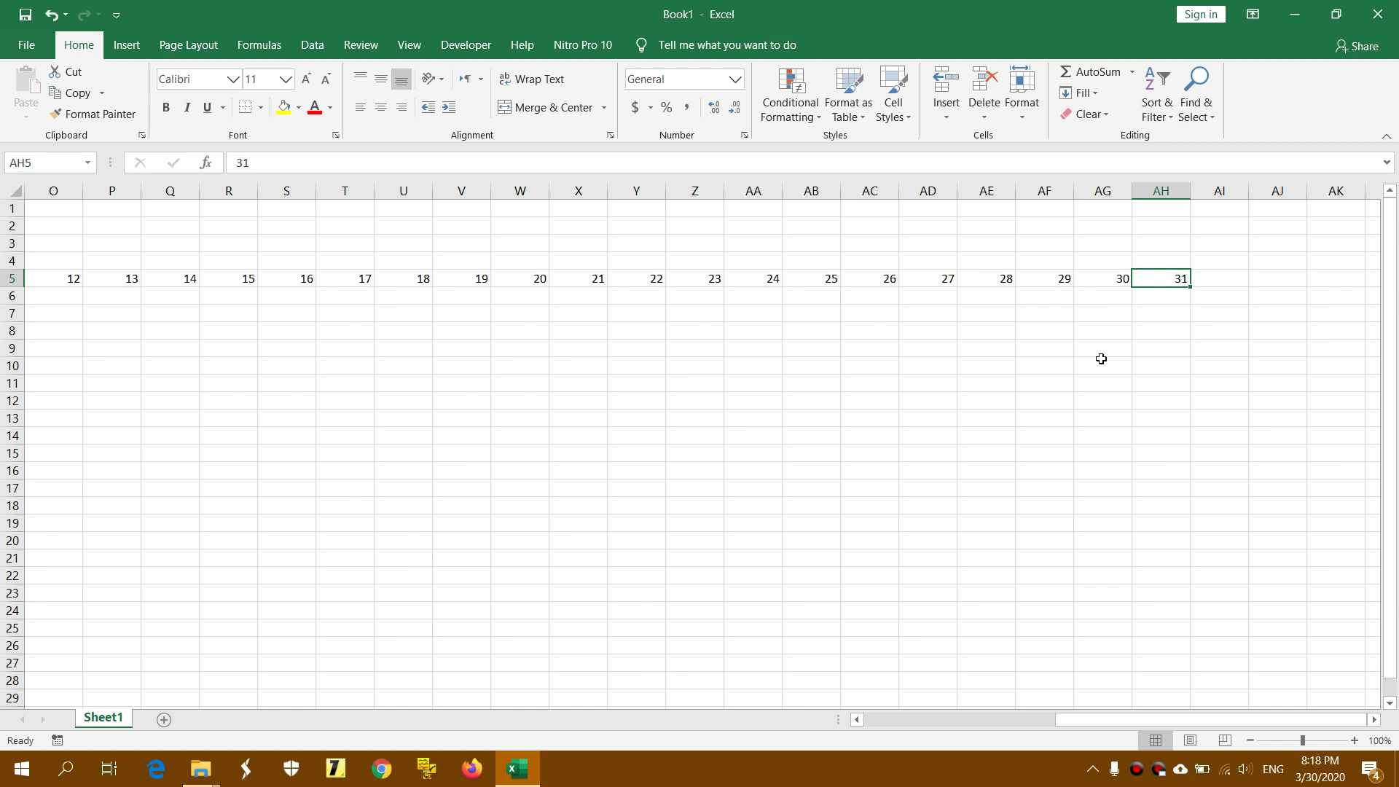
{"action": "left_click_drag", "start_coordinate": [1175, 719], "coordinate": [969, 718]}
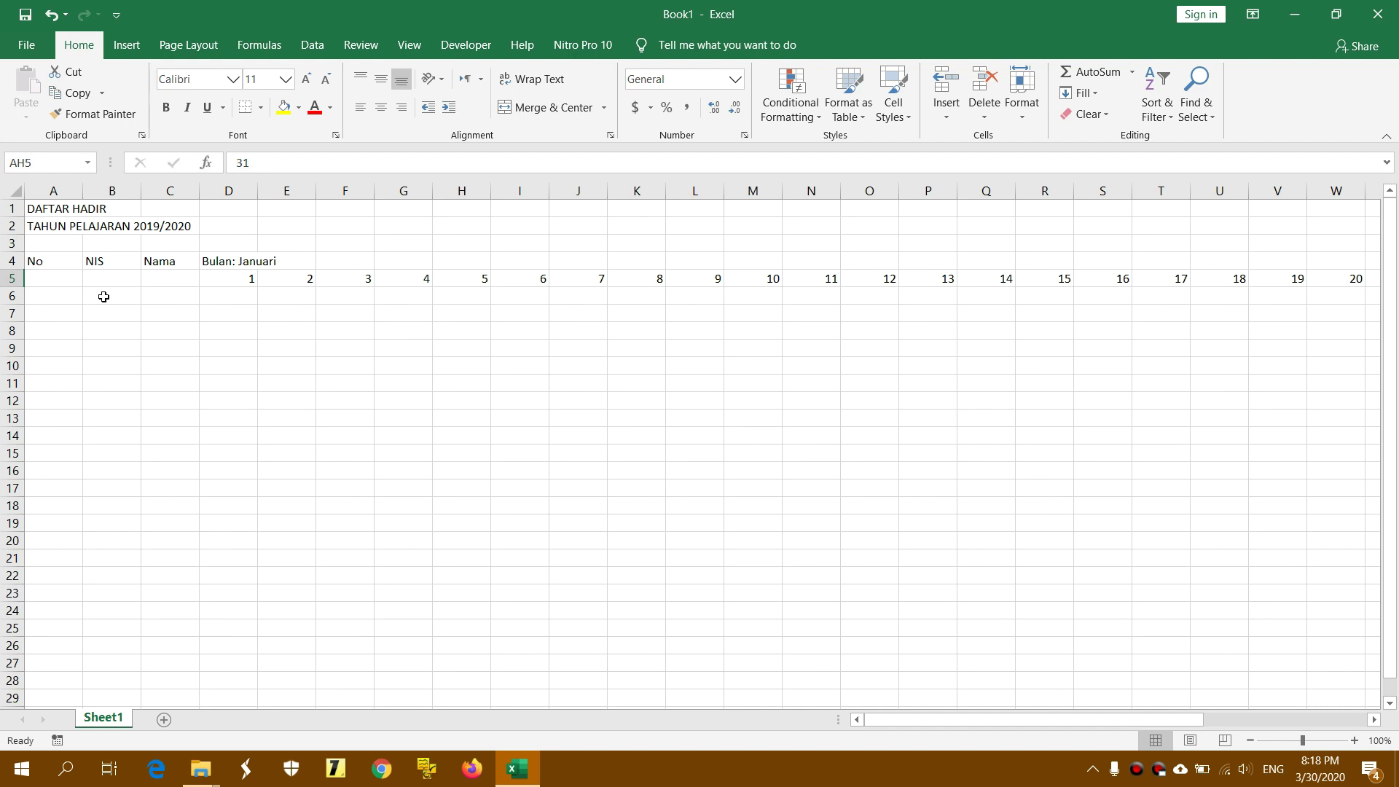
{"action": "left_click", "coordinate": [57, 296]}
- Merge and centre A4:A5, B4:B5 and C4:C5 for the No, NIS and Nama headers
{"action": "left_click", "coordinate": [57, 262]}
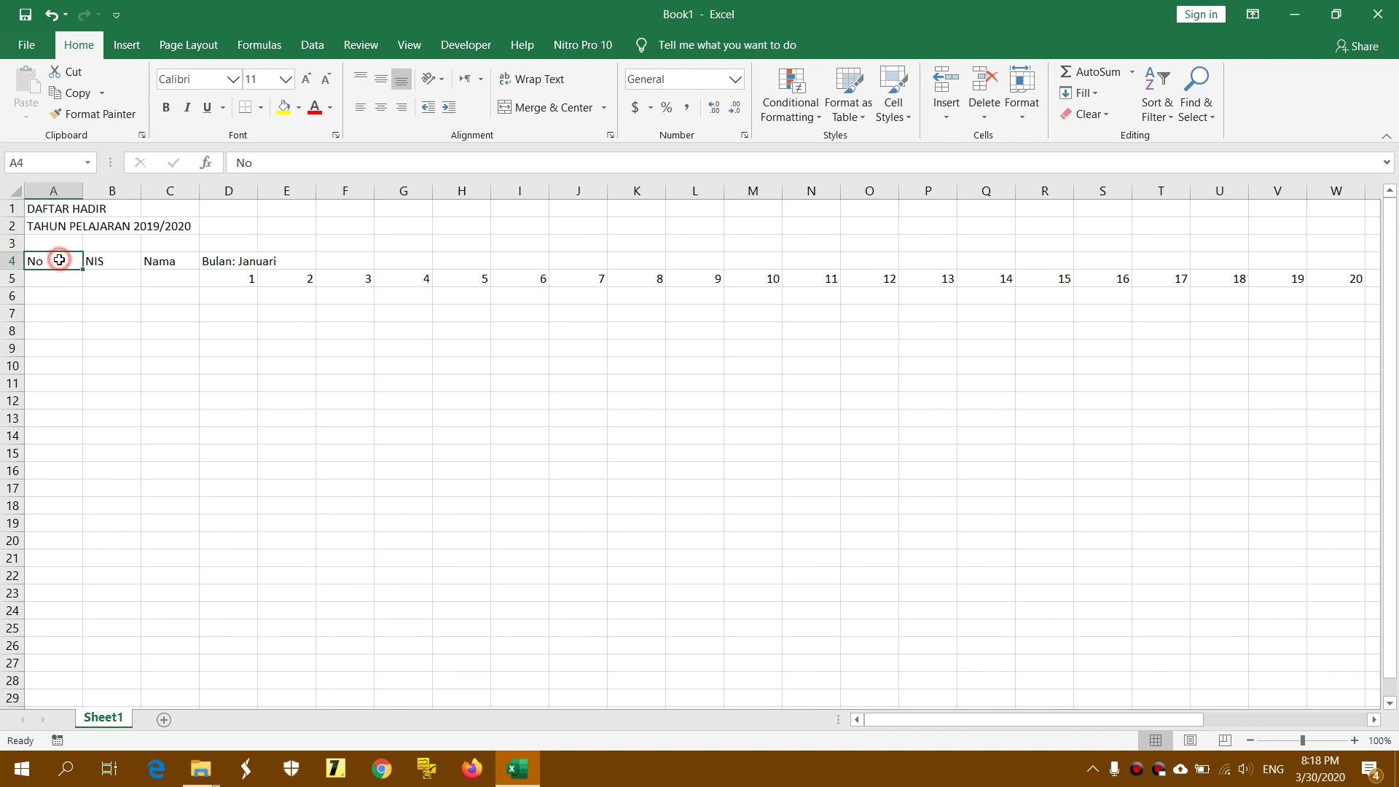
{"action": "left_click_drag", "start_coordinate": [56, 262], "coordinate": [57, 278]}
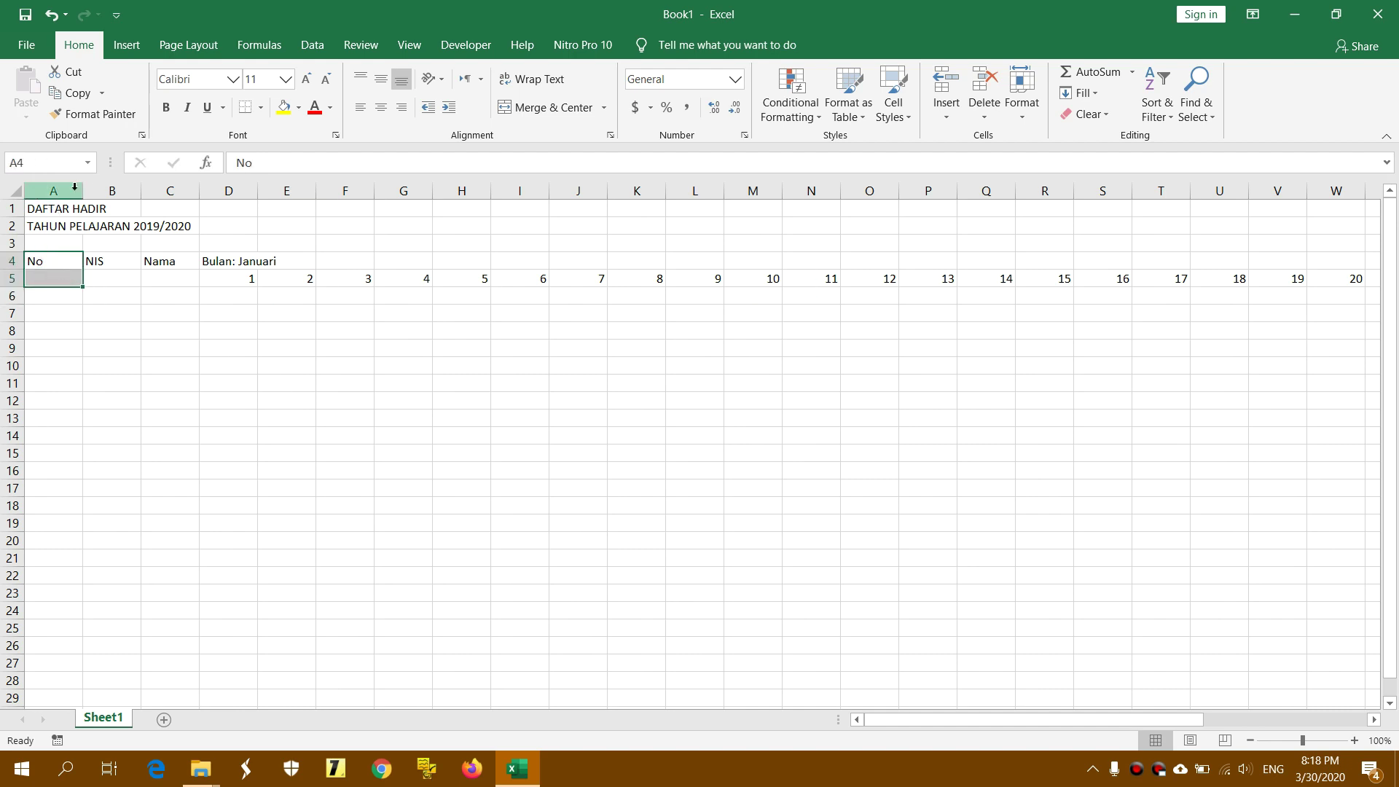
{"action": "left_click", "coordinate": [82, 50]}
{"action": "left_click", "coordinate": [85, 52]}
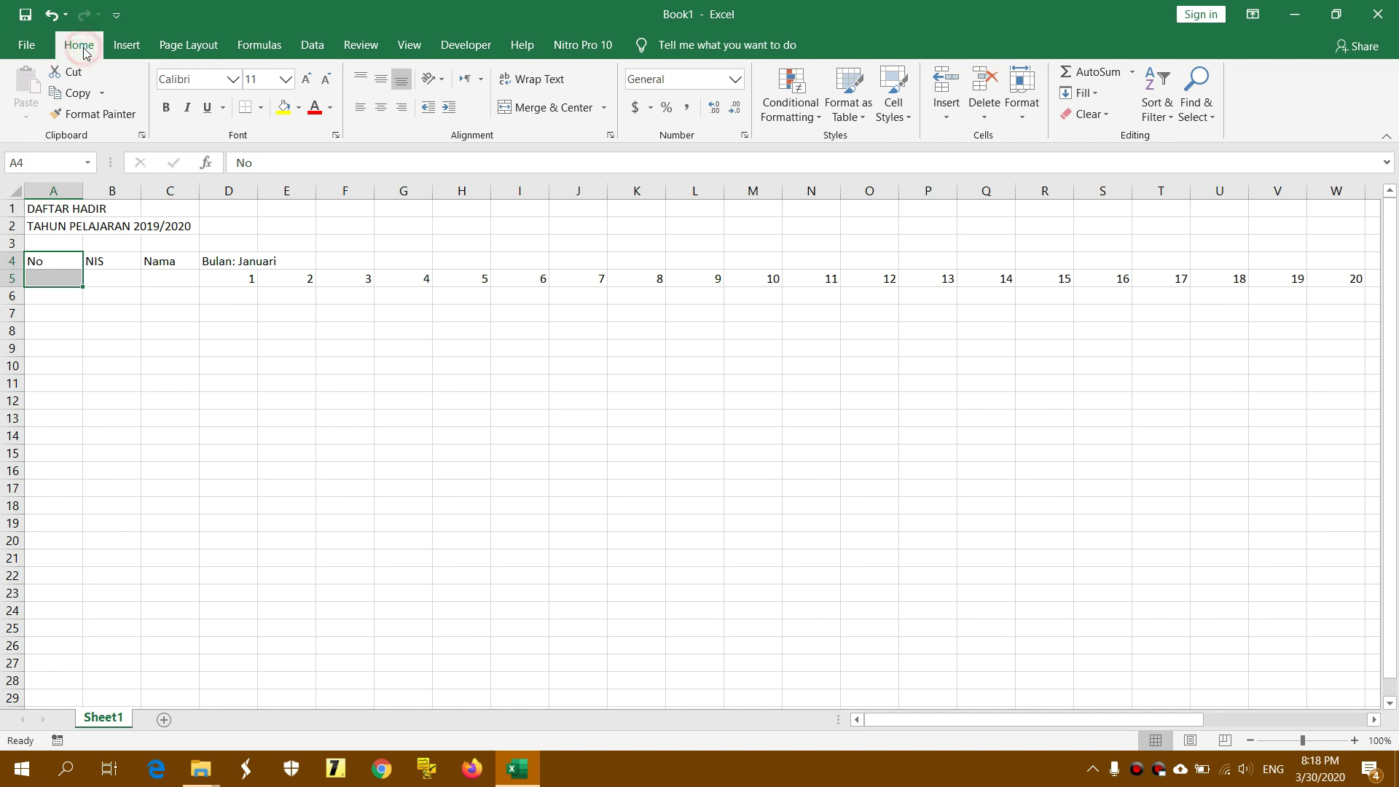
{"action": "left_click", "coordinate": [532, 109]}
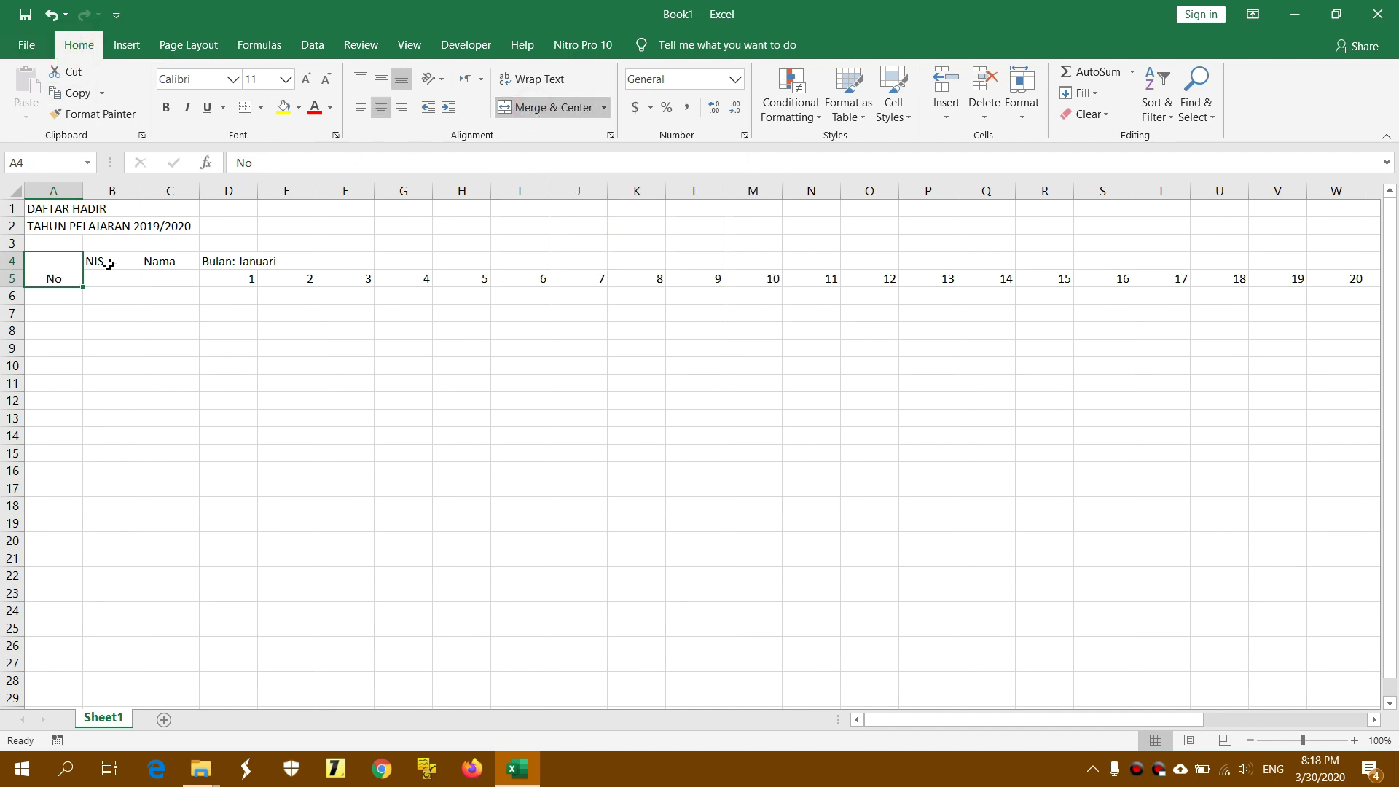
{"action": "left_click", "coordinate": [107, 260]}
{"action": "left_click_drag", "start_coordinate": [107, 261], "coordinate": [110, 276]}
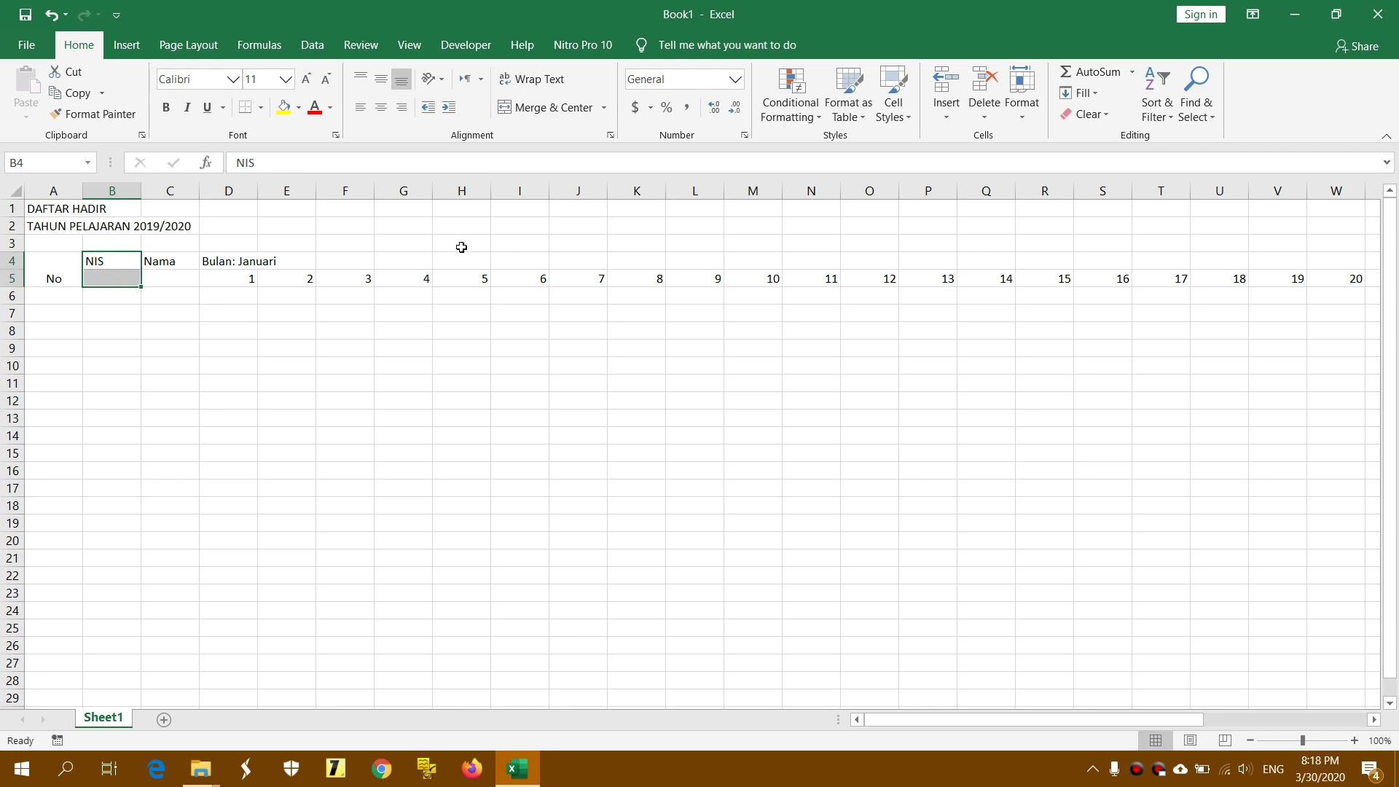
{"action": "left_click", "coordinate": [542, 109]}
{"action": "left_click", "coordinate": [175, 260]}
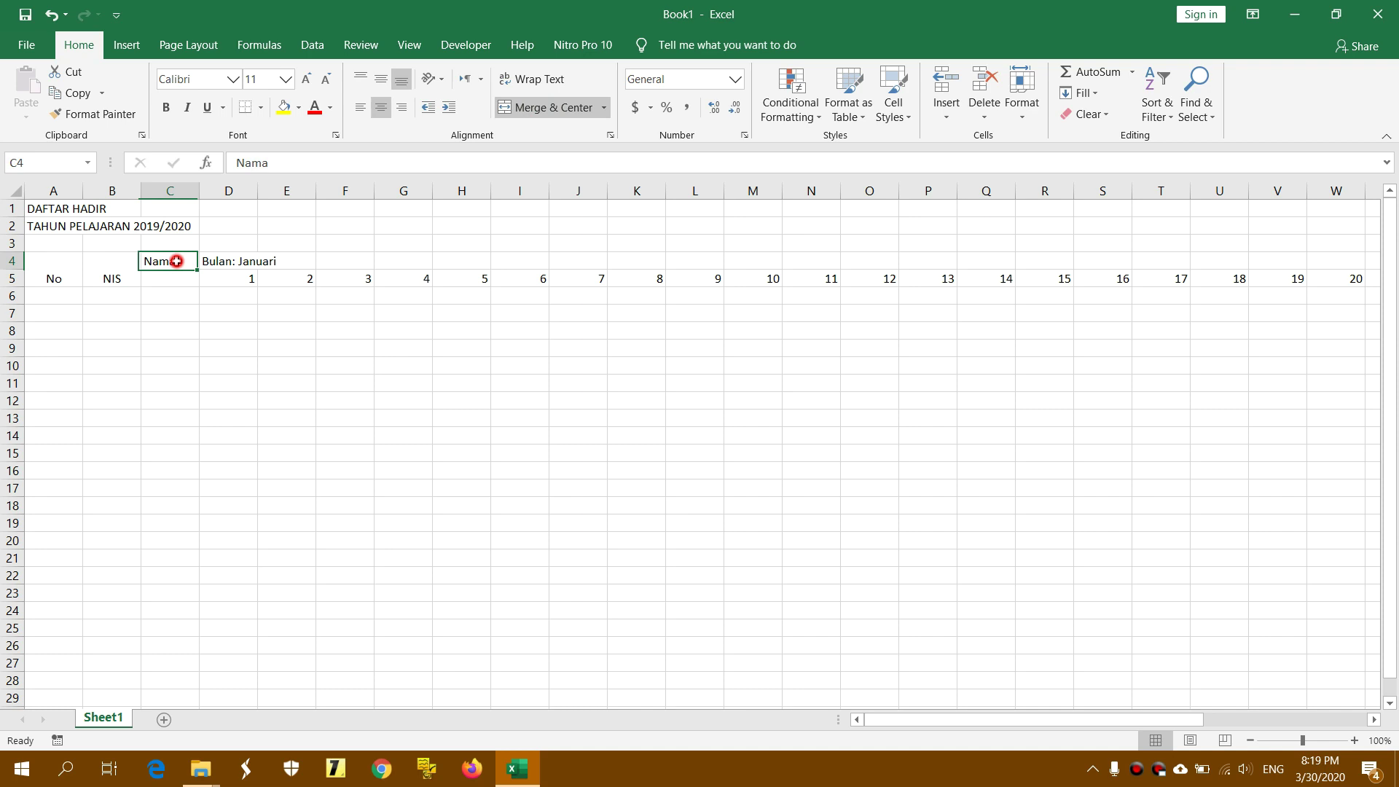
{"action": "left_click_drag", "start_coordinate": [161, 261], "coordinate": [164, 278]}
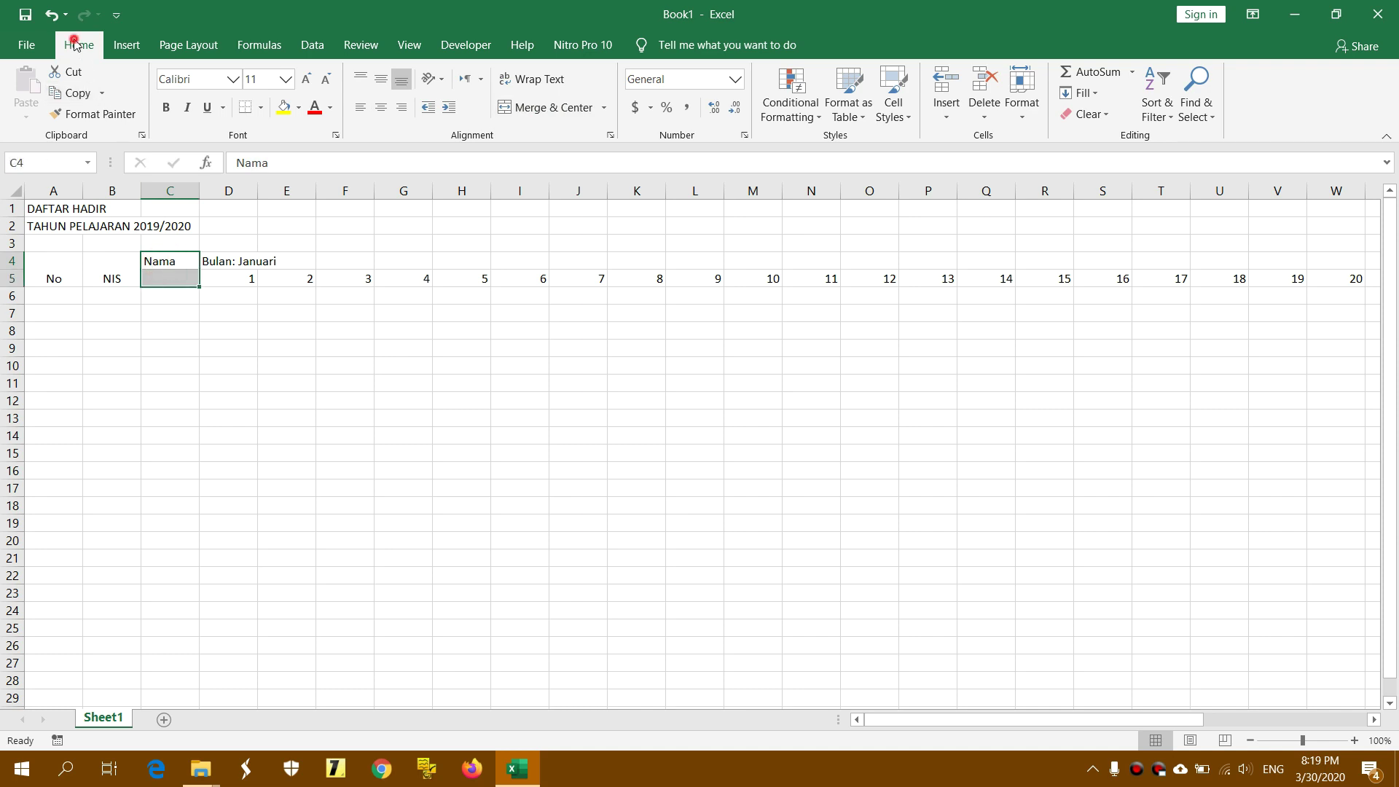
{"action": "left_click", "coordinate": [510, 108]}
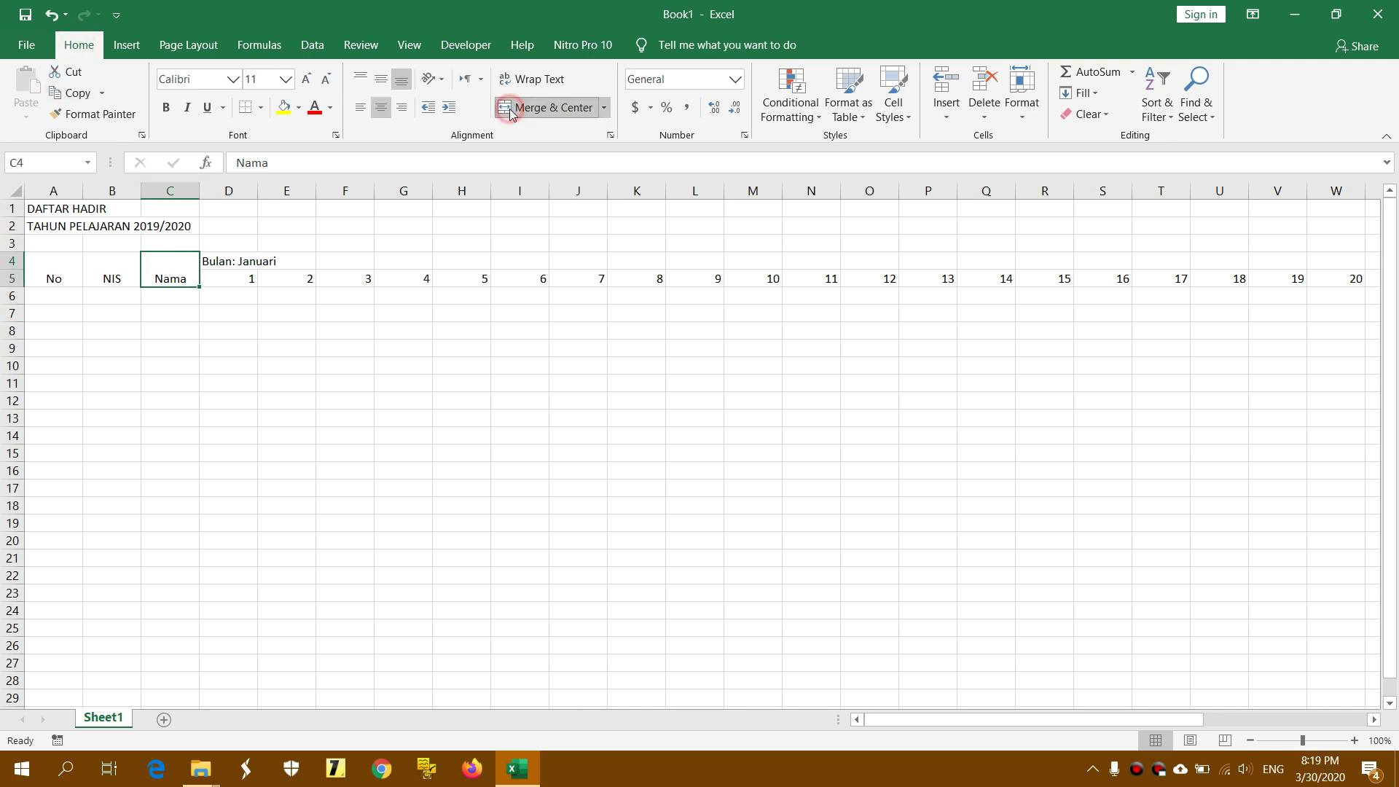
{"action": "left_click", "coordinate": [247, 297]}
{"action": "left_click", "coordinate": [223, 261]}
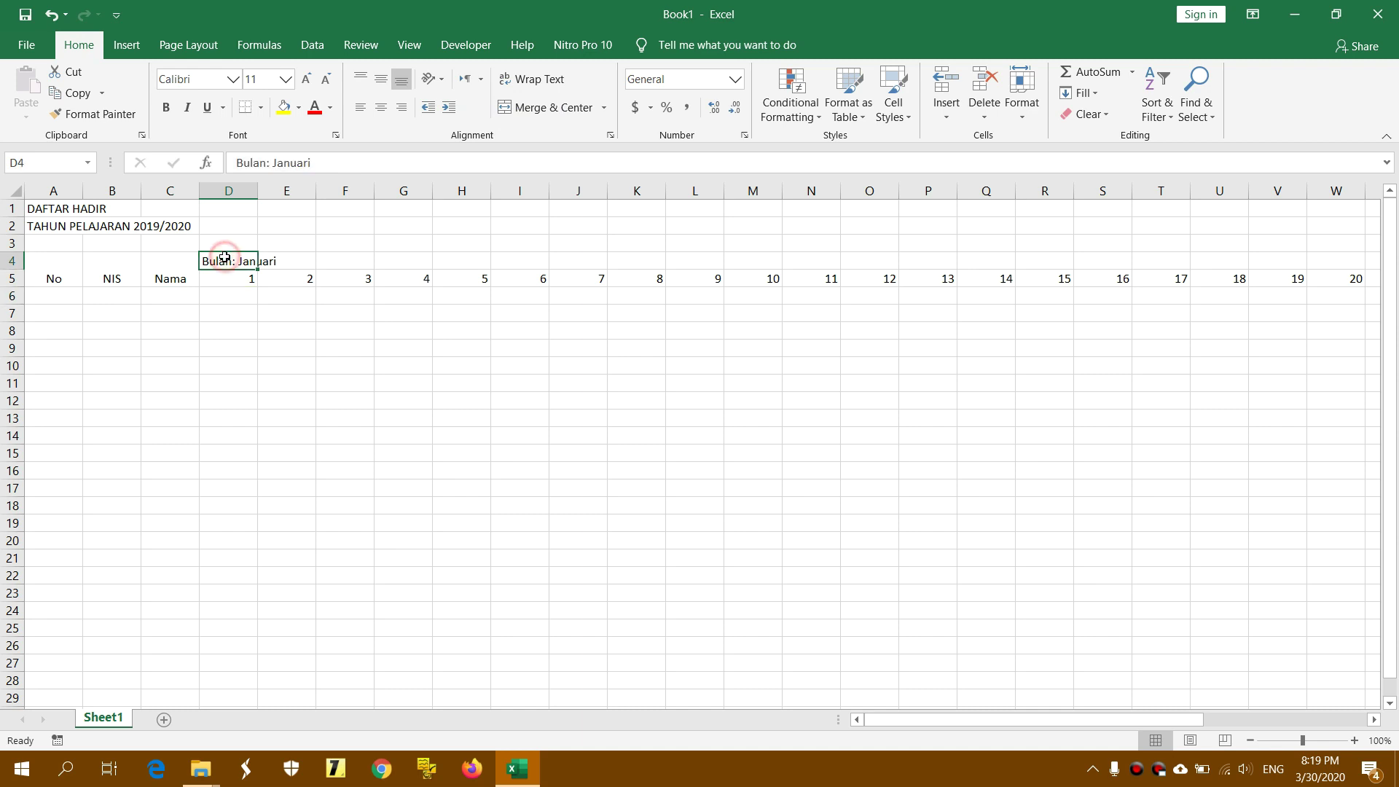
- Merge and centre Bulan: Januari across D4:AH4 above days 1 to 31
{"action": "left_click_drag", "start_coordinate": [223, 262], "coordinate": [282, 261]}
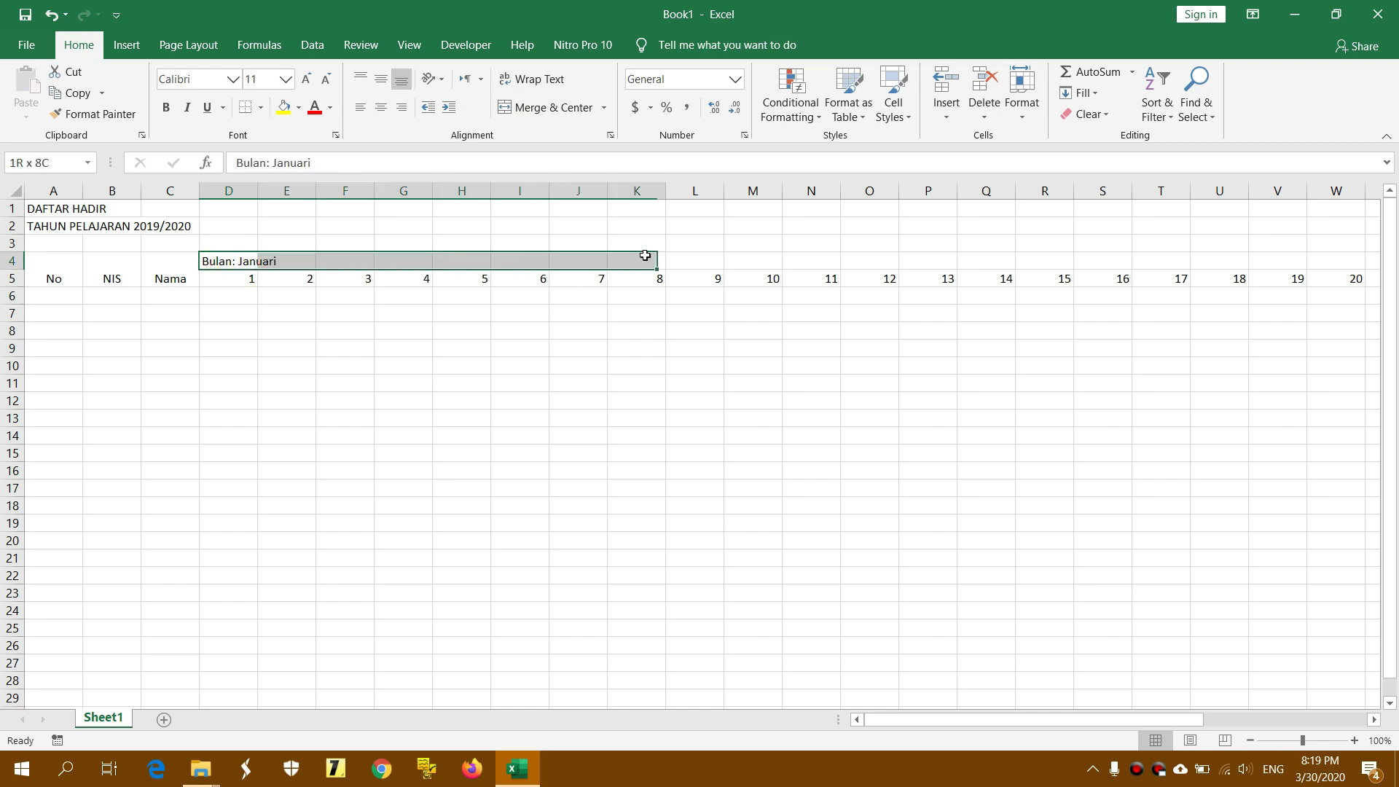
{"action": "left_click_drag", "start_coordinate": [419, 258], "coordinate": [1394, 260]}
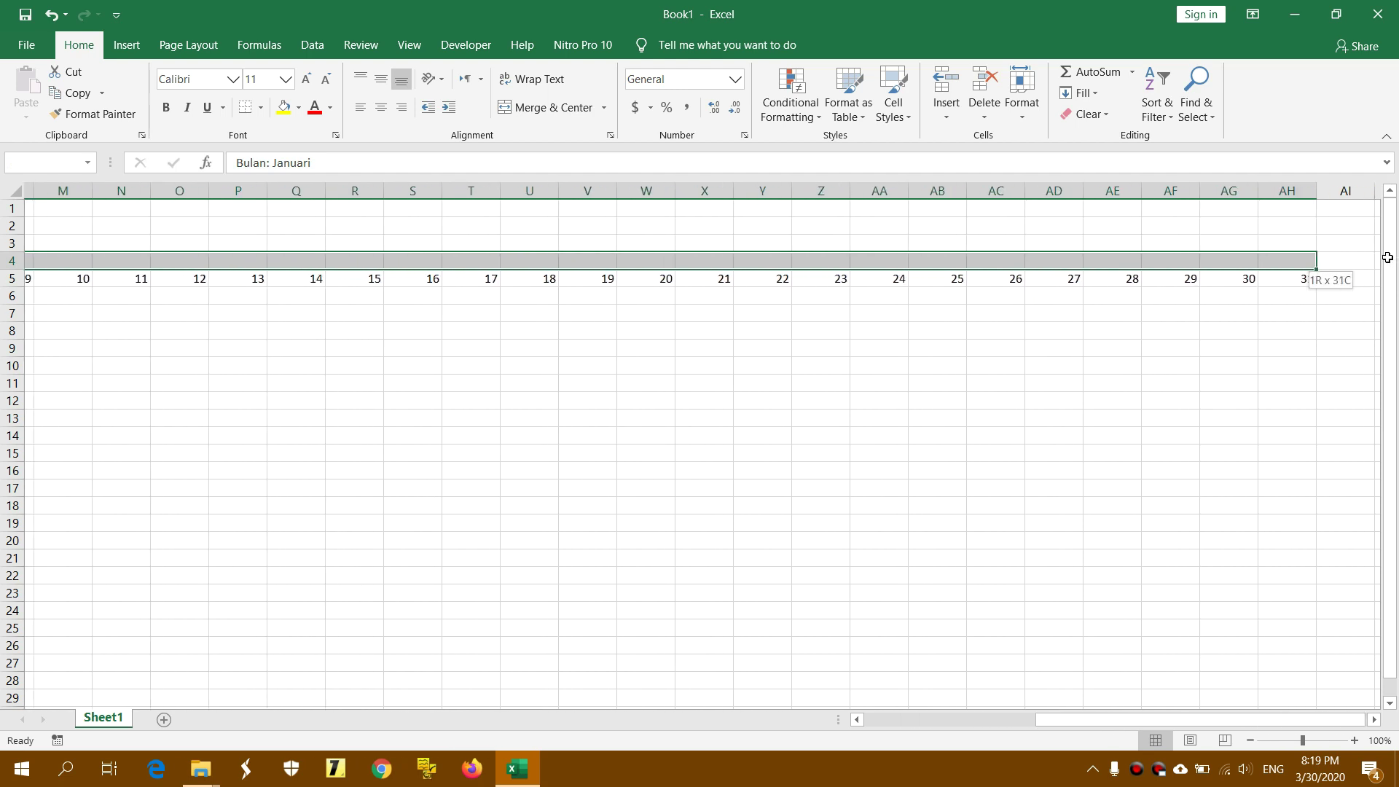
{"action": "left_click_drag", "start_coordinate": [1394, 260], "coordinate": [1286, 260]}
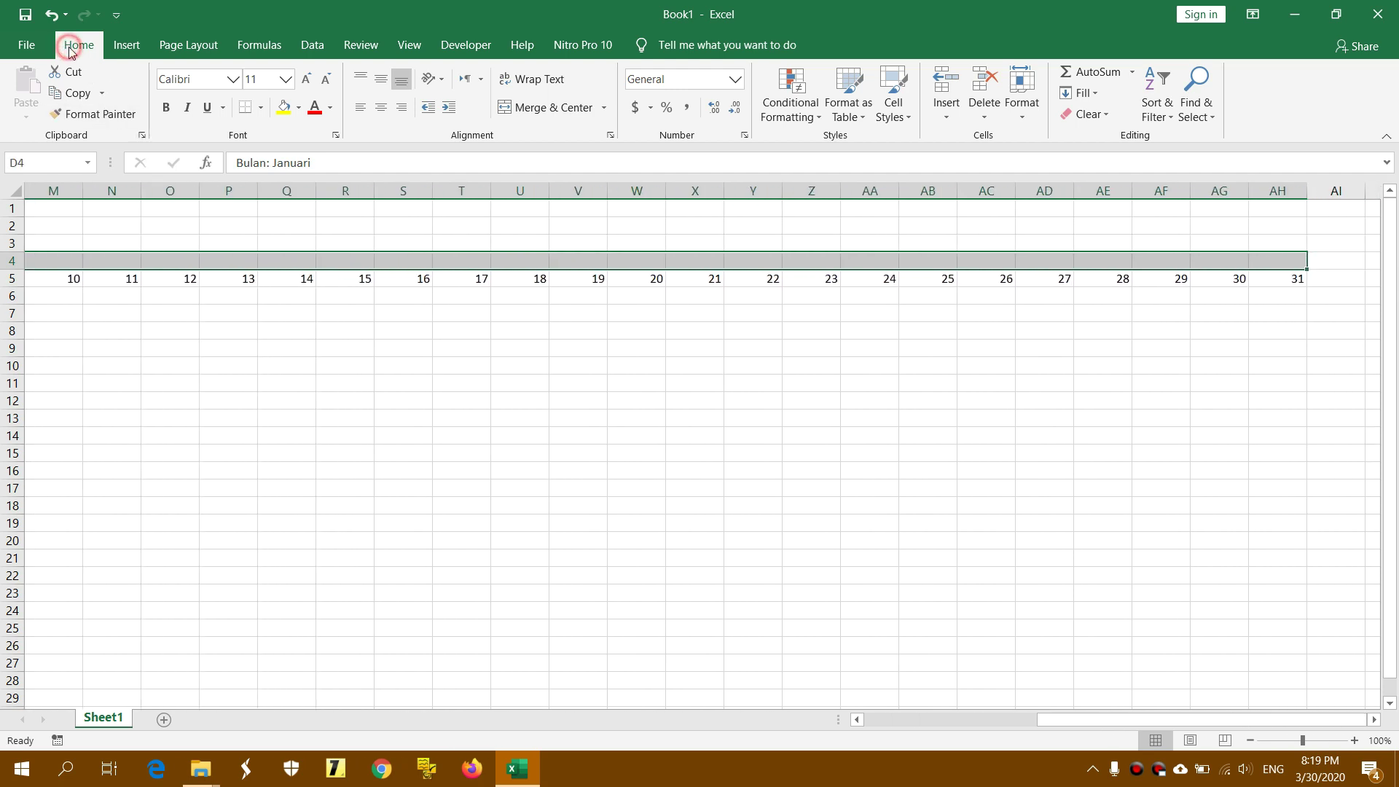
{"action": "left_click", "coordinate": [548, 107]}
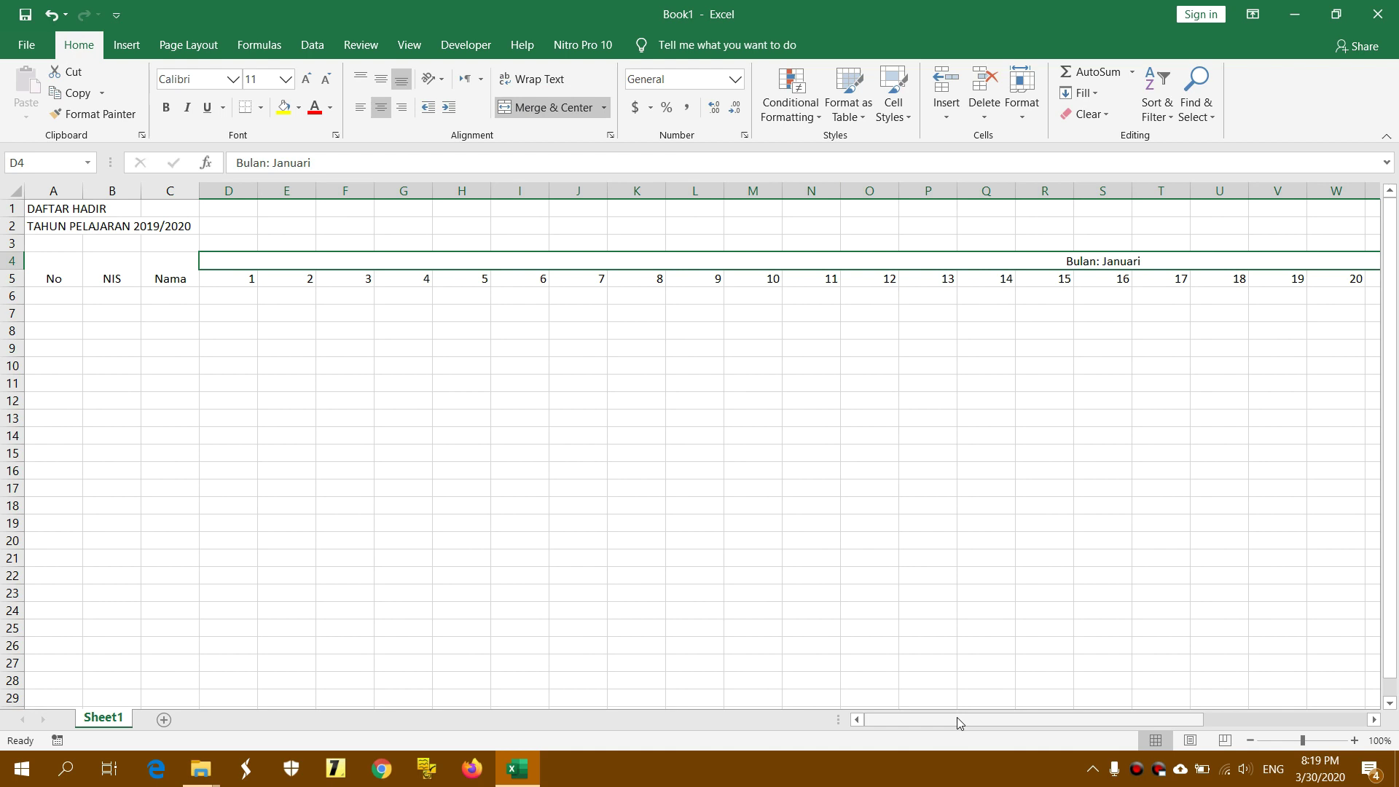
{"action": "left_click_drag", "start_coordinate": [951, 719], "coordinate": [1180, 718]}
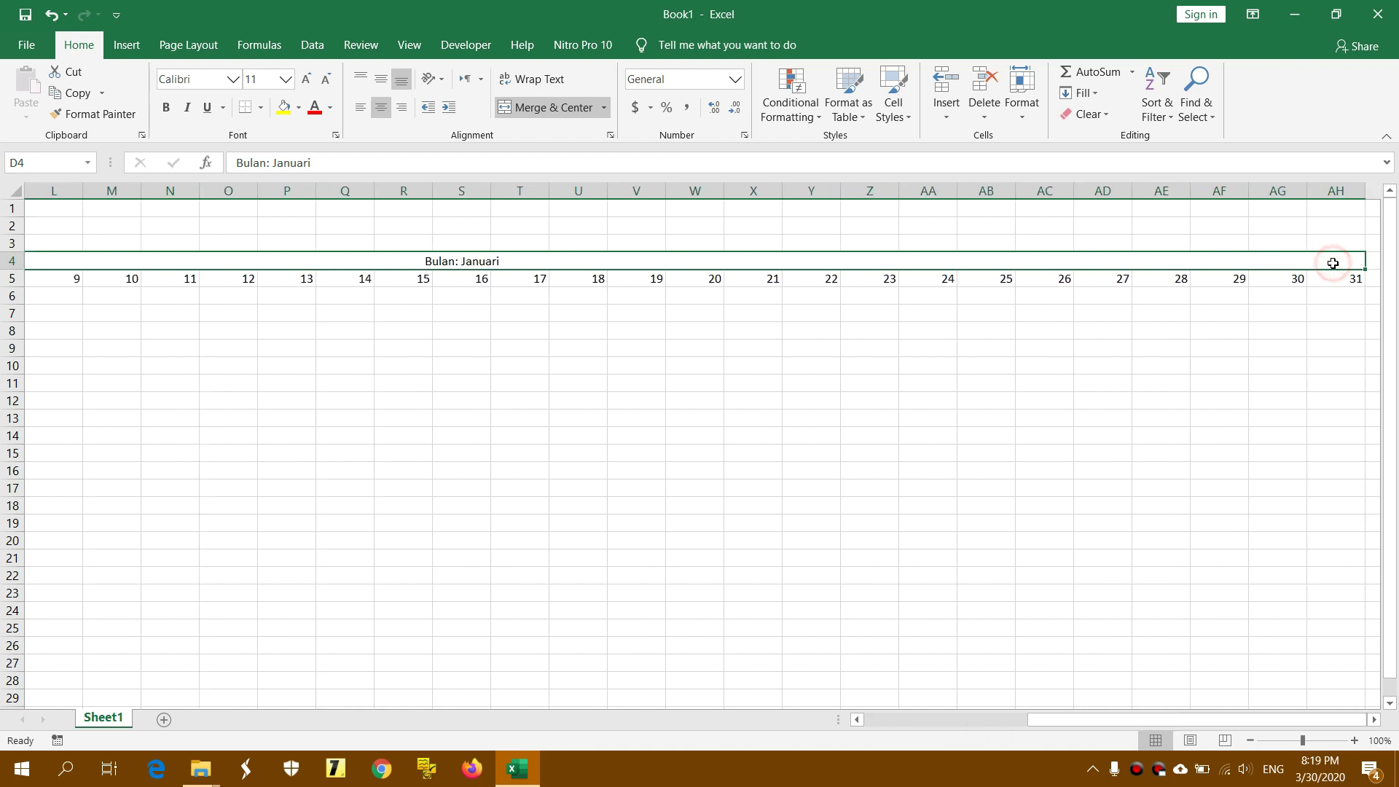
{"action": "key", "text": "Right"}
{"action": "key", "text": "Right"}
{"action": "key", "text": "Right"}
{"action": "key", "text": "Right"}
{"action": "key", "text": "Right"}
{"action": "key", "text": "Right"}
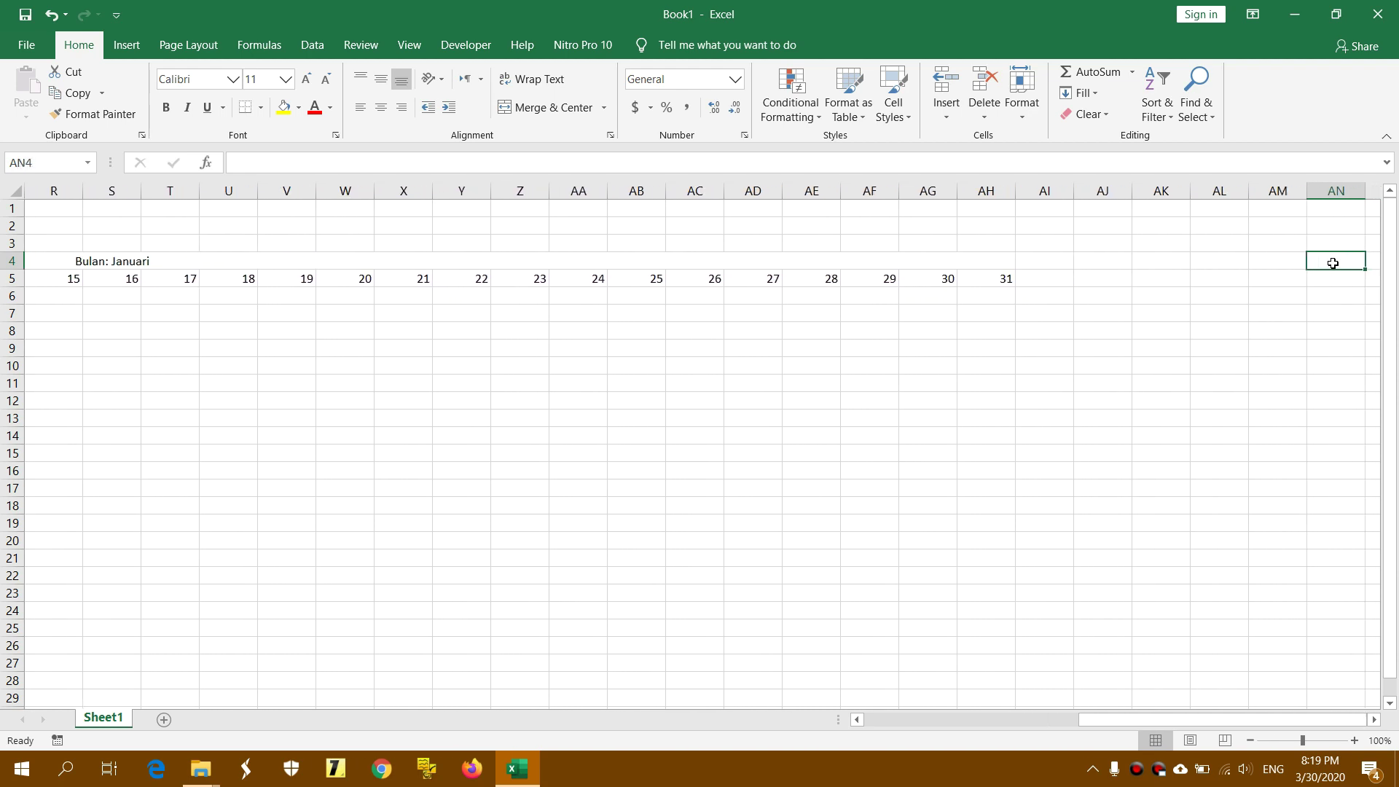
- Enter Keterangan in AI4, S, I and A in AI5:AK5, and Jumlah in AL4
{"action": "left_click", "coordinate": [1050, 260]}
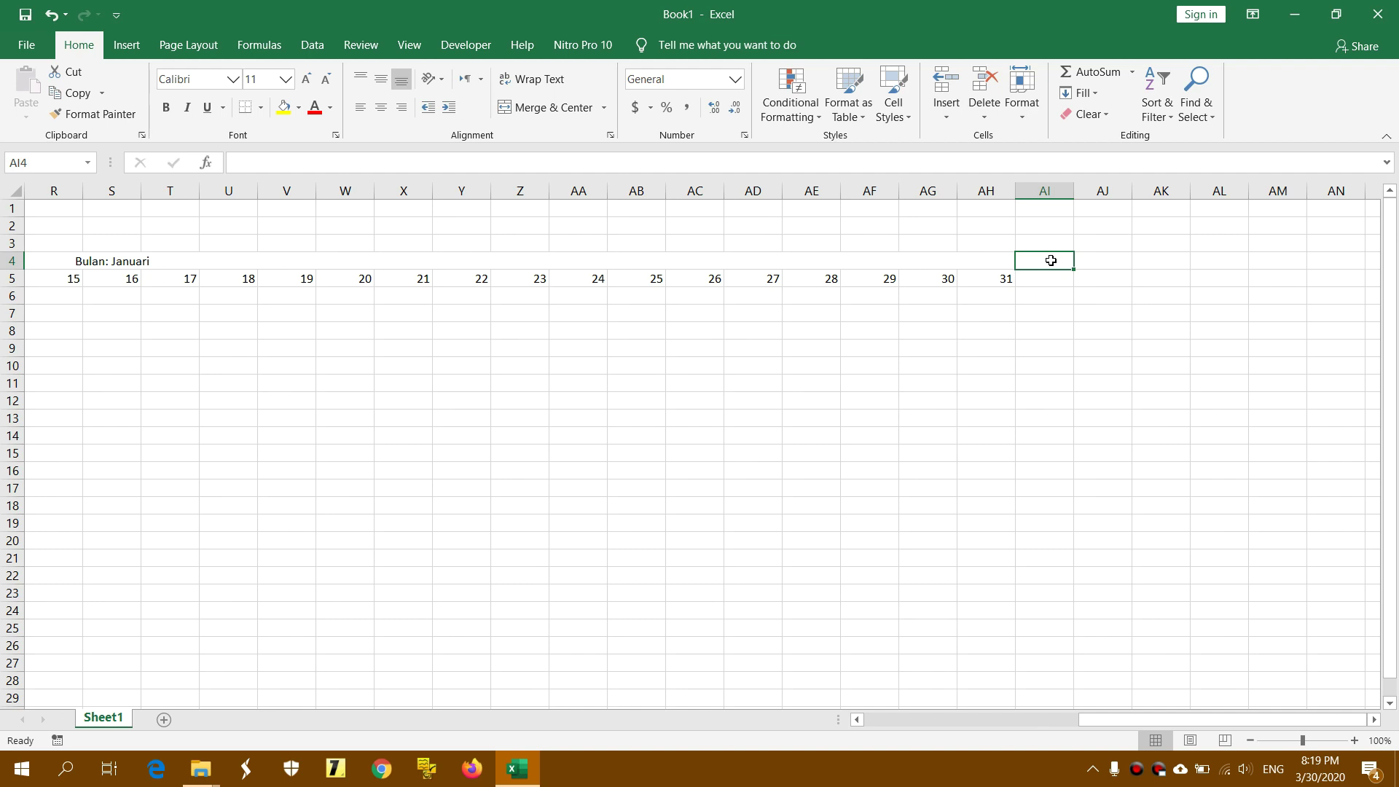
{"action": "type", "text": "Keterangan"}
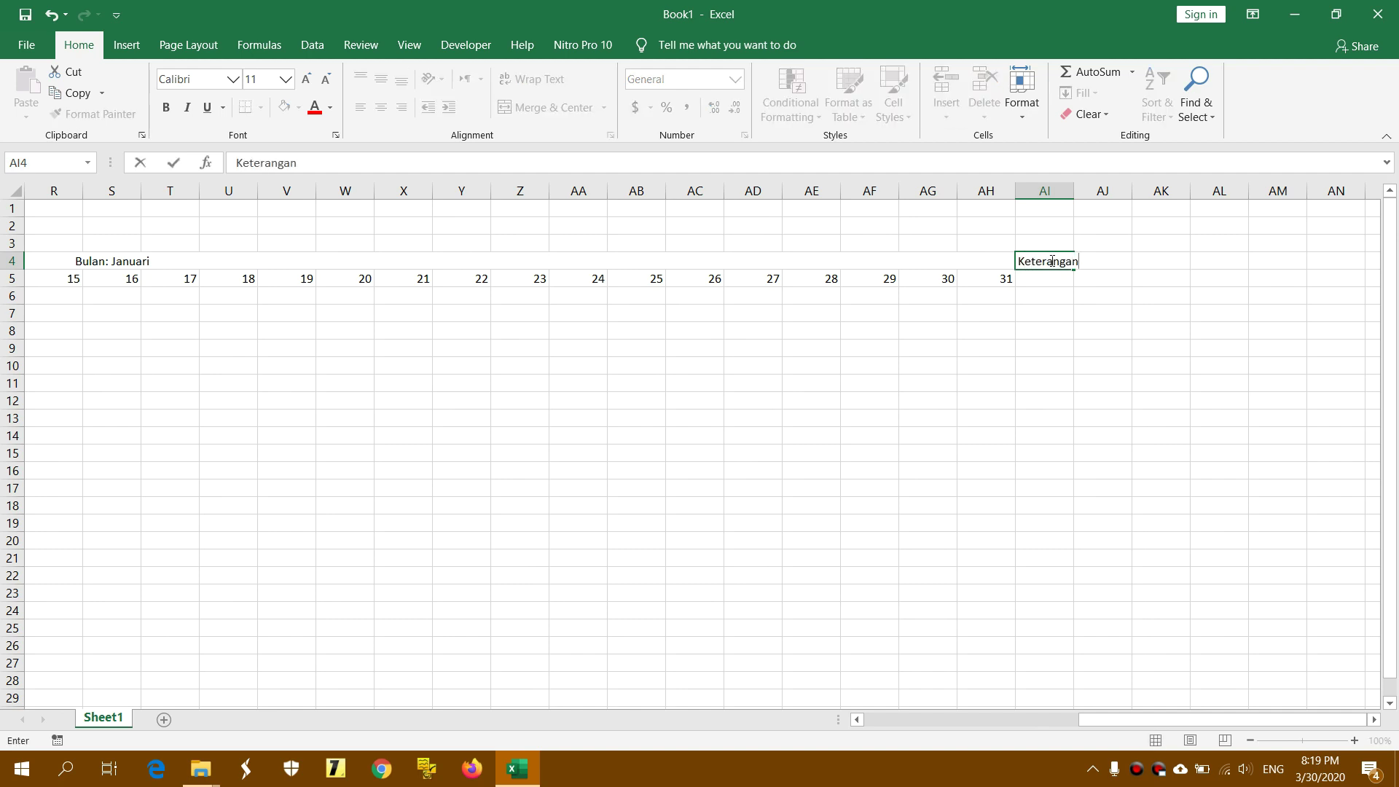
{"action": "left_click", "coordinate": [1037, 295]}
{"action": "left_click", "coordinate": [1032, 276]}
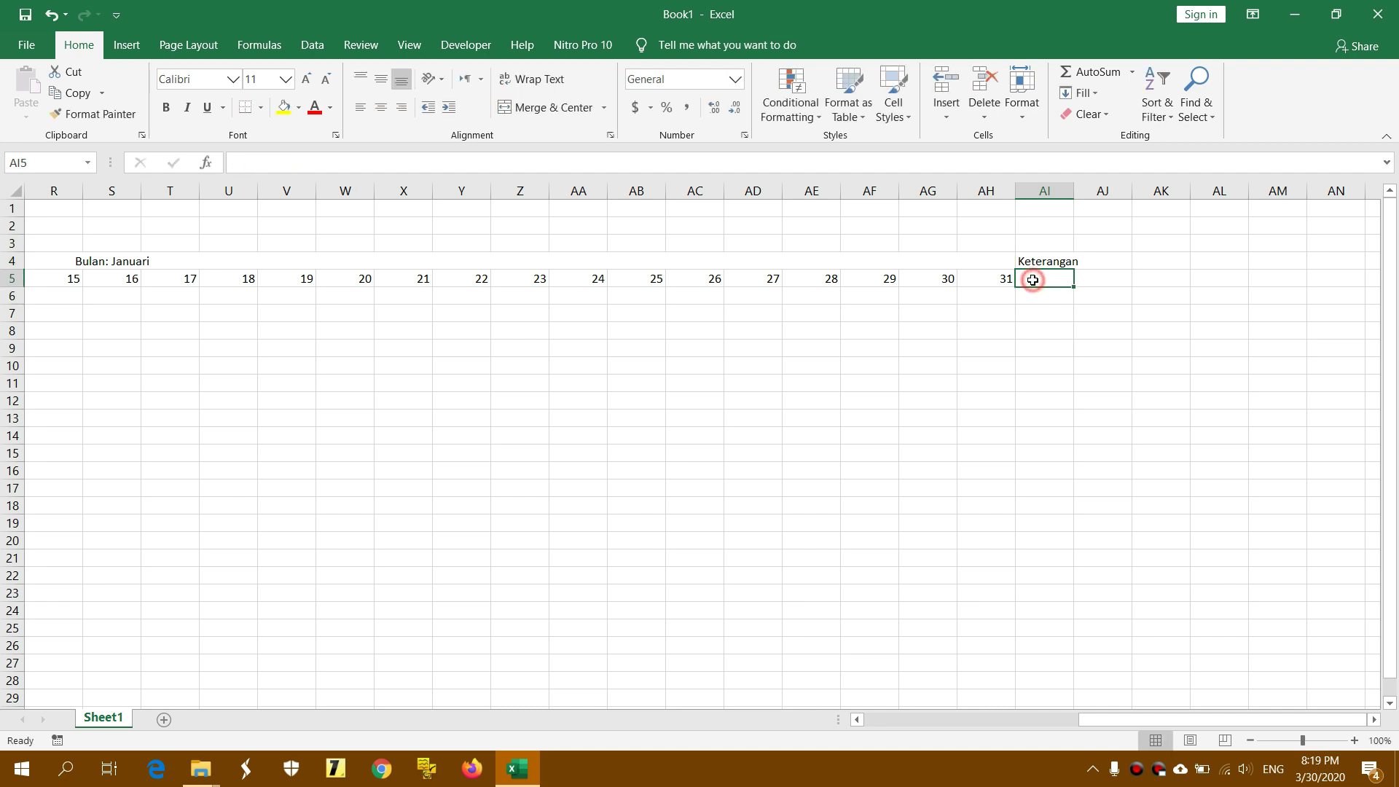
{"action": "type", "text": "S"}
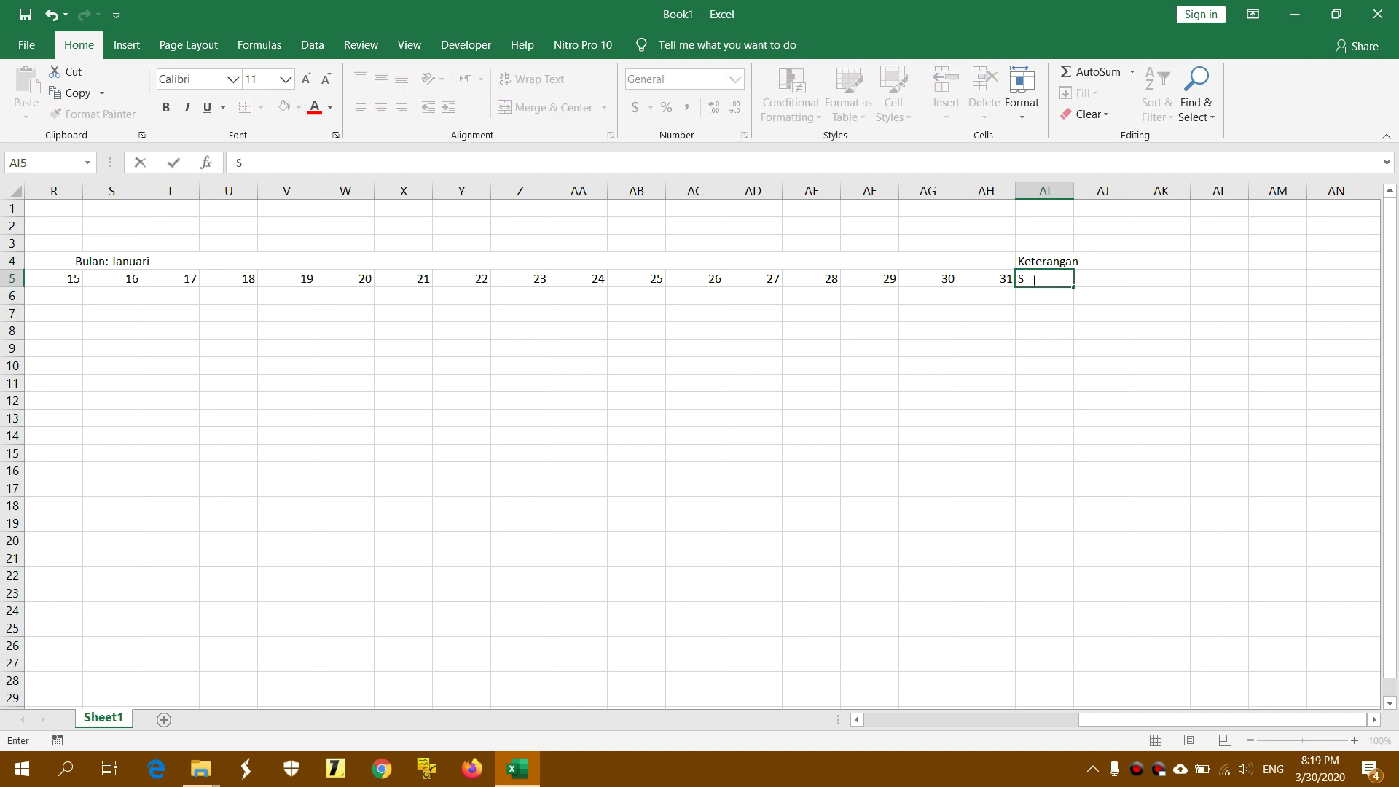
{"action": "left_click", "coordinate": [1097, 276]}
{"action": "type", "text": "I"}
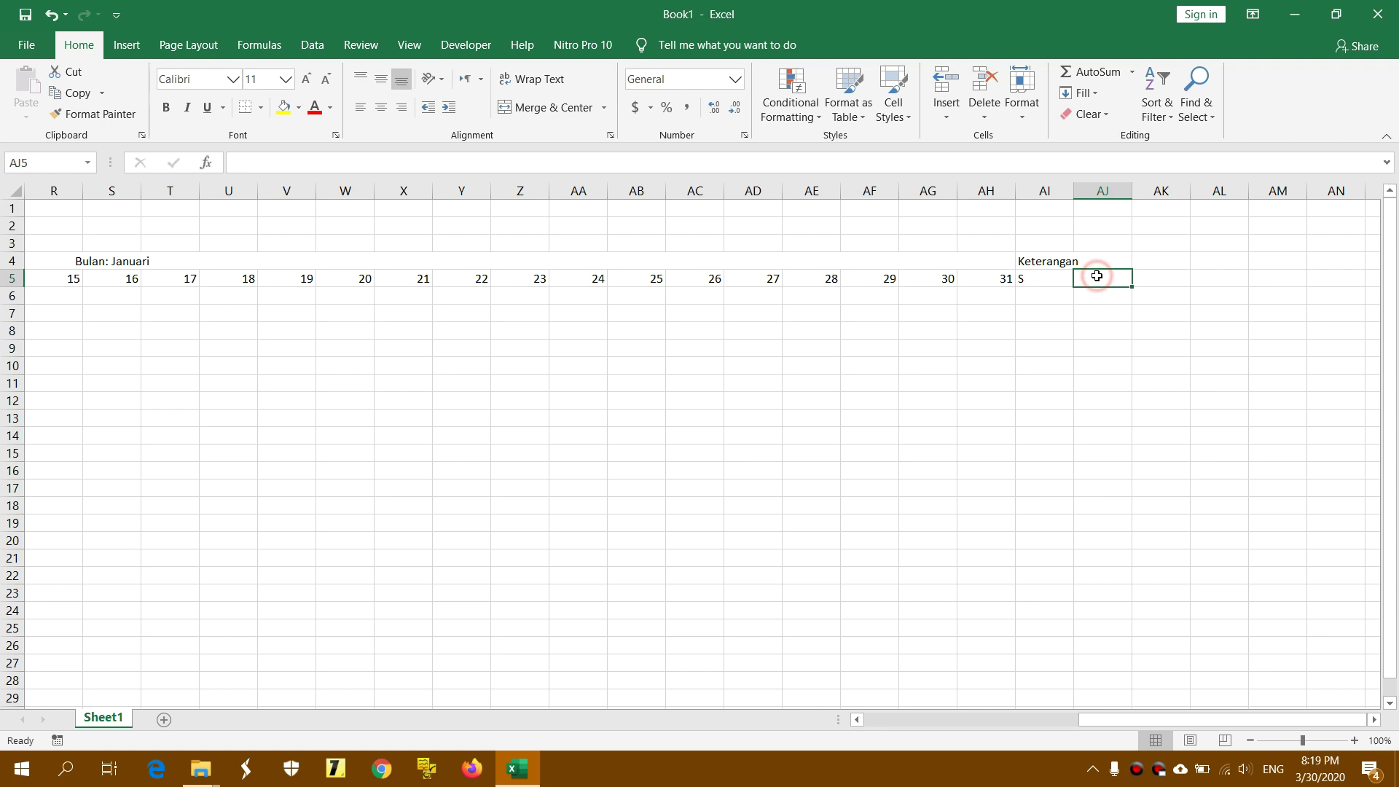
{"action": "left_click", "coordinate": [1152, 281]}
{"action": "type", "text": "A"}
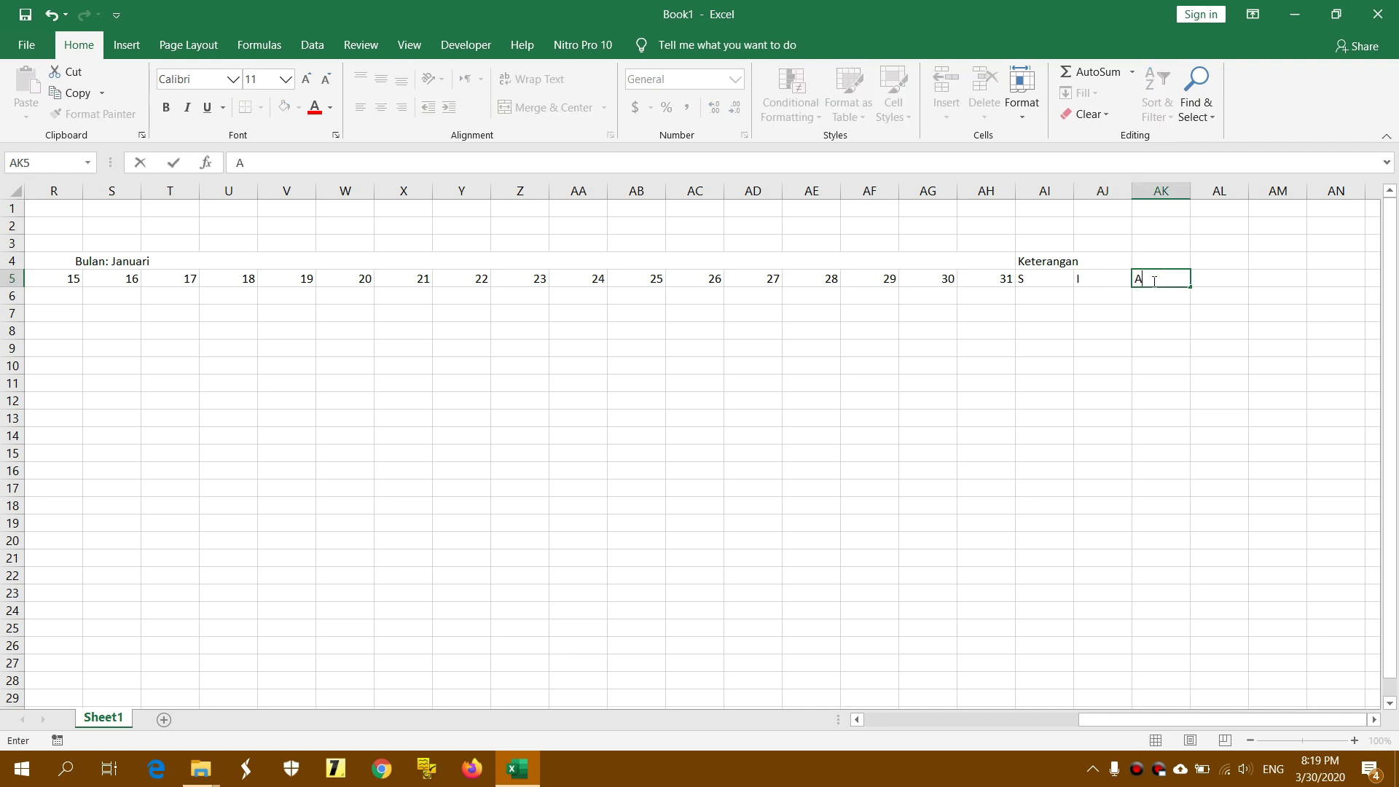
{"action": "left_click", "coordinate": [1207, 263]}
{"action": "type", "text": "Ju"}
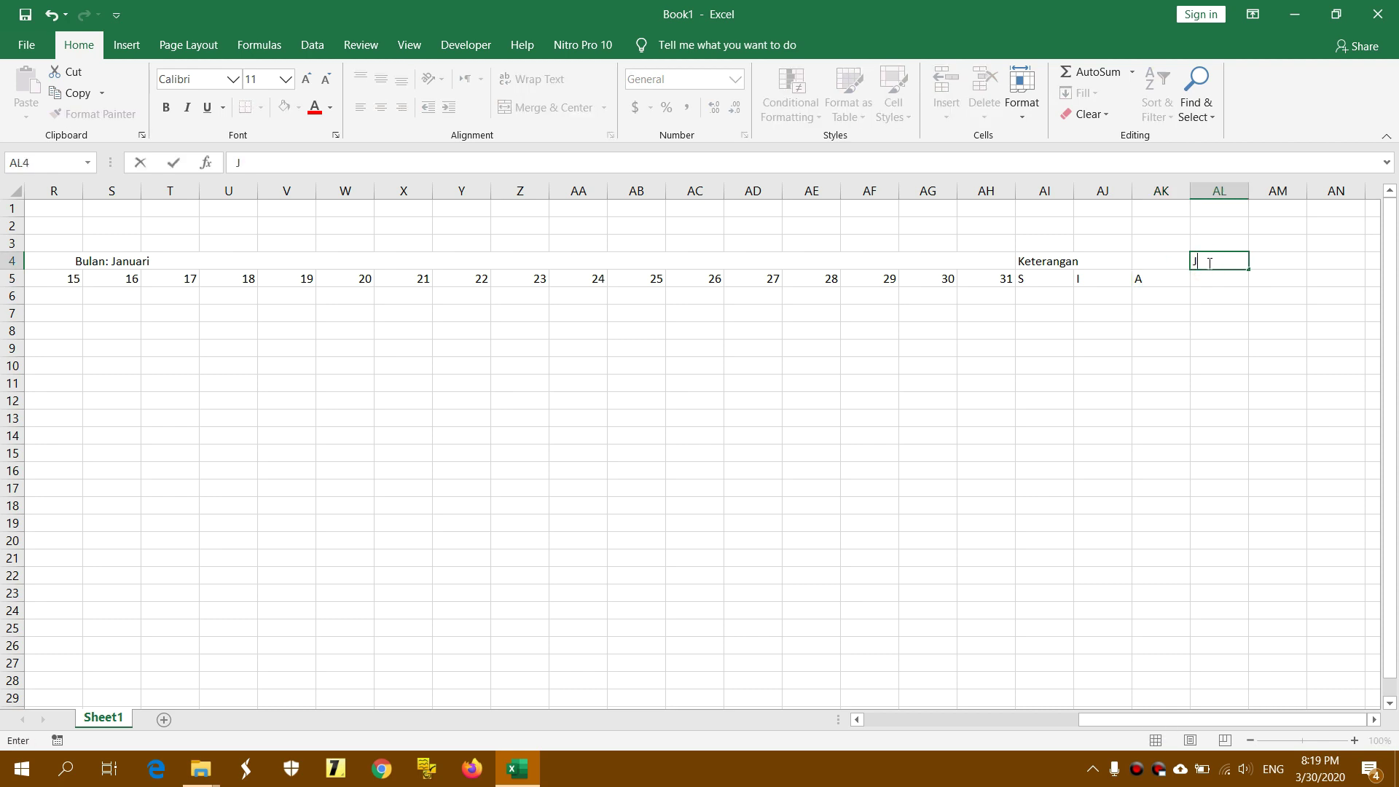
{"action": "type", "text": "mla"}
{"action": "key", "text": "Return"}
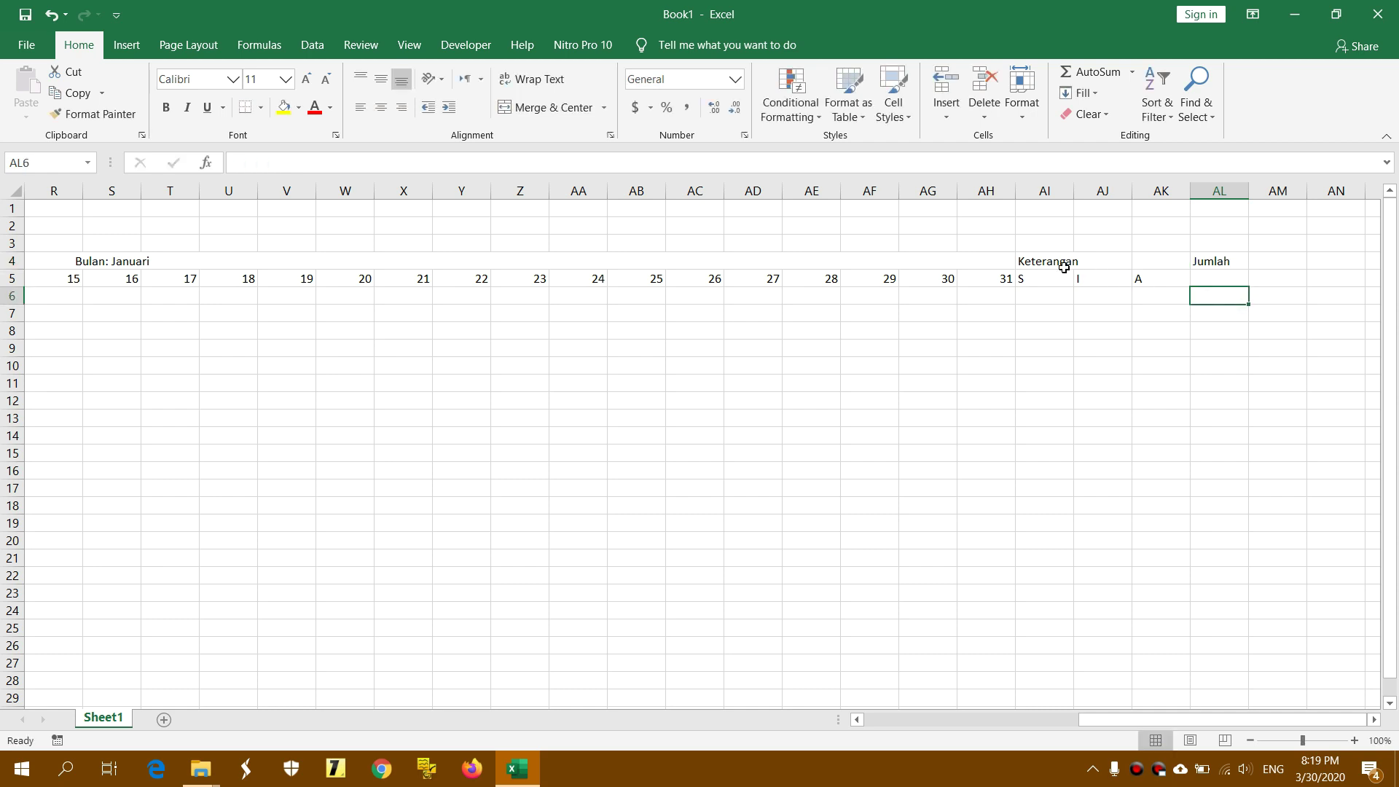
- Merge and centre the Keterangan header across AI4:AK4
{"action": "left_click", "coordinate": [1049, 264]}
{"action": "left_click_drag", "start_coordinate": [1049, 264], "coordinate": [1148, 263]}
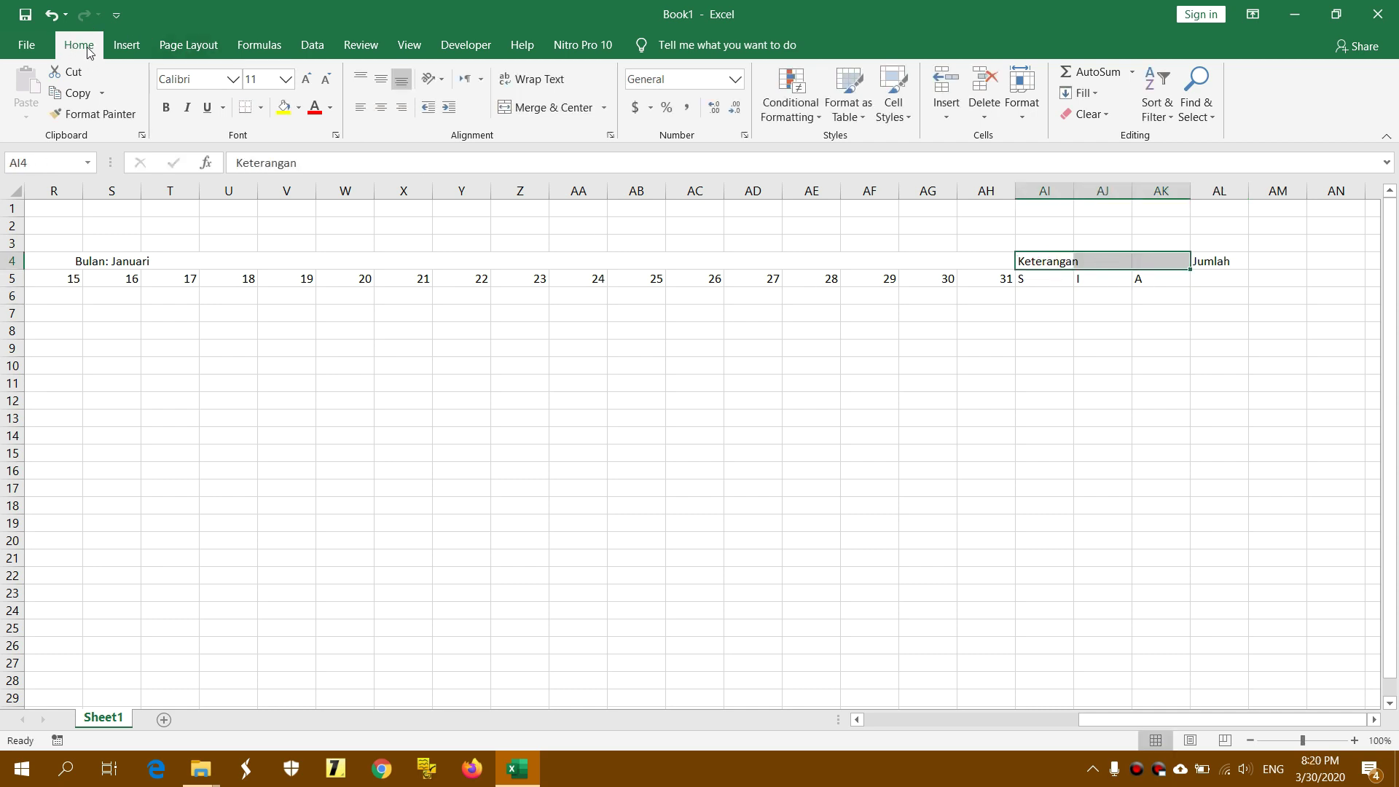
{"action": "left_click", "coordinate": [530, 109]}
{"action": "left_click", "coordinate": [1221, 260]}
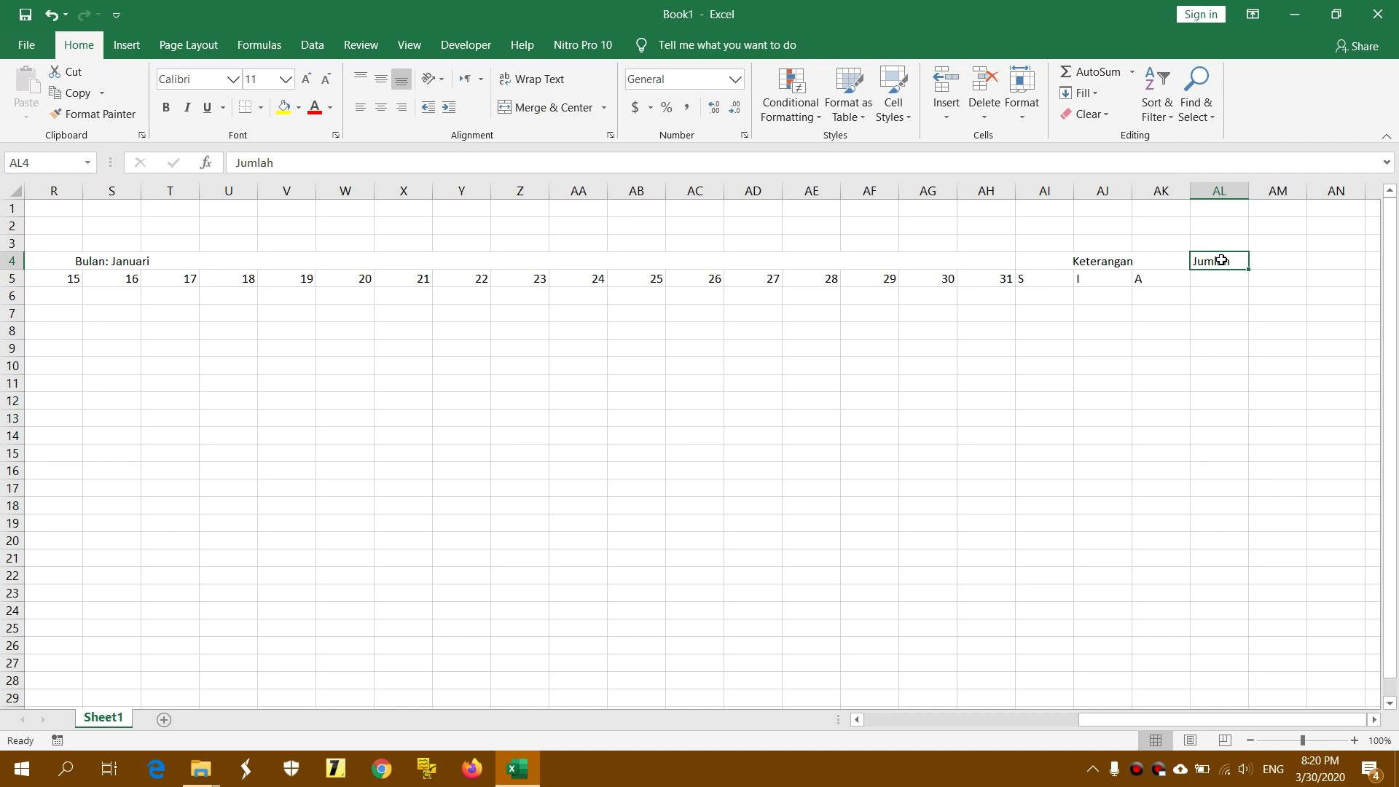
{"action": "left_click_drag", "start_coordinate": [1188, 719], "coordinate": [974, 703]}
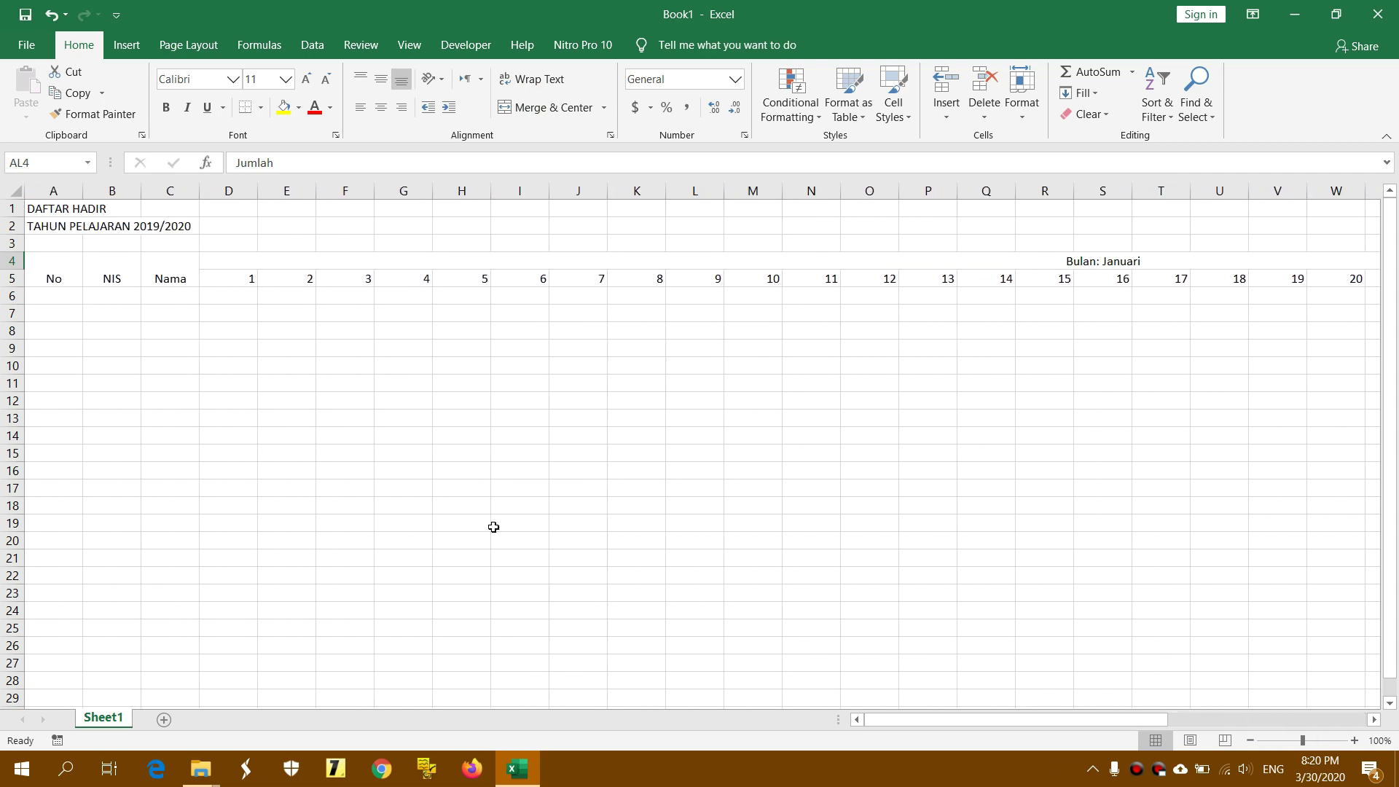
- Enter 1 and 2 in A6:A7 and fill the No series partway down to 13
{"action": "left_click", "coordinate": [95, 366]}
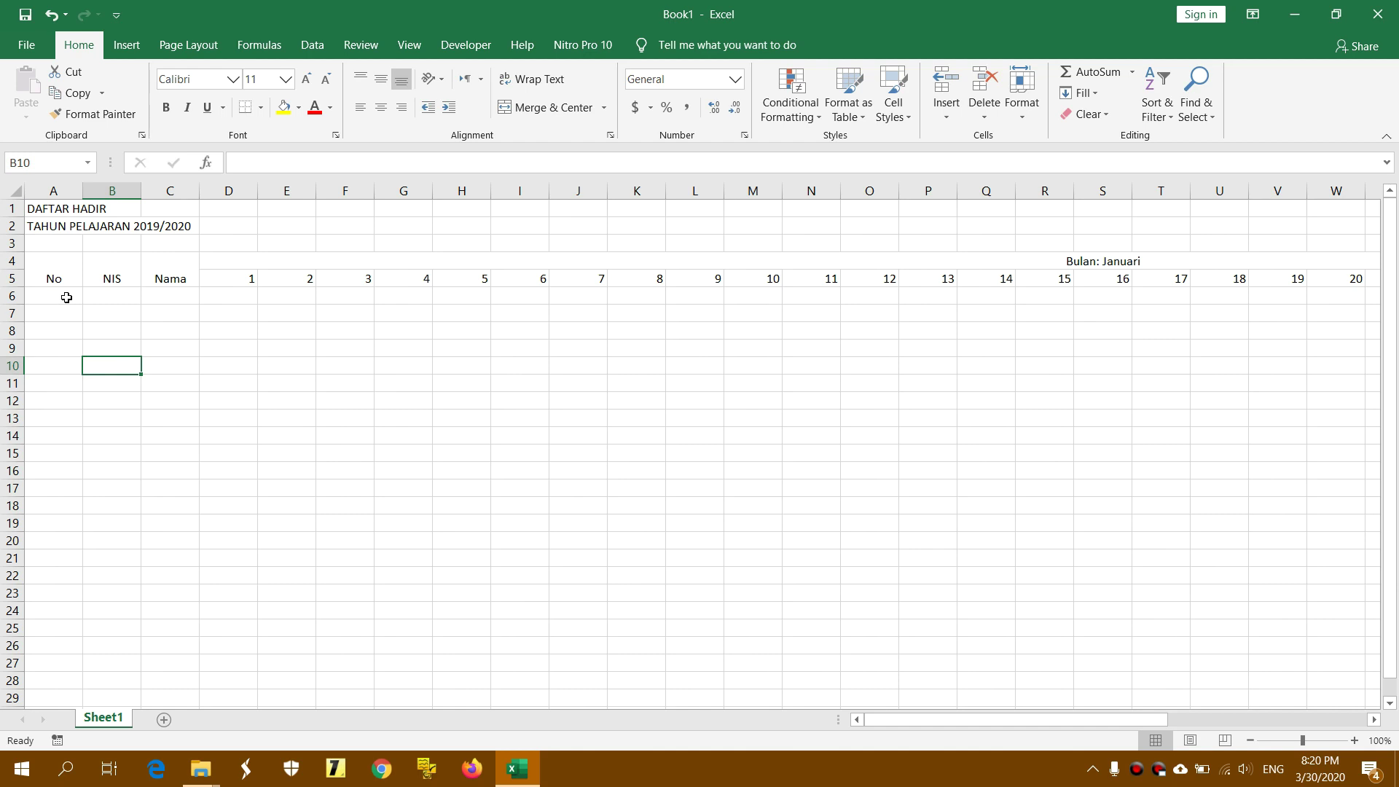
{"action": "left_click", "coordinate": [65, 295]}
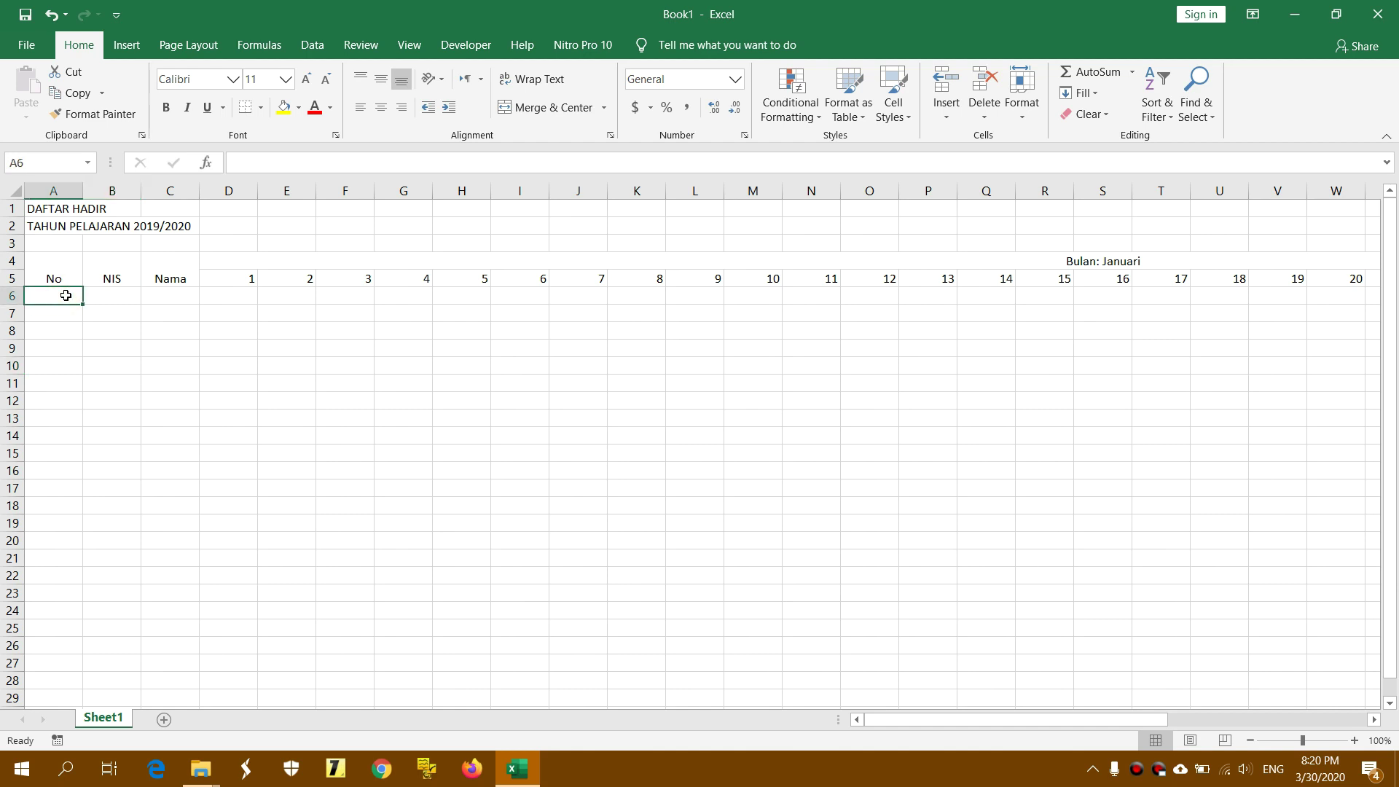
{"action": "type", "text": "1"}
{"action": "key", "text": "Return"}
{"action": "type", "text": "2"}
{"action": "key", "text": "Return"}
{"action": "left_click_drag", "start_coordinate": [65, 295], "coordinate": [72, 517]}
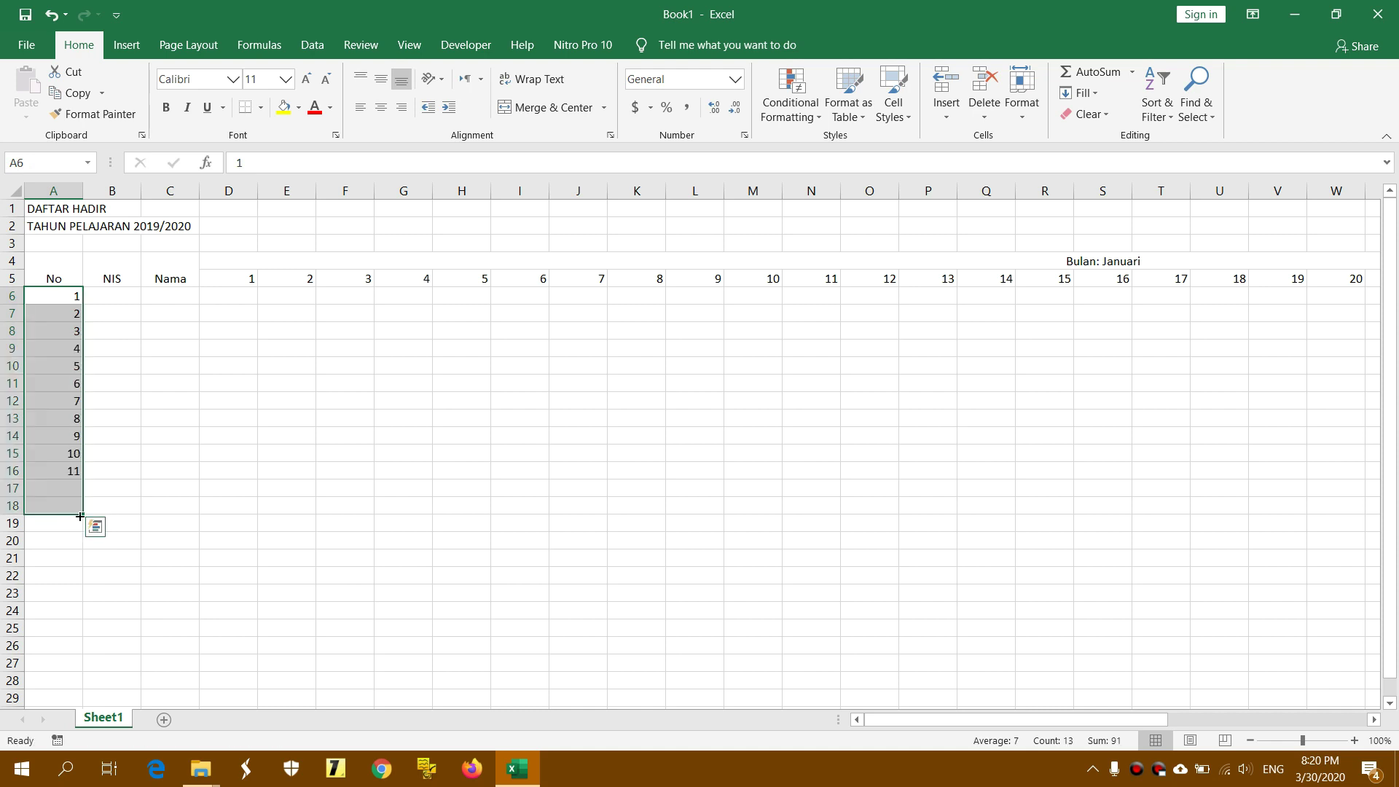
{"action": "left_click", "coordinate": [88, 508]}
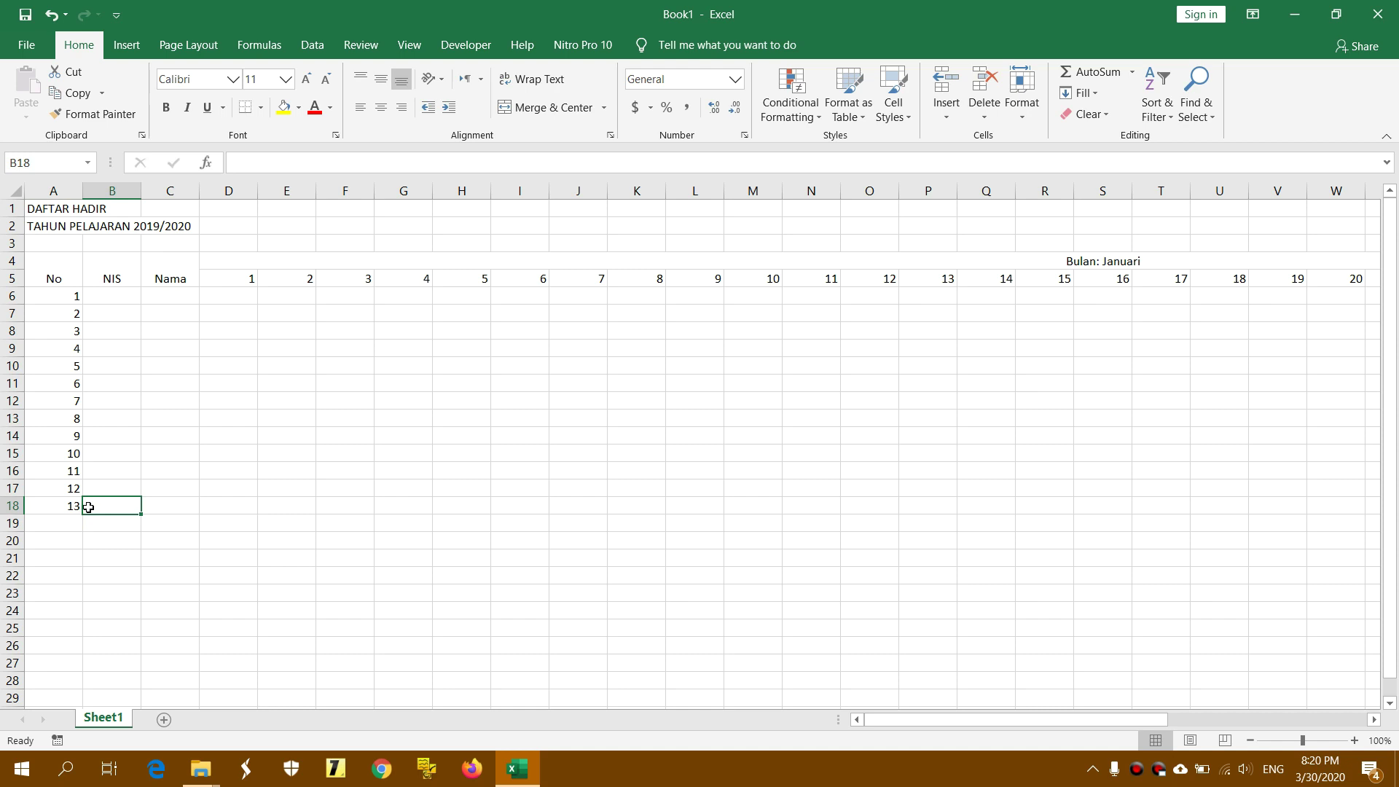
- Continue the No series down to 30 in A35
{"action": "left_click_drag", "start_coordinate": [71, 495], "coordinate": [72, 682]}
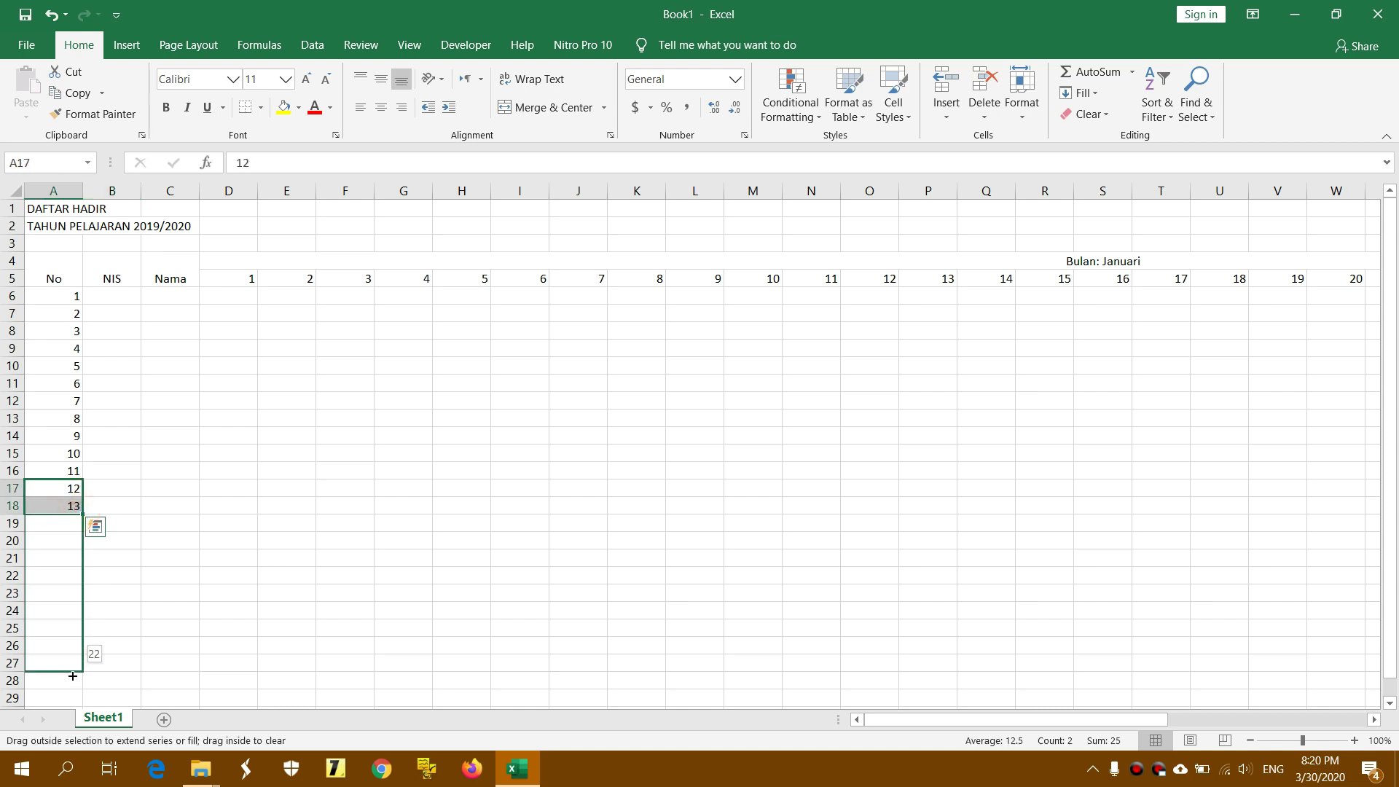
{"action": "scroll", "coordinate": [87, 583], "scroll_direction": "down", "scroll_amount": 2}
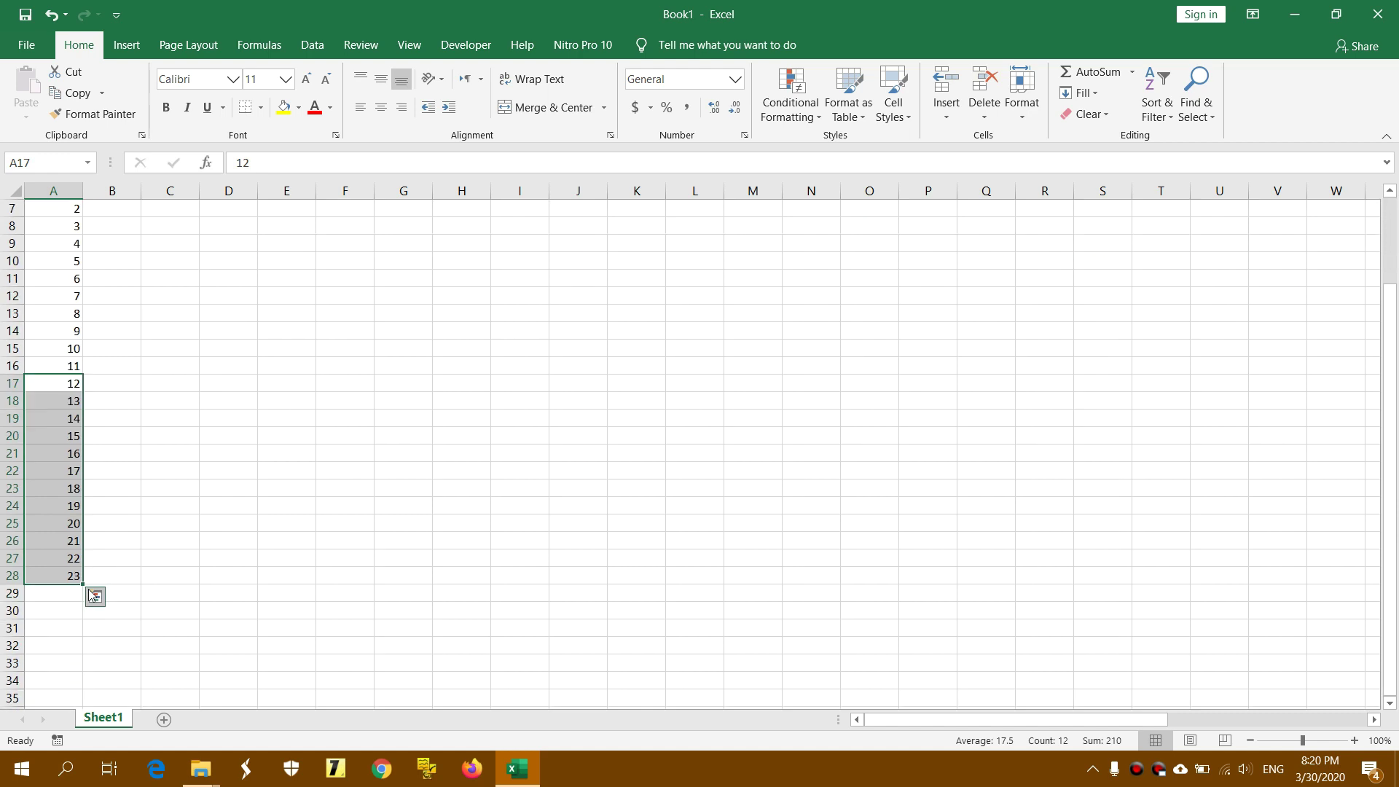
{"action": "scroll", "coordinate": [39, 555], "scroll_direction": "down", "scroll_amount": 1}
{"action": "scroll", "coordinate": [39, 556], "scroll_direction": "down", "scroll_amount": 1}
{"action": "mouse_move", "coordinate": [45, 452]}
{"action": "left_mouse_down"}
{"action": "mouse_move", "coordinate": [79, 620]}
{"action": "mouse_move", "coordinate": [80, 600]}
{"action": "left_mouse_up"}
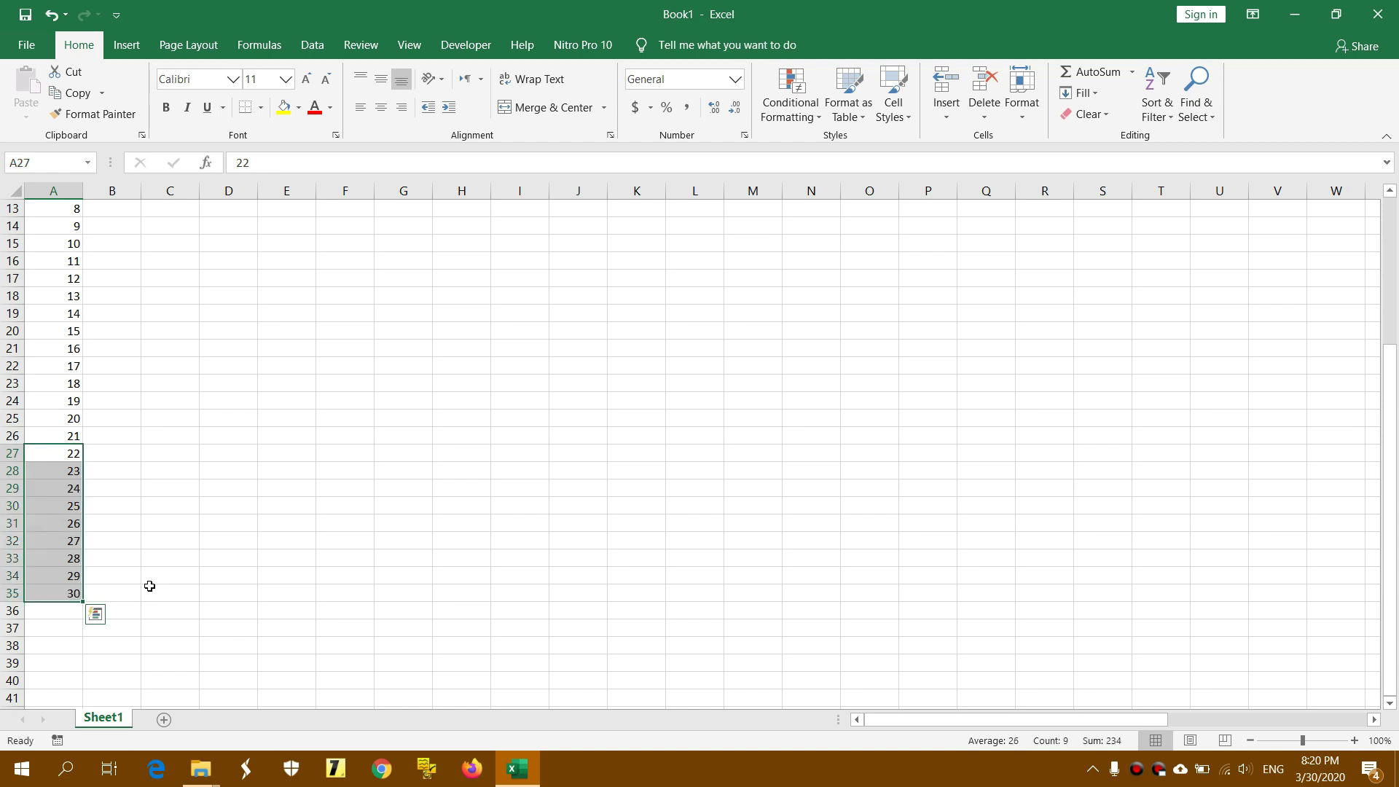
{"action": "left_click", "coordinate": [177, 615]}
{"action": "scroll", "coordinate": [177, 615], "scroll_direction": "up", "scroll_amount": 1}
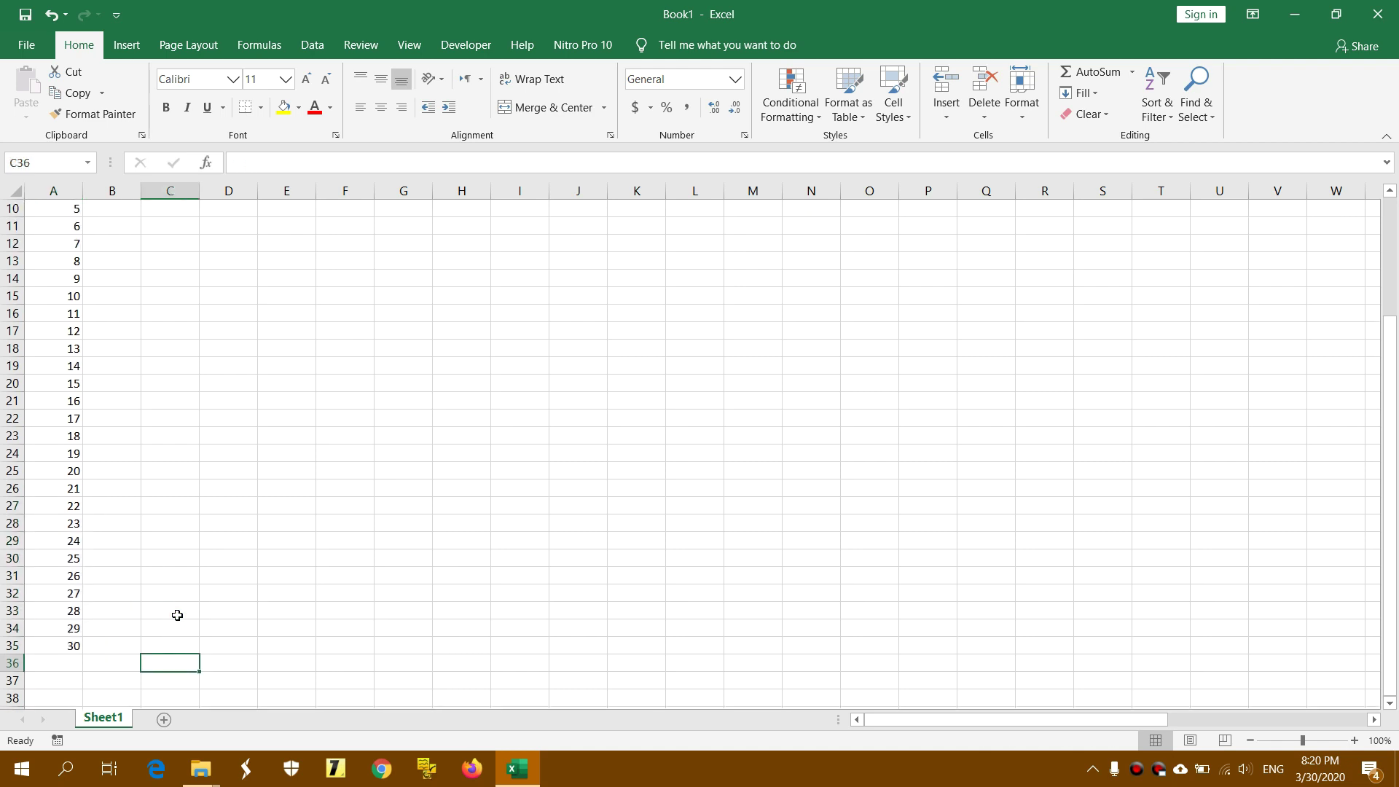
{"action": "scroll", "coordinate": [177, 615], "scroll_direction": "up", "scroll_amount": 3}
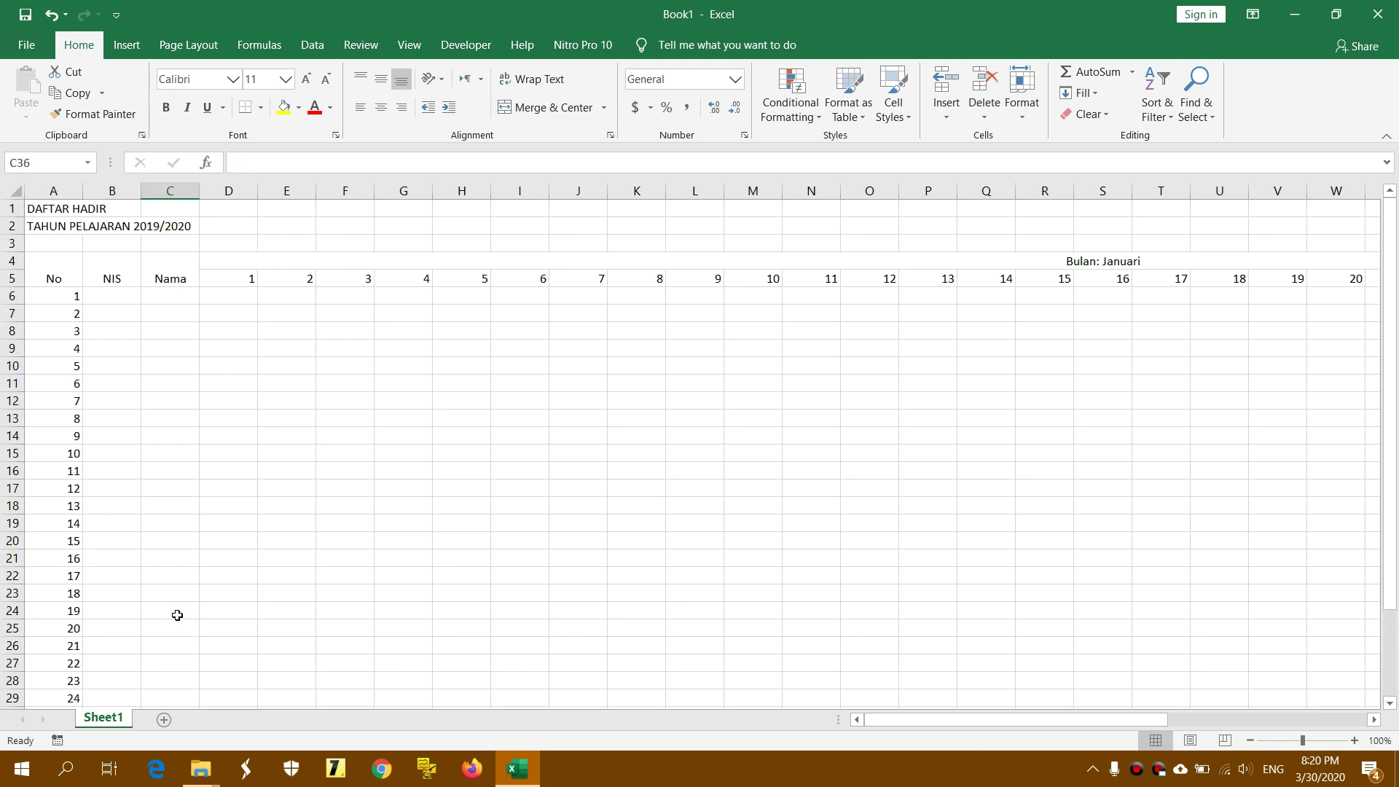
{"action": "left_click", "coordinate": [233, 417]}
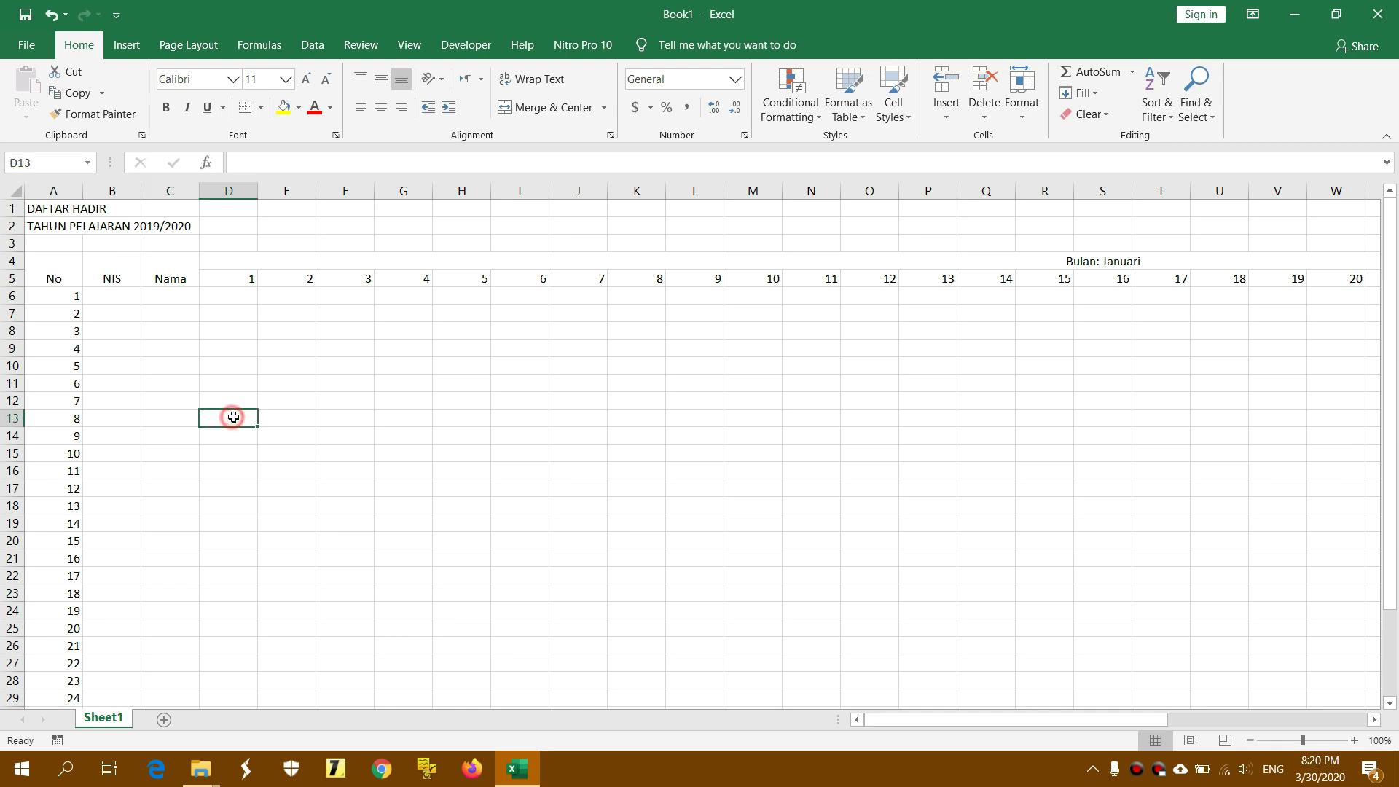
- Narrow day columns D to AH to width 3.78 so the grid fits on screen
{"action": "left_click", "coordinate": [230, 190]}
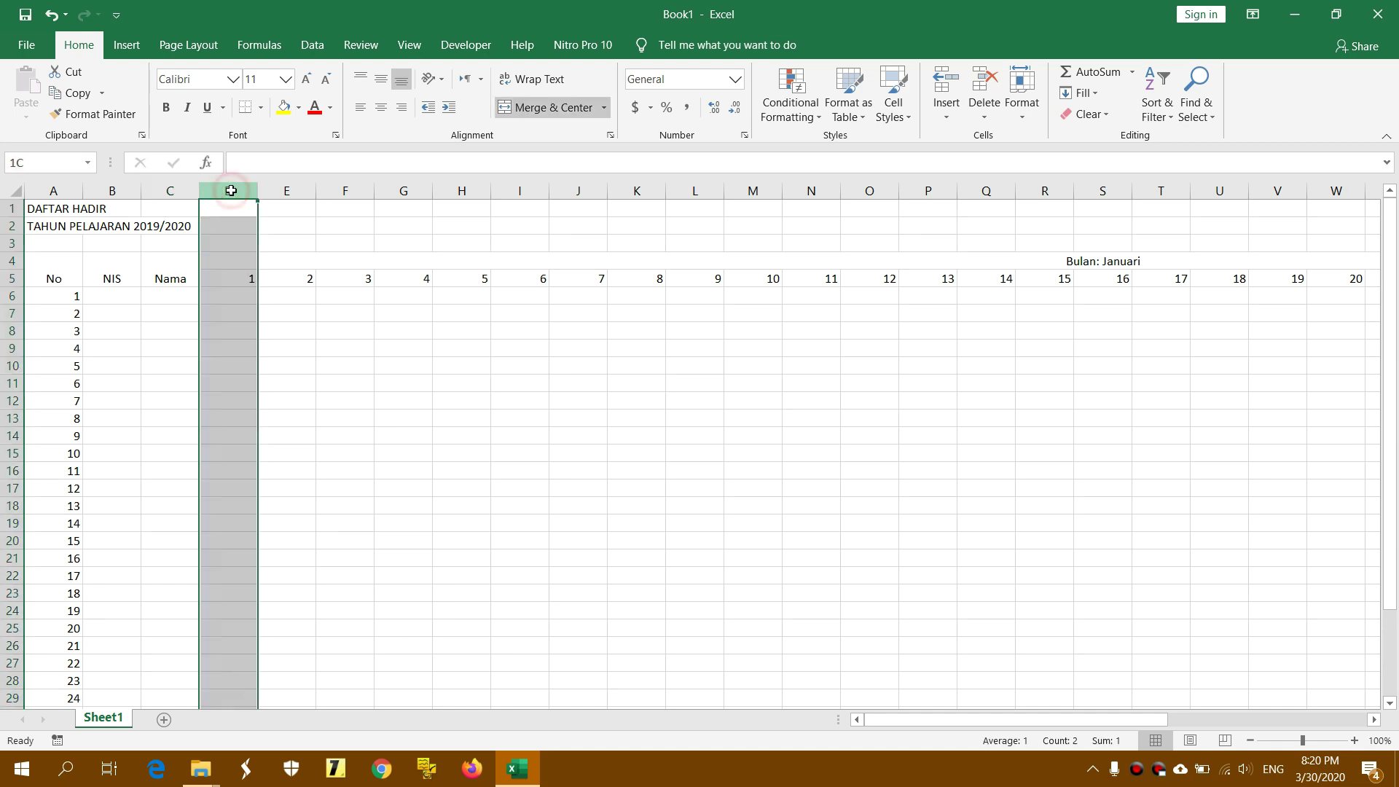
{"action": "left_click_drag", "start_coordinate": [231, 188], "coordinate": [1365, 179]}
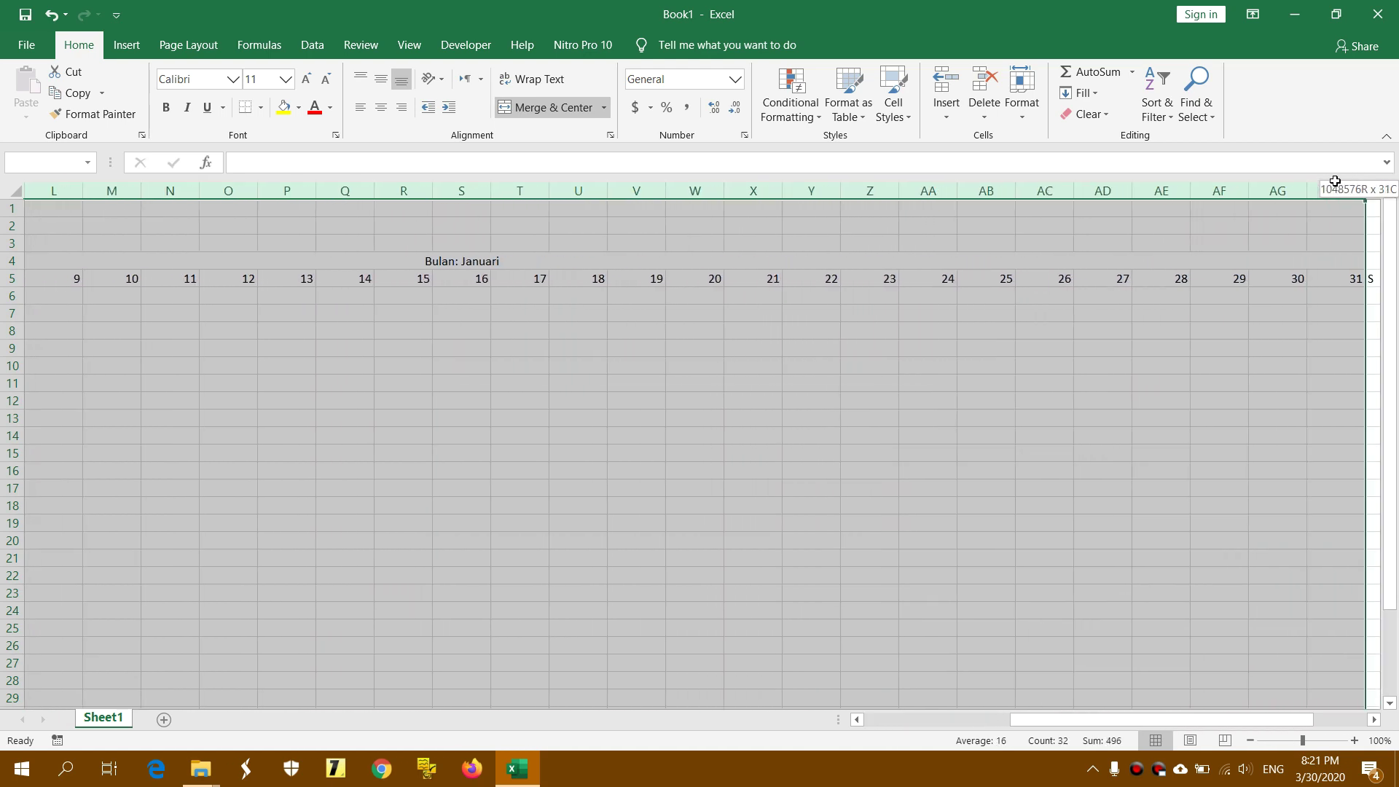
{"action": "left_click_drag", "start_coordinate": [1364, 179], "coordinate": [1178, 191]}
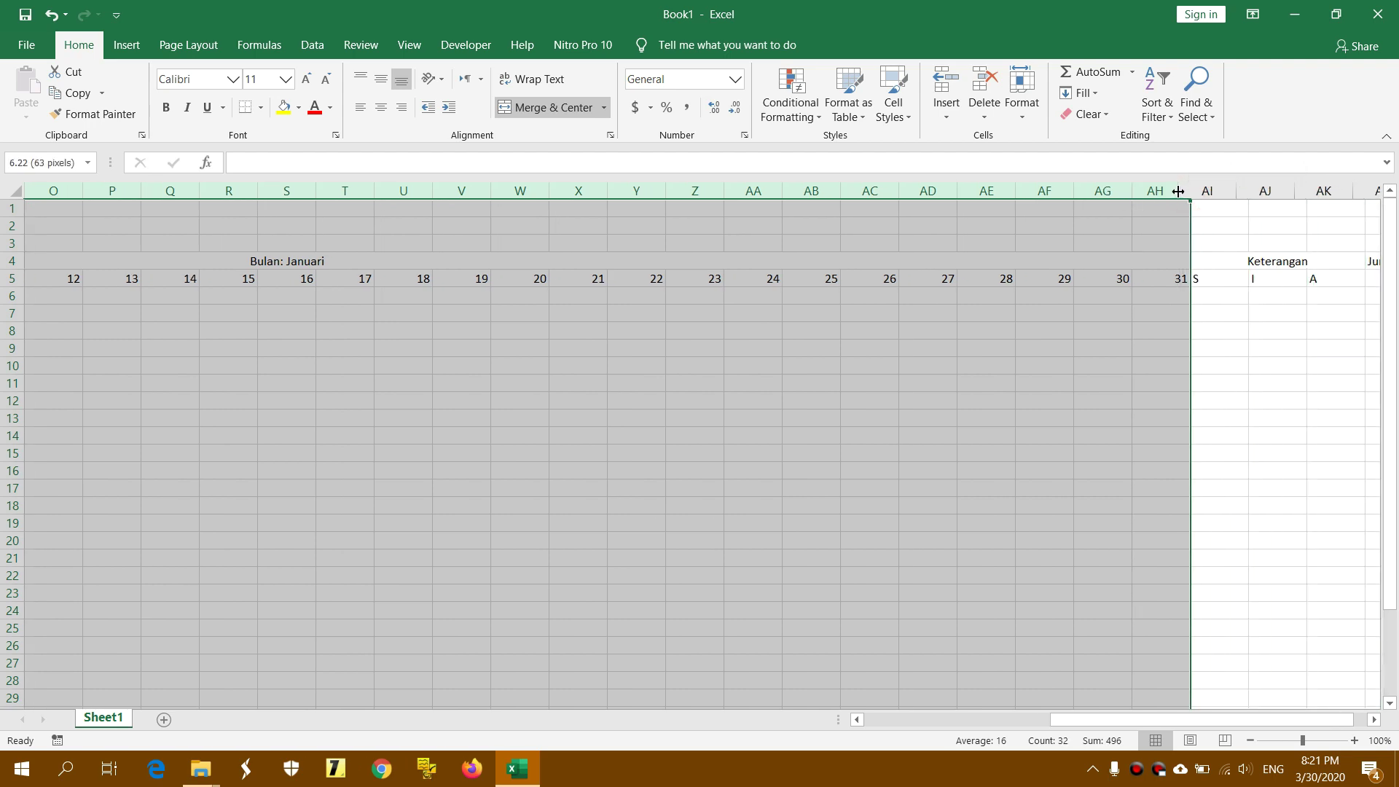
{"action": "left_click_drag", "start_coordinate": [942, 191], "coordinate": [931, 191]}
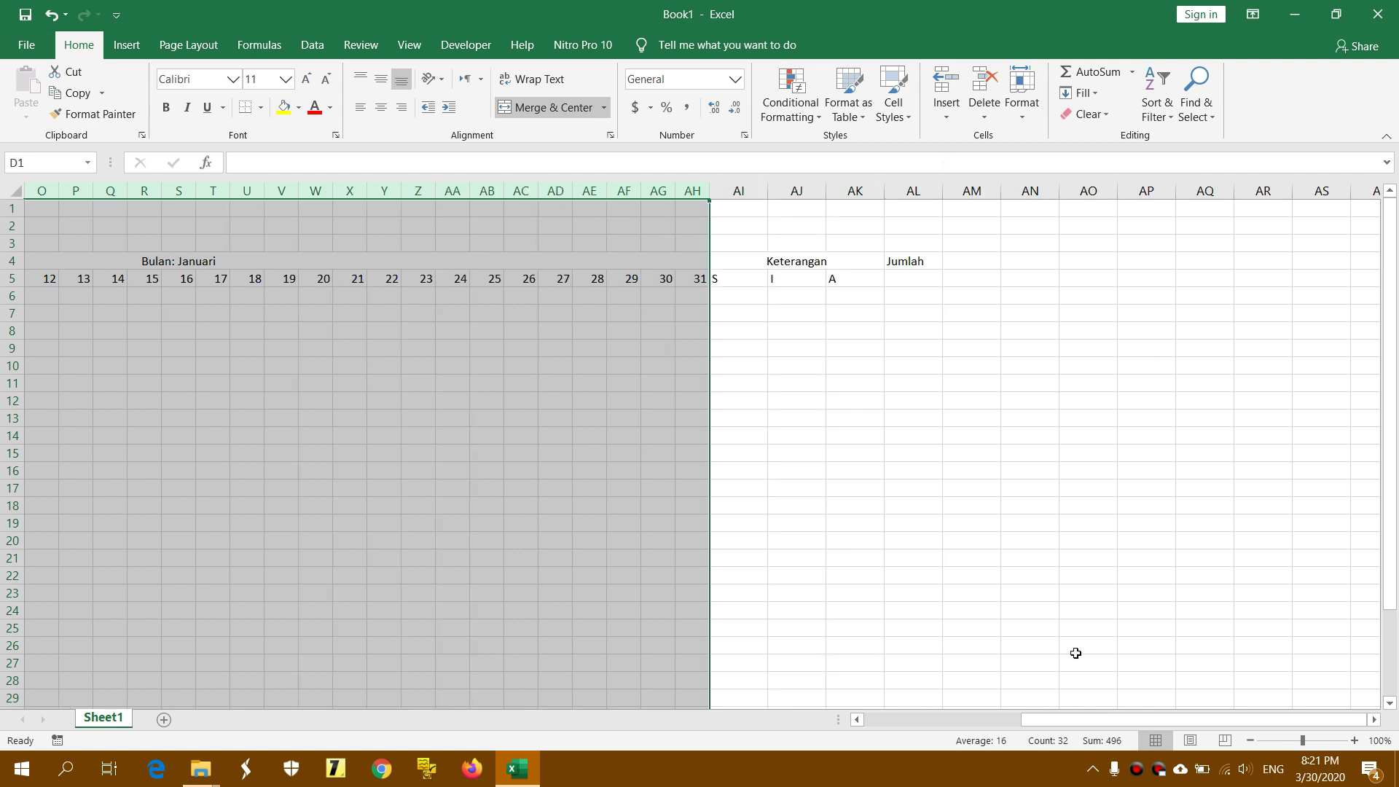
{"action": "left_click_drag", "start_coordinate": [1096, 719], "coordinate": [936, 719]}
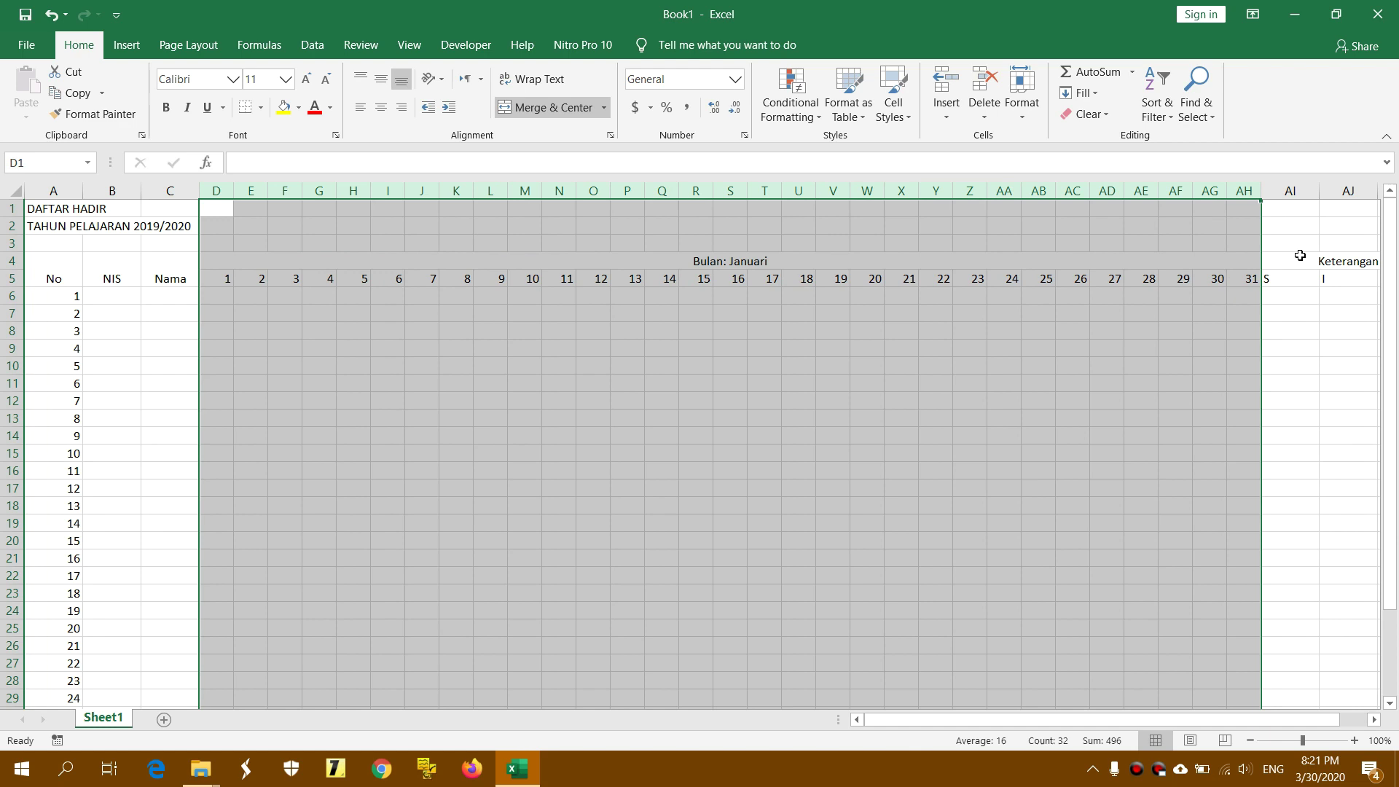
{"action": "left_click_drag", "start_coordinate": [1261, 190], "coordinate": [1256, 190]}
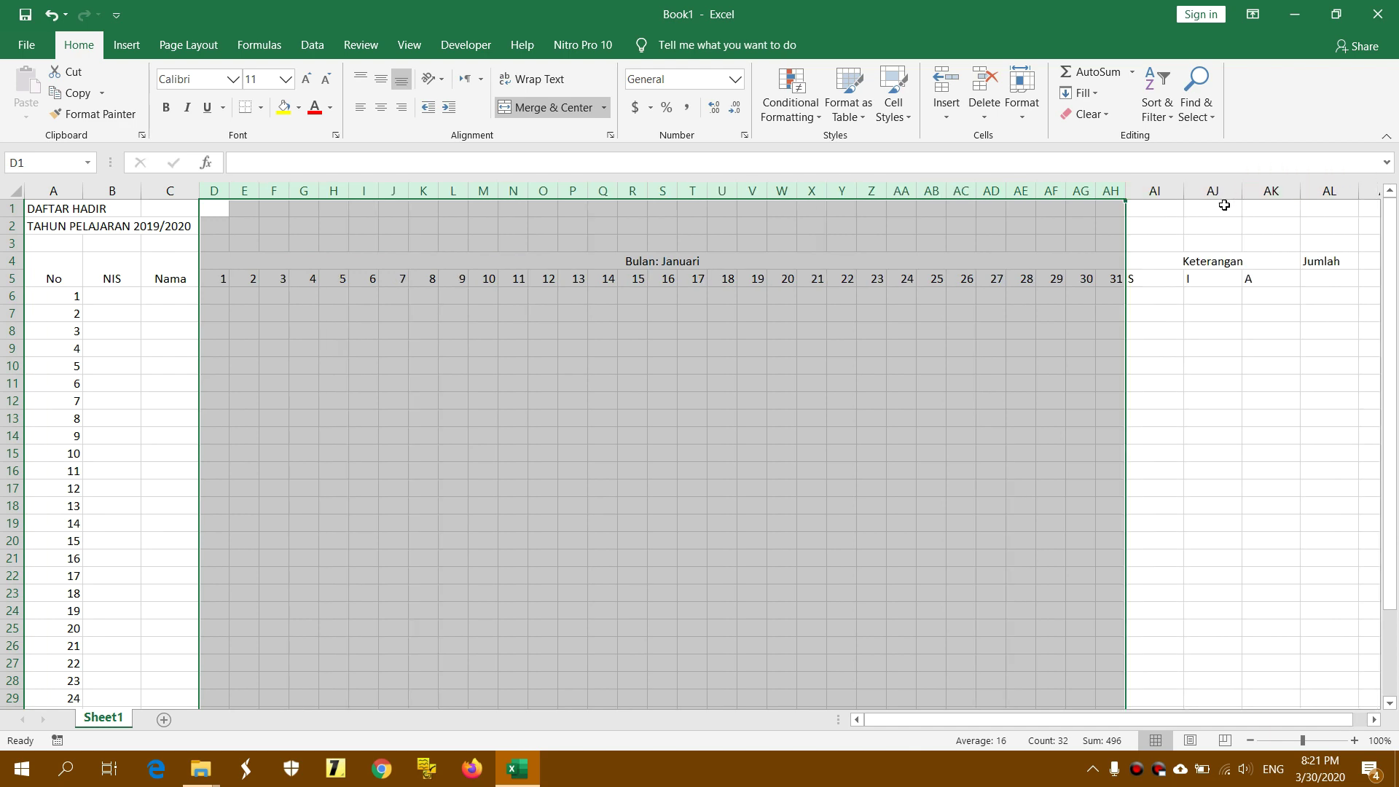
{"action": "left_click_drag", "start_coordinate": [1125, 190], "coordinate": [1124, 190]}
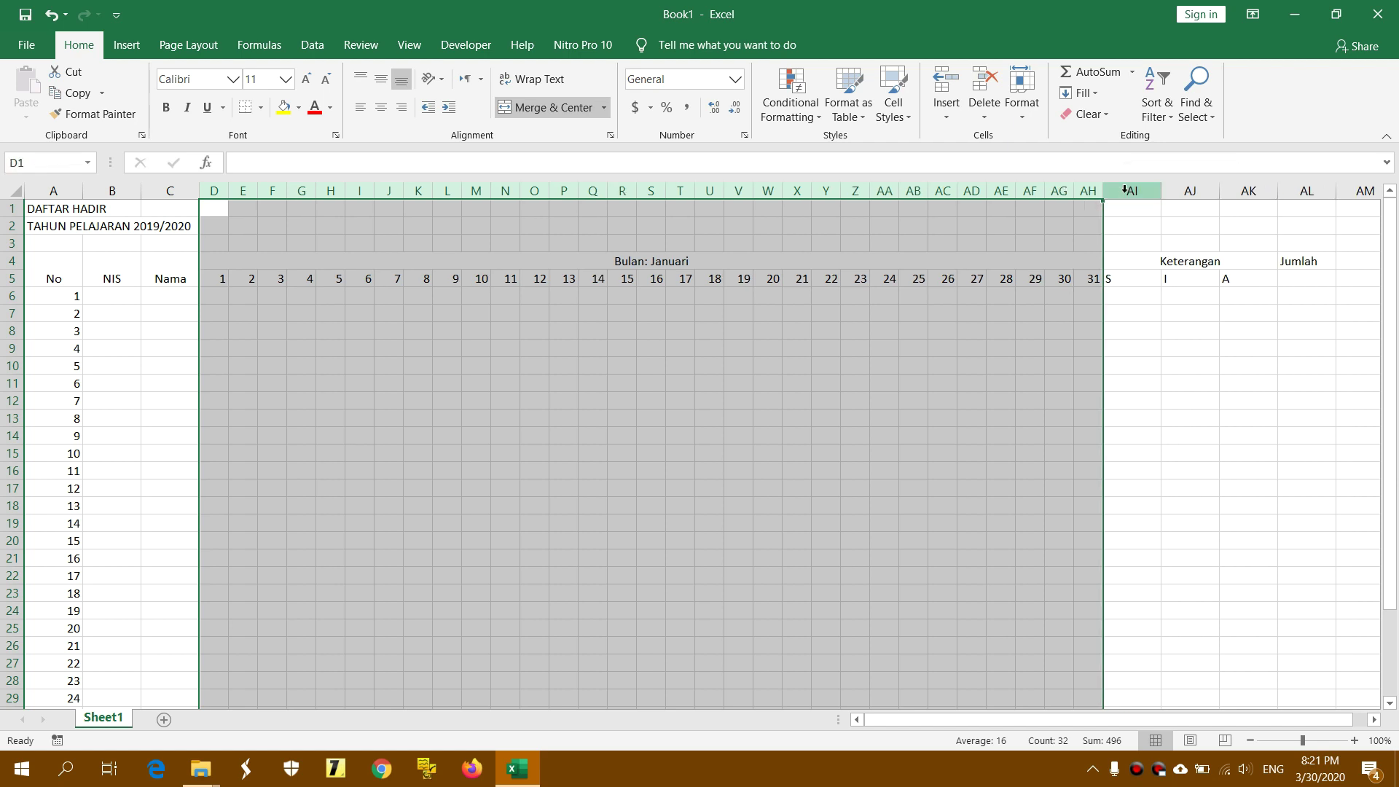
{"action": "left_click", "coordinate": [1142, 316]}
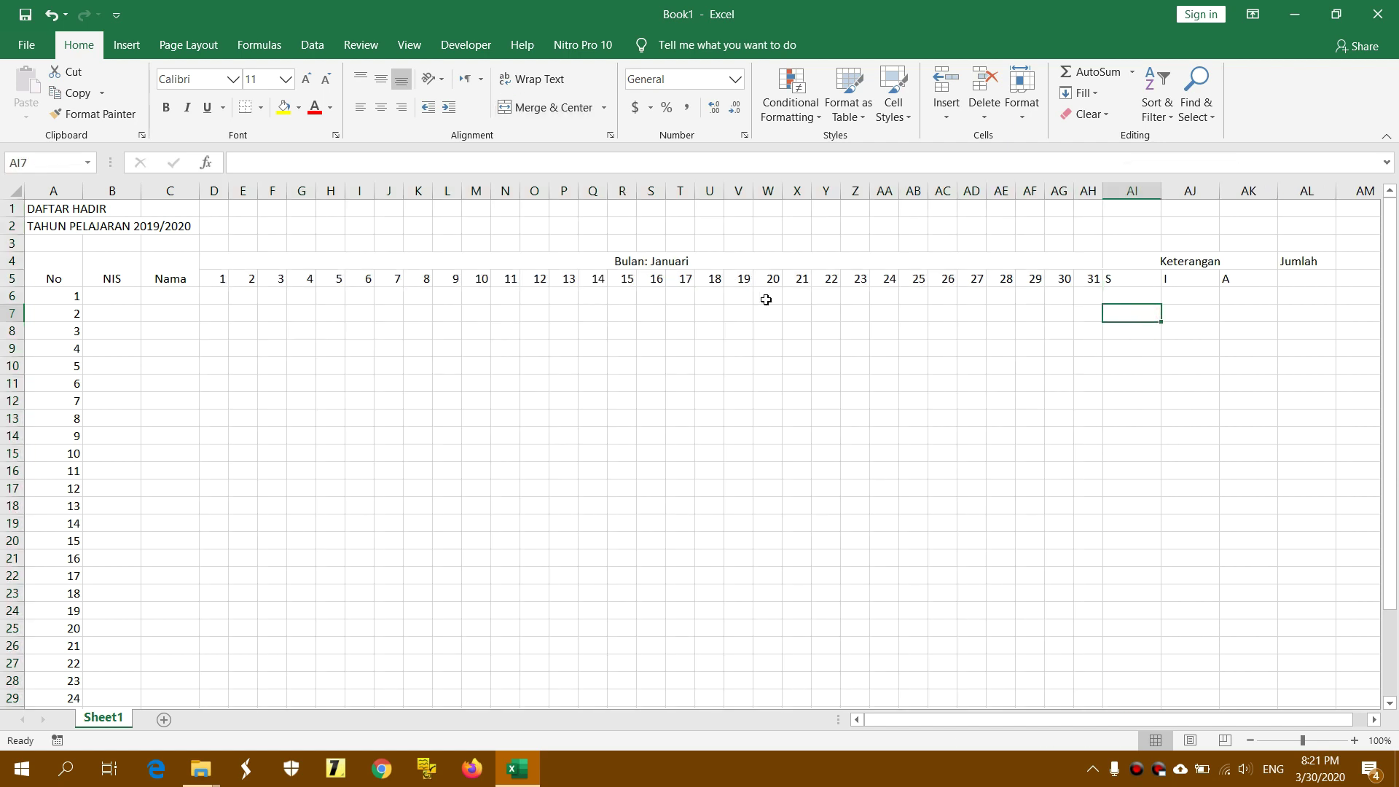
{"action": "left_click", "coordinate": [1087, 279]}
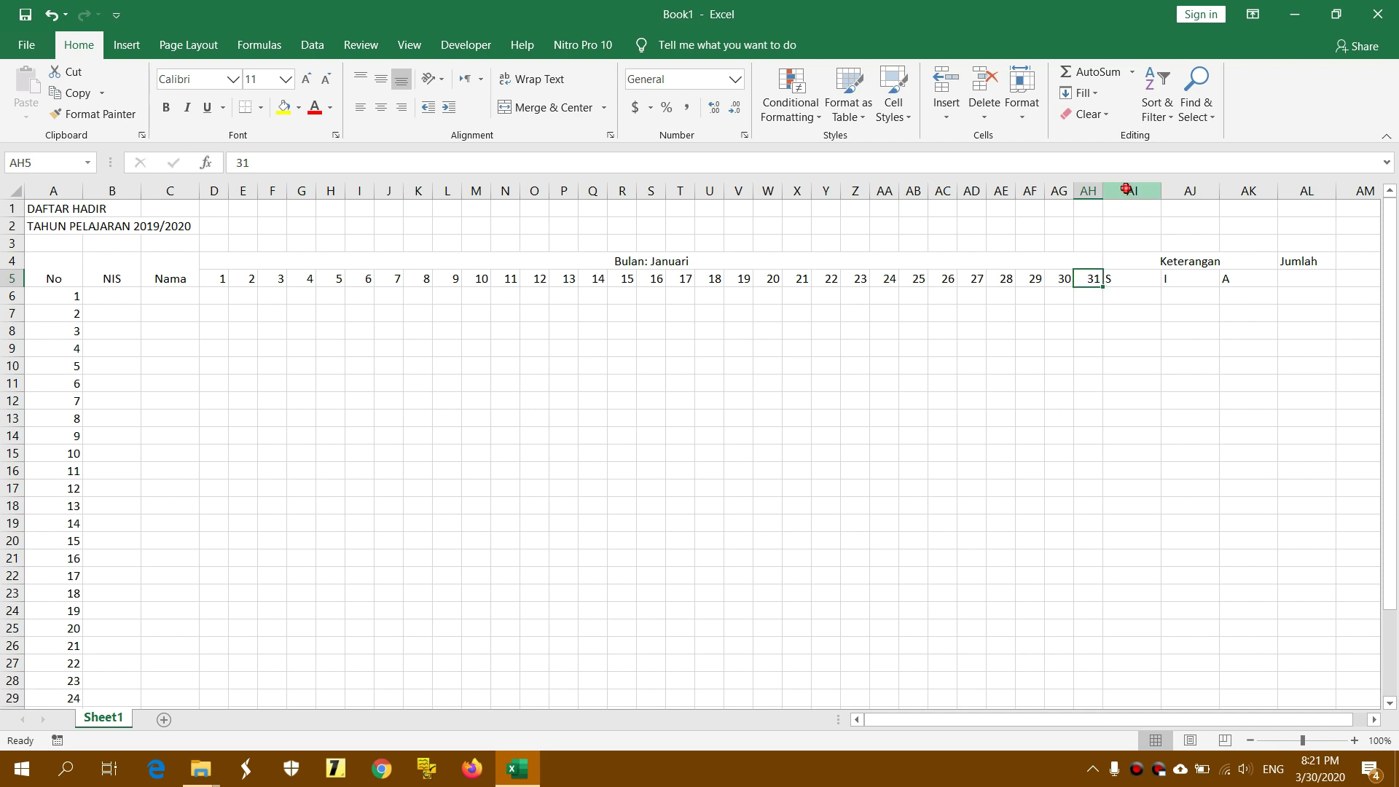
{"action": "left_click_drag", "start_coordinate": [1127, 189], "coordinate": [1290, 190]}
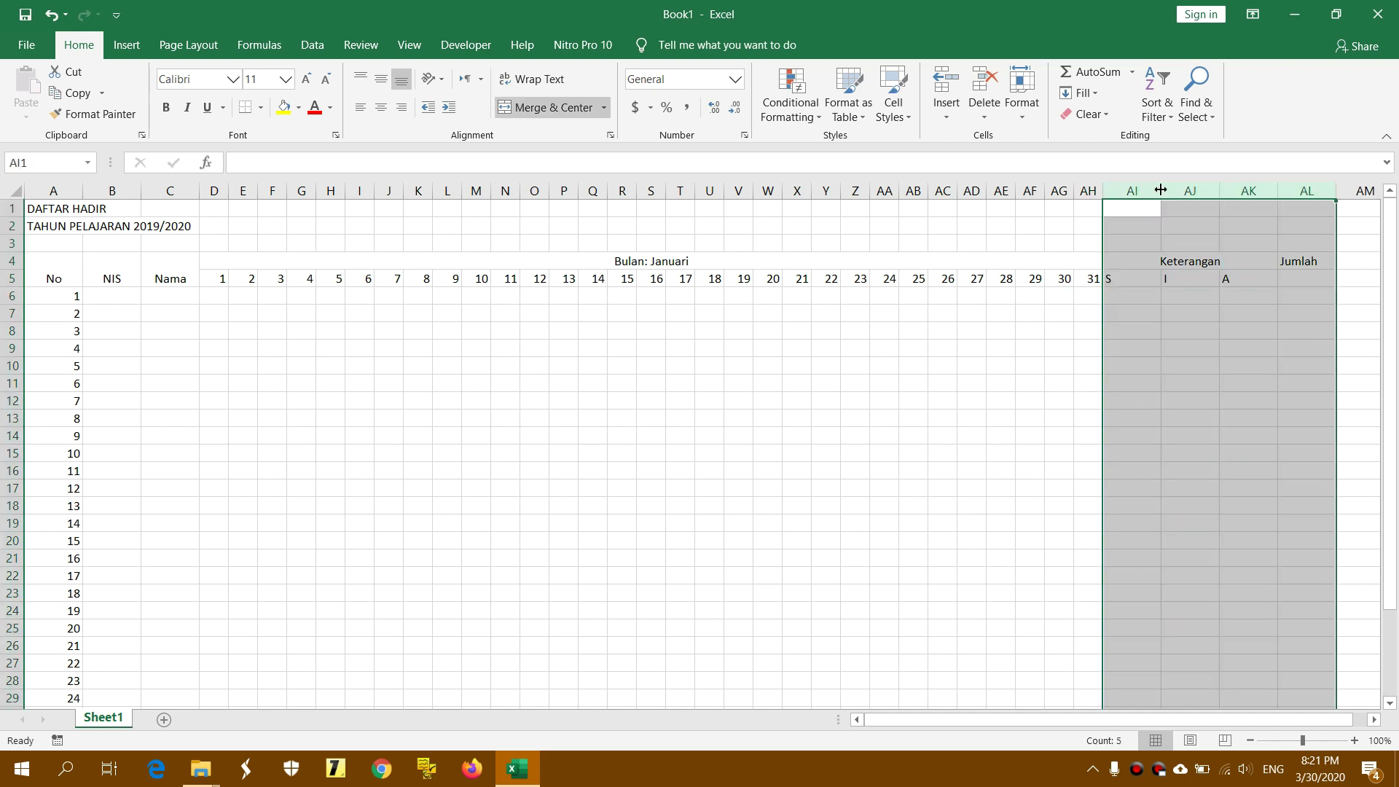
- Narrow columns AI:AK holding S, I and A to day-column width, leaving Jumlah unchanged
{"action": "mouse_move", "coordinate": [1160, 190]}
{"action": "left_mouse_down"}
{"action": "mouse_move", "coordinate": [1225, 197]}
{"action": "mouse_move", "coordinate": [1130, 188]}
{"action": "left_mouse_up"}
{"action": "left_click", "coordinate": [1290, 326]}
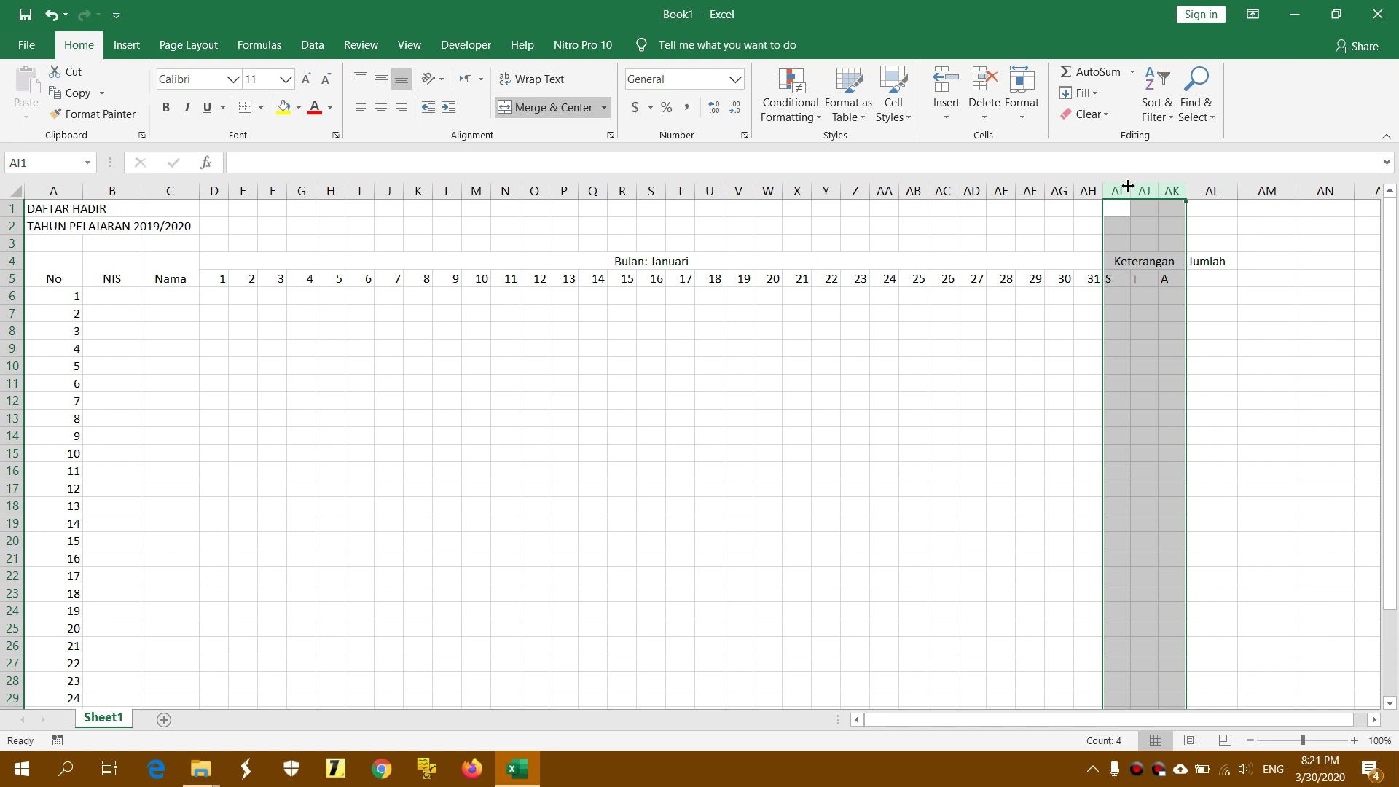
{"action": "left_click", "coordinate": [1259, 311]}
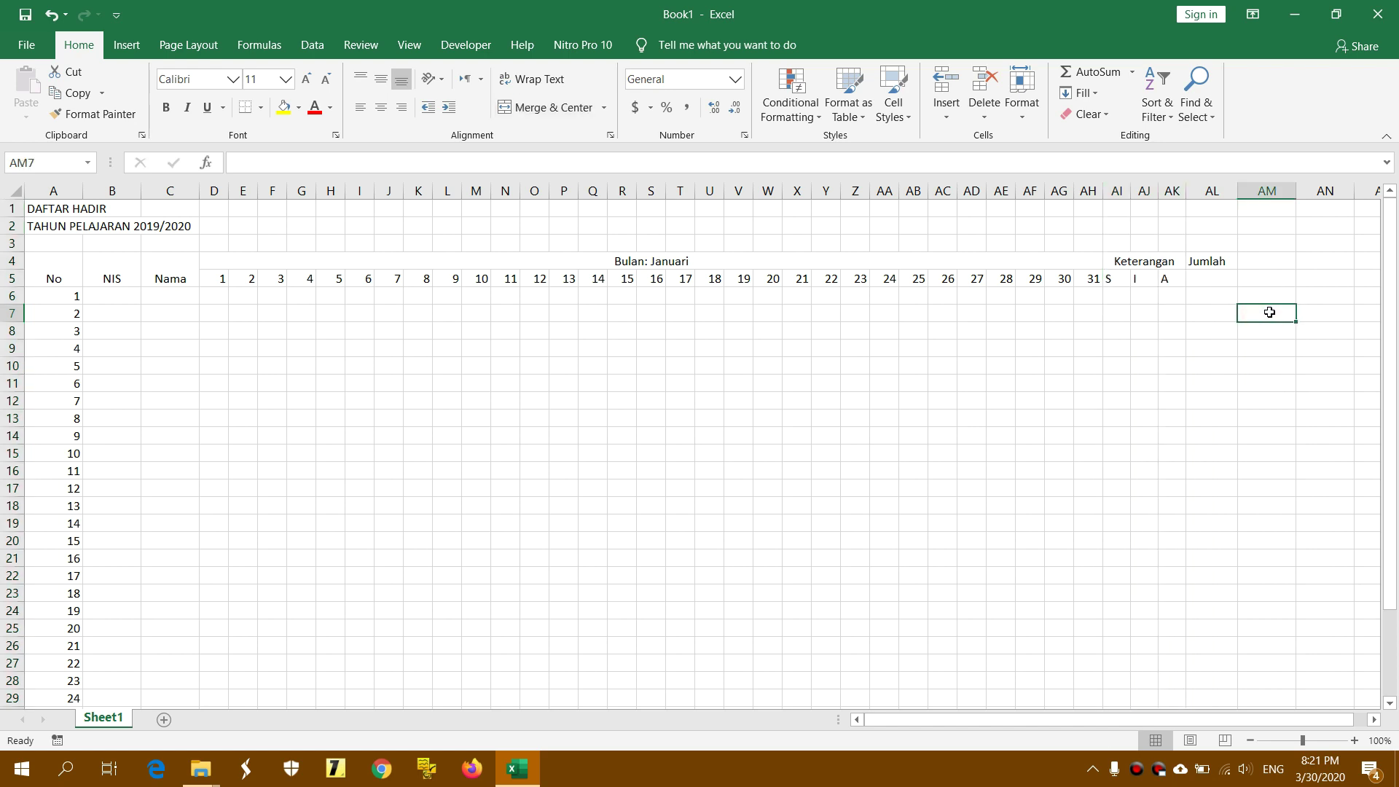
{"action": "left_click", "coordinate": [1274, 346]}
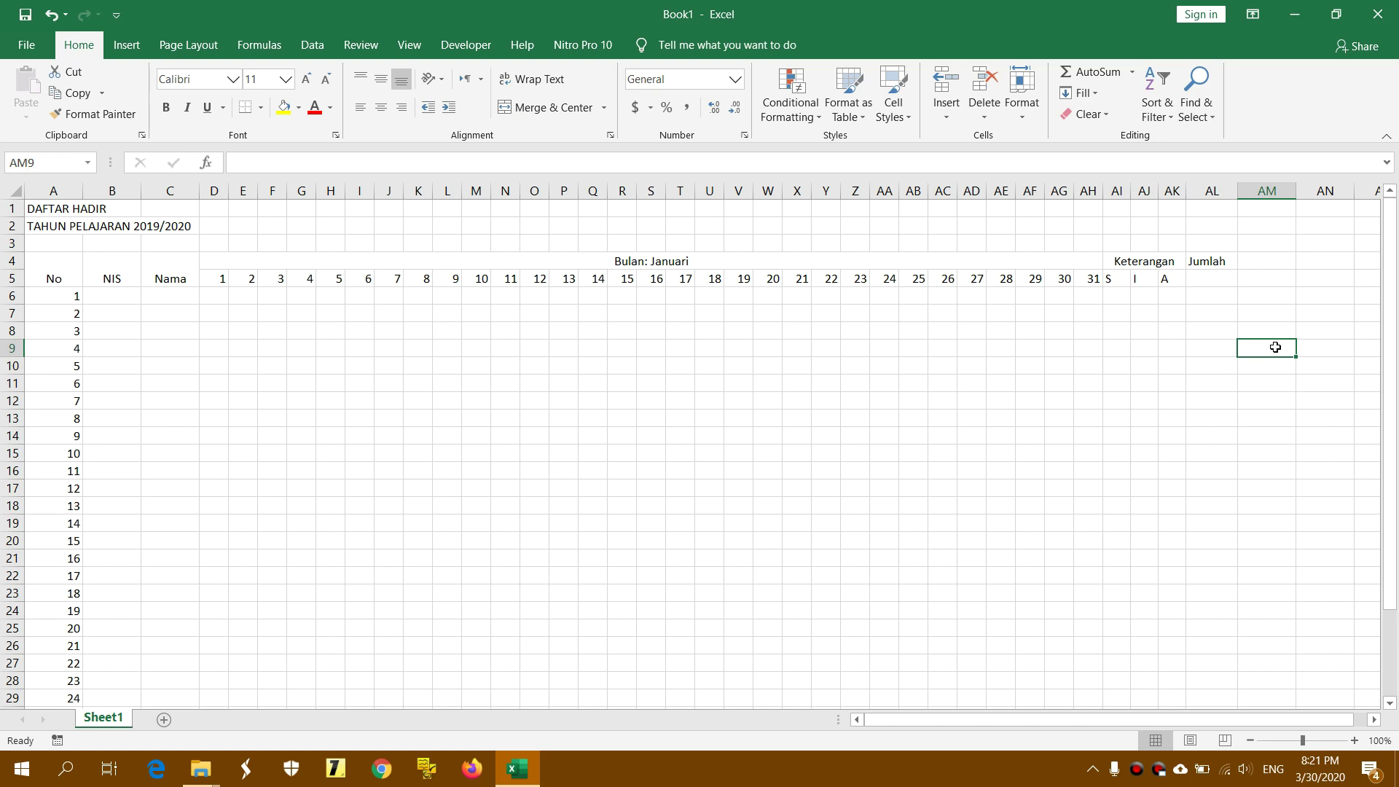
{"action": "left_click", "coordinate": [973, 329]}
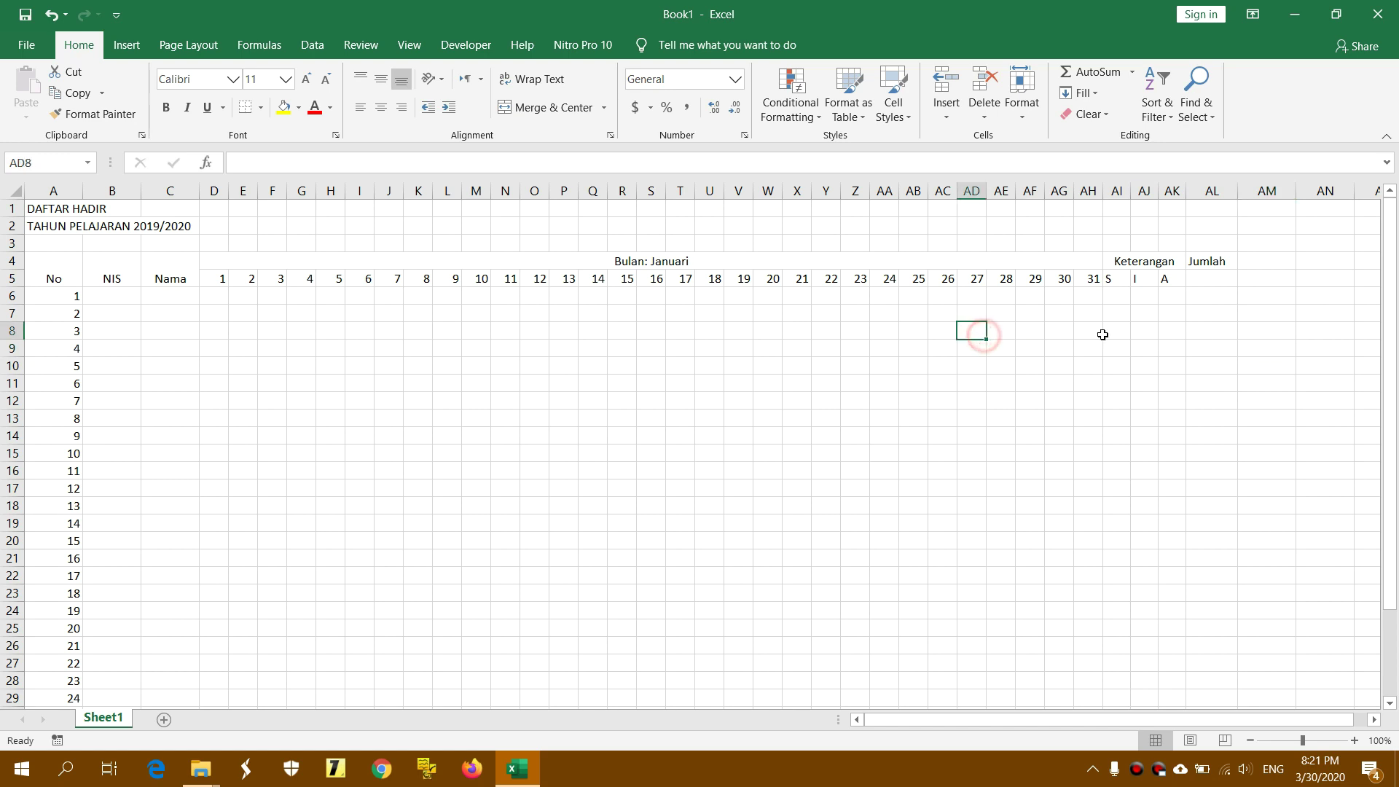
- Merge and centre DAFTAR HADIR across A1:AL1 and TAHUN PELAJARAN 2019/2020 across A2:AL2
{"action": "left_click_drag", "start_coordinate": [55, 211], "coordinate": [511, 213]}
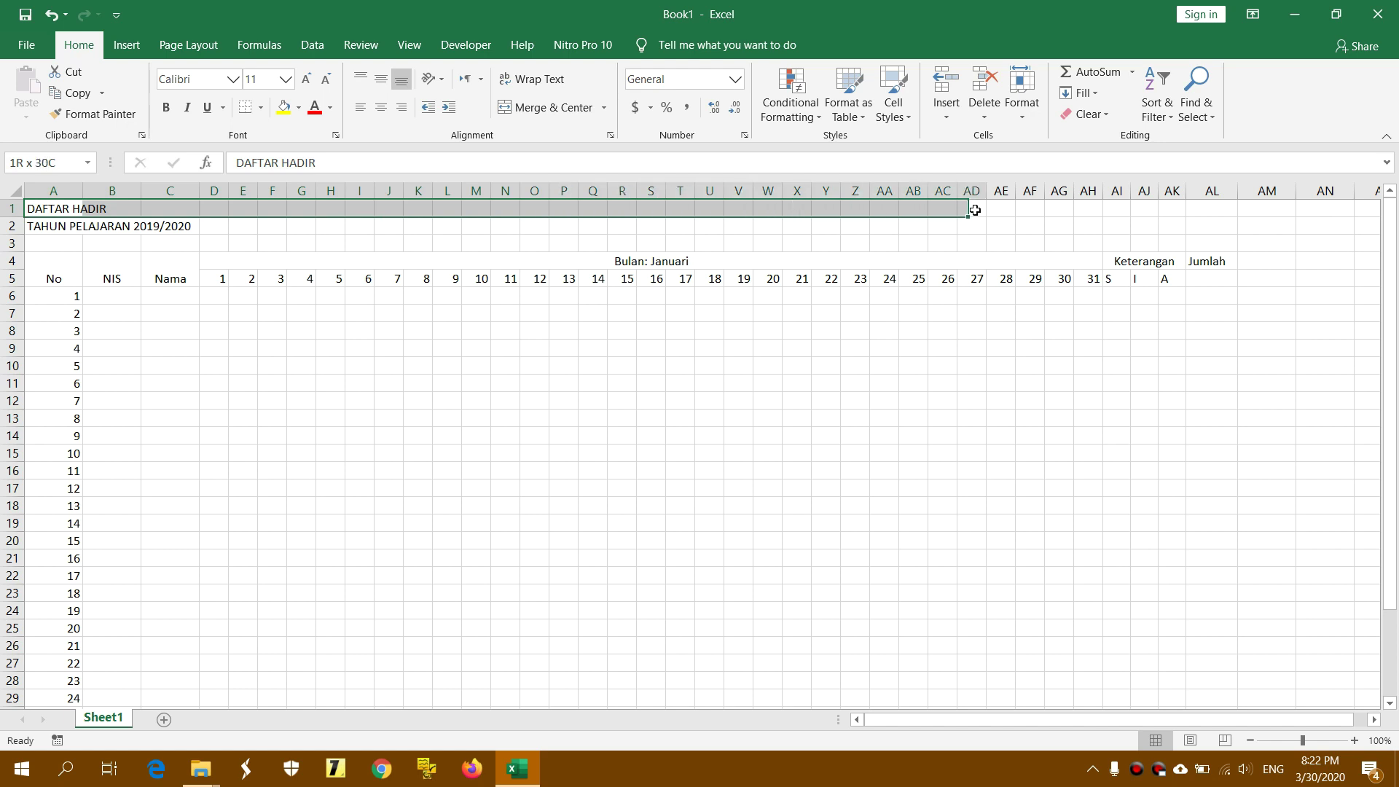
{"action": "left_click_drag", "start_coordinate": [511, 213], "coordinate": [1209, 212]}
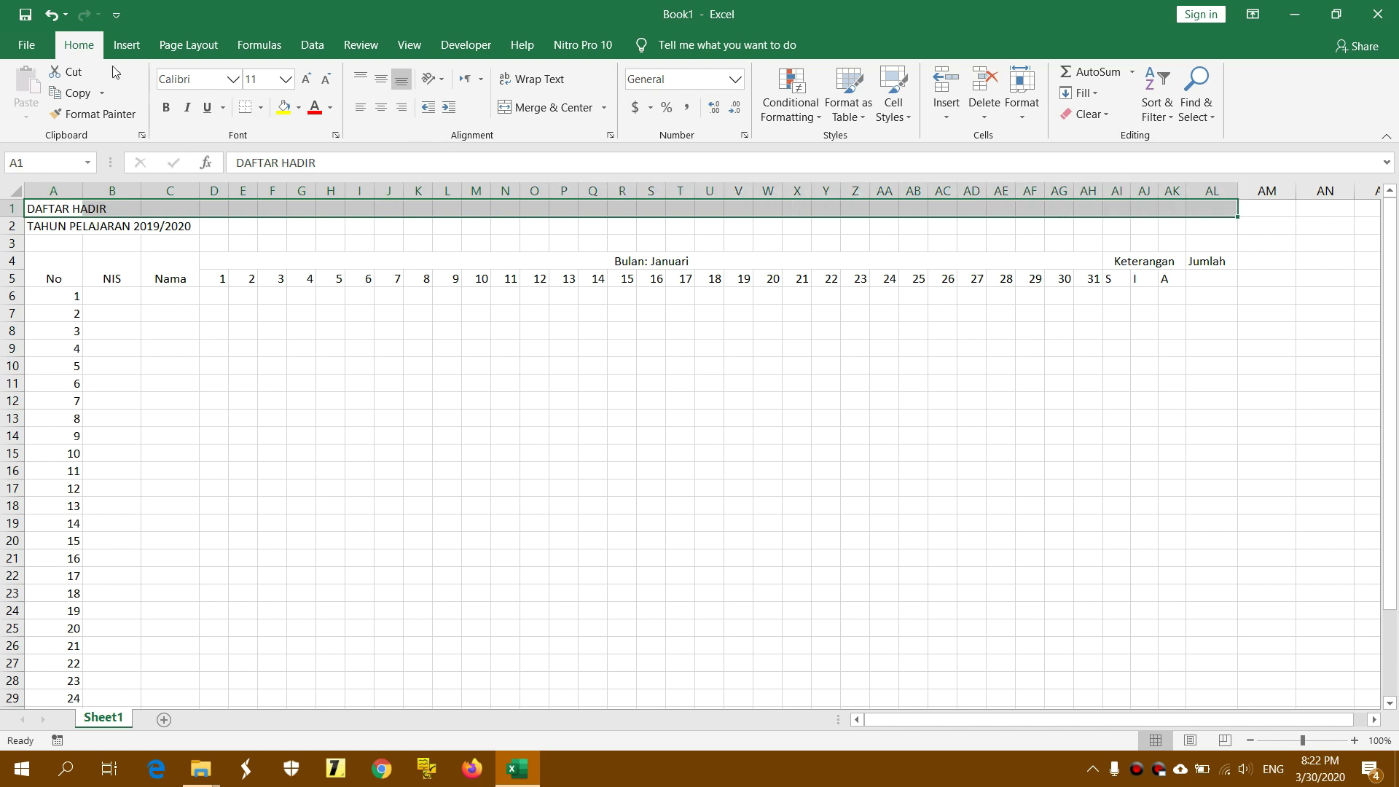
{"action": "left_click", "coordinate": [555, 107]}
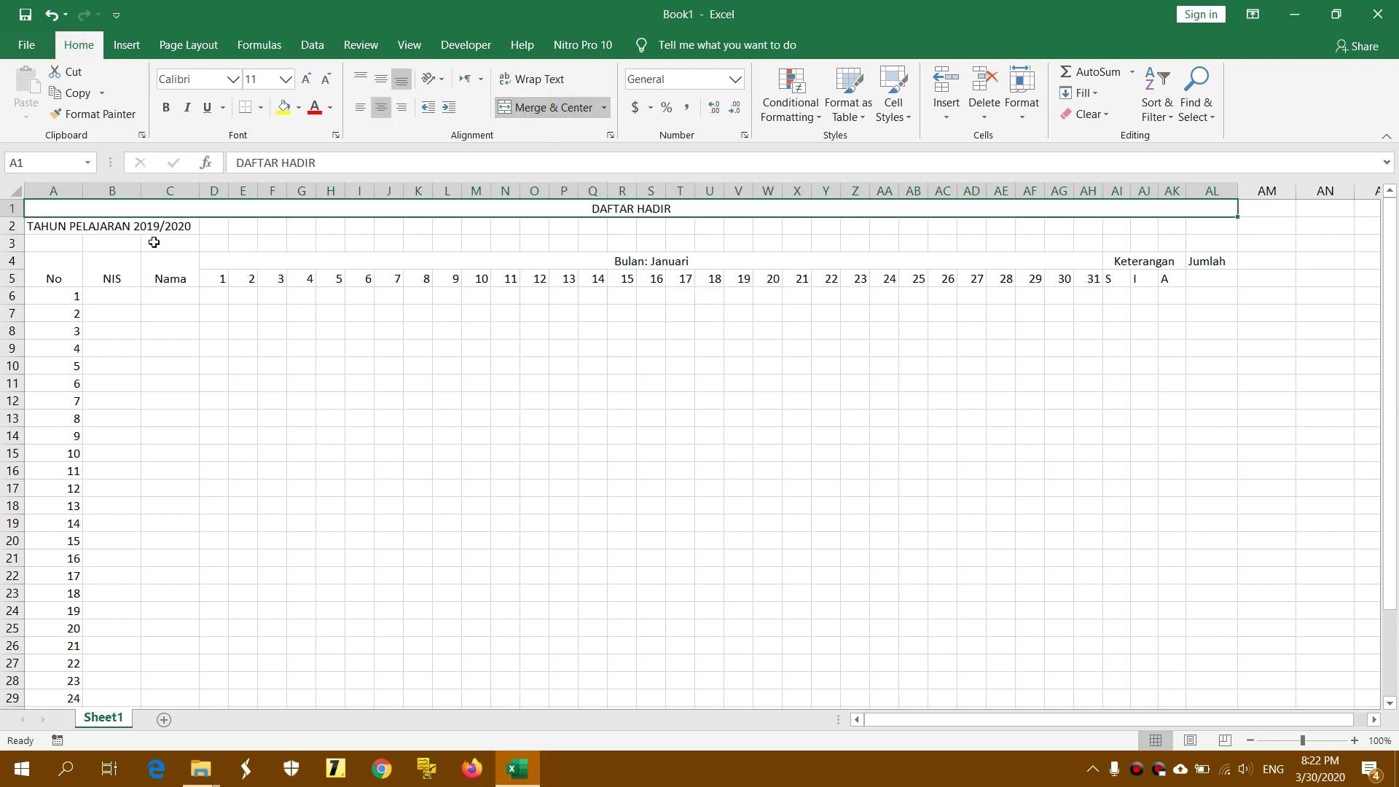
{"action": "left_click_drag", "start_coordinate": [51, 226], "coordinate": [1213, 228]}
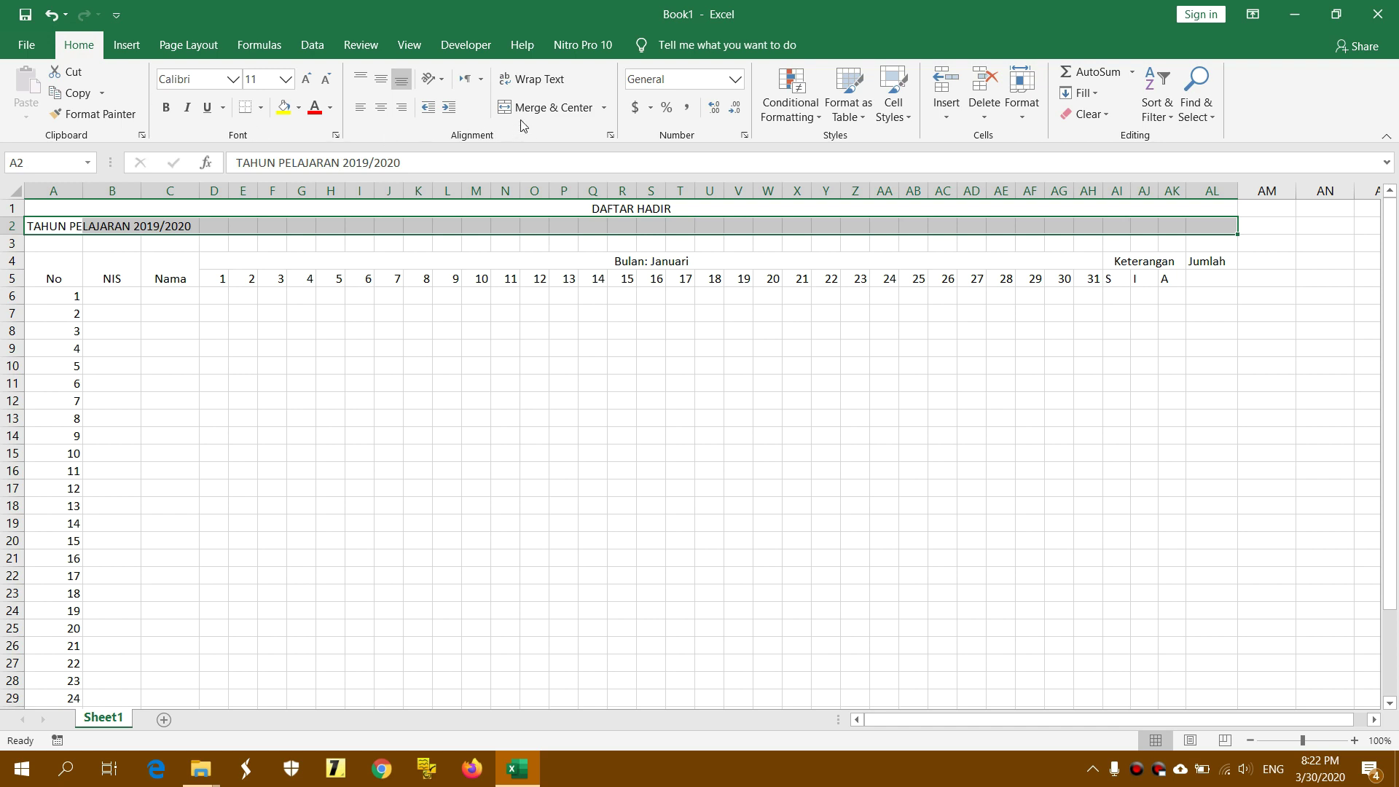
{"action": "left_click", "coordinate": [546, 107]}
{"action": "left_click", "coordinate": [653, 346]}
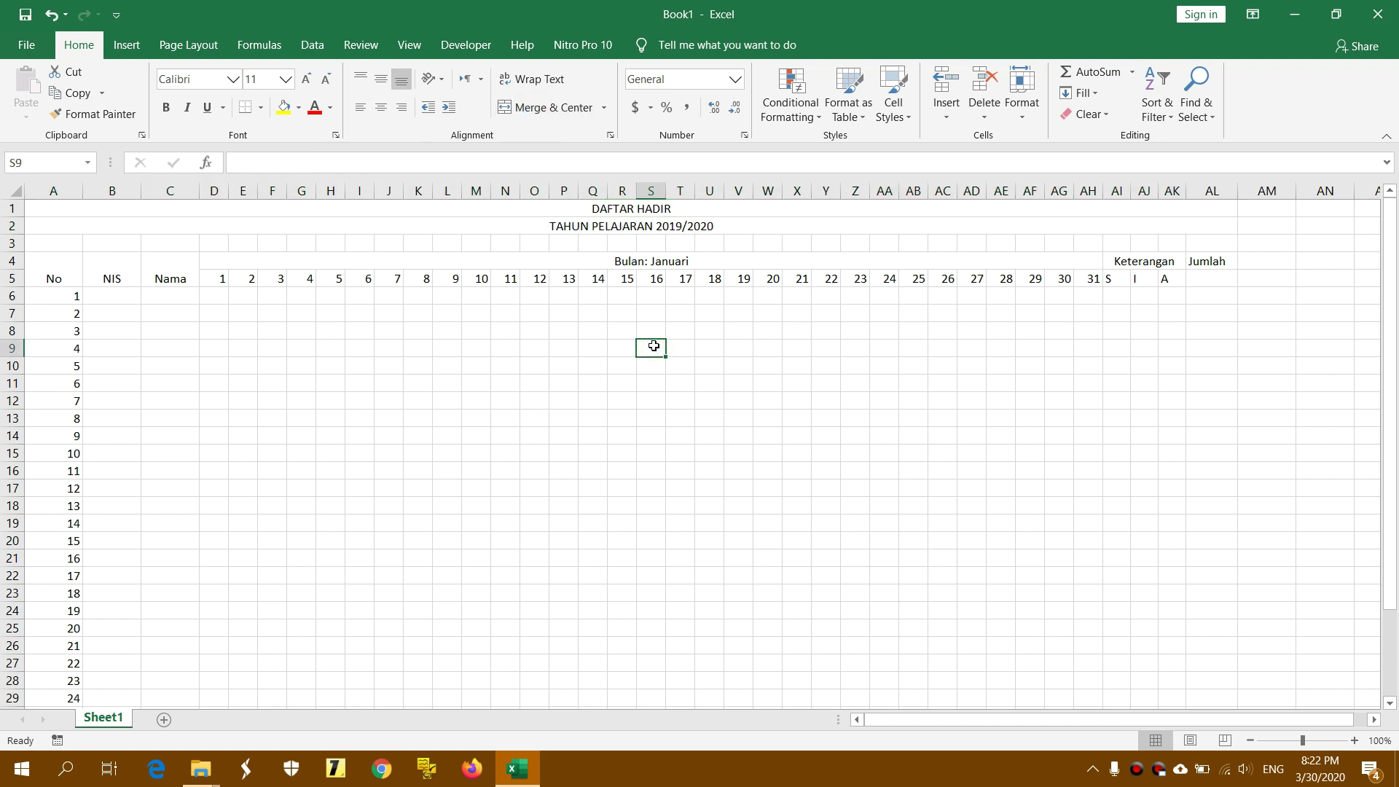
{"action": "left_click", "coordinate": [517, 330]}
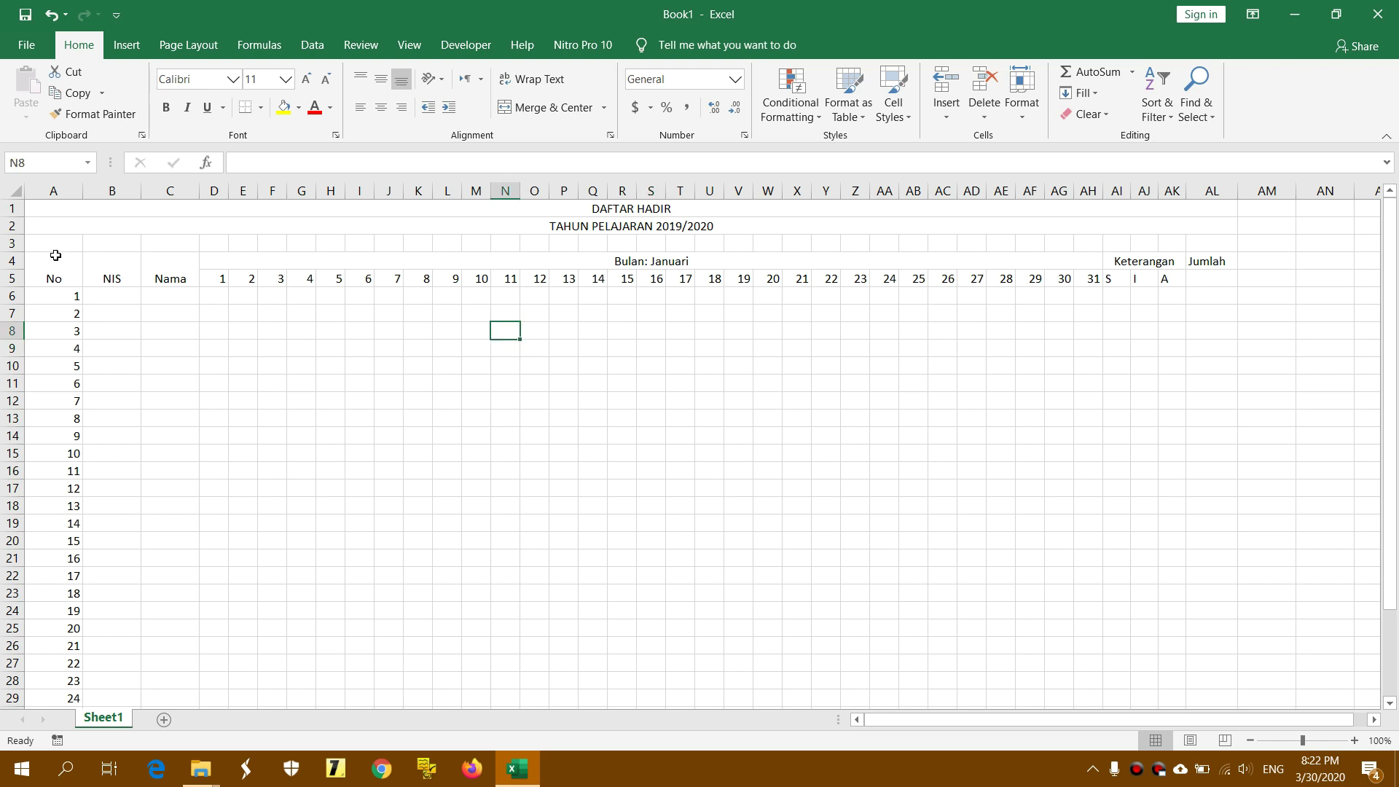
- Give the table A4:AL35 thin solid outline and inside borders via More Borders
{"action": "left_click", "coordinate": [53, 245]}
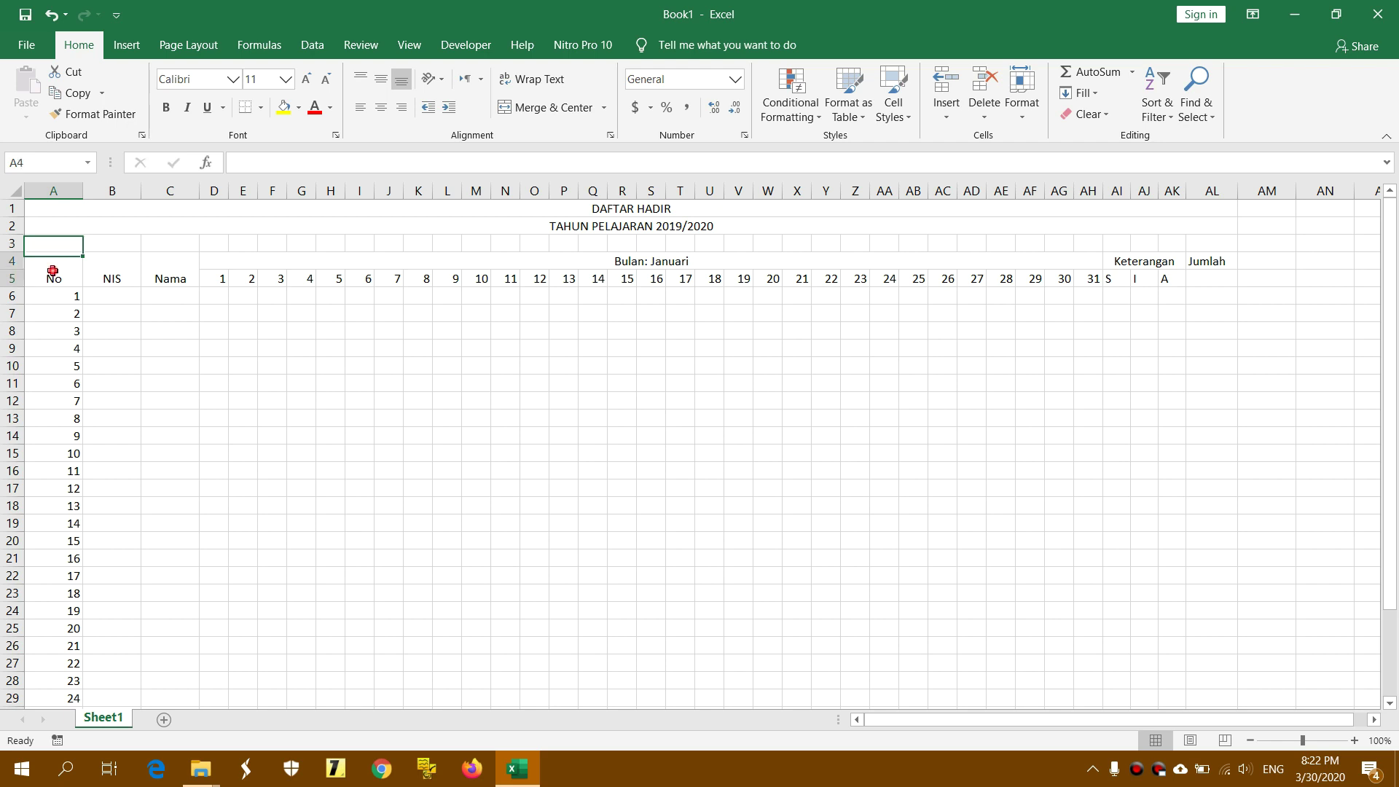
{"action": "left_click", "coordinate": [48, 271]}
{"action": "mouse_move", "coordinate": [48, 267]}
{"action": "left_mouse_down"}
{"action": "mouse_move", "coordinate": [1177, 272]}
{"action": "mouse_move", "coordinate": [1211, 296]}
{"action": "mouse_move", "coordinate": [1209, 744]}
{"action": "mouse_move", "coordinate": [1199, 630]}
{"action": "left_mouse_up"}
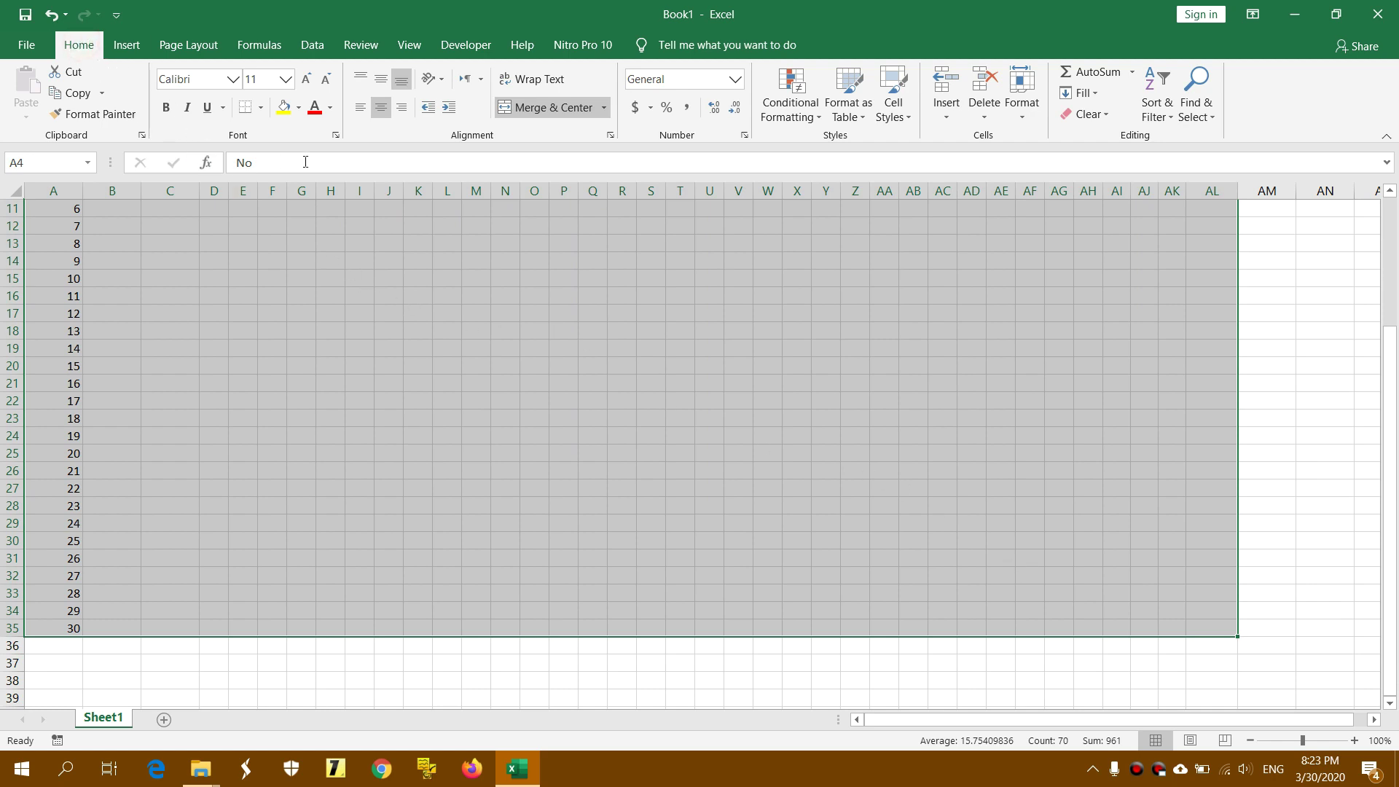
{"action": "left_click", "coordinate": [261, 107]}
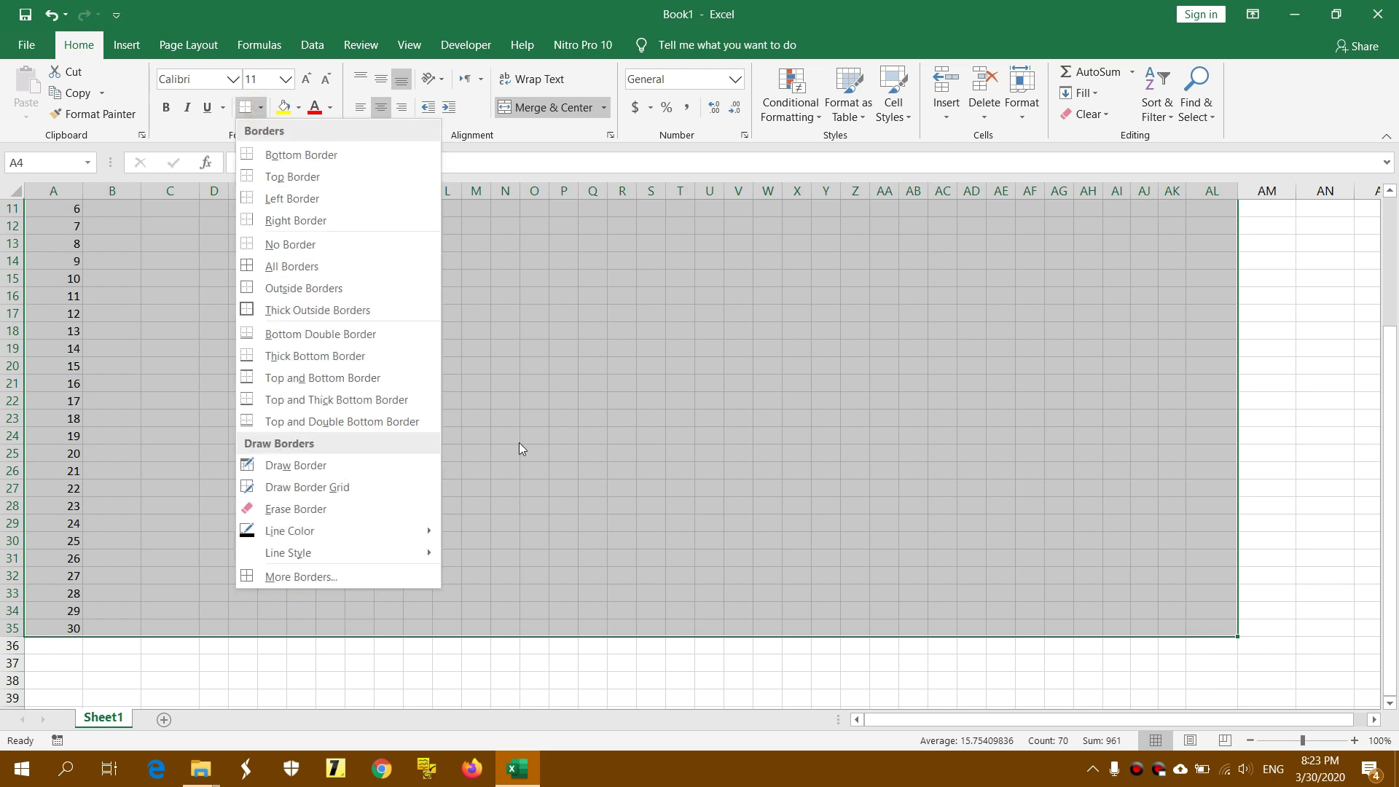
{"action": "left_click", "coordinate": [367, 575]}
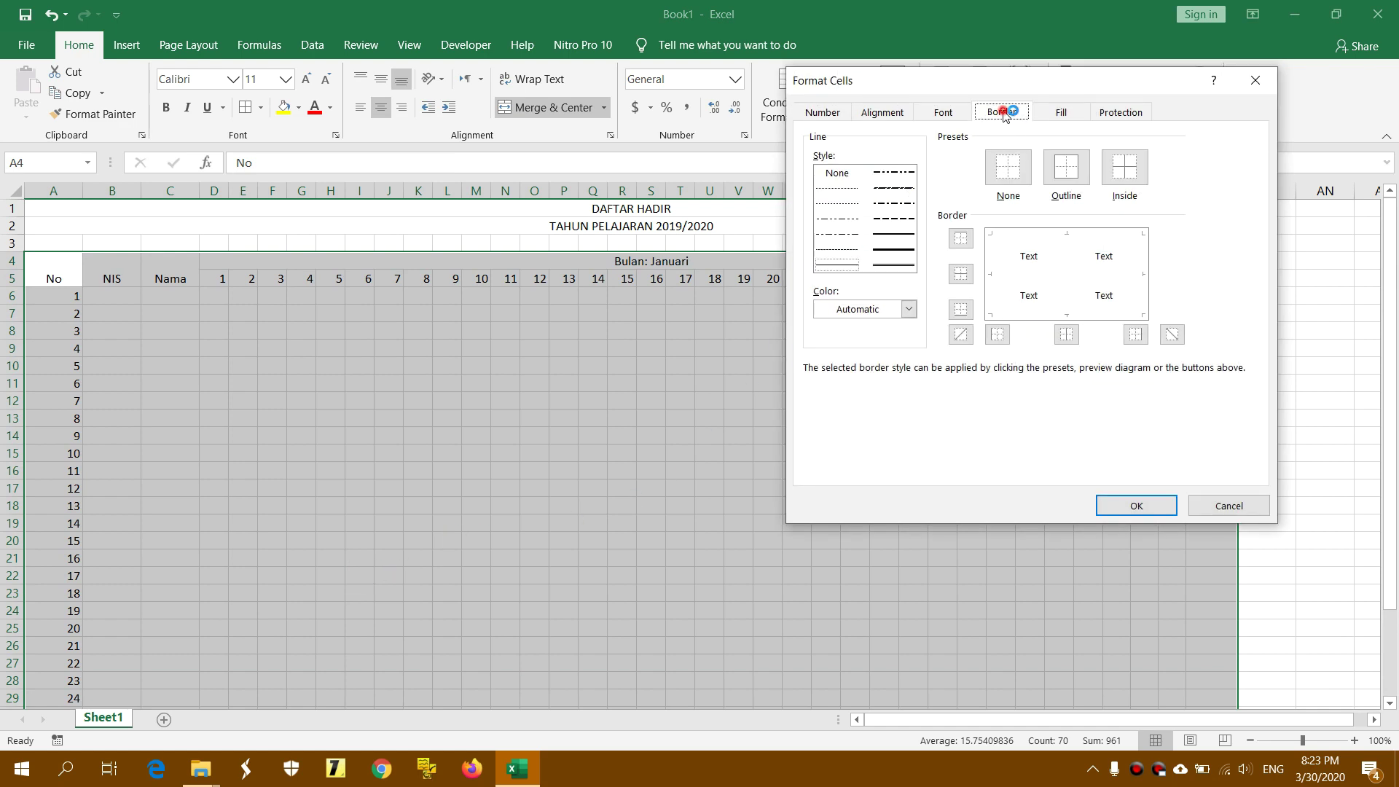
{"action": "left_click", "coordinate": [845, 266]}
{"action": "left_click", "coordinate": [1070, 169]}
{"action": "left_click", "coordinate": [1130, 169]}
{"action": "left_click", "coordinate": [1114, 507]}
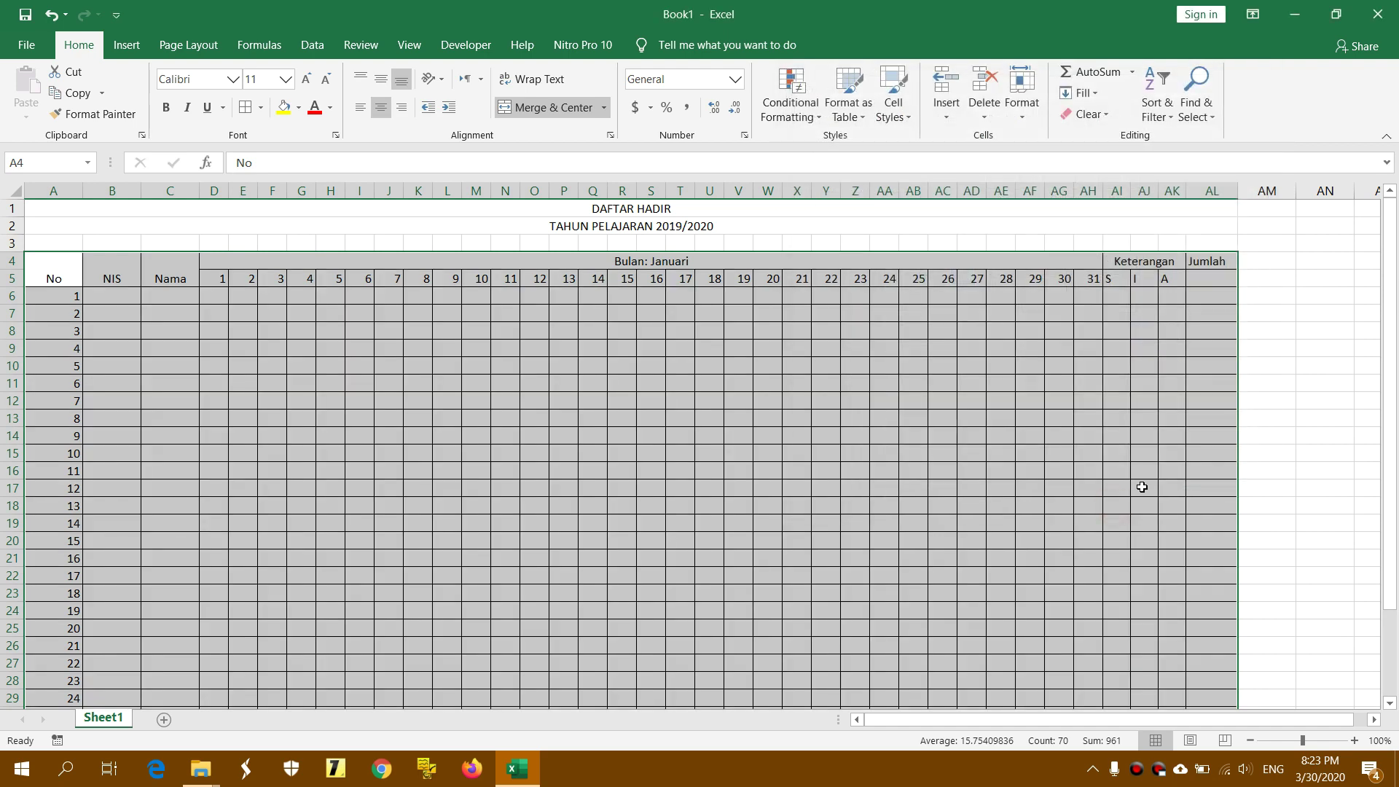
{"action": "left_click", "coordinate": [1320, 318]}
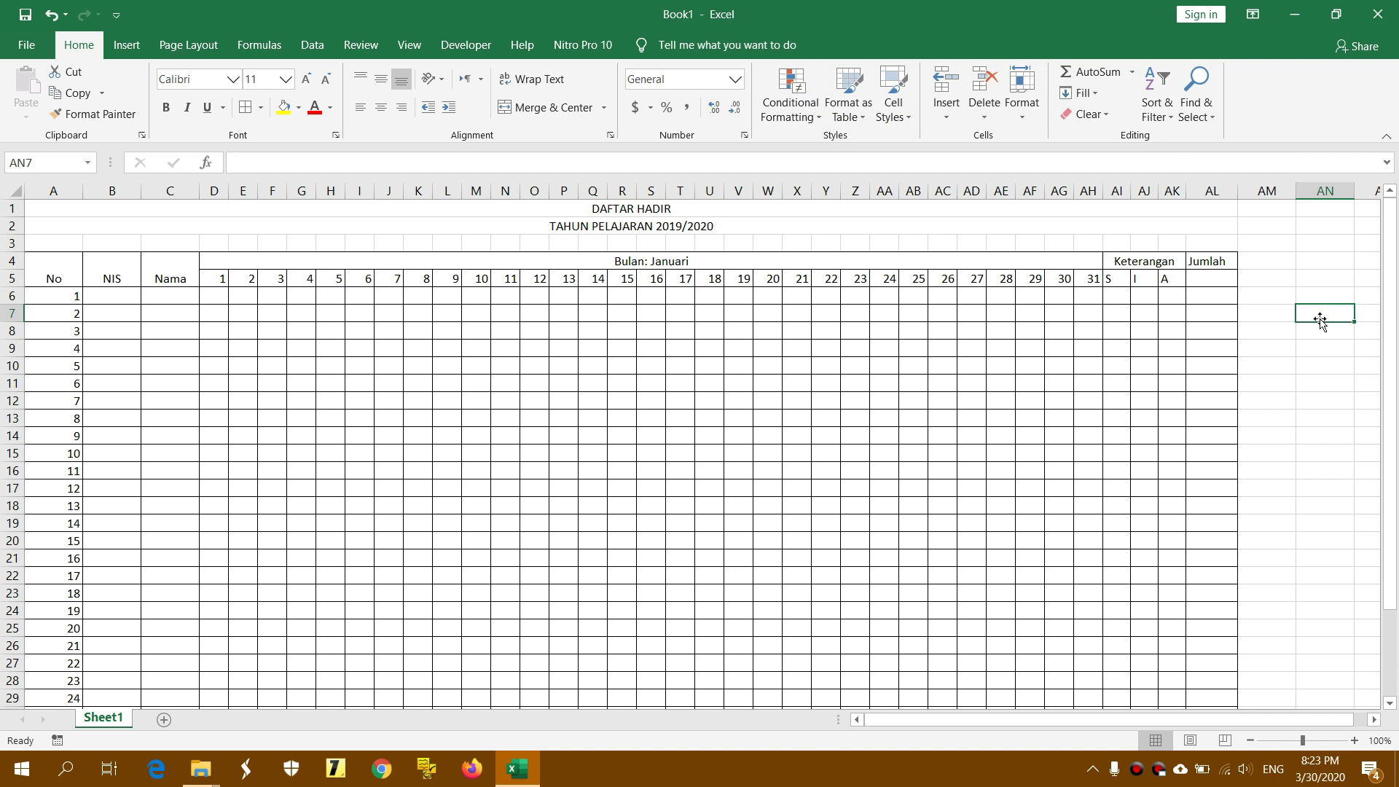
{"action": "mouse_move", "coordinate": [56, 277]}
{"action": "left_mouse_down"}
{"action": "mouse_move", "coordinate": [1199, 572]}
{"action": "mouse_move", "coordinate": [1180, 707]}
{"action": "left_mouse_up"}
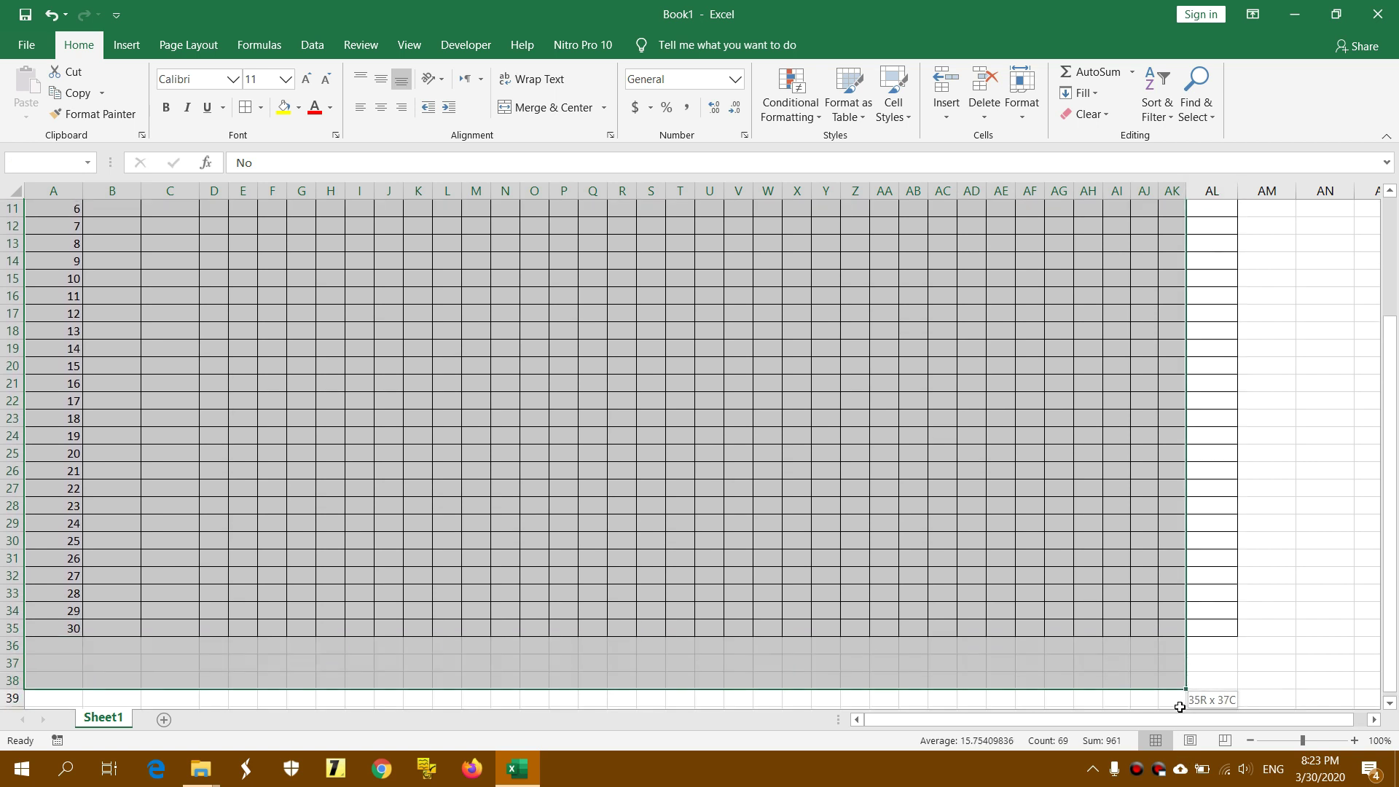
{"action": "left_click_drag", "start_coordinate": [1180, 707], "coordinate": [1212, 627]}
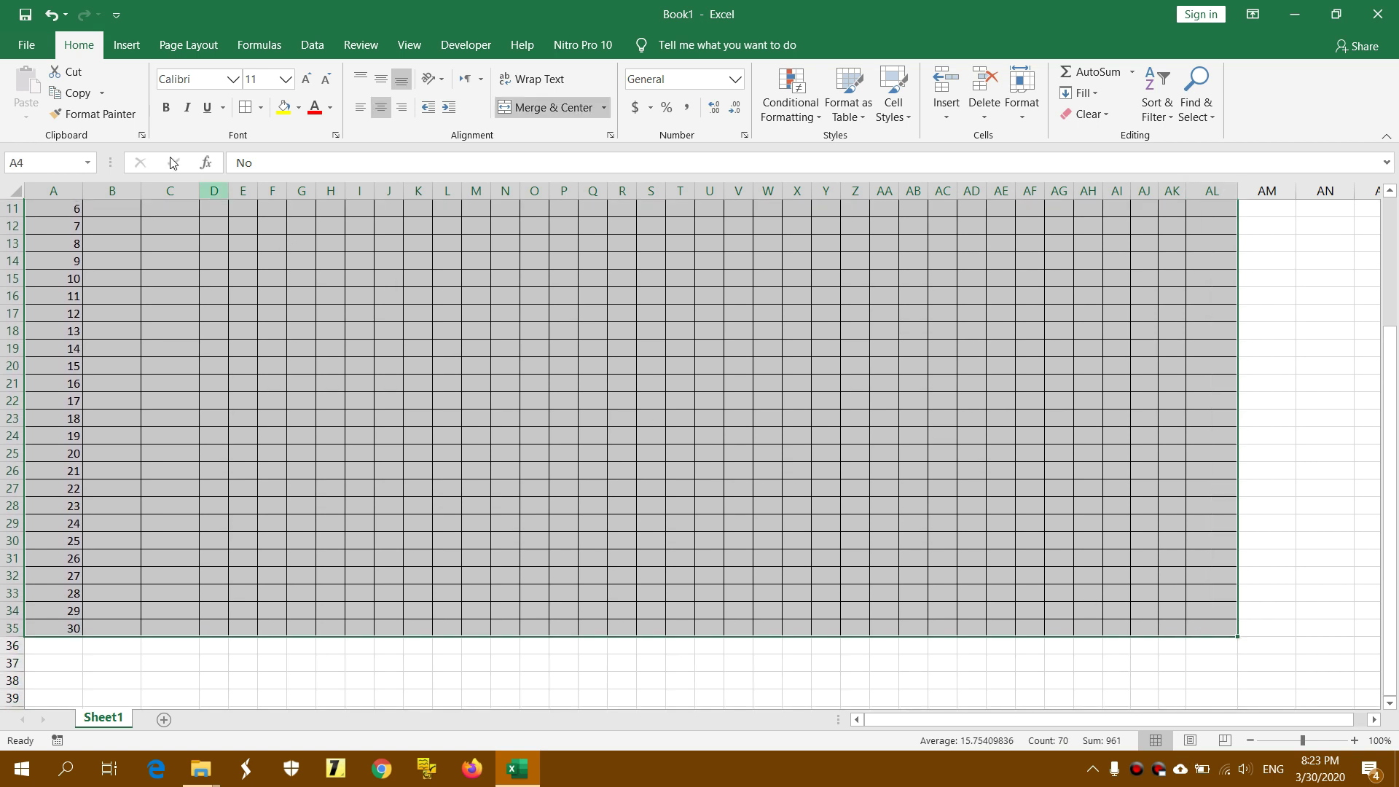
- Restyle the table's outline and inside borders with a thick solid line
{"action": "left_click", "coordinate": [261, 108]}
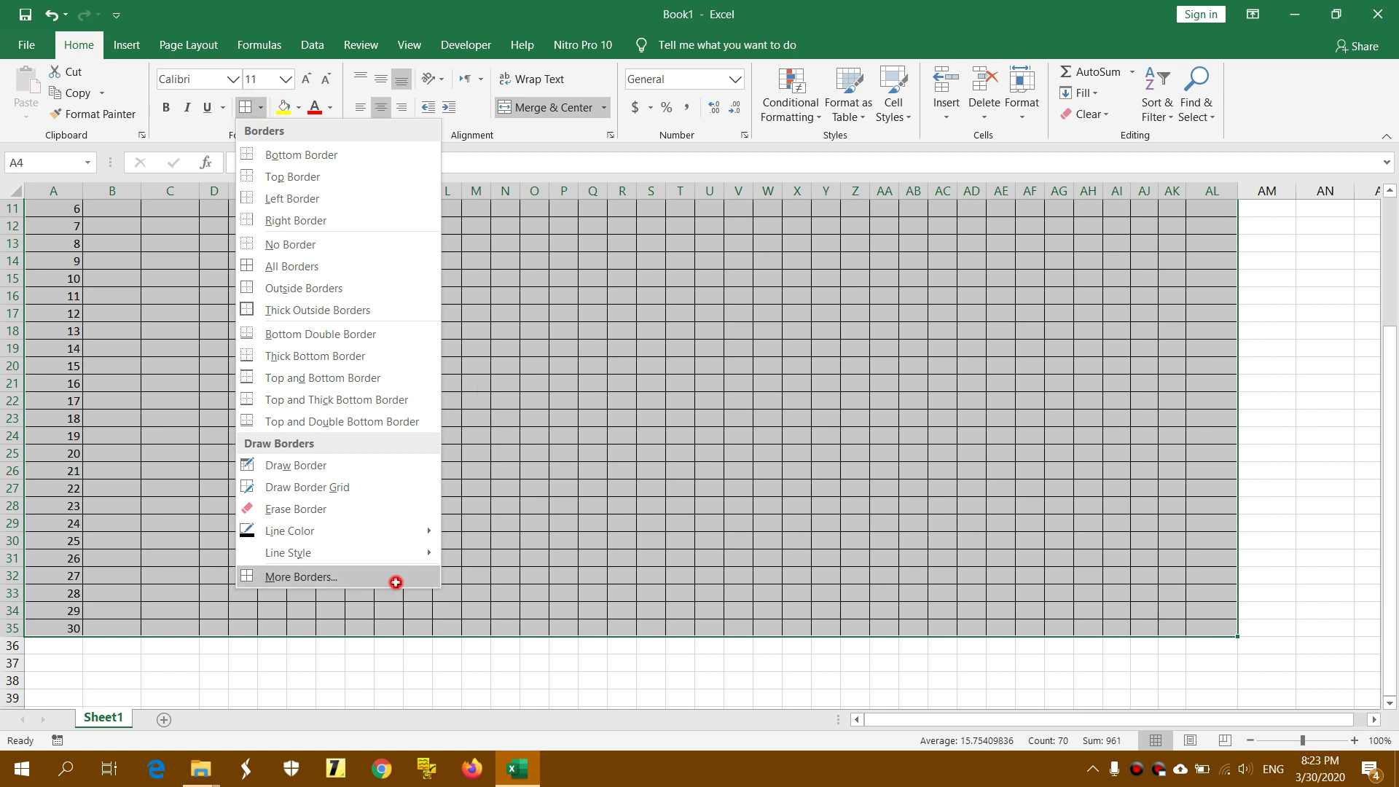
{"action": "left_click", "coordinate": [393, 577]}
{"action": "left_click", "coordinate": [882, 255]}
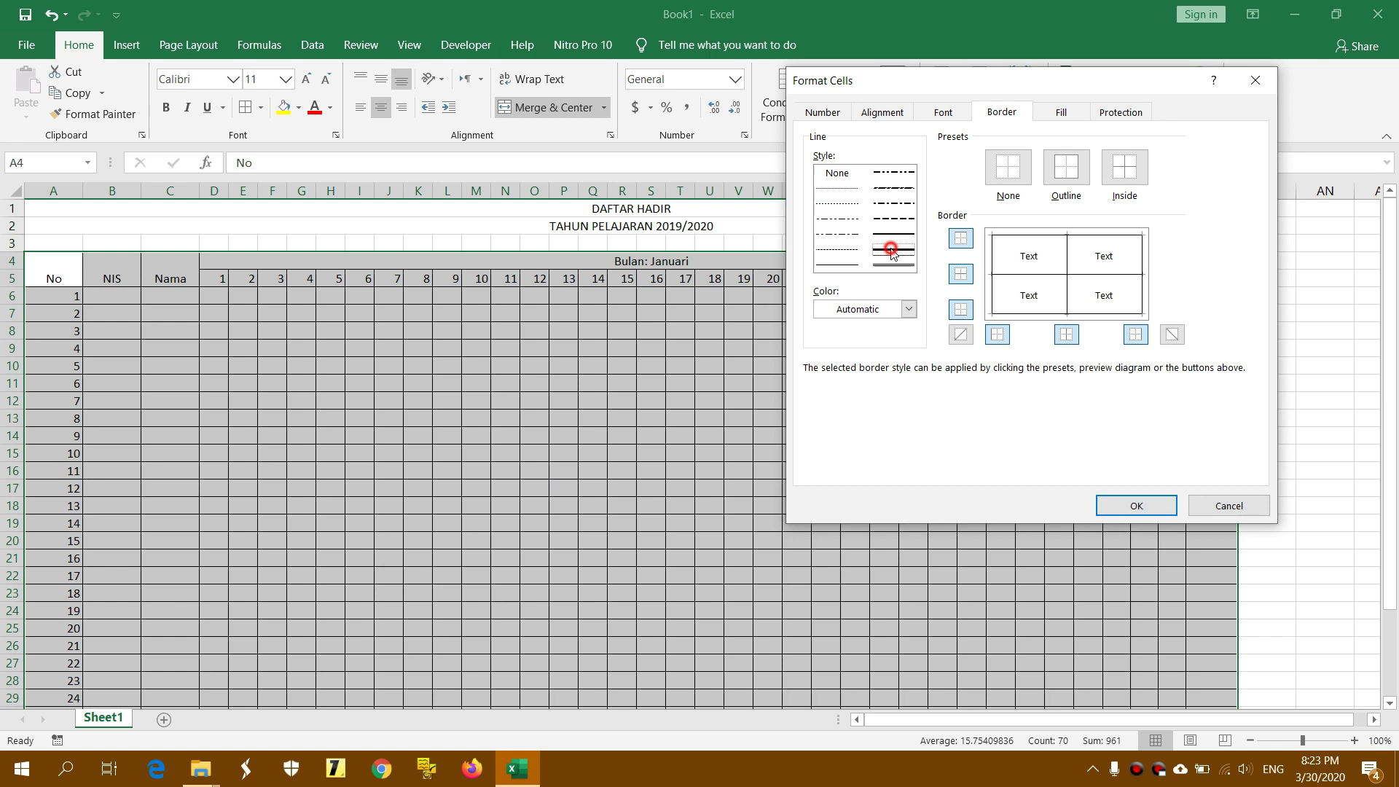
{"action": "left_click", "coordinate": [1070, 181]}
{"action": "left_click", "coordinate": [1120, 170]}
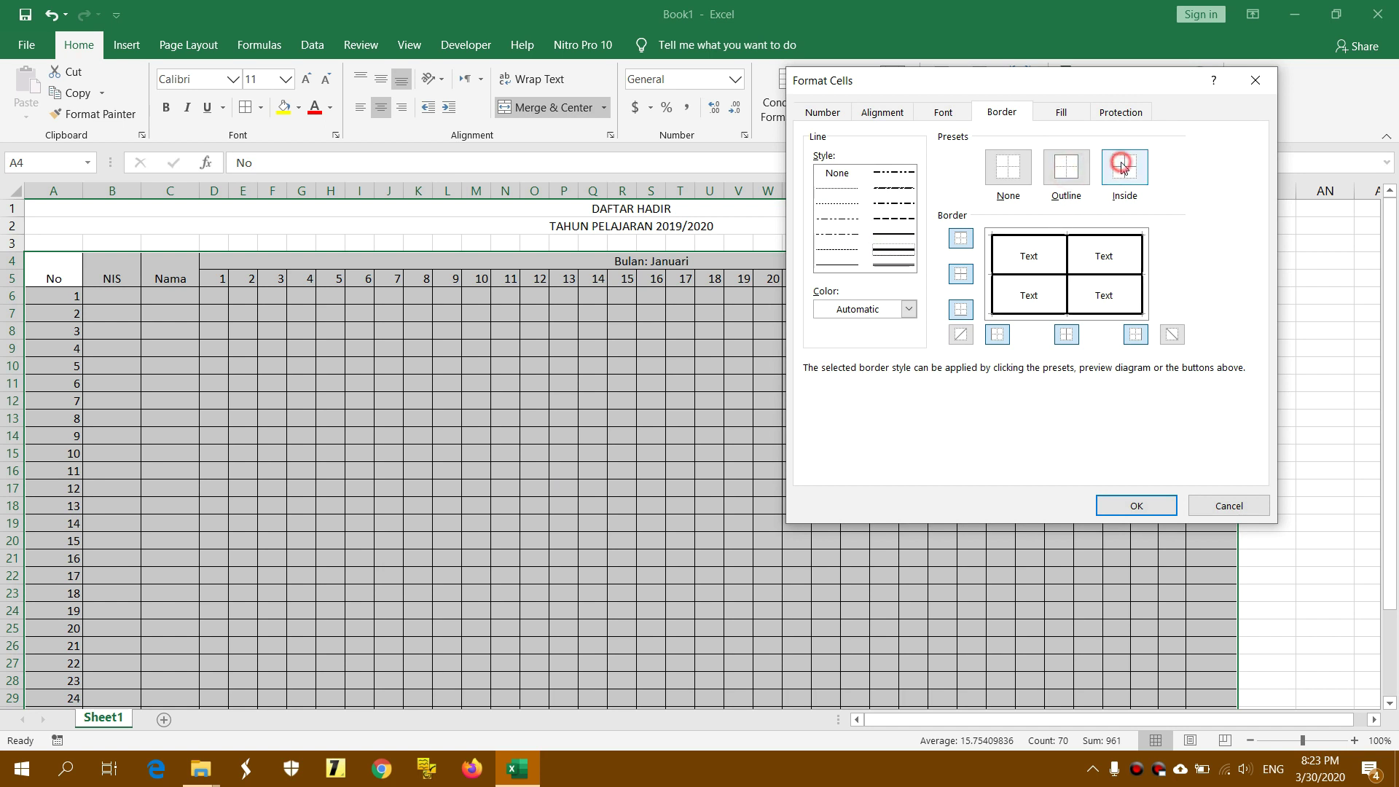
{"action": "left_click", "coordinate": [1116, 503]}
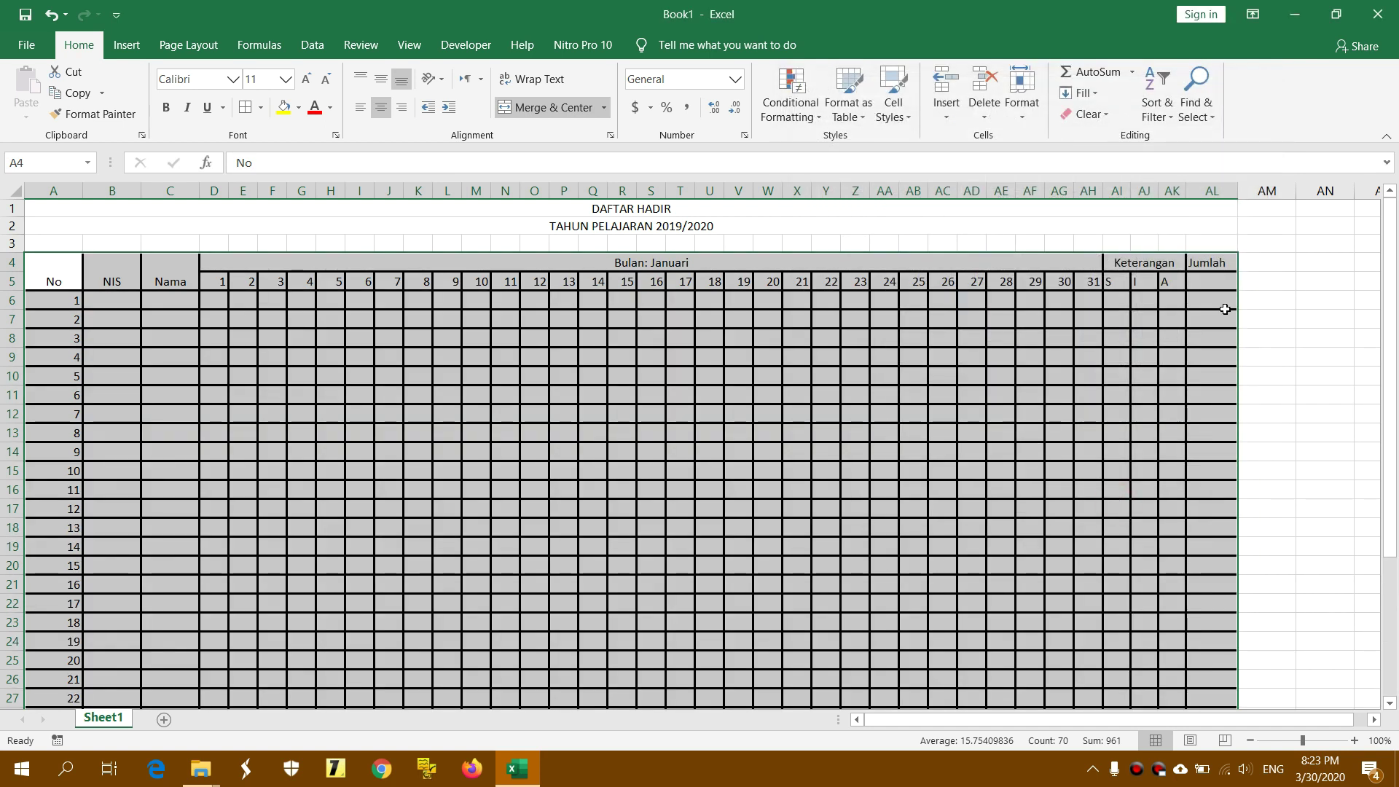
{"action": "left_click", "coordinate": [1257, 287]}
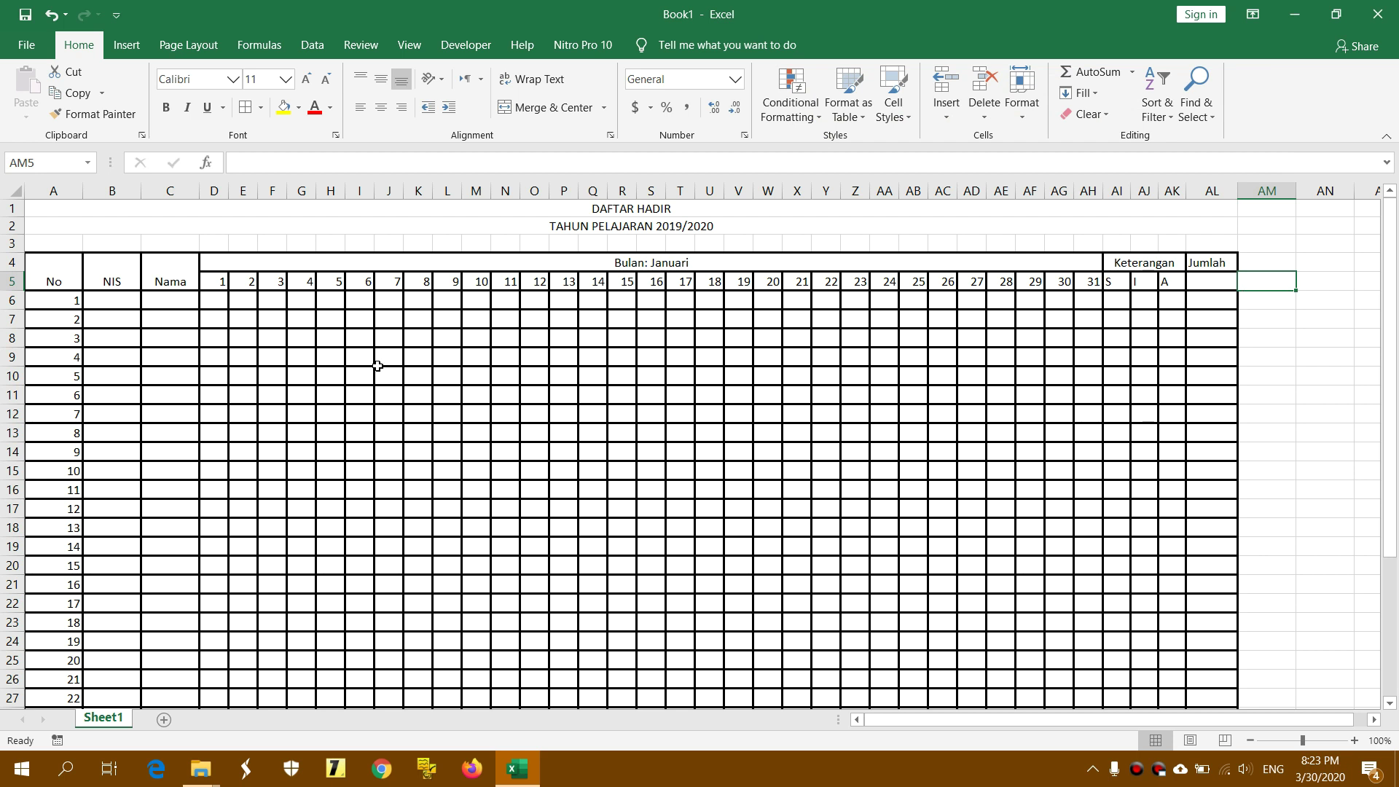
- Reselect A4:AL35 and switch its outline and inside borders back to thin solid lines
{"action": "mouse_move", "coordinate": [77, 282]}
{"action": "left_mouse_down"}
{"action": "mouse_move", "coordinate": [1222, 285]}
{"action": "mouse_move", "coordinate": [1203, 709]}
{"action": "left_mouse_up"}
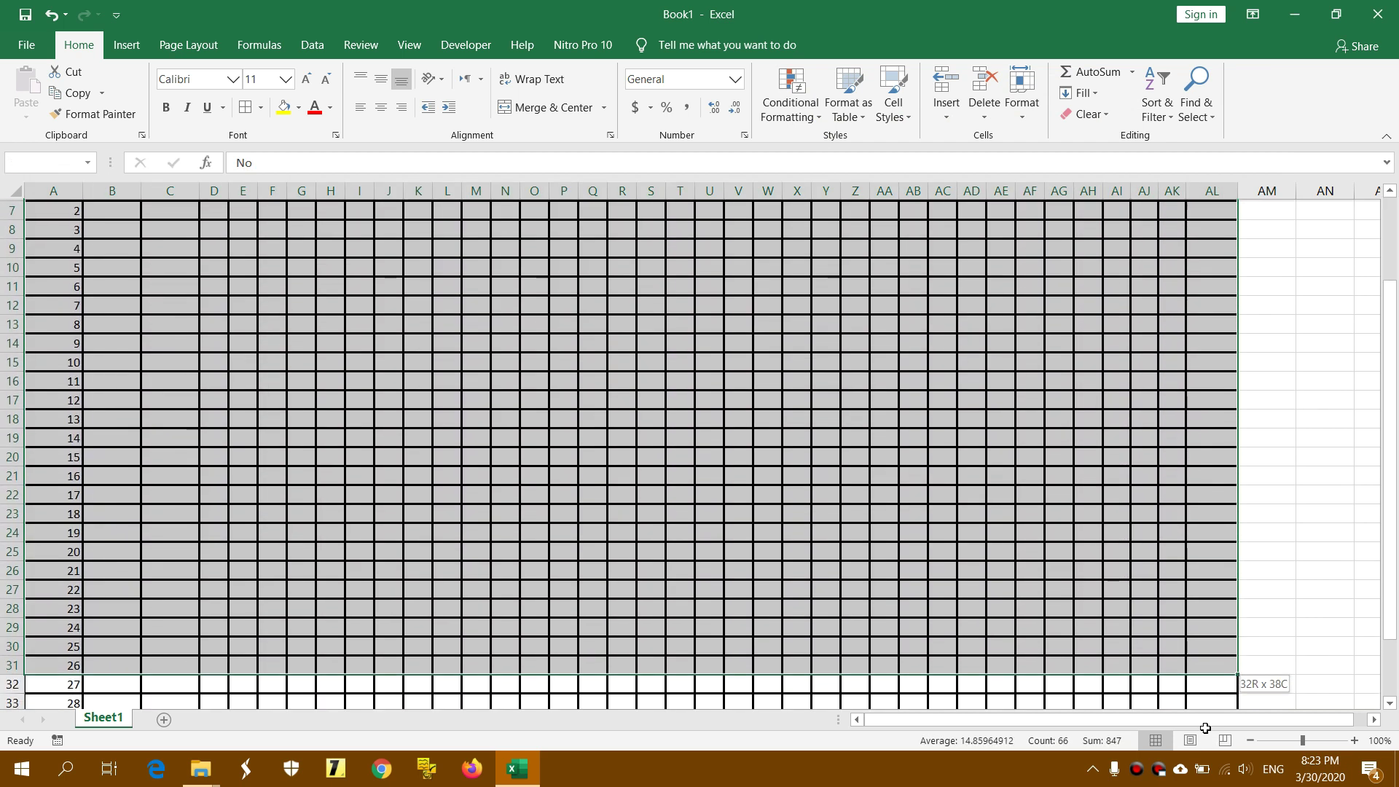
{"action": "left_click_drag", "start_coordinate": [1203, 710], "coordinate": [1192, 662]}
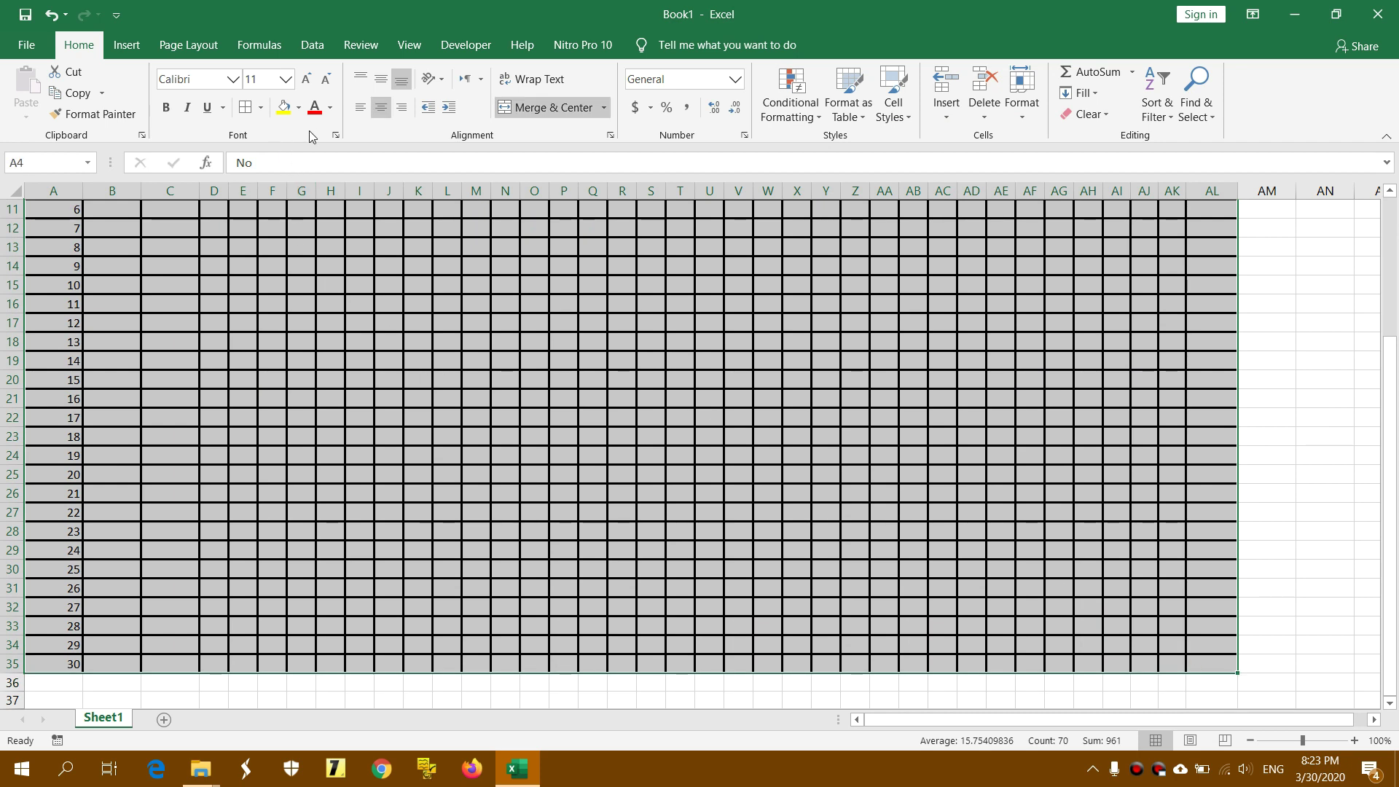
{"action": "left_click", "coordinate": [261, 108]}
{"action": "left_click", "coordinate": [435, 577]}
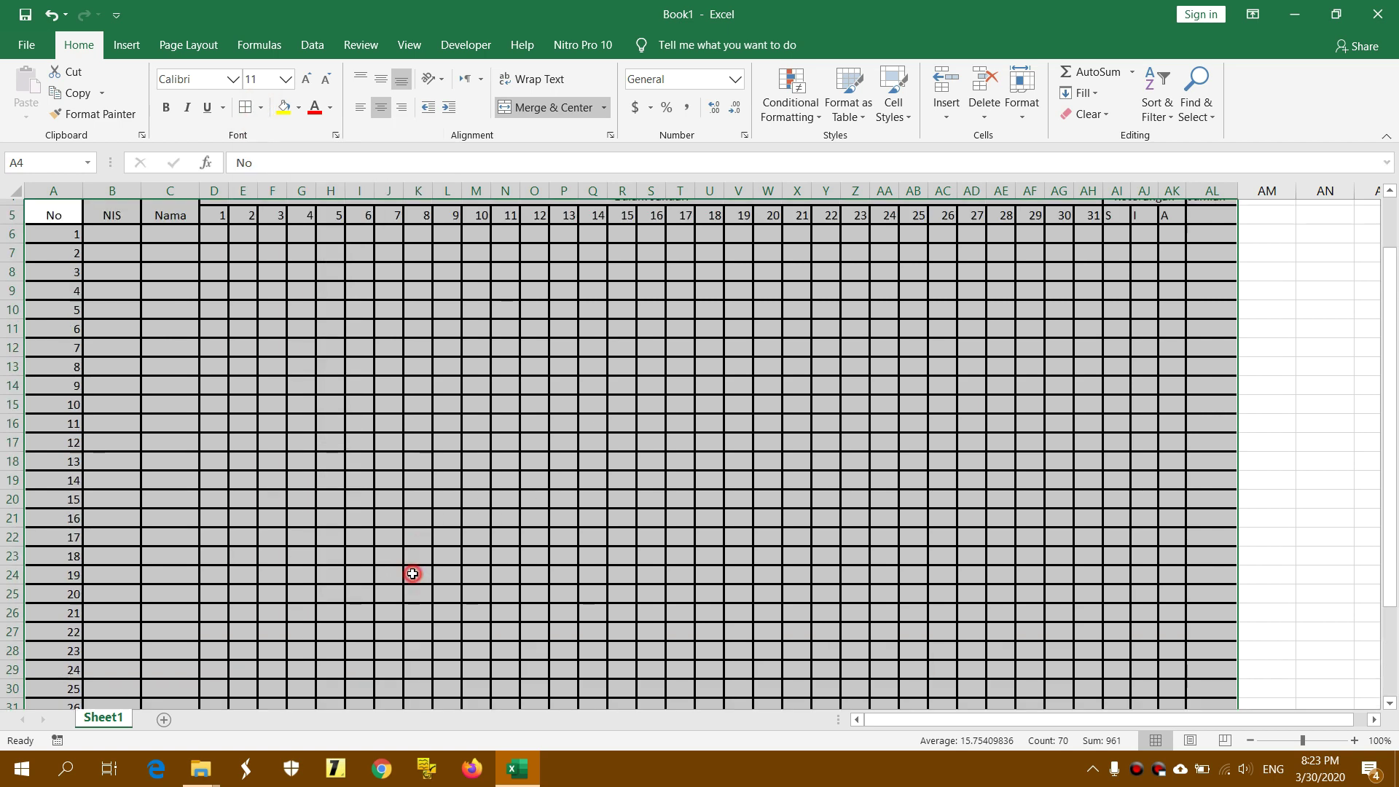
{"action": "left_click", "coordinate": [889, 234]}
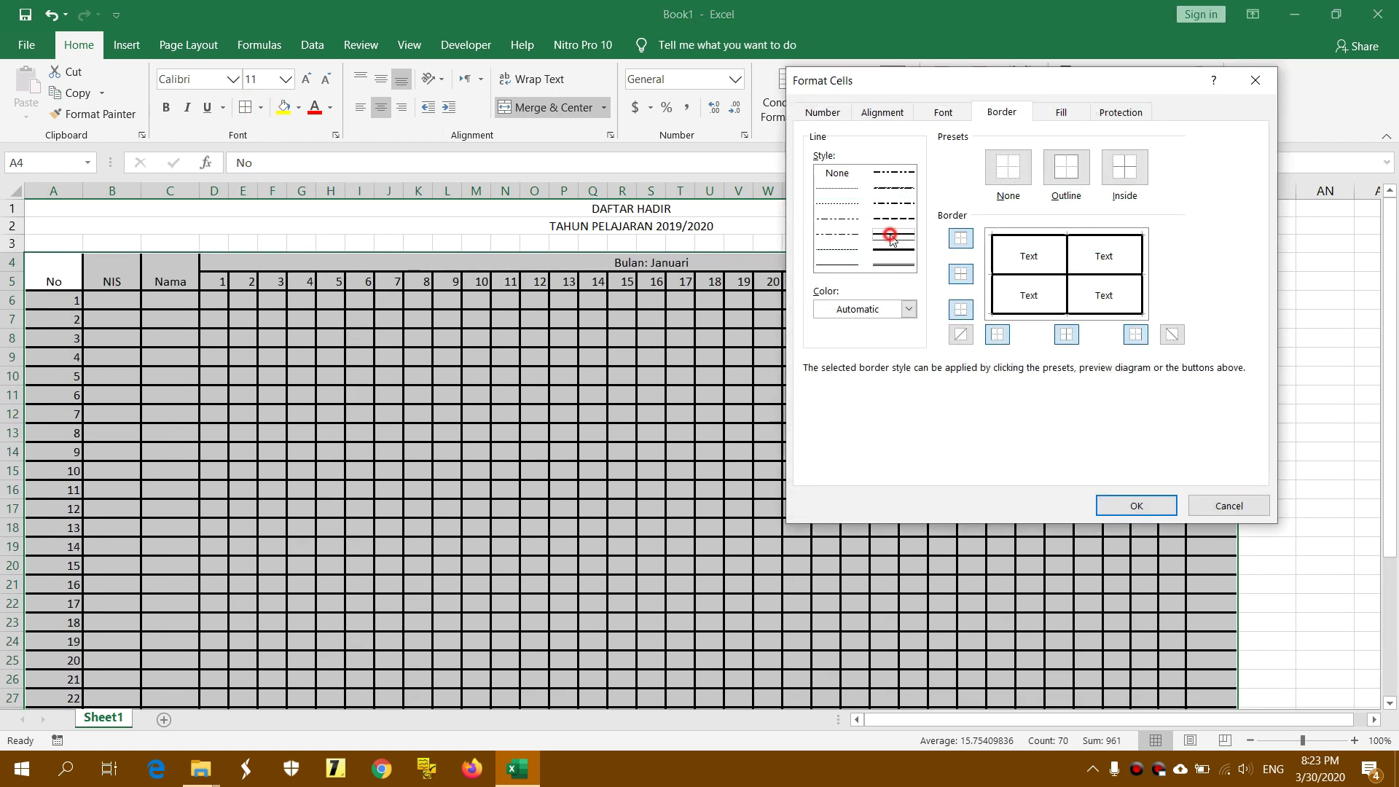
{"action": "left_click", "coordinate": [1051, 171]}
{"action": "left_click", "coordinate": [1136, 169]}
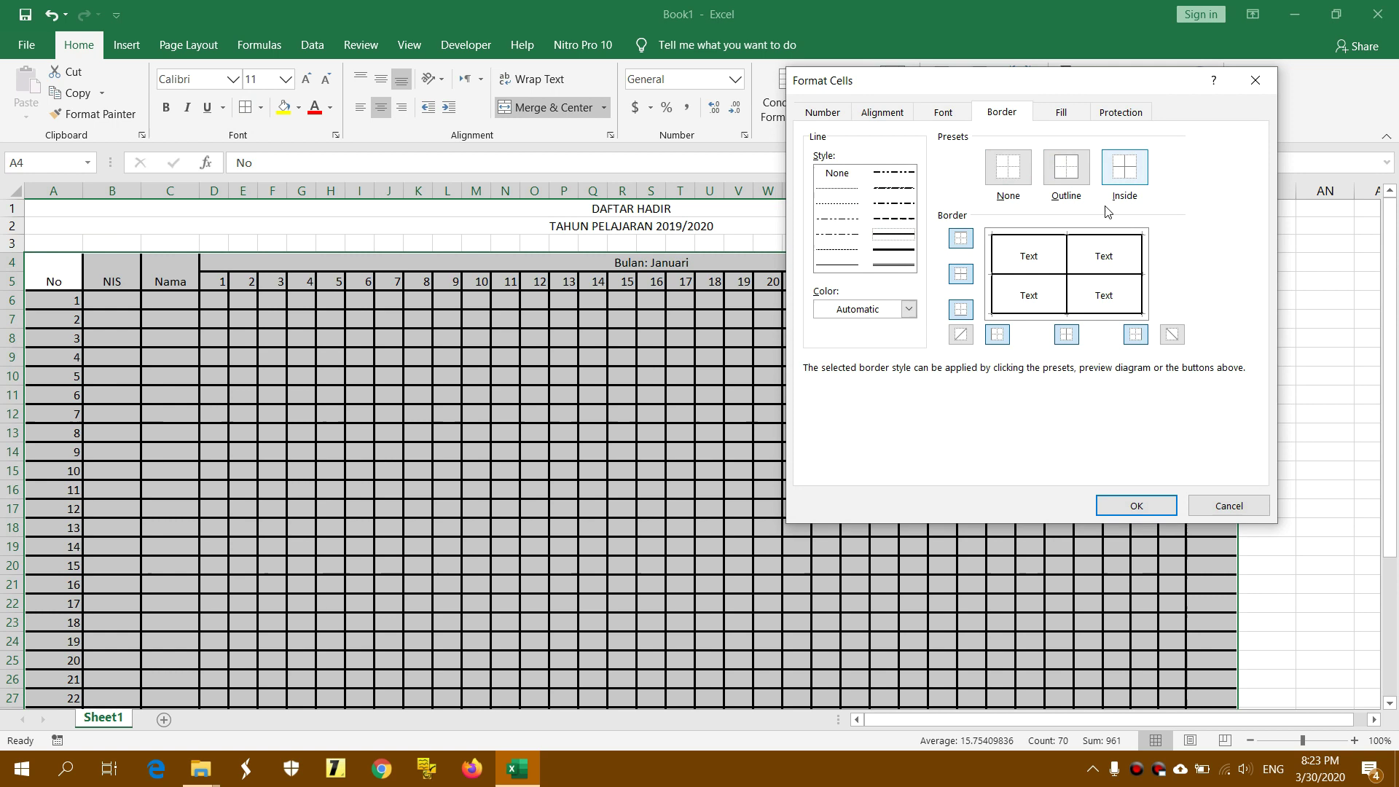
{"action": "left_click", "coordinate": [1136, 506]}
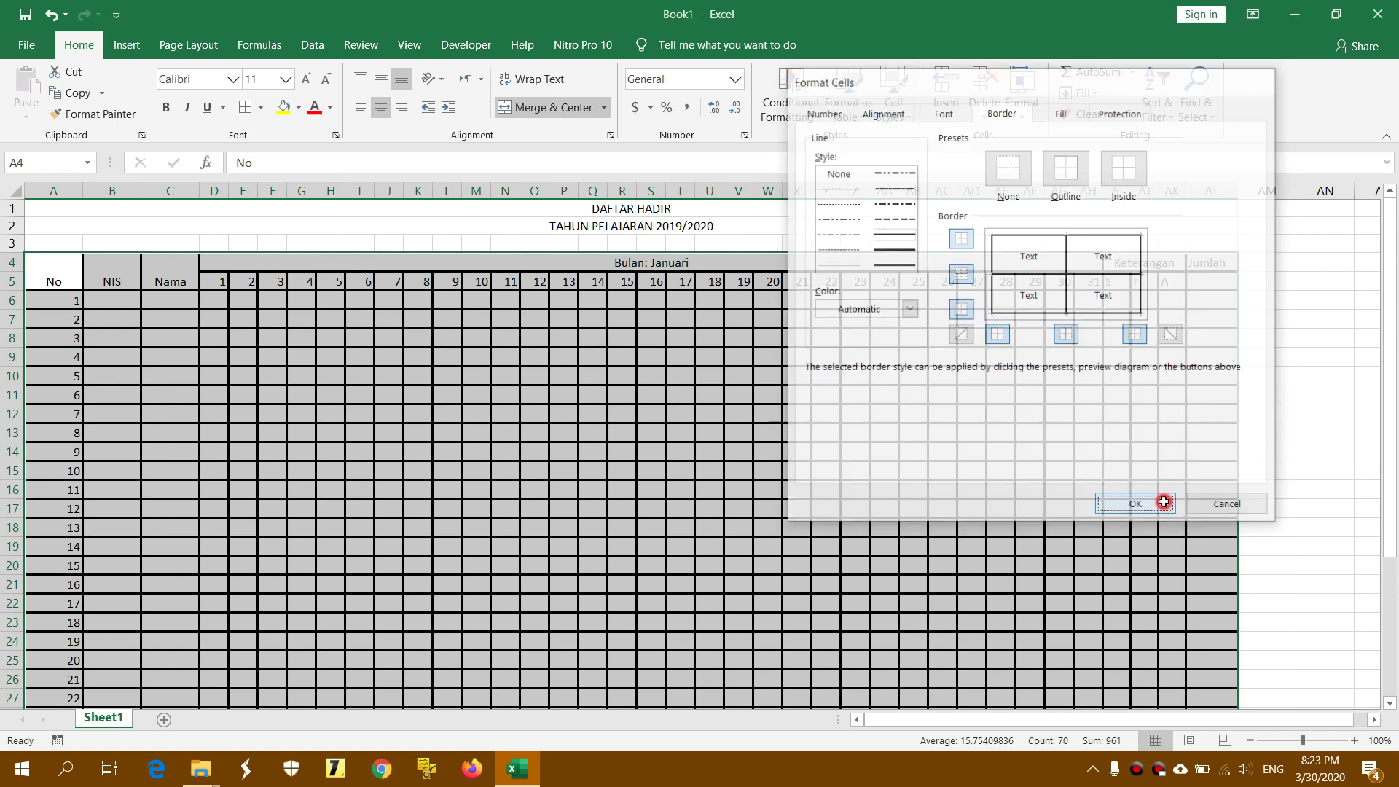
{"action": "left_click", "coordinate": [1320, 348]}
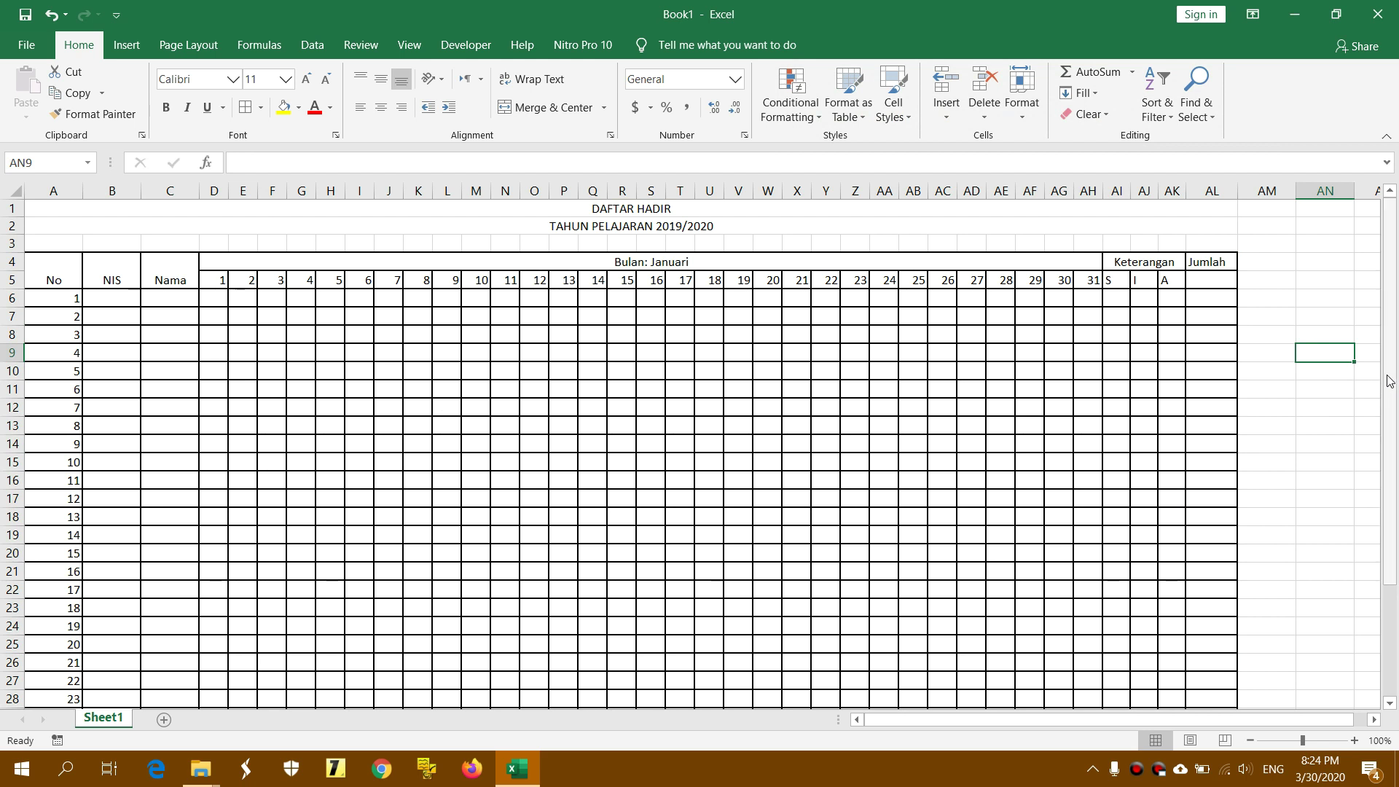
- Move below the table to cell AD37 and start typing the 'Indonesia, Januari 2020' date line
{"action": "left_click_drag", "start_coordinate": [1391, 342], "coordinate": [1392, 352]}
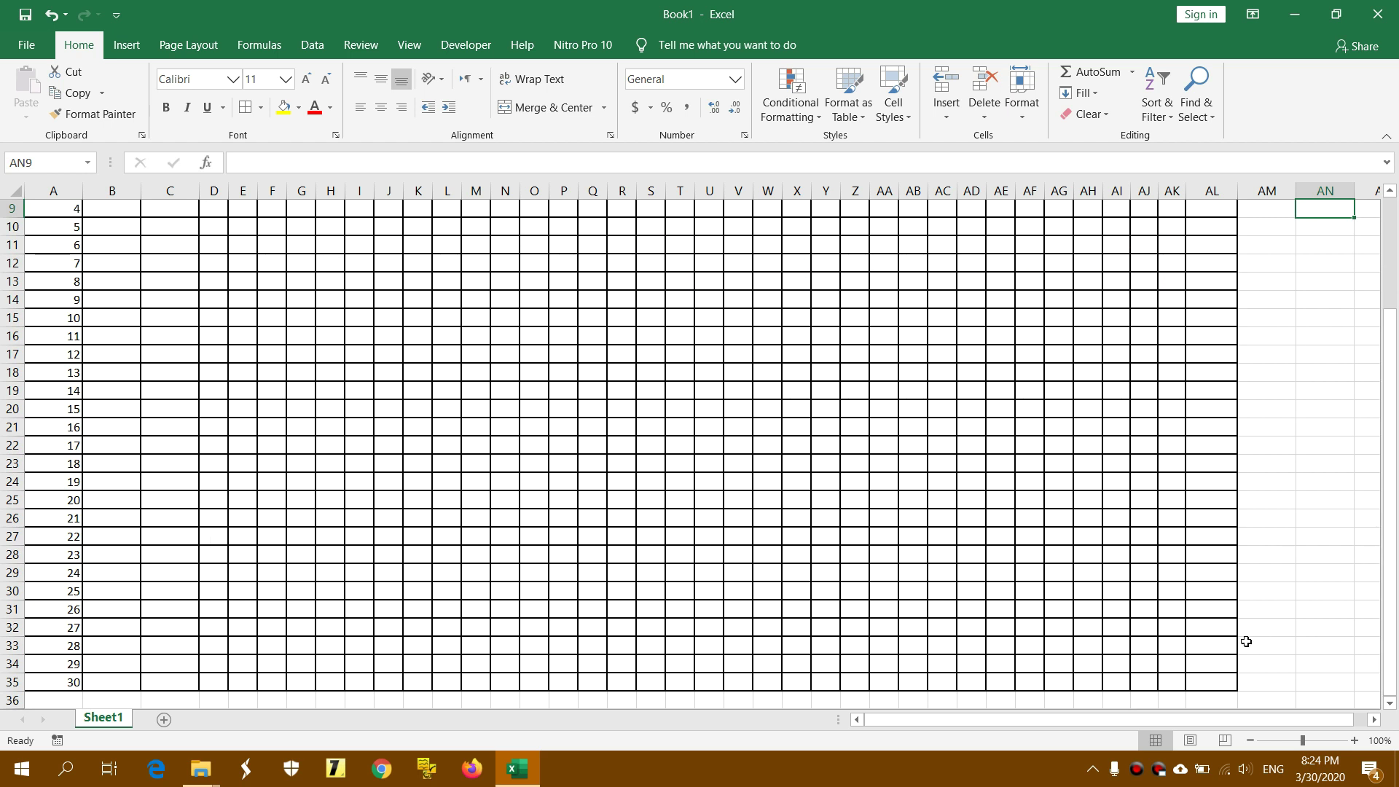
{"action": "left_click", "coordinate": [1252, 699]}
{"action": "key", "text": "Down"}
{"action": "key", "text": "Down"}
{"action": "key", "text": "Down"}
{"action": "key", "text": "Down"}
{"action": "key", "text": "Down"}
{"action": "key", "text": "Down"}
{"action": "key", "text": "Down"}
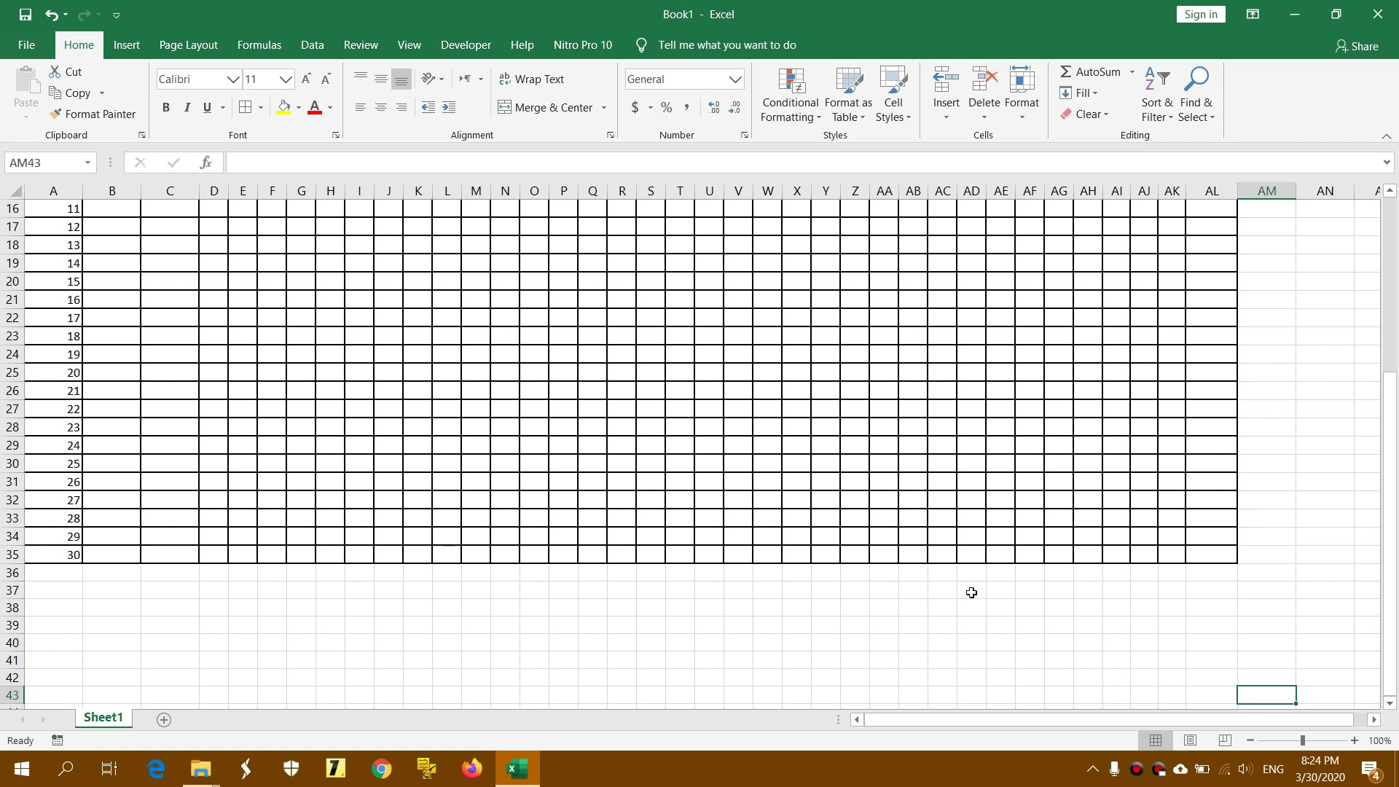
{"action": "left_click", "coordinate": [971, 592]}
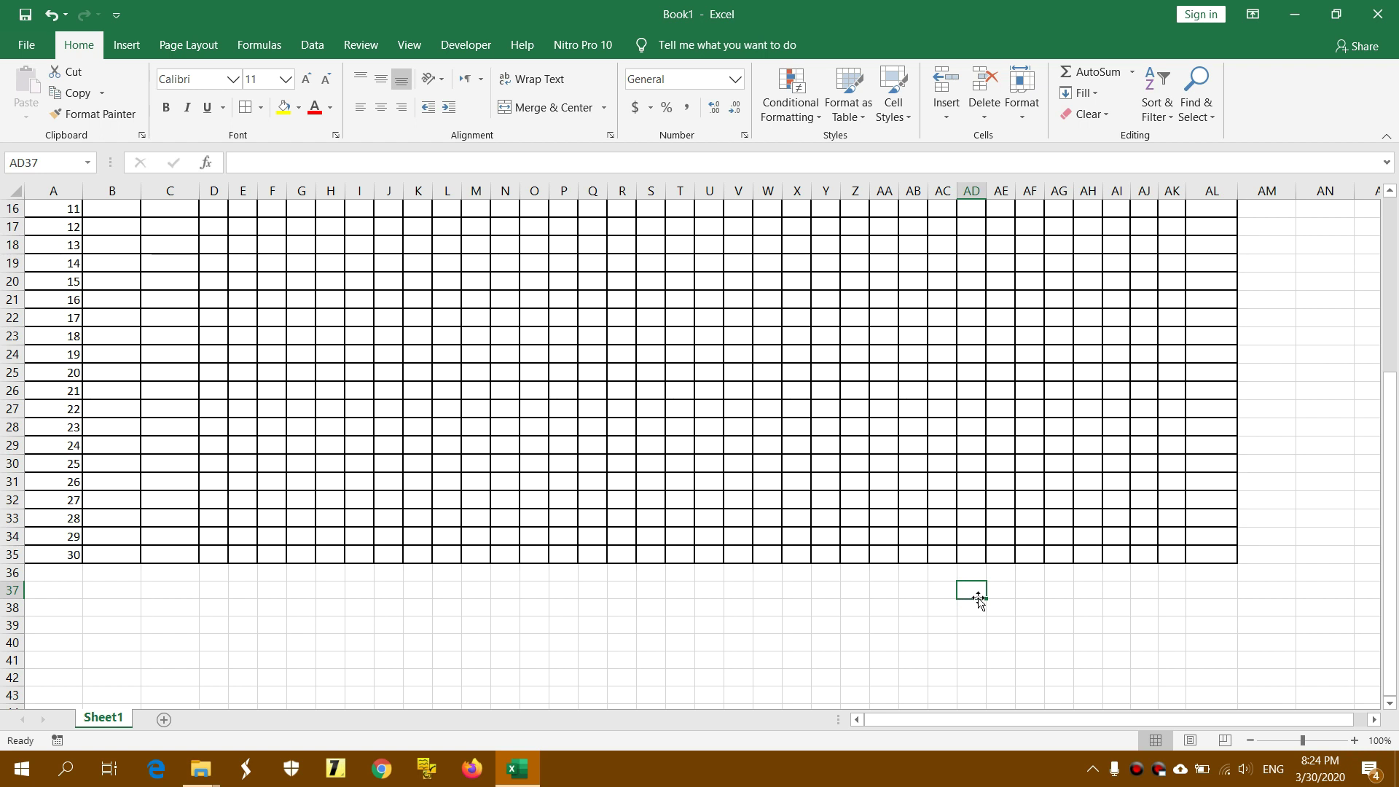
{"action": "type", "text": "Indonesia"}
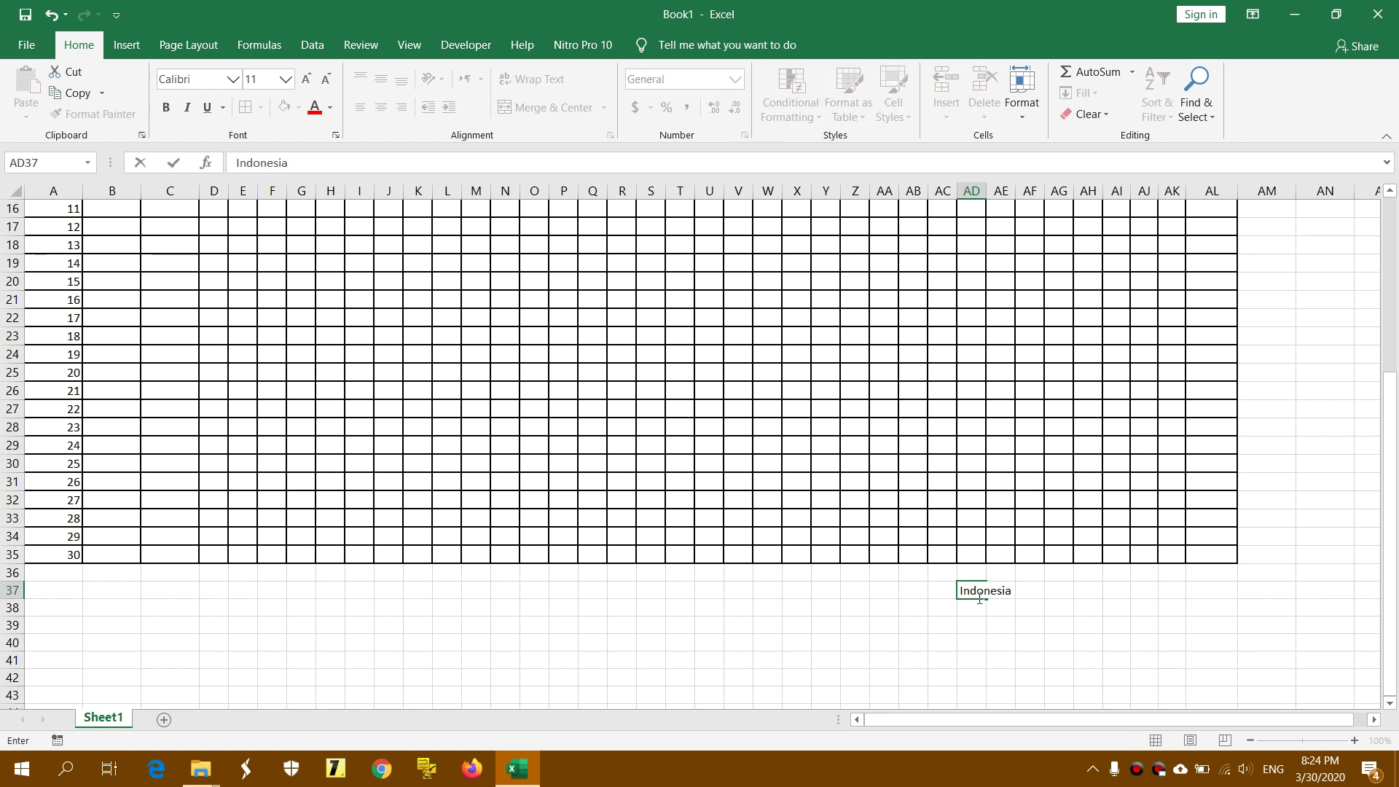
{"action": "type", "text": ",          "}
{"action": "type", "text": "Januari "}
{"action": "type", "text": "2020"}
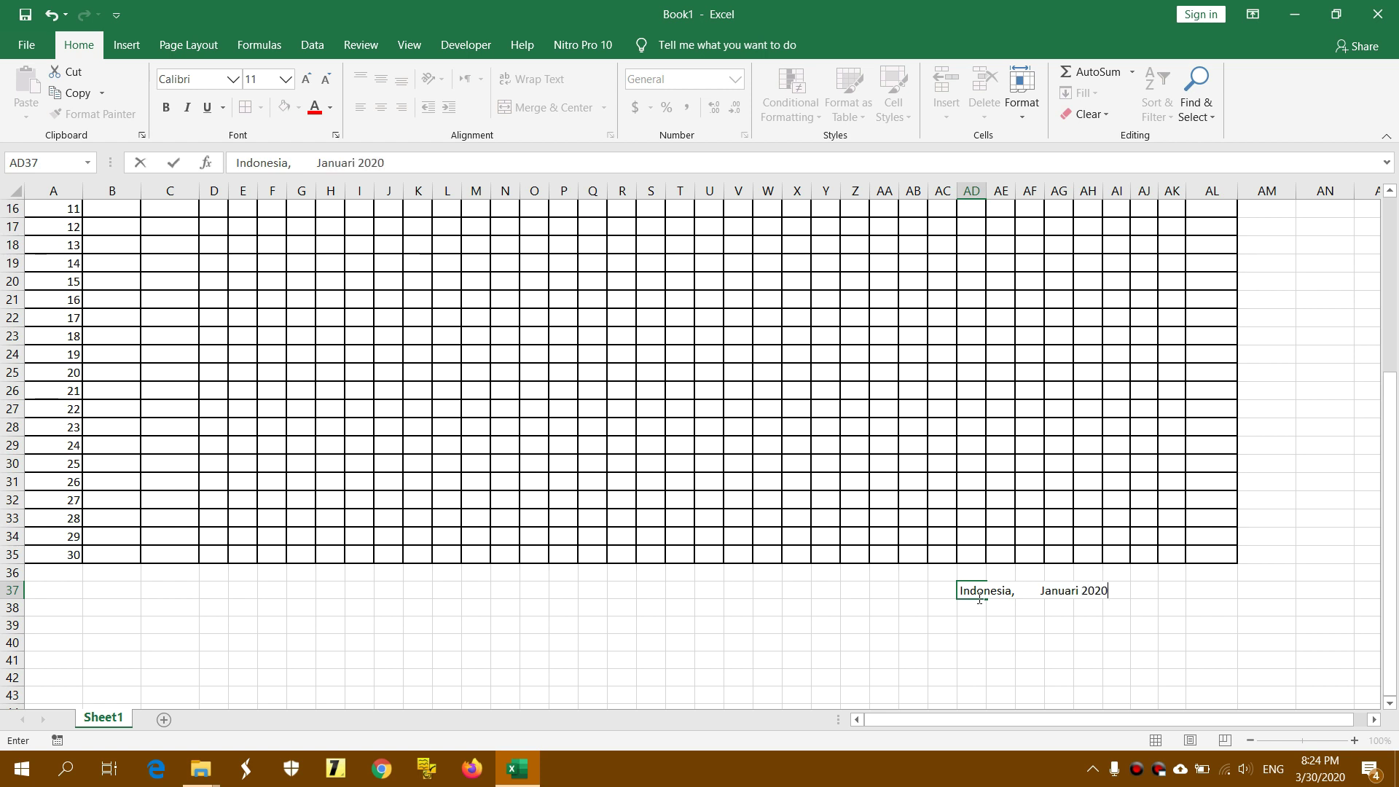
- Commit the date line in AD37 and enter 'Wali Kelas' in AD38
{"action": "key", "text": "Return"}
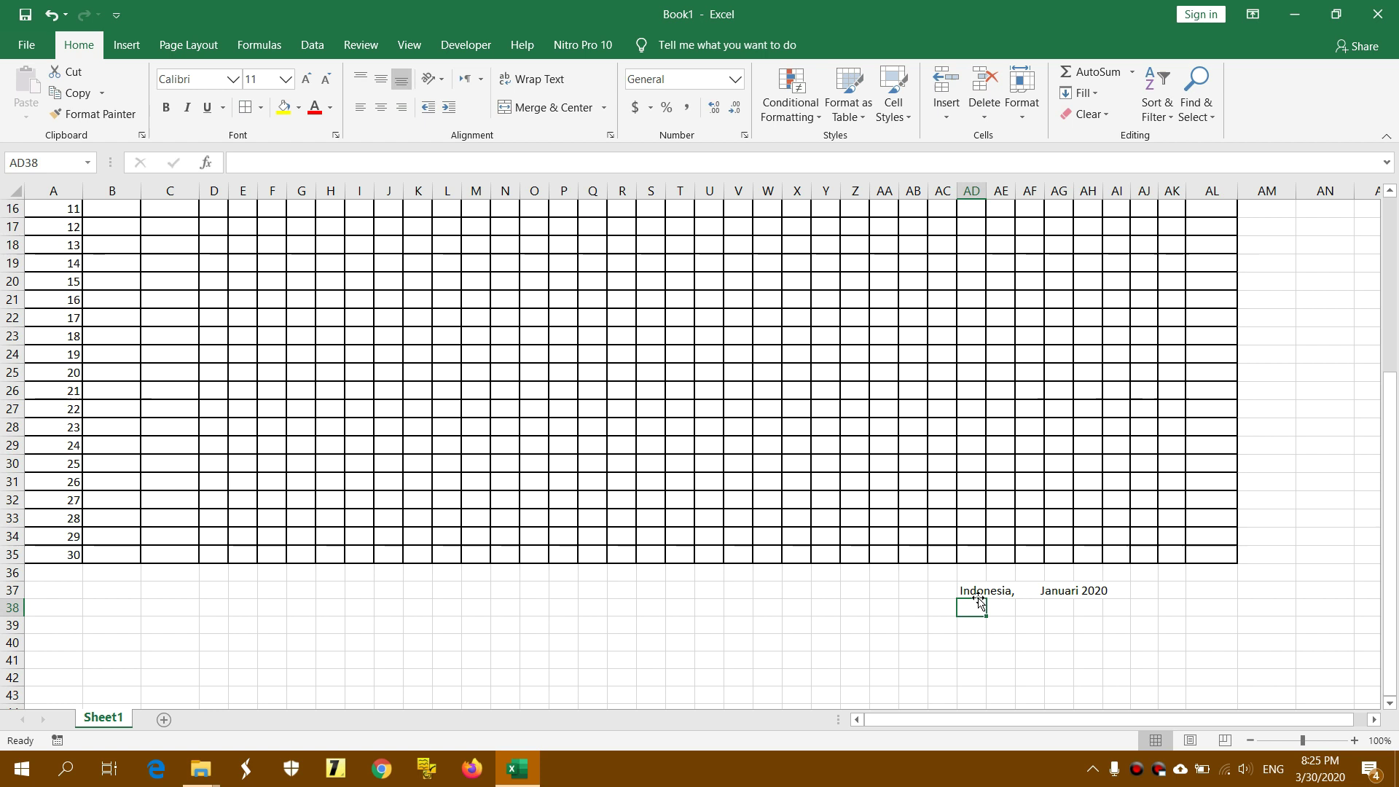
{"action": "type", "text": "Wali"}
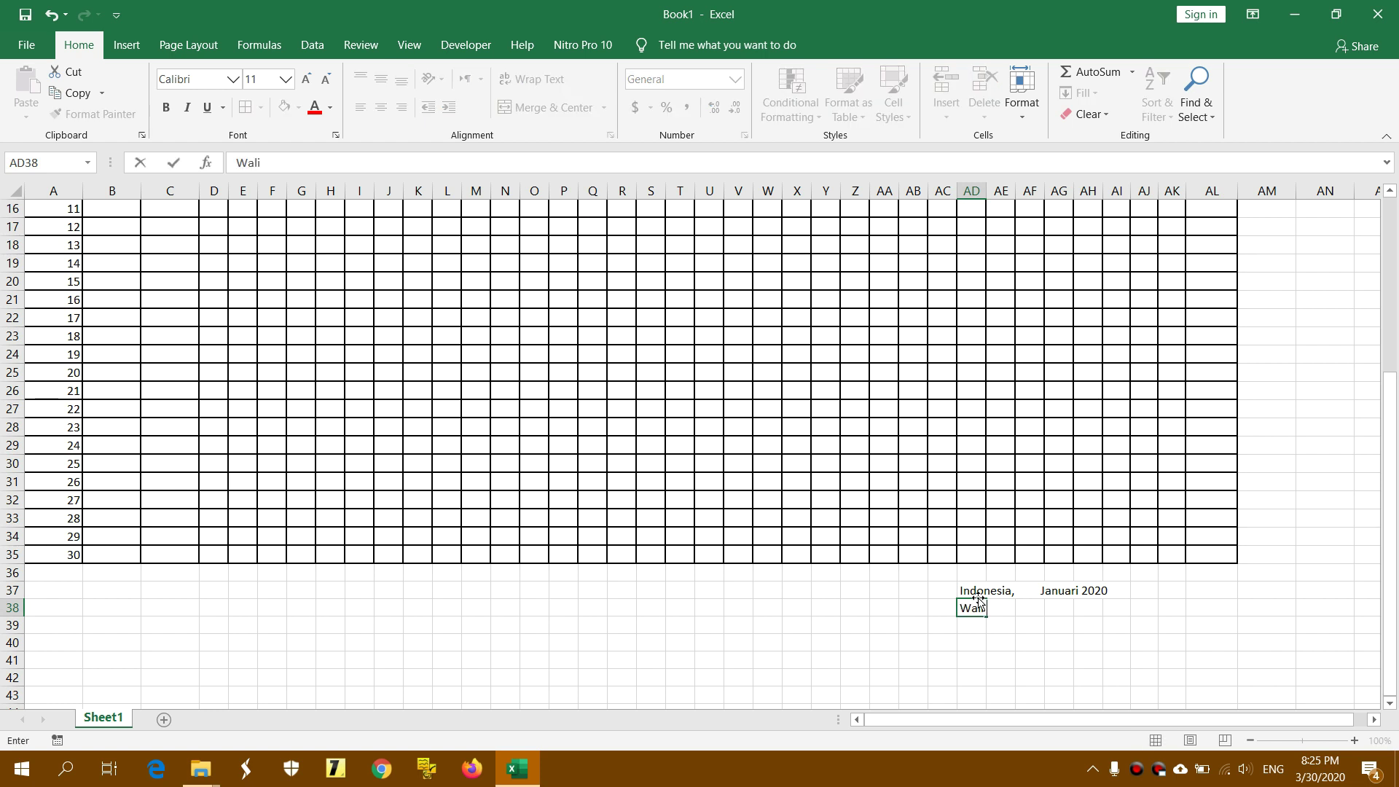
{"action": "type", "text": " Kelas"}
{"action": "left_click", "coordinate": [980, 645]}
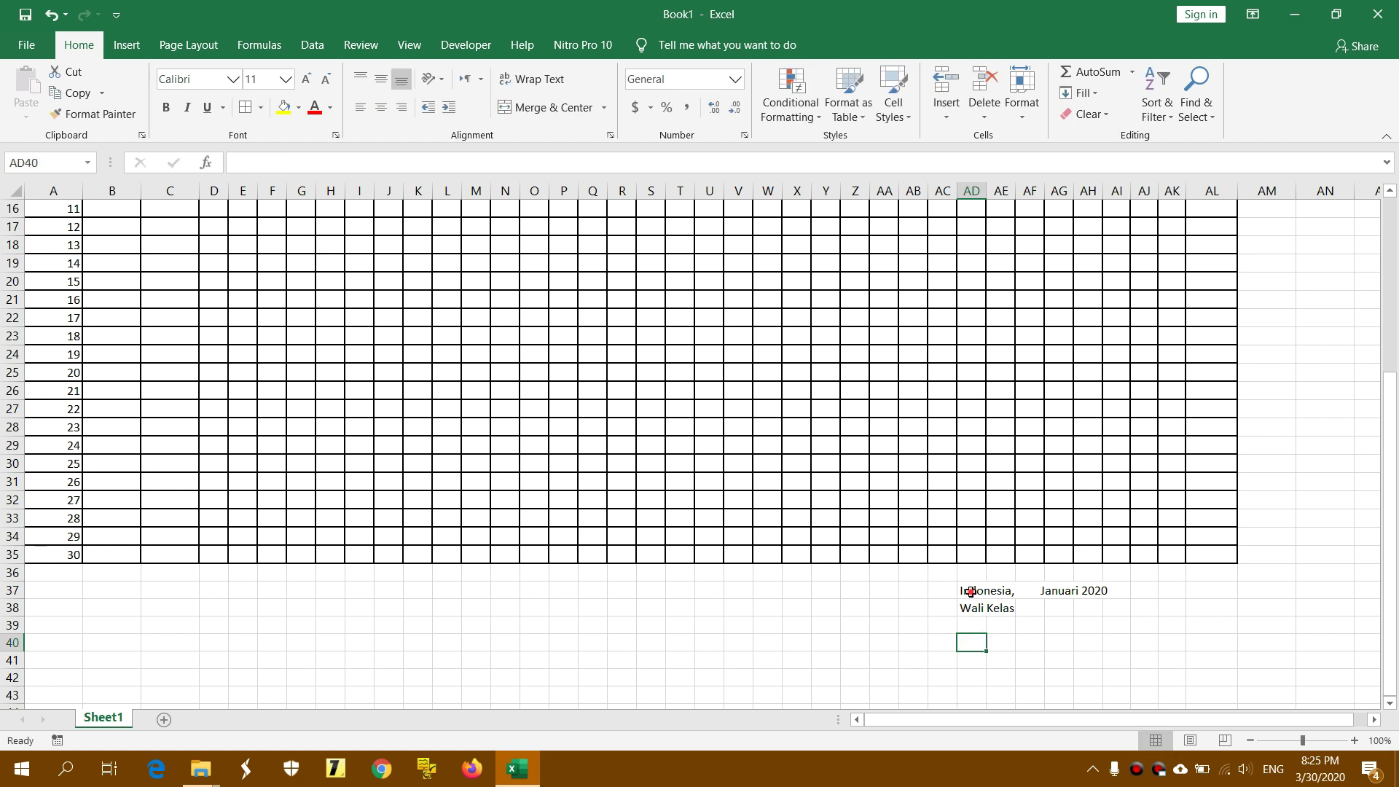
- Merge and centre the date line across AD37:AI37 and Wali Kelas across AD38:AI38
{"action": "left_click", "coordinate": [976, 592]}
{"action": "left_click_drag", "start_coordinate": [976, 592], "coordinate": [1124, 593]}
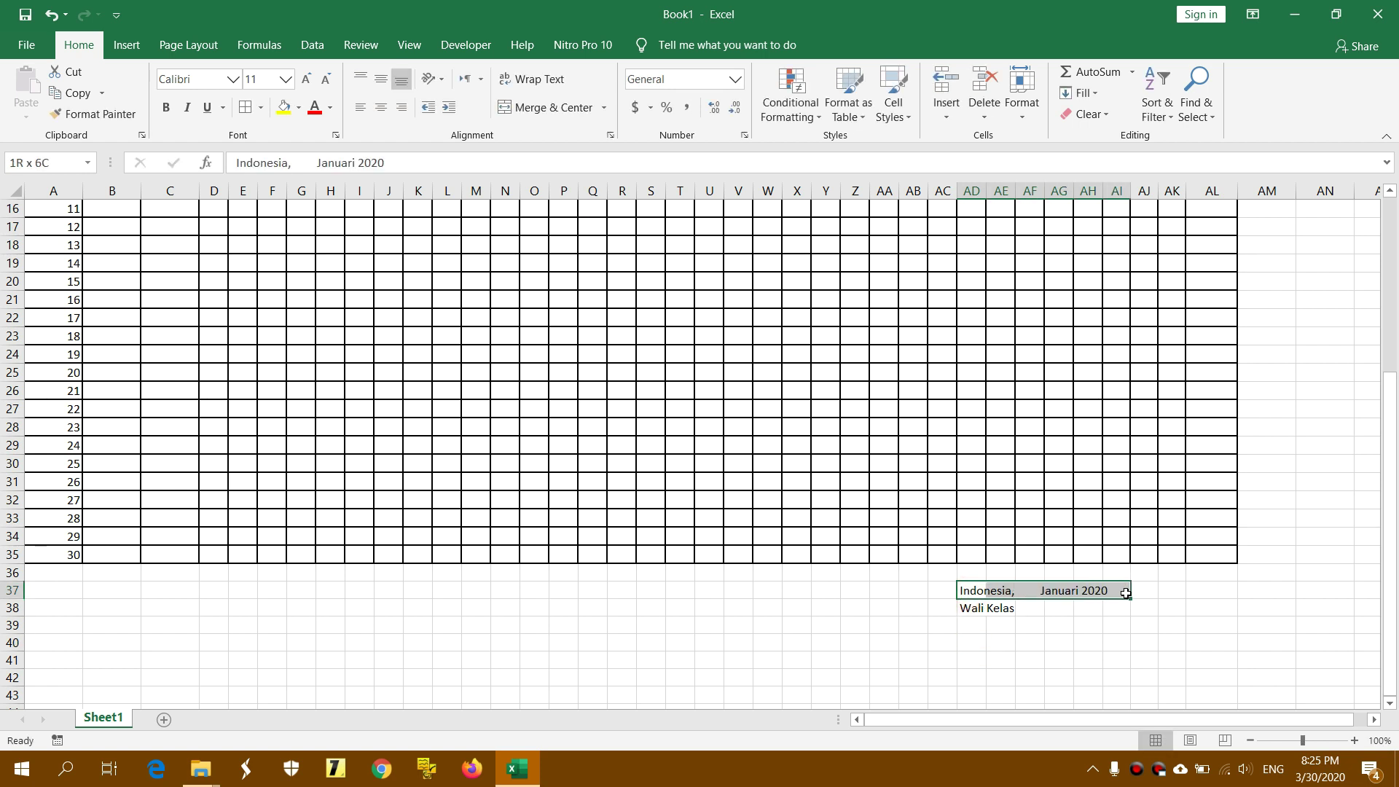
{"action": "left_click", "coordinate": [533, 110]}
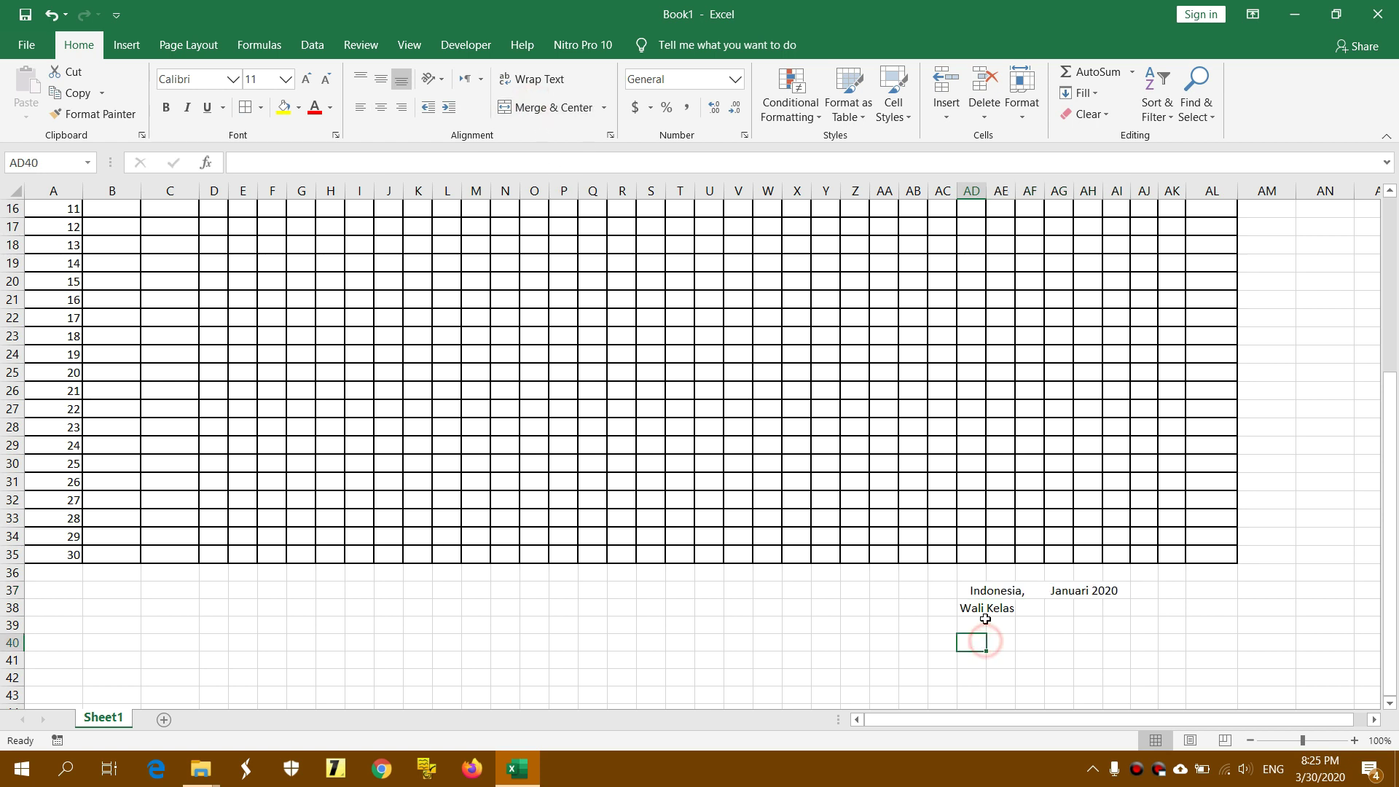
{"action": "left_click_drag", "start_coordinate": [972, 608], "coordinate": [1122, 611]}
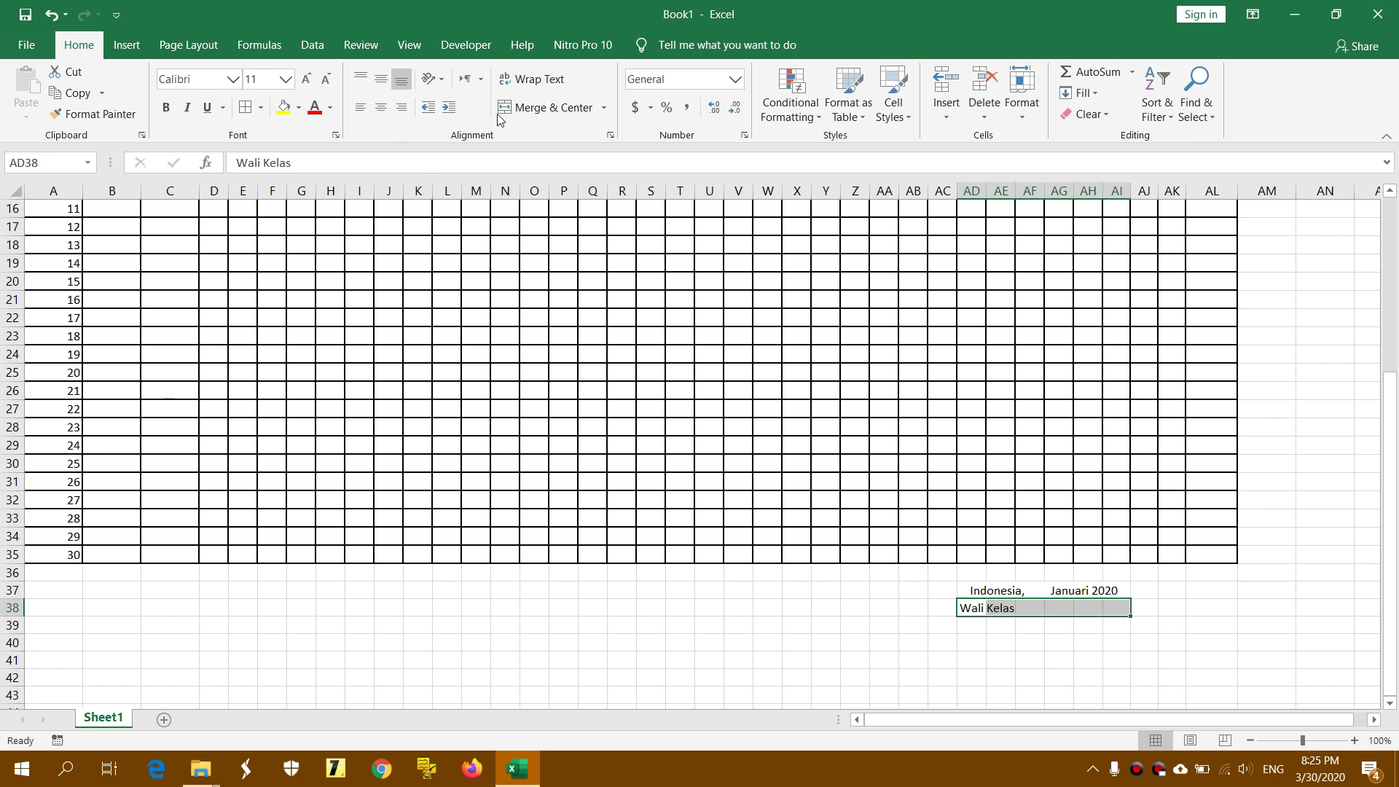
{"action": "left_click", "coordinate": [550, 107]}
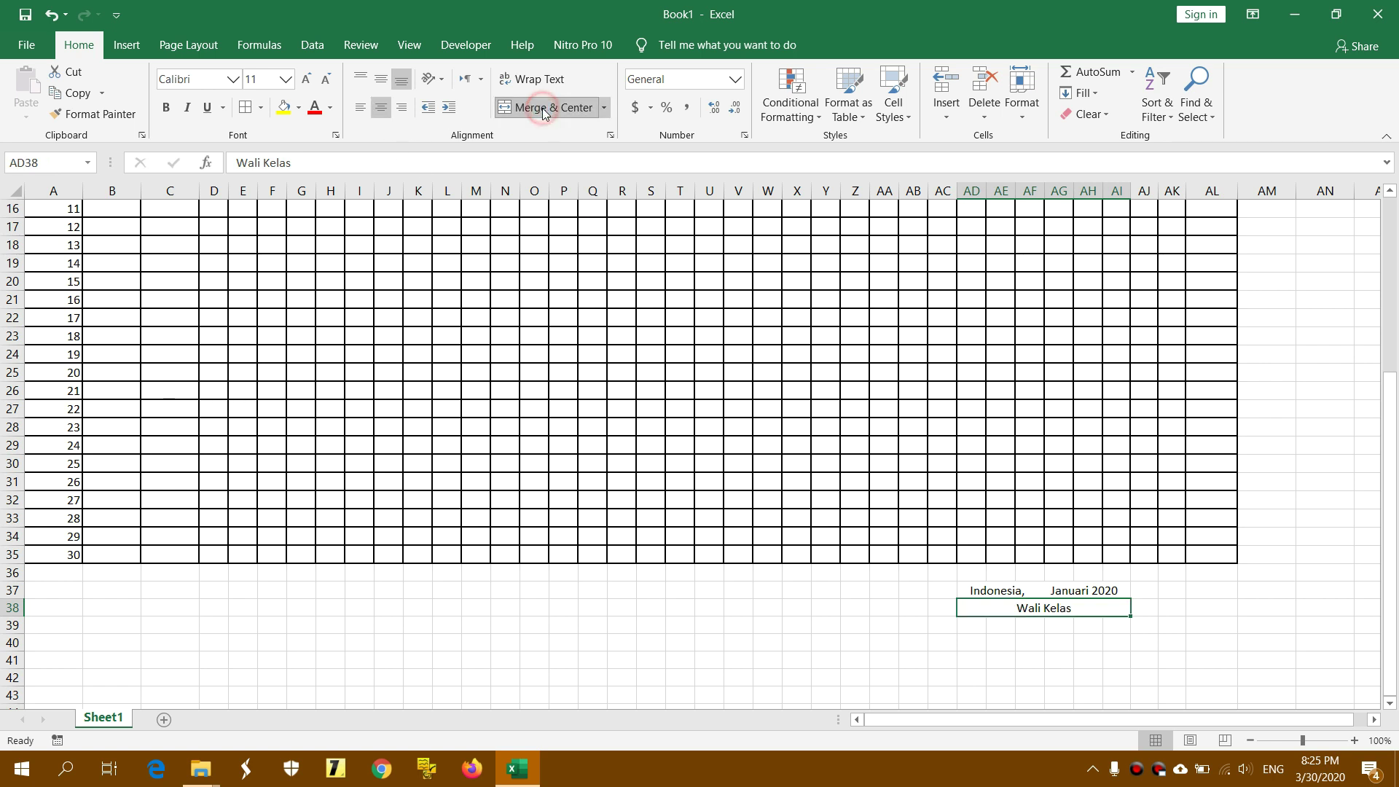
{"action": "left_click", "coordinate": [1161, 627]}
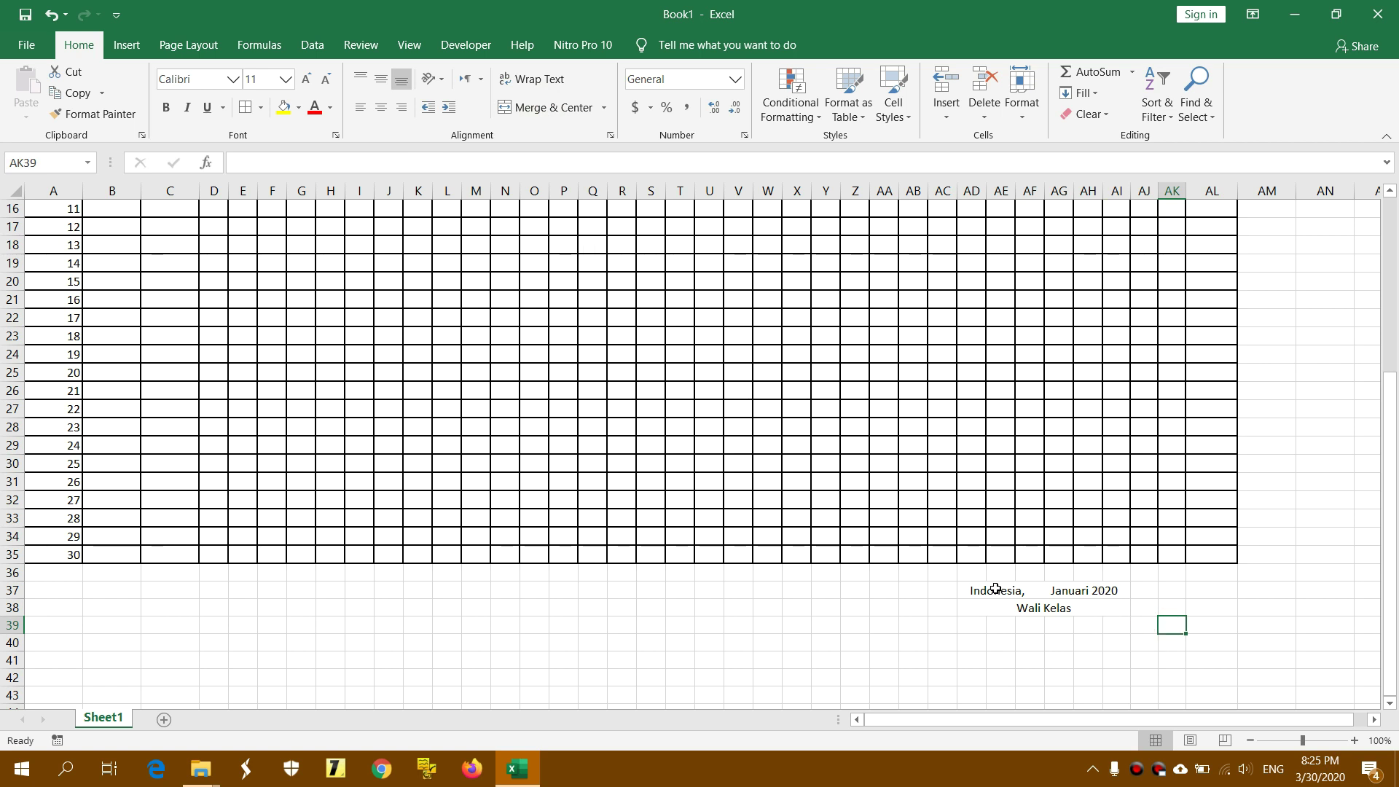
{"action": "left_click_drag", "start_coordinate": [997, 590], "coordinate": [1033, 604]}
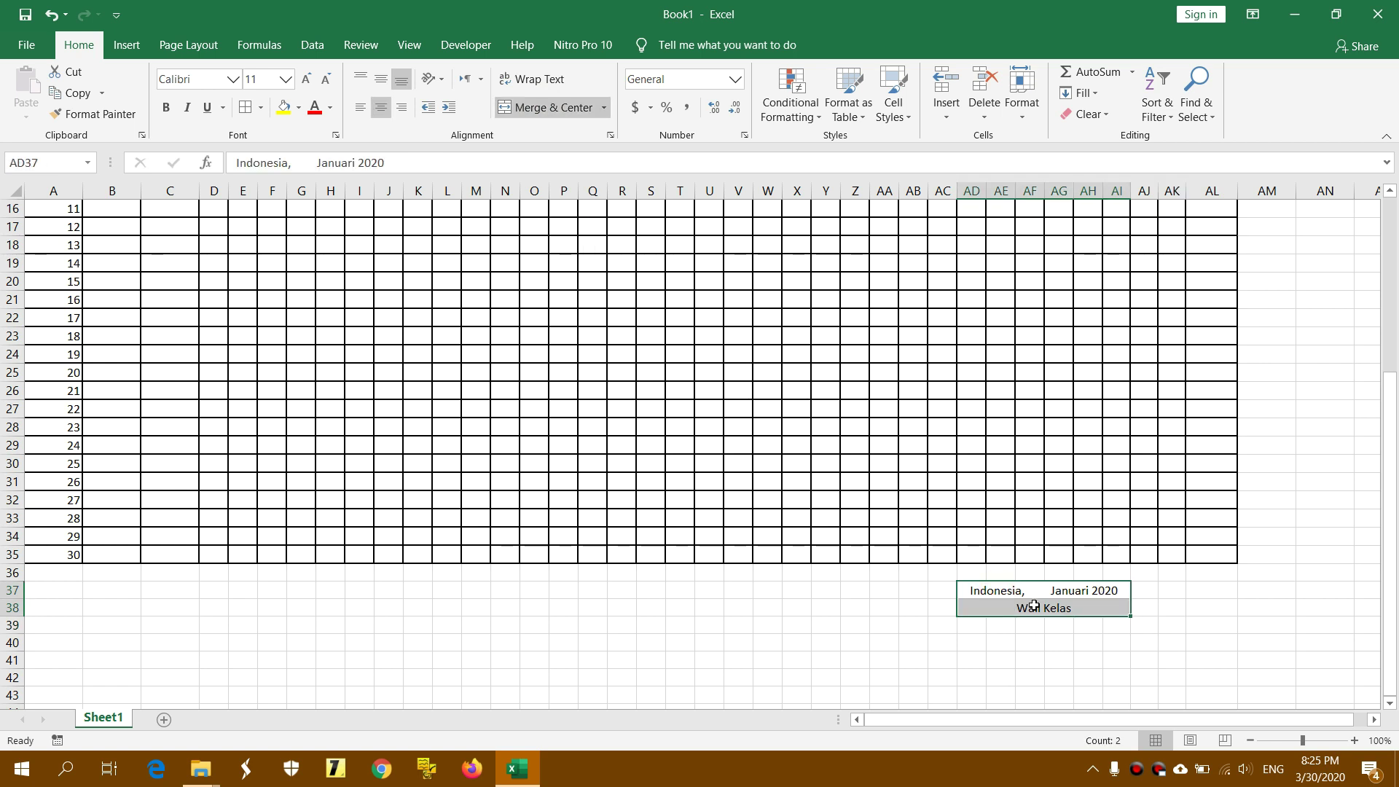
{"action": "left_click", "coordinate": [1048, 647]}
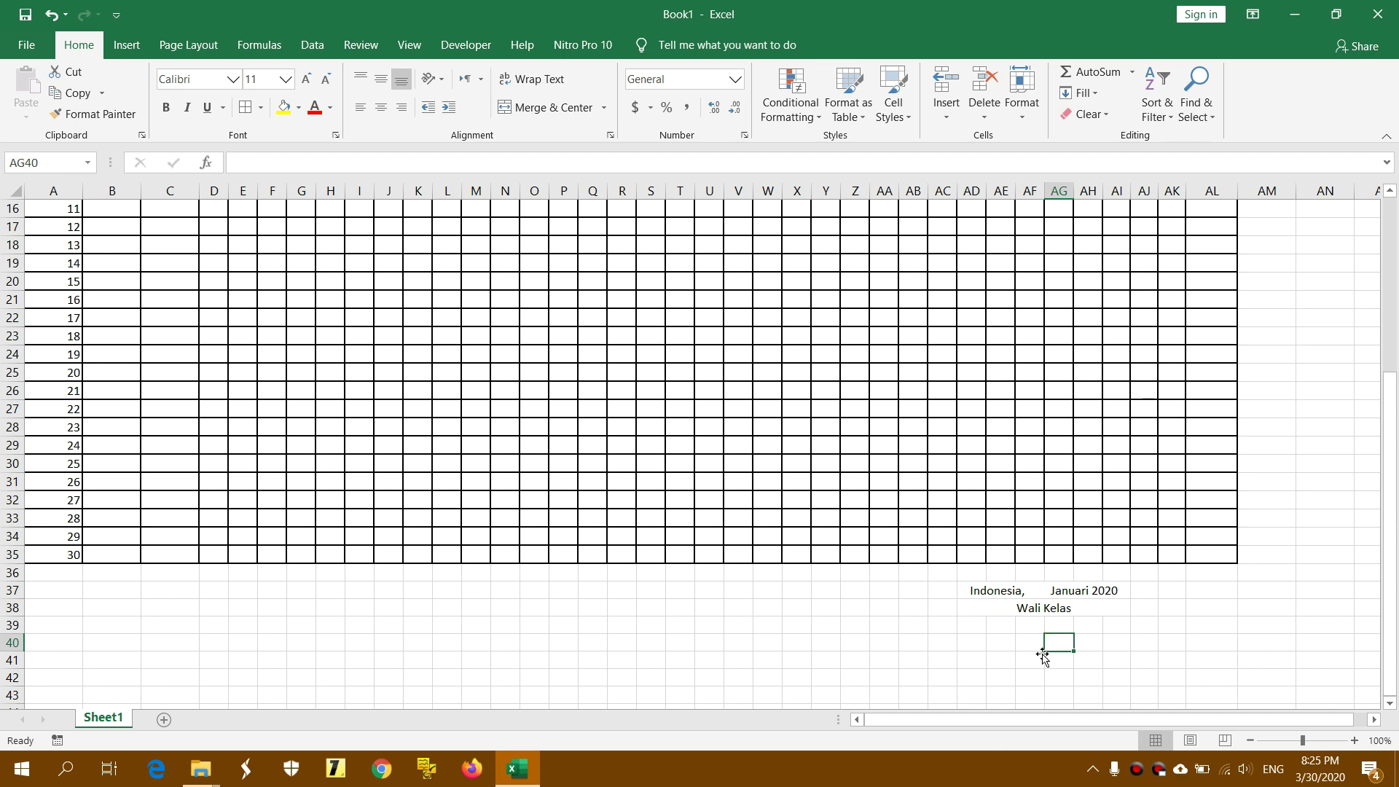
- Zoom out to 50%, then back in to 70% to see the table and signature block
{"action": "left_click", "coordinate": [1250, 740]}
{"action": "left_click", "coordinate": [1250, 740]}
{"action": "left_click", "coordinate": [1250, 740]}
{"action": "left_click", "coordinate": [1250, 741]}
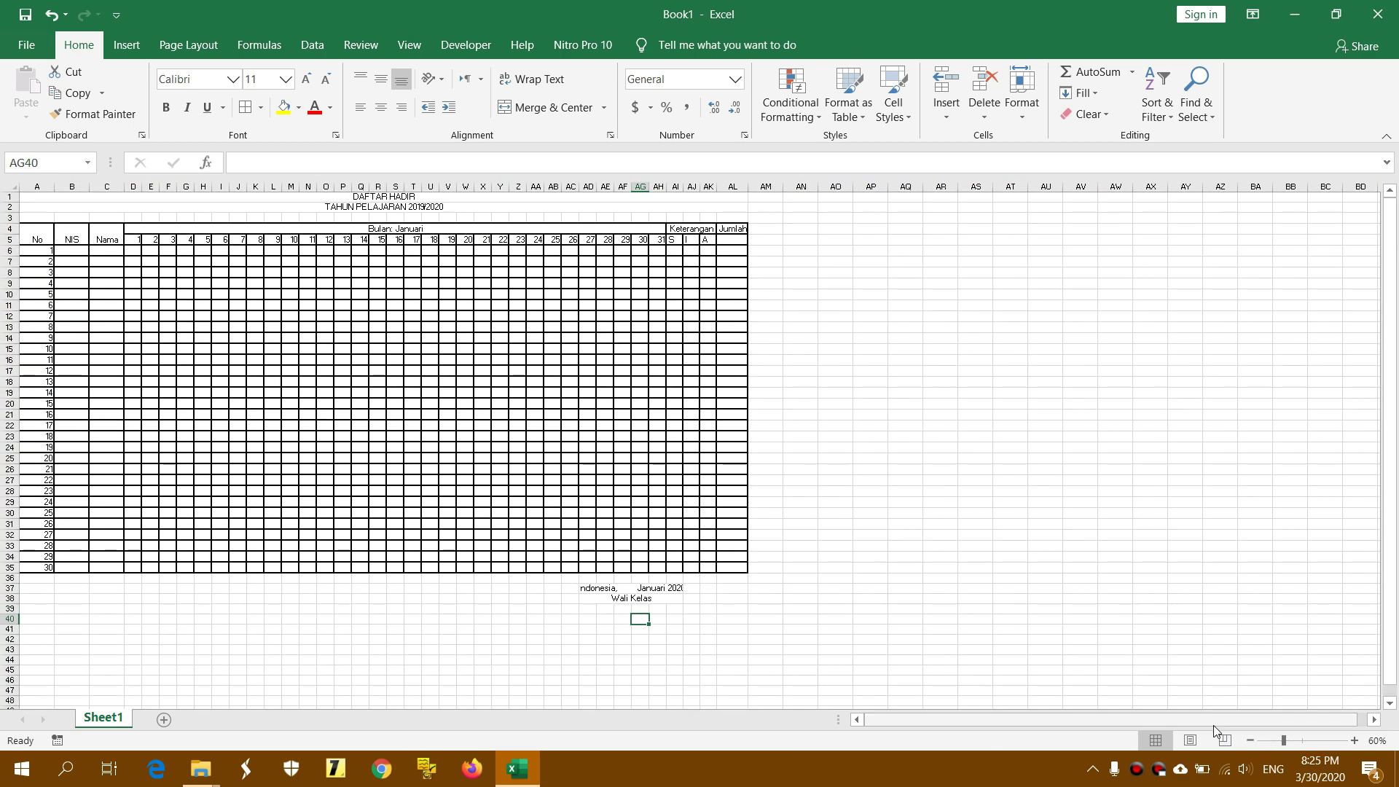
{"action": "left_click", "coordinate": [1248, 740]}
{"action": "left_click", "coordinate": [1031, 563]}
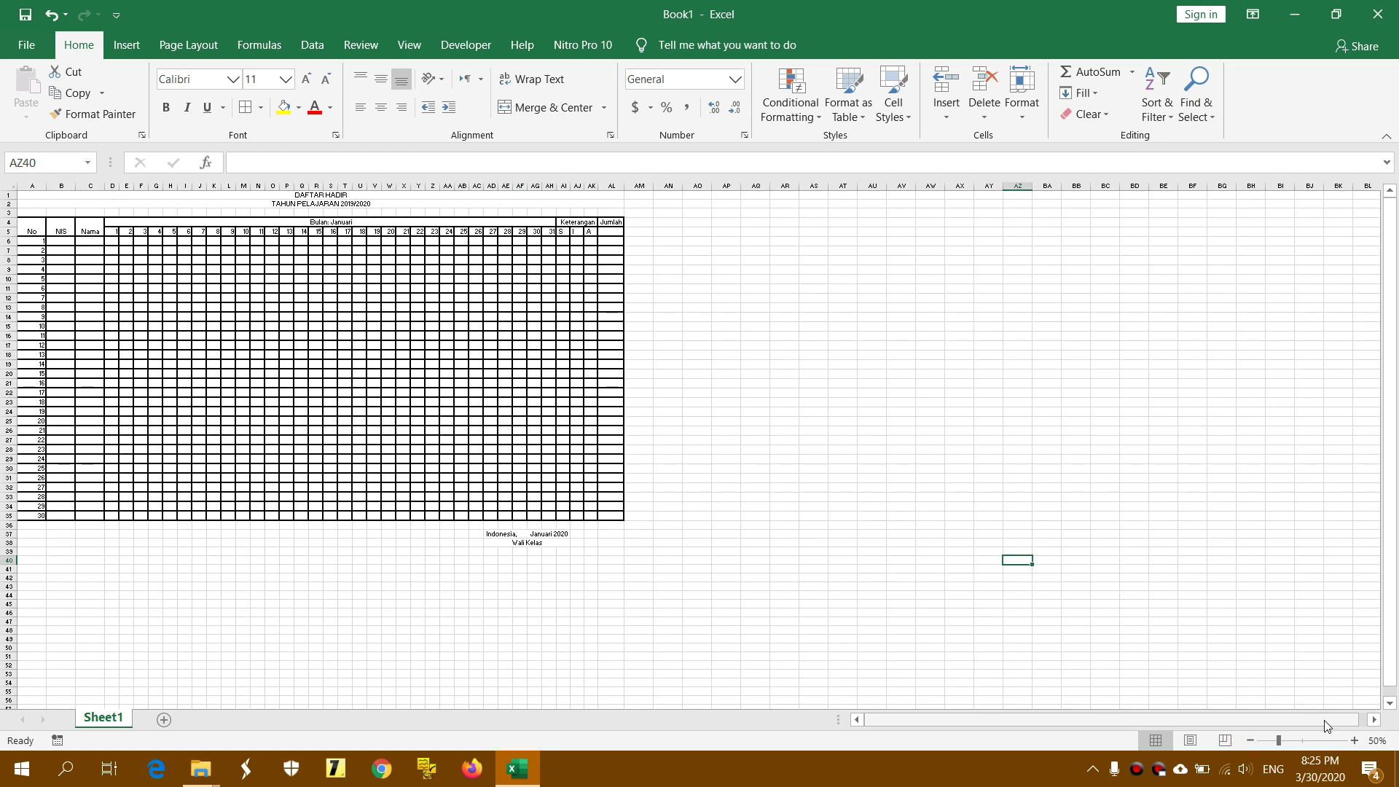
{"action": "left_click", "coordinate": [1354, 740]}
{"action": "left_click", "coordinate": [1354, 740]}
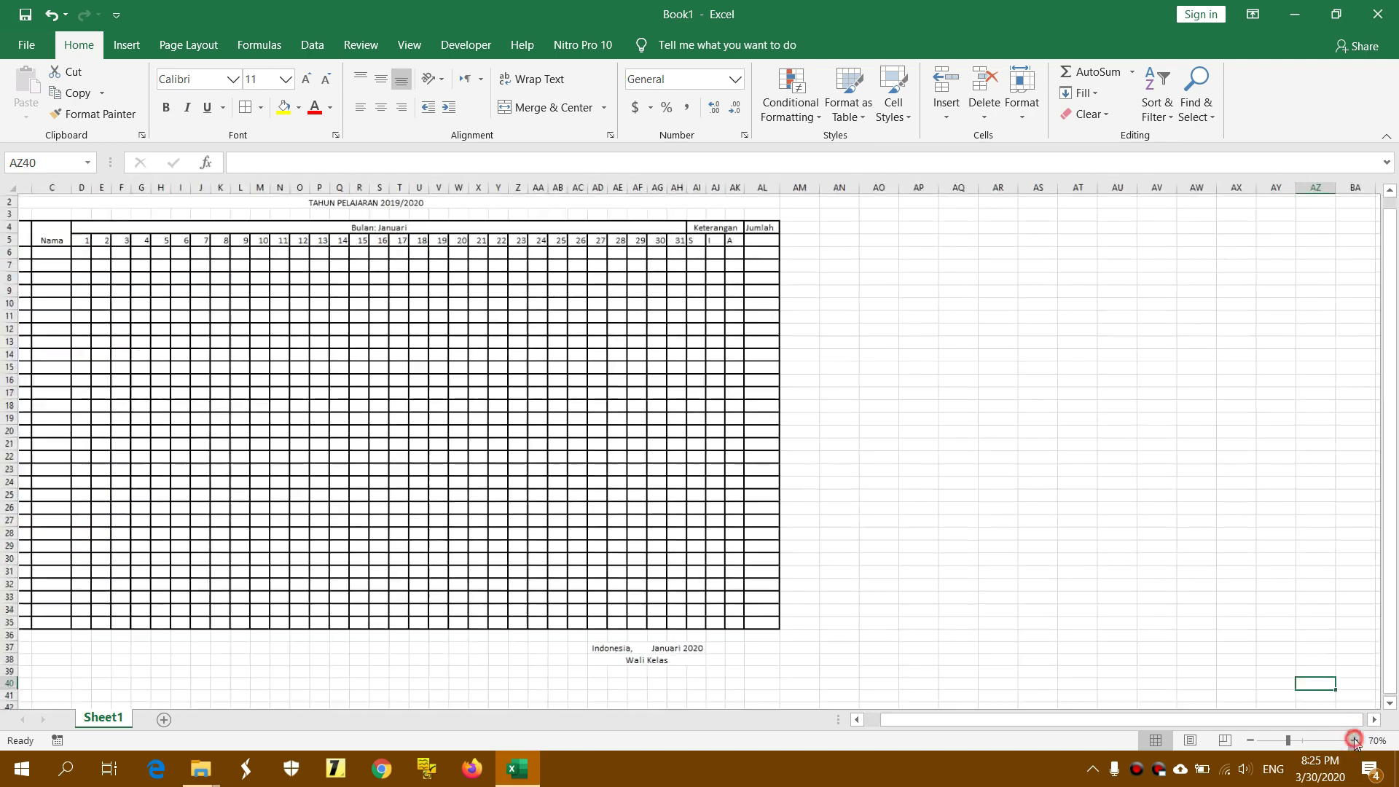
{"action": "left_click", "coordinate": [1083, 575]}
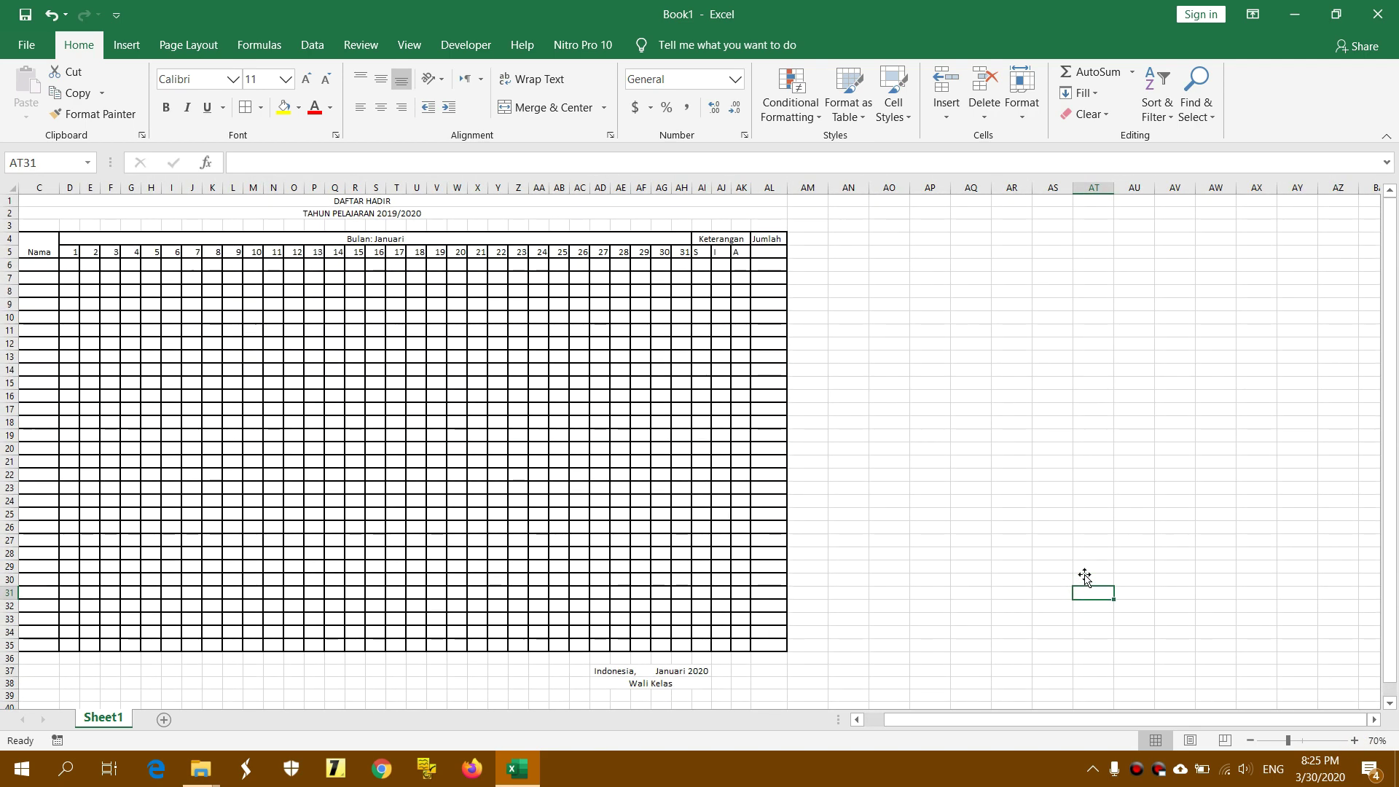
{"action": "left_click", "coordinate": [927, 513]}
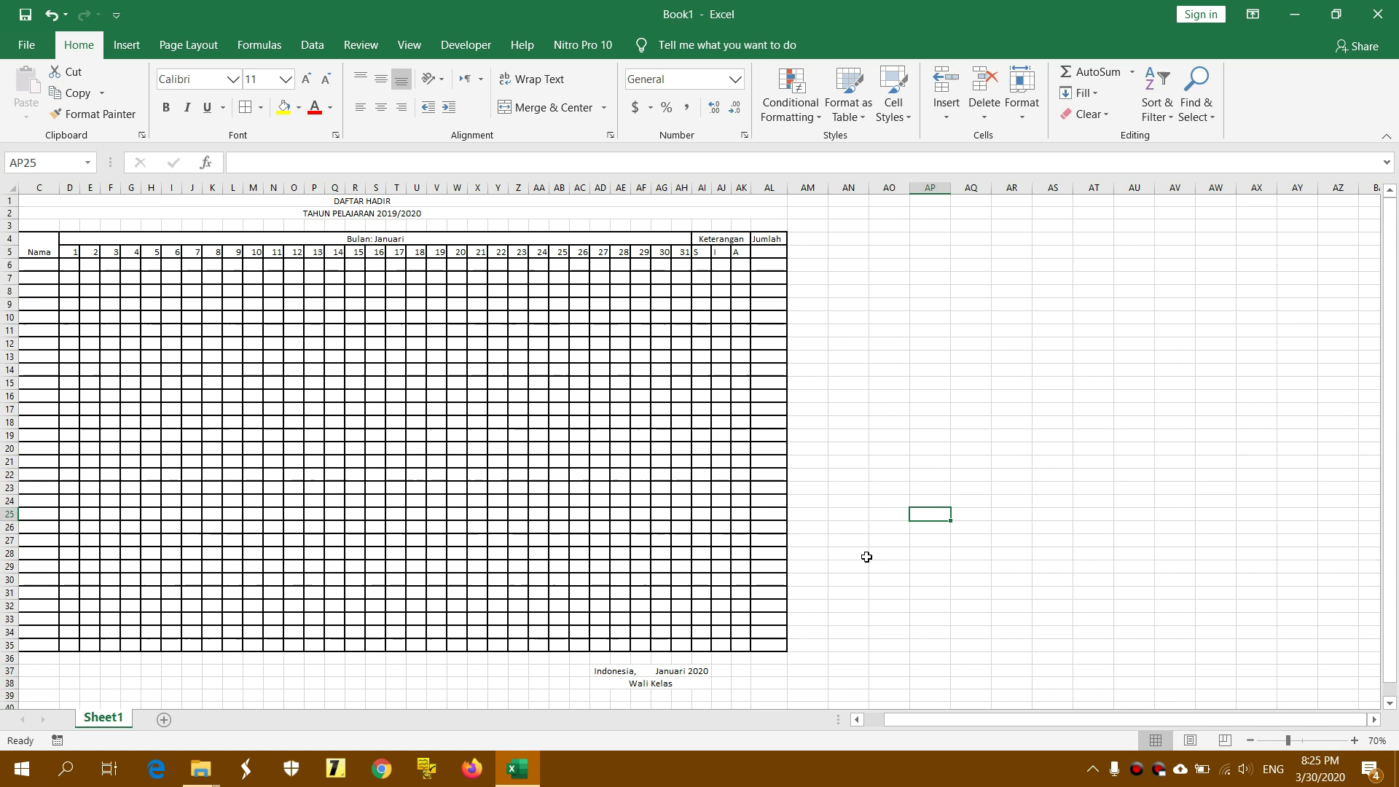
- Set the whole sheet, titles through signature block, to Times New Roman size 12
{"action": "left_click_drag", "start_coordinate": [35, 200], "coordinate": [619, 382]}
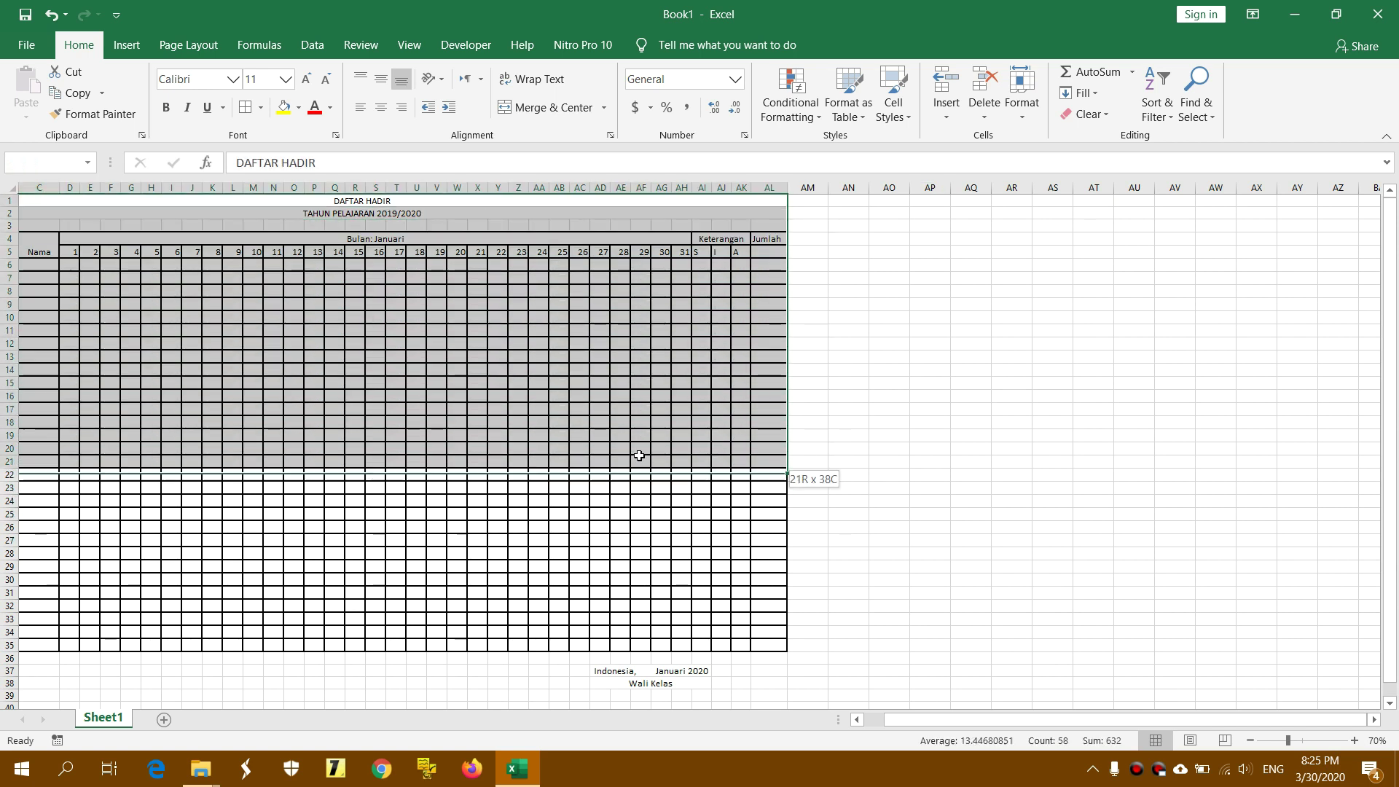
{"action": "left_click_drag", "start_coordinate": [620, 382], "coordinate": [644, 686]}
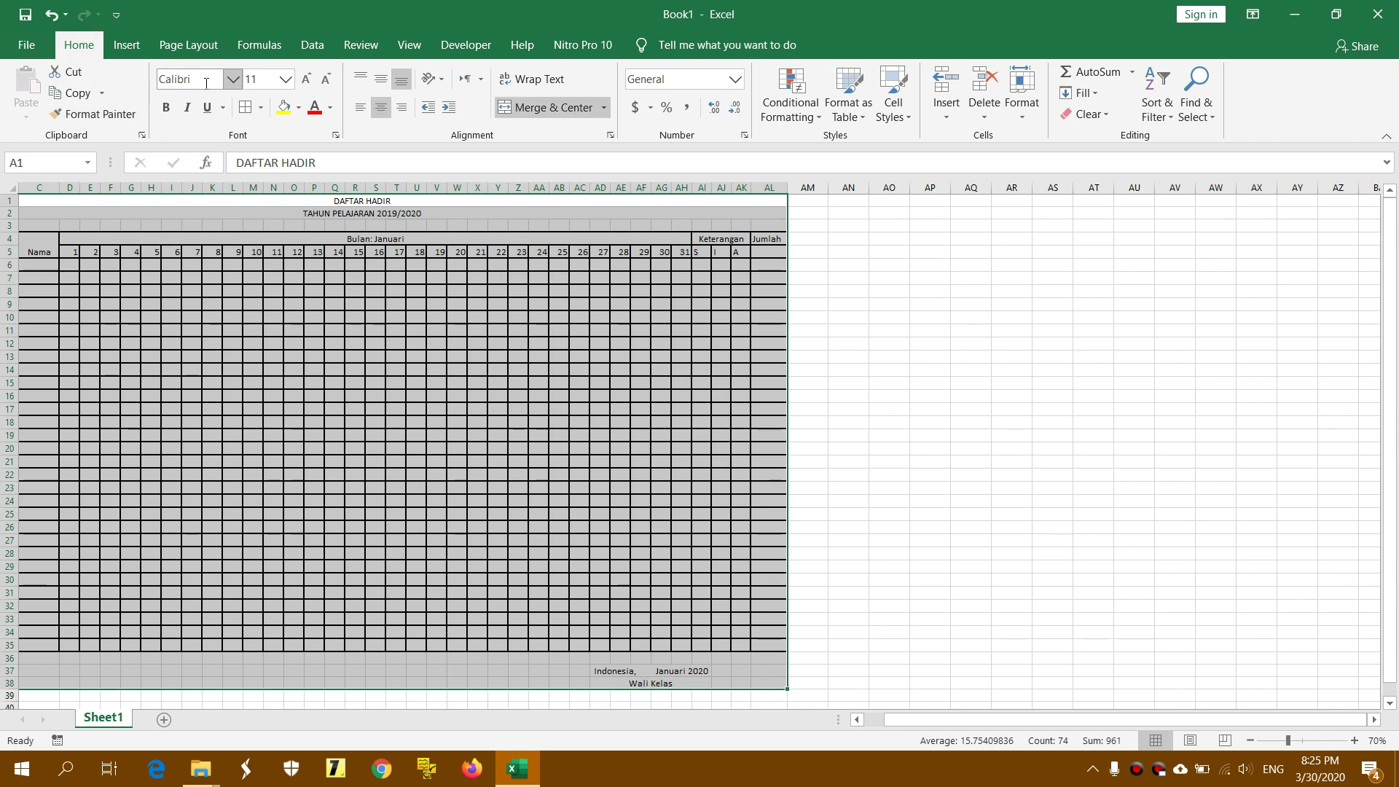
{"action": "left_click", "coordinate": [233, 80]}
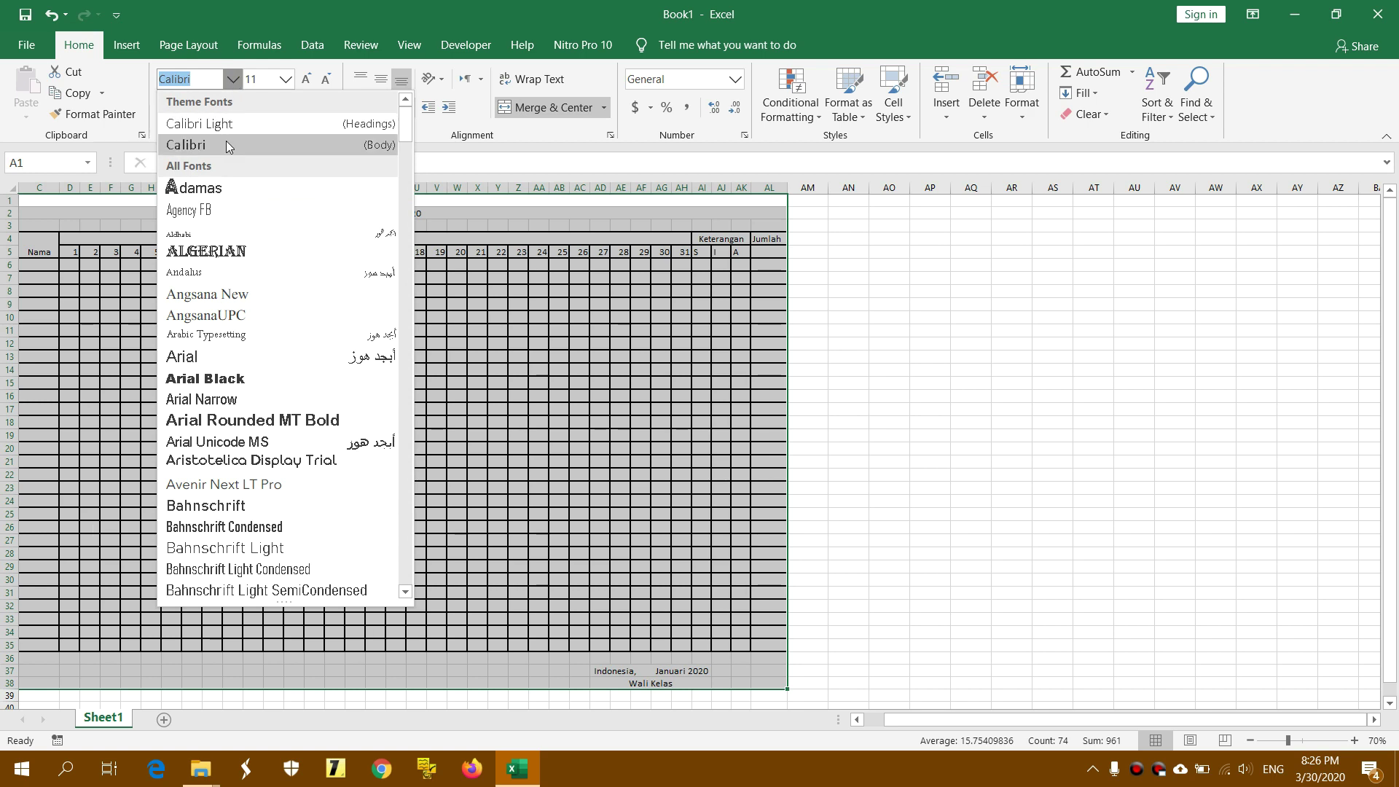
{"action": "left_click_drag", "start_coordinate": [408, 125], "coordinate": [438, 552]}
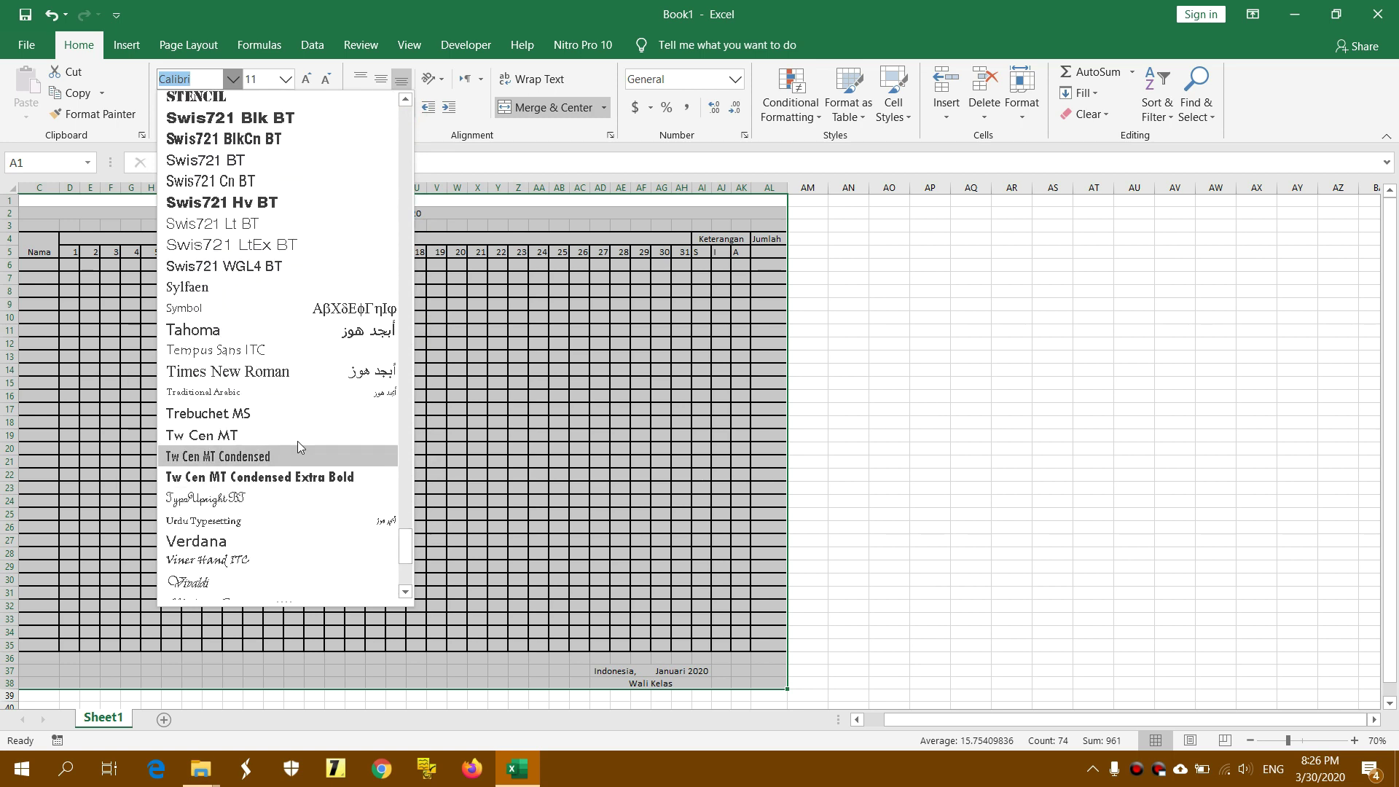
{"action": "left_click", "coordinate": [249, 371]}
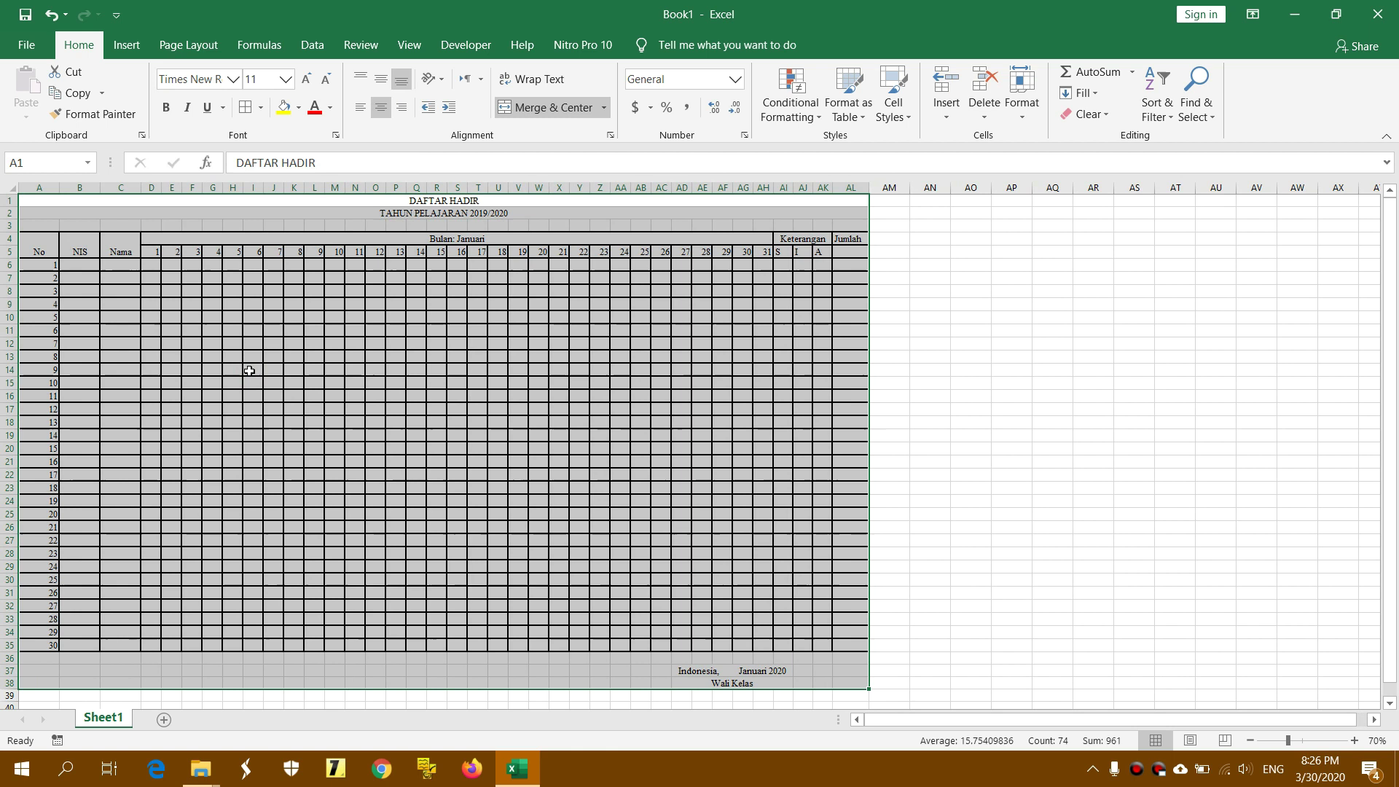
{"action": "left_click", "coordinate": [285, 79]}
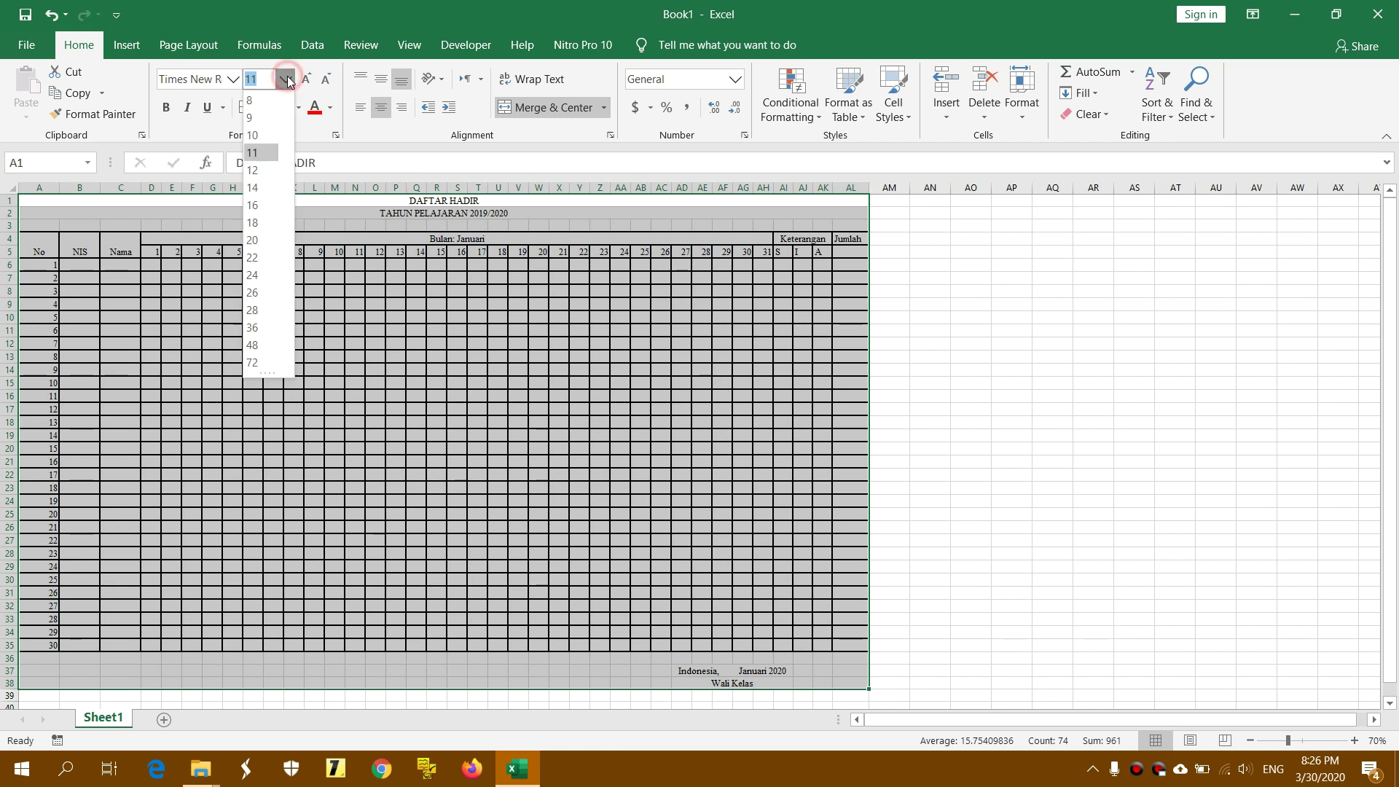
{"action": "left_click", "coordinate": [259, 171]}
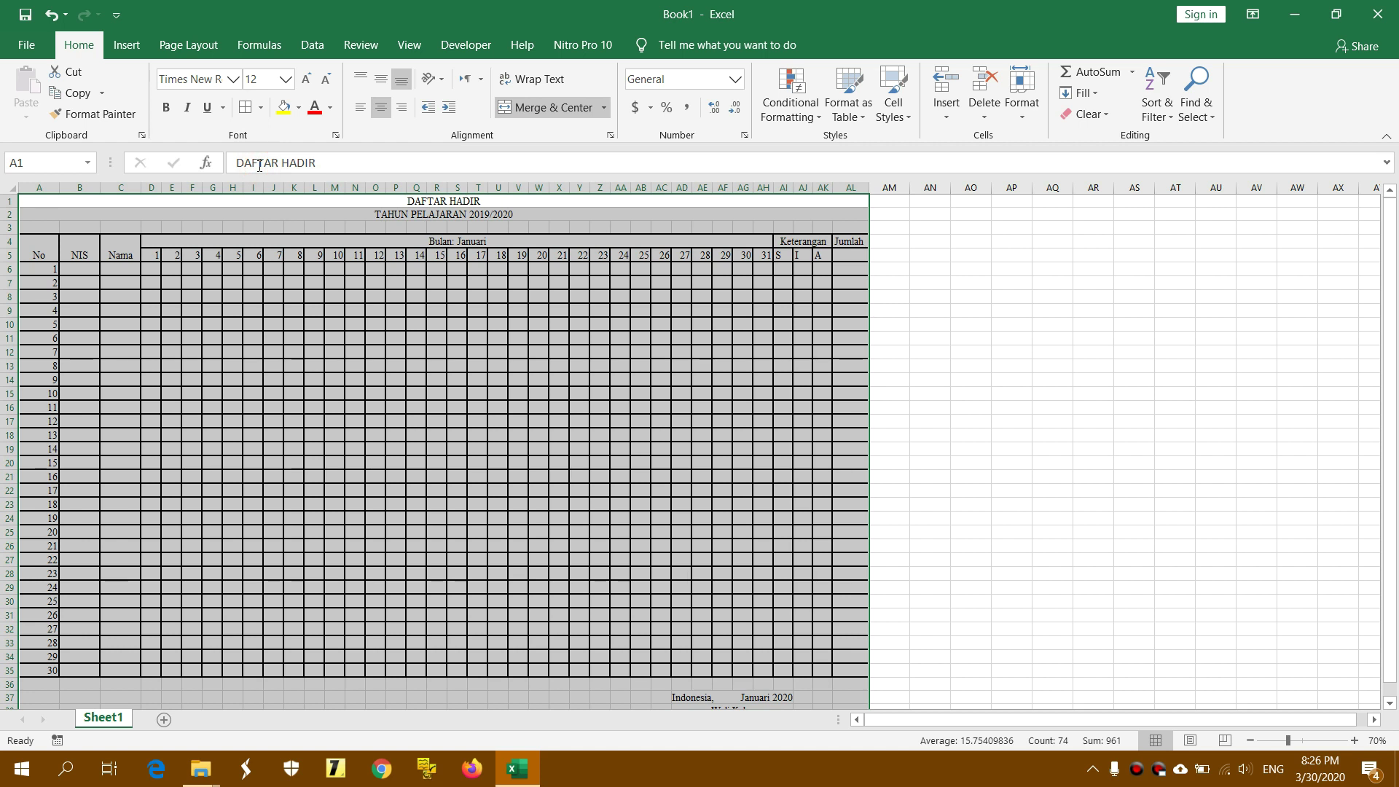
{"action": "left_click", "coordinate": [1094, 239]}
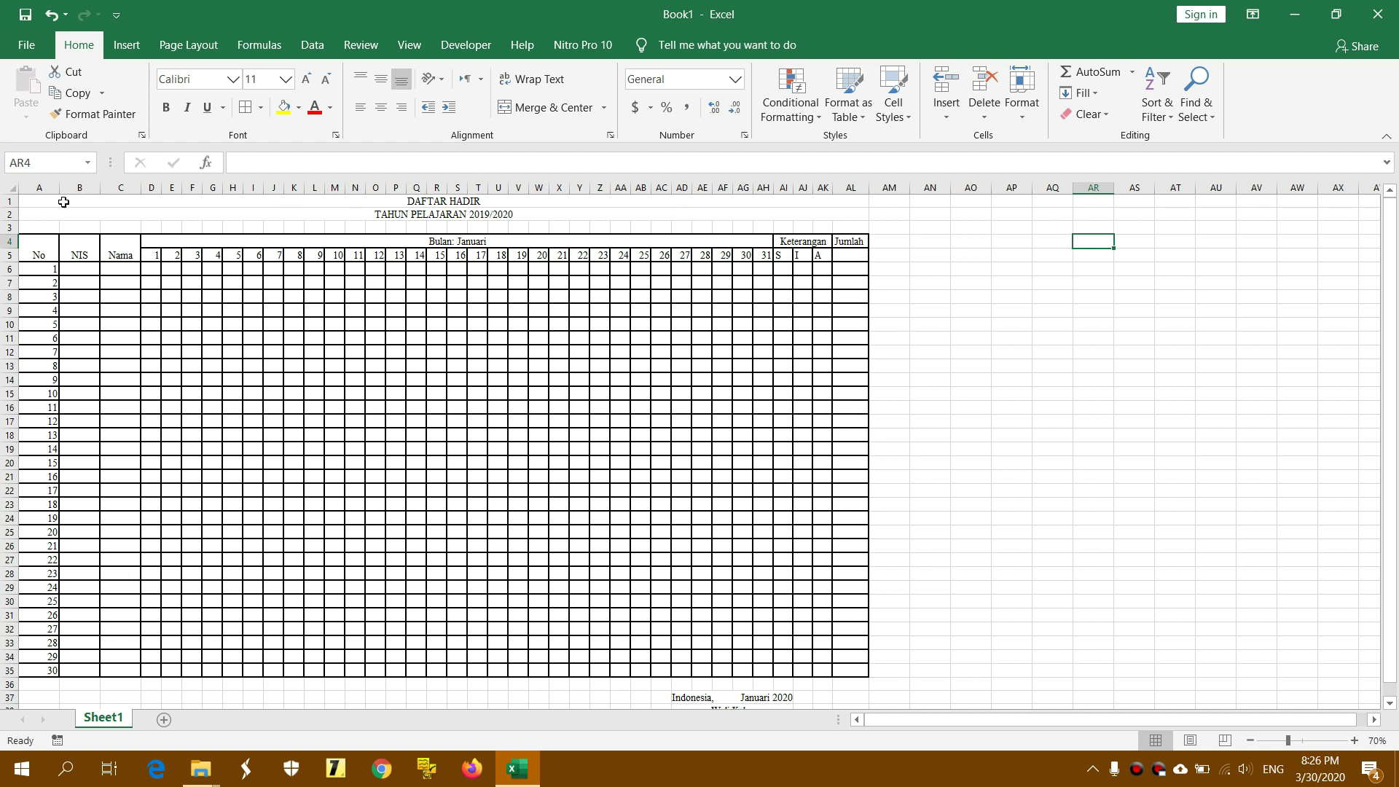
- Make title rows 1–2 taller and bold the two title lines
{"action": "left_click", "coordinate": [13, 202]}
{"action": "left_click_drag", "start_coordinate": [13, 203], "coordinate": [14, 215]}
{"action": "left_click", "coordinate": [460, 224]}
{"action": "left_click_drag", "start_coordinate": [460, 224], "coordinate": [461, 208]}
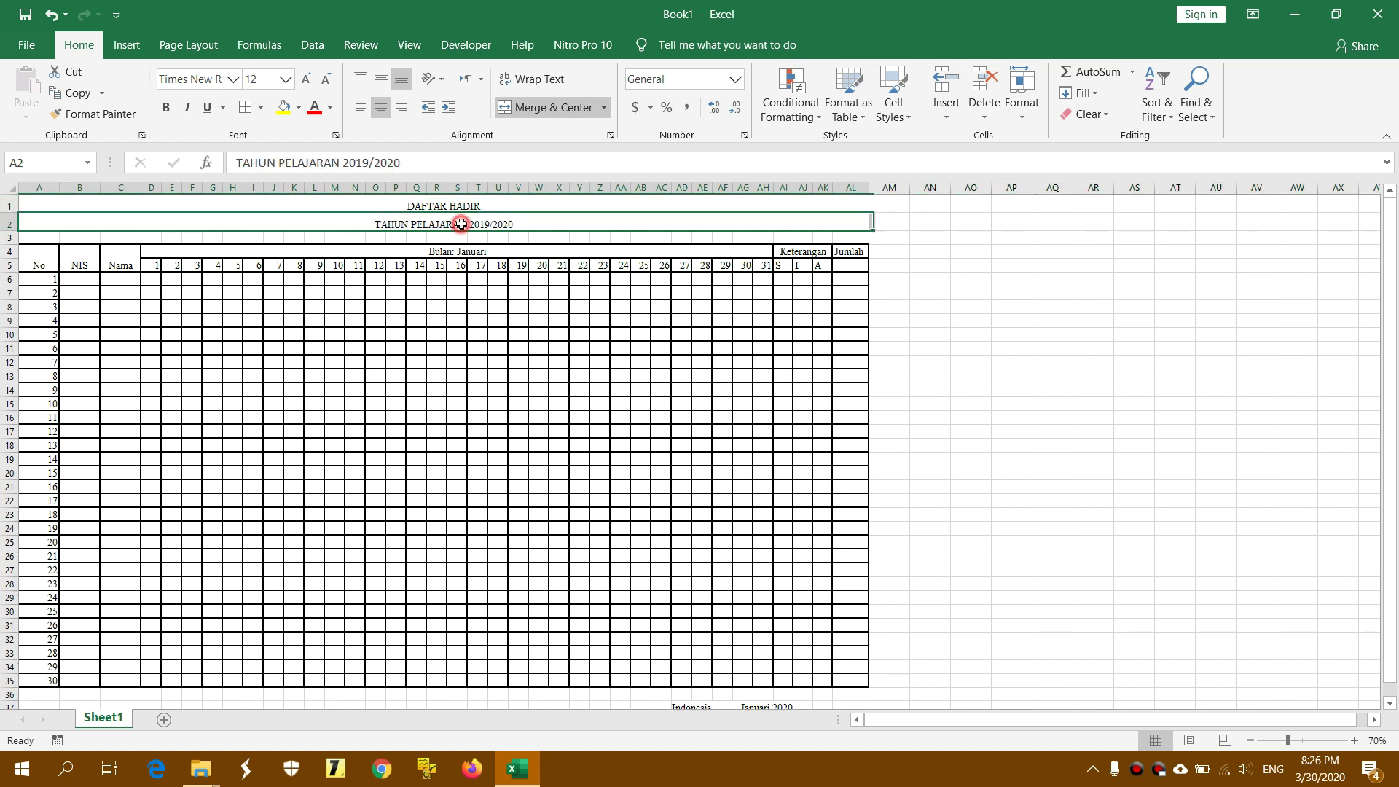
{"action": "left_click", "coordinate": [166, 110]}
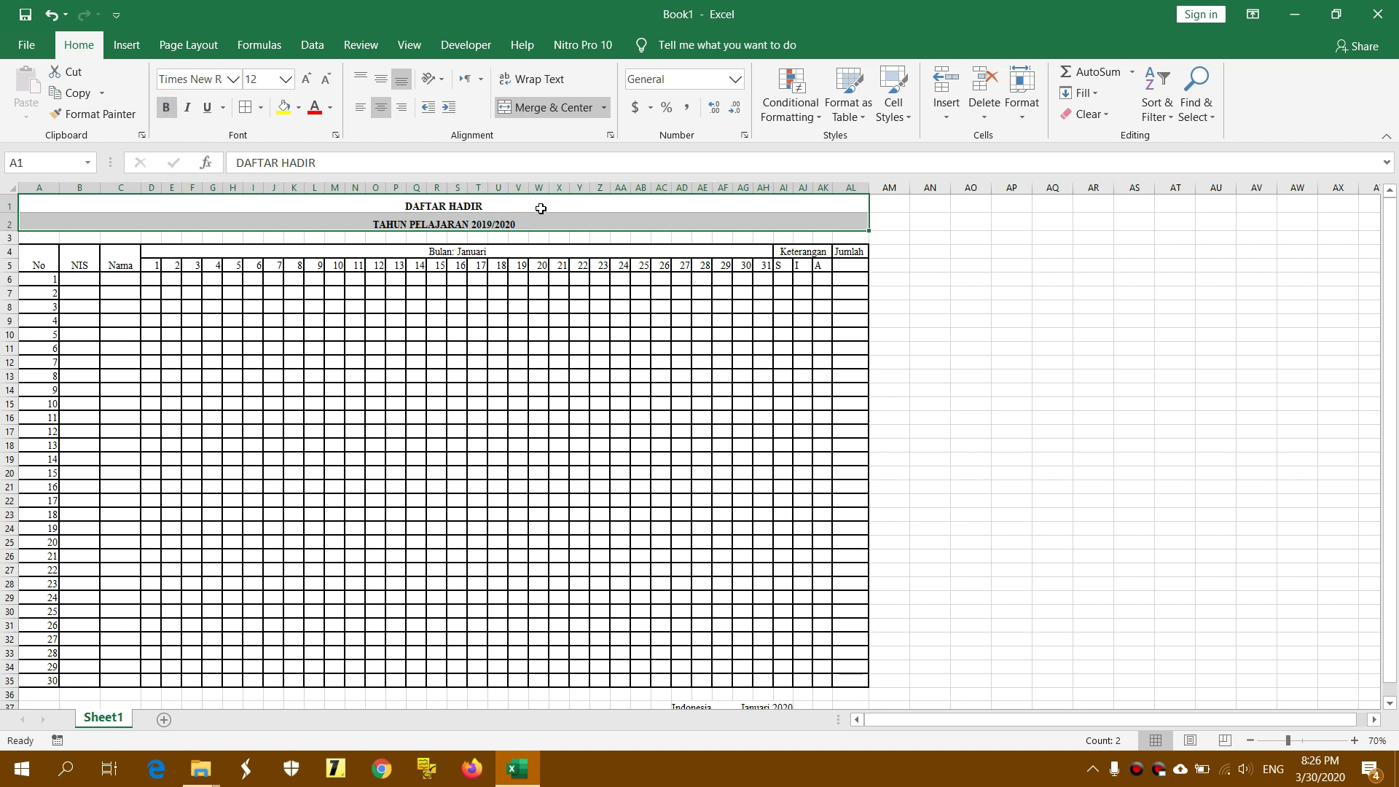
- Enlarge the DAFTAR HADIR and TAHUN PELAJARAN 2019/2020 titles to size 14
{"action": "left_click", "coordinate": [1002, 219]}
{"action": "left_click_drag", "start_coordinate": [522, 208], "coordinate": [524, 224]}
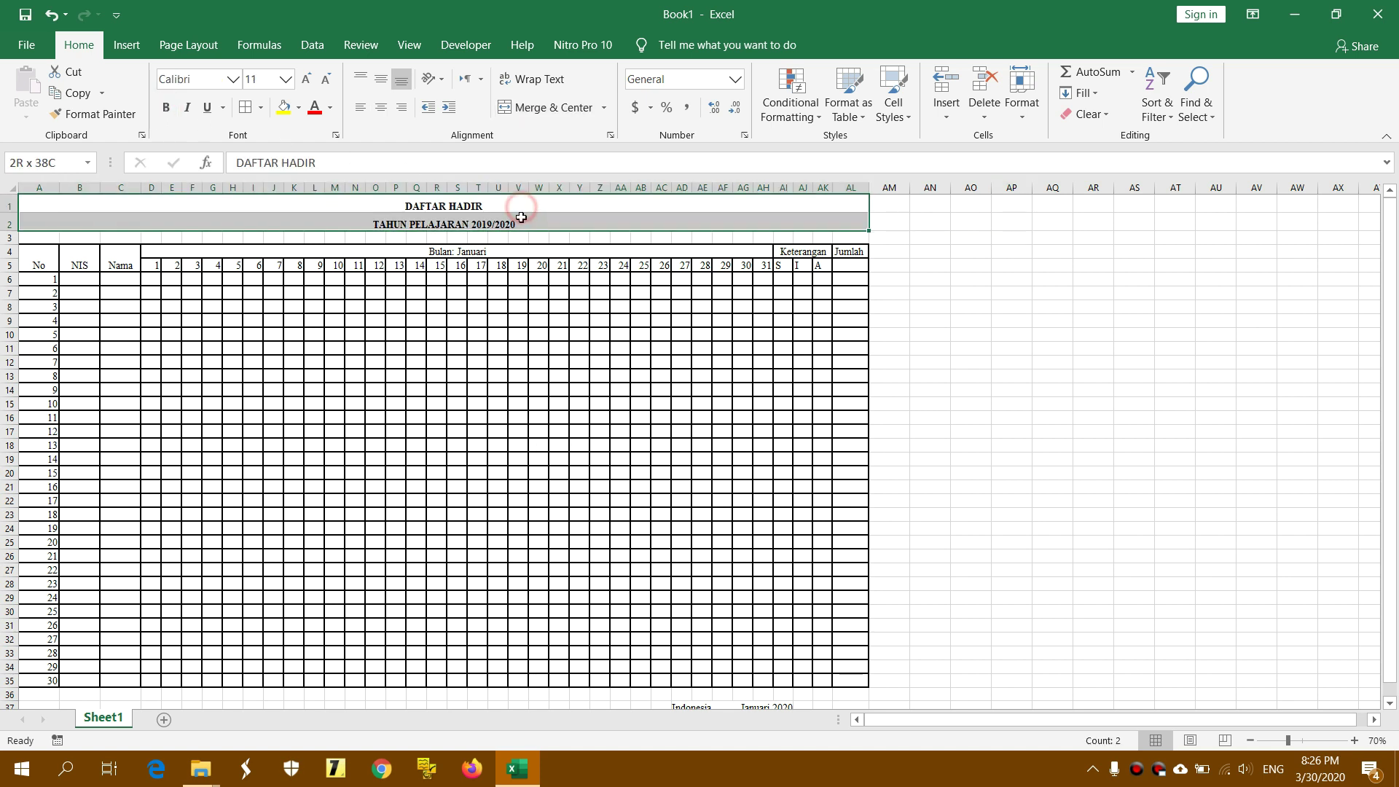
{"action": "left_click", "coordinate": [286, 78]}
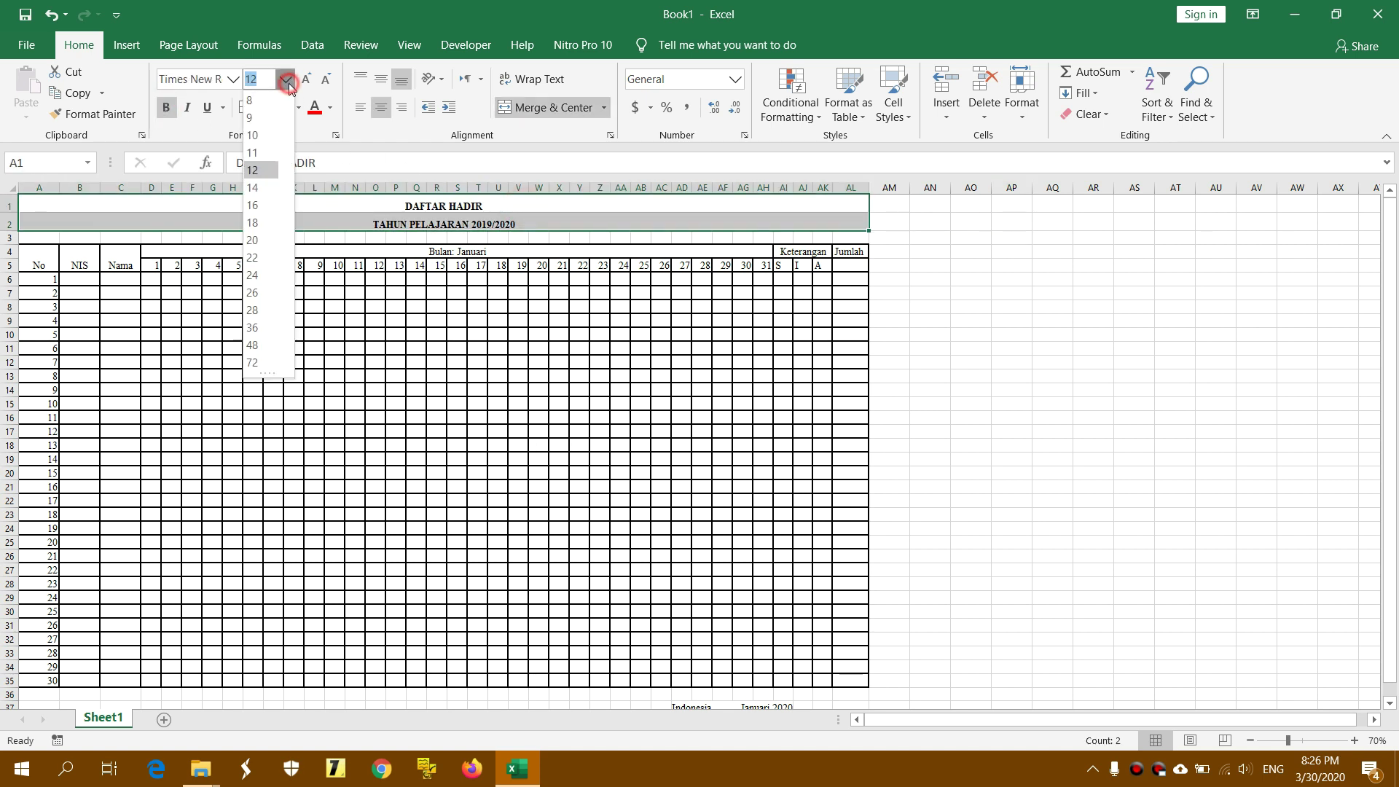
{"action": "left_click", "coordinate": [255, 187]}
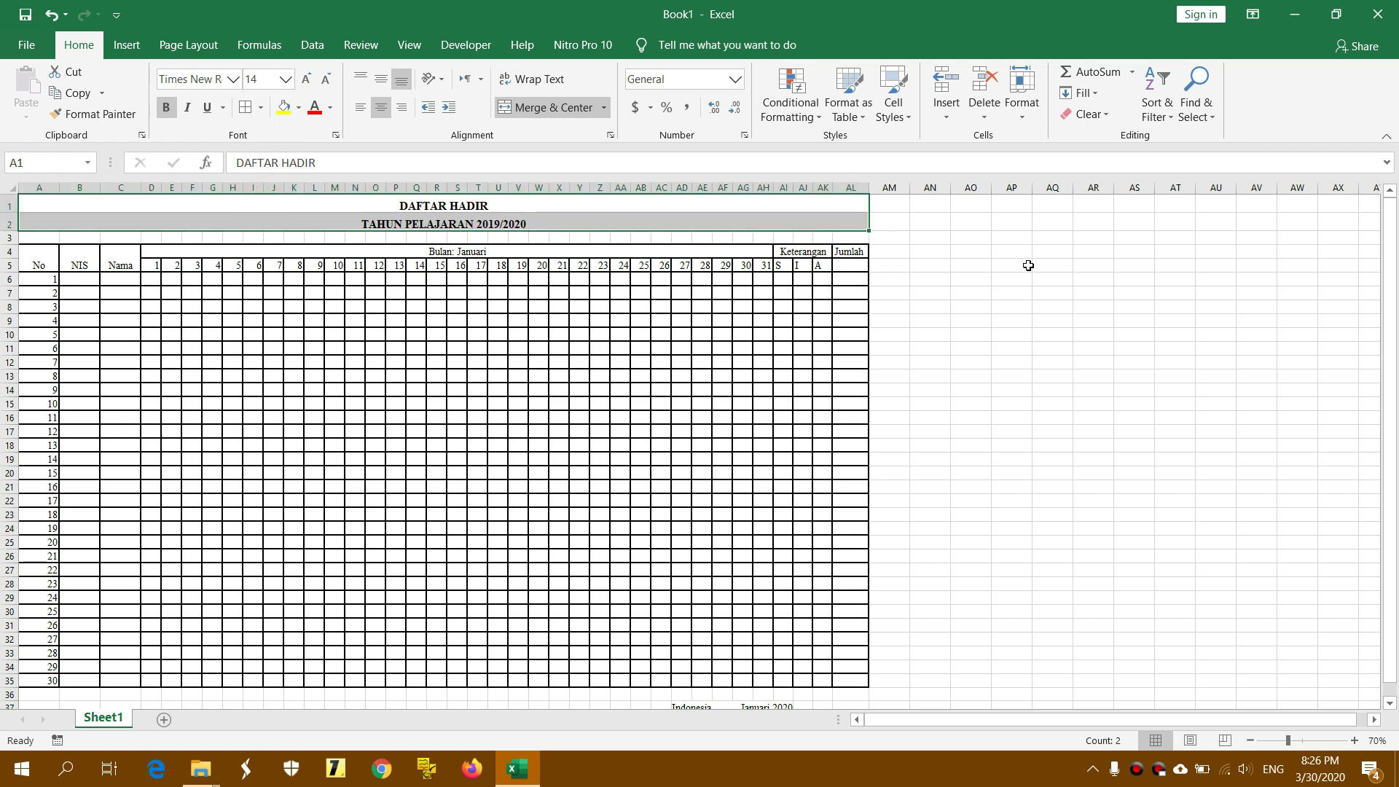
{"action": "left_click", "coordinate": [1028, 265]}
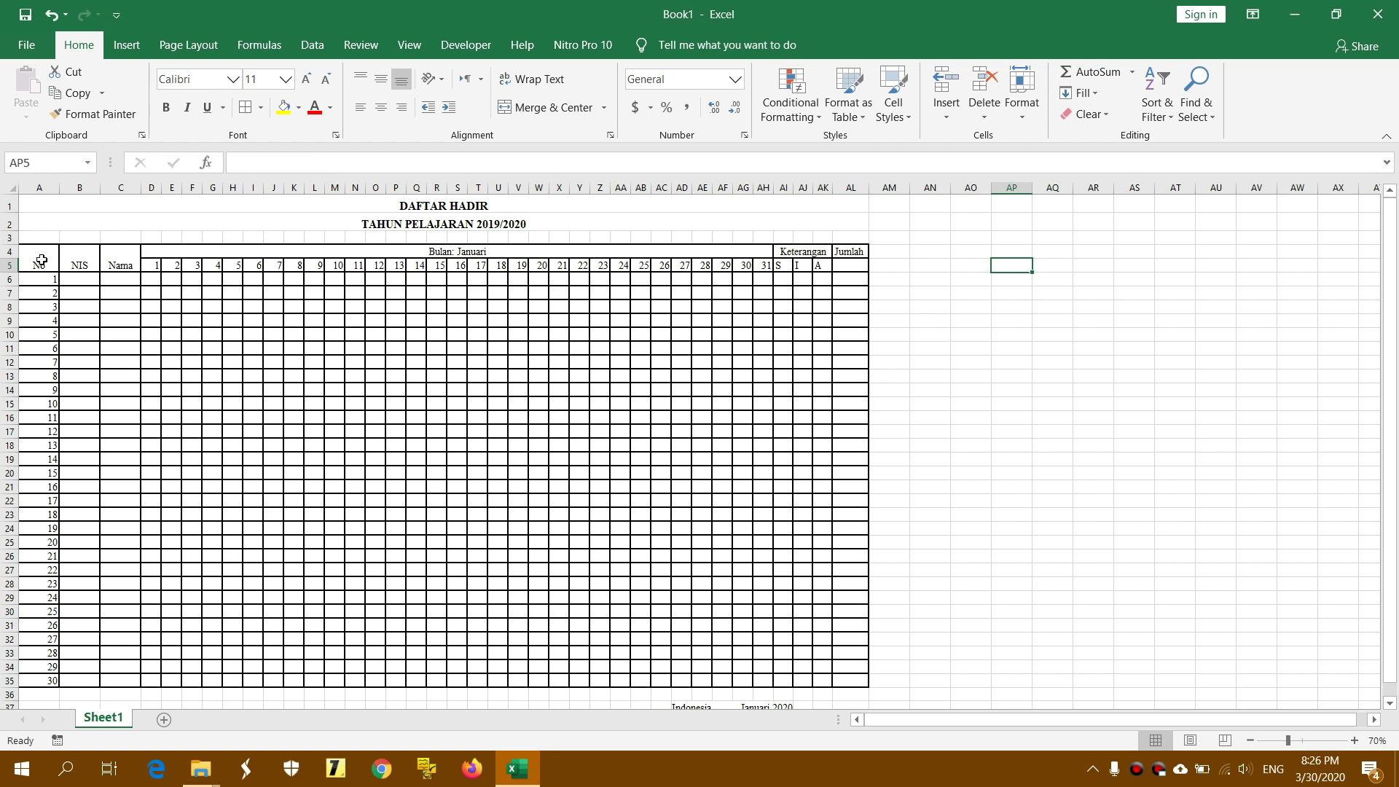
- Make the A4:AL5 column headers bold and centred horizontally and vertically
{"action": "left_click_drag", "start_coordinate": [33, 255], "coordinate": [844, 260]}
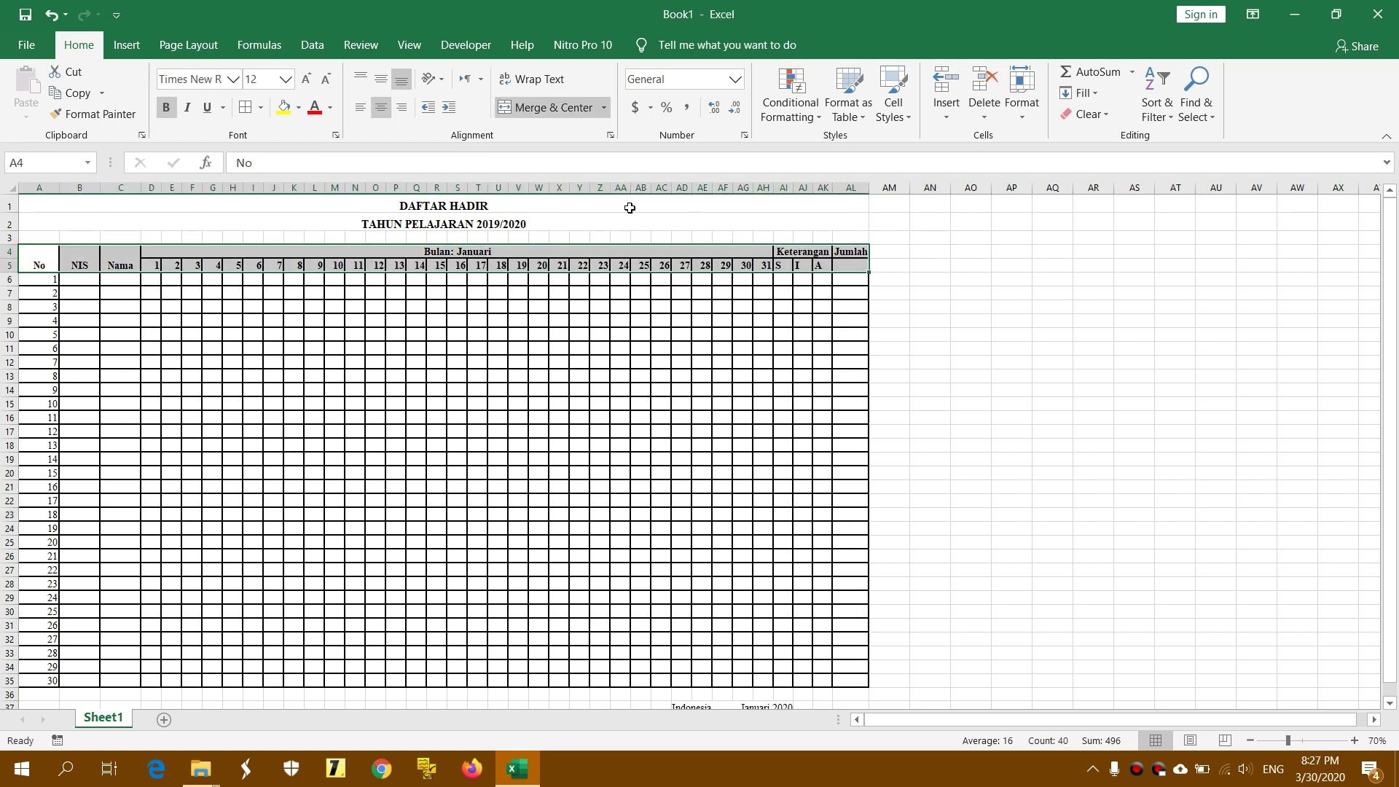
{"action": "left_click", "coordinate": [74, 42]}
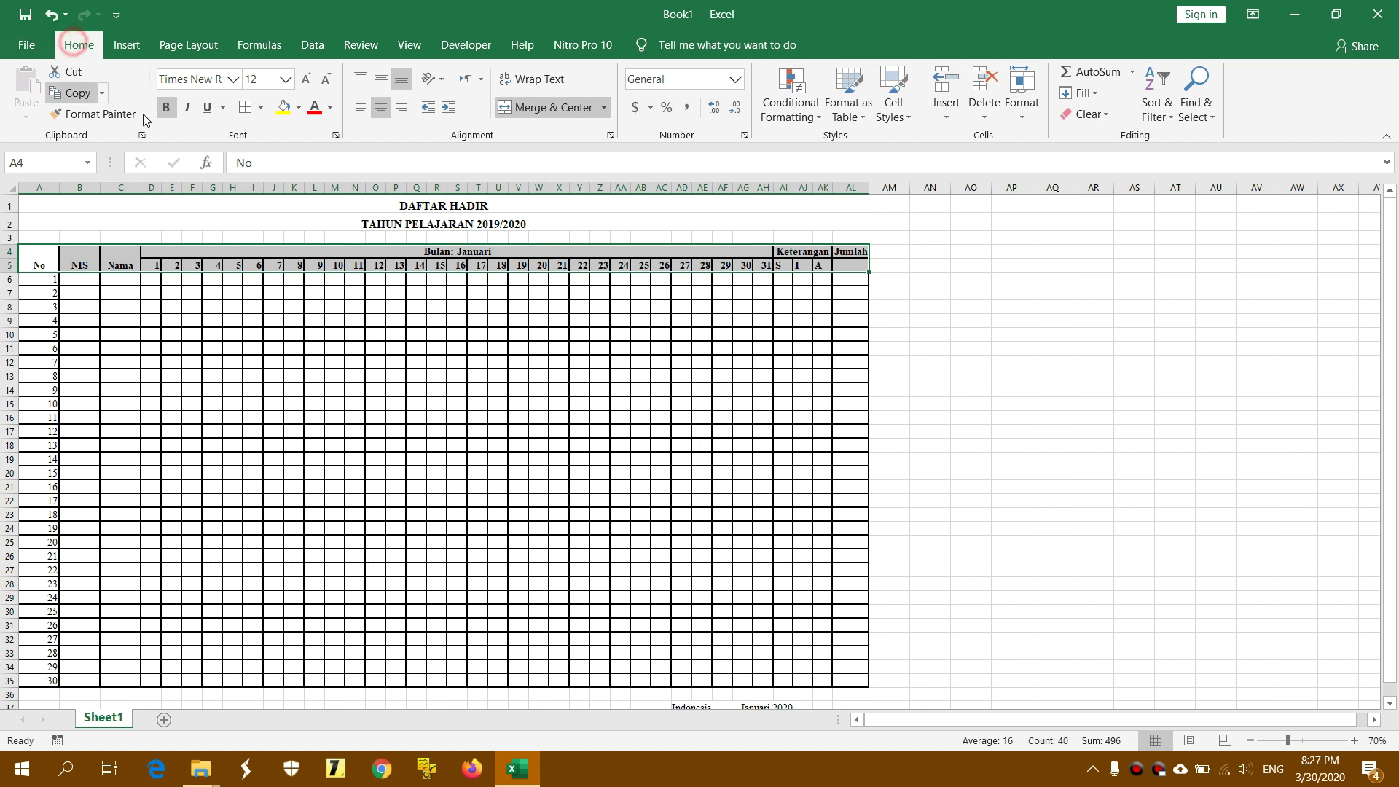
{"action": "left_click", "coordinate": [381, 107]}
{"action": "left_click", "coordinate": [380, 107]}
{"action": "left_click", "coordinate": [381, 78]}
{"action": "left_click", "coordinate": [381, 79]}
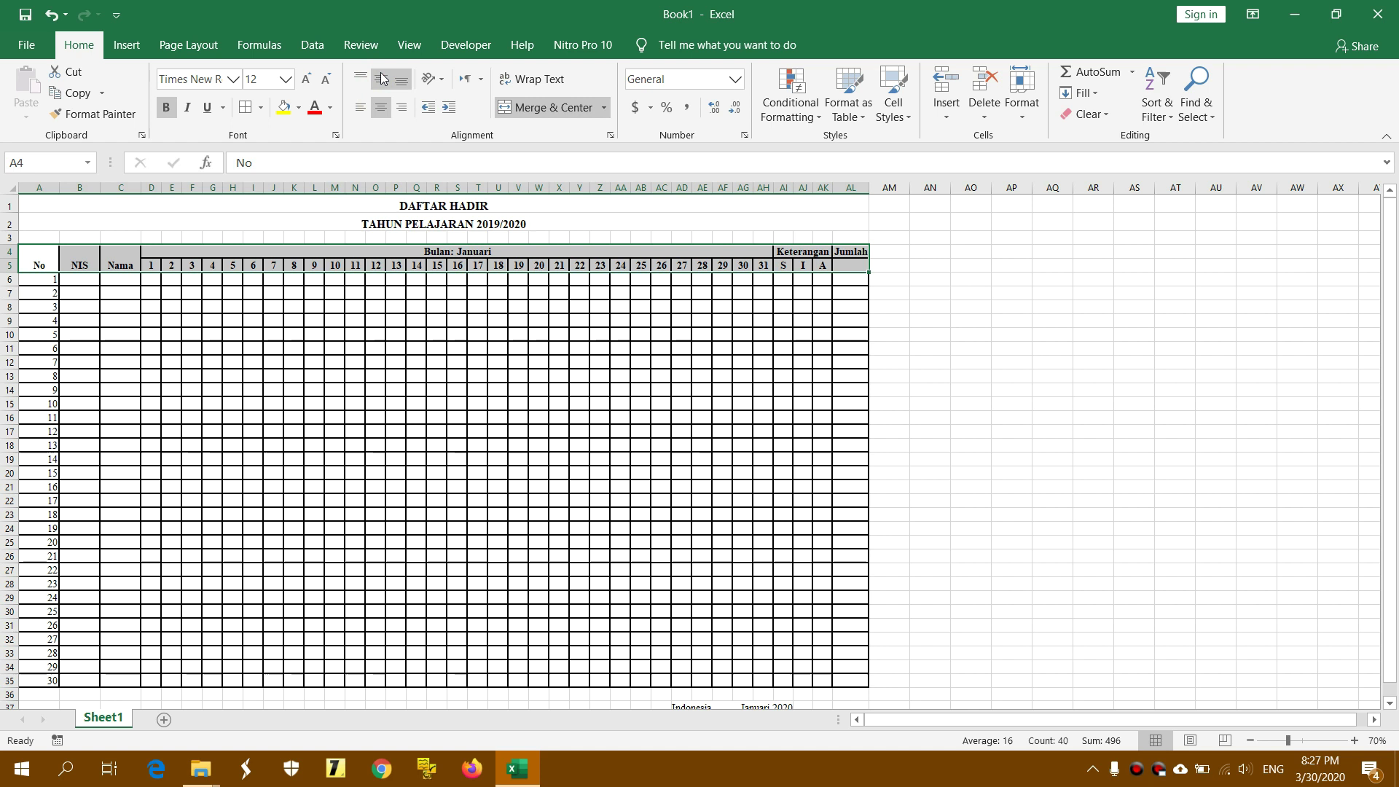
{"action": "left_click", "coordinate": [381, 79]}
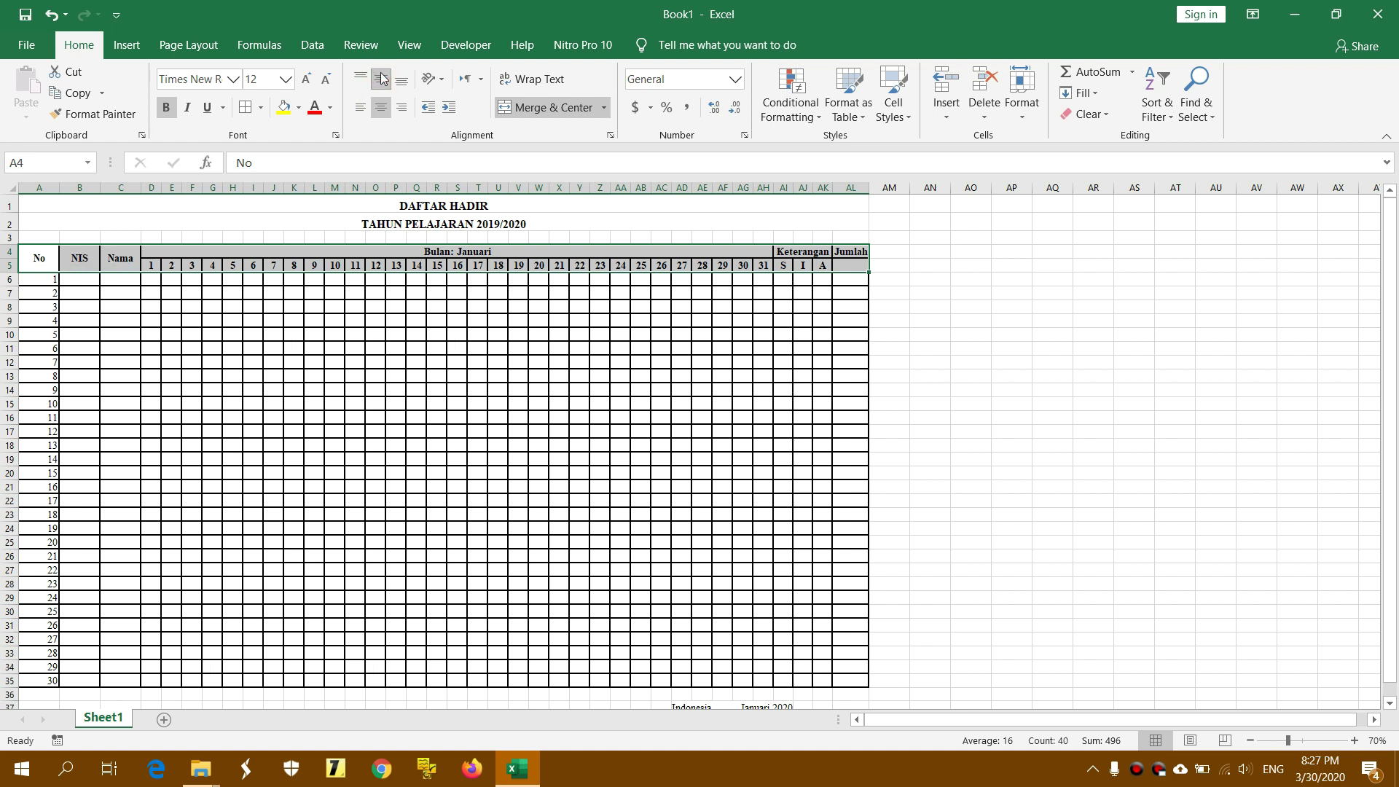
{"action": "left_click", "coordinate": [937, 223]}
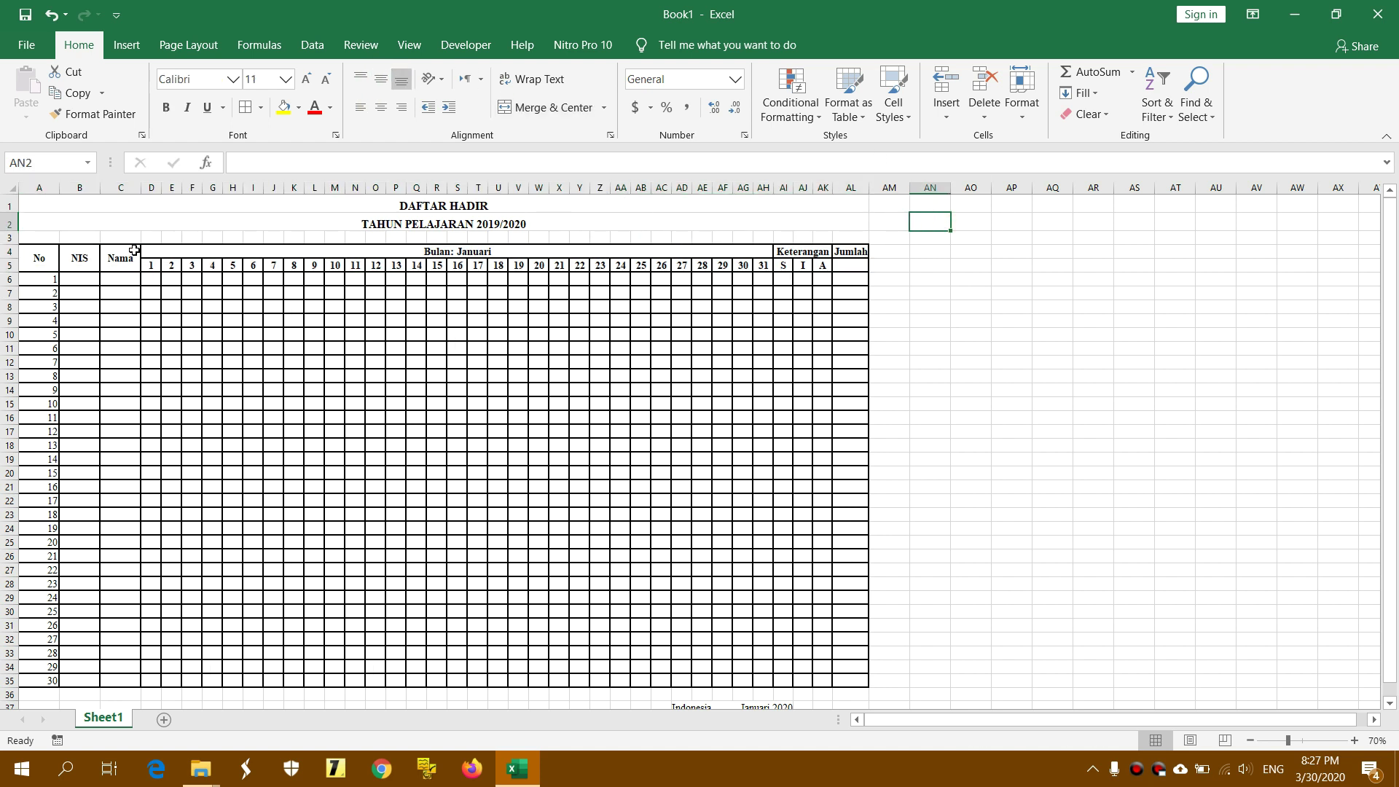
- Centre the numbers 1–30 in A6:A35 both ways and narrow column A
{"action": "mouse_move", "coordinate": [44, 277]}
{"action": "left_mouse_down"}
{"action": "mouse_move", "coordinate": [45, 699]}
{"action": "mouse_move", "coordinate": [51, 670]}
{"action": "left_mouse_up"}
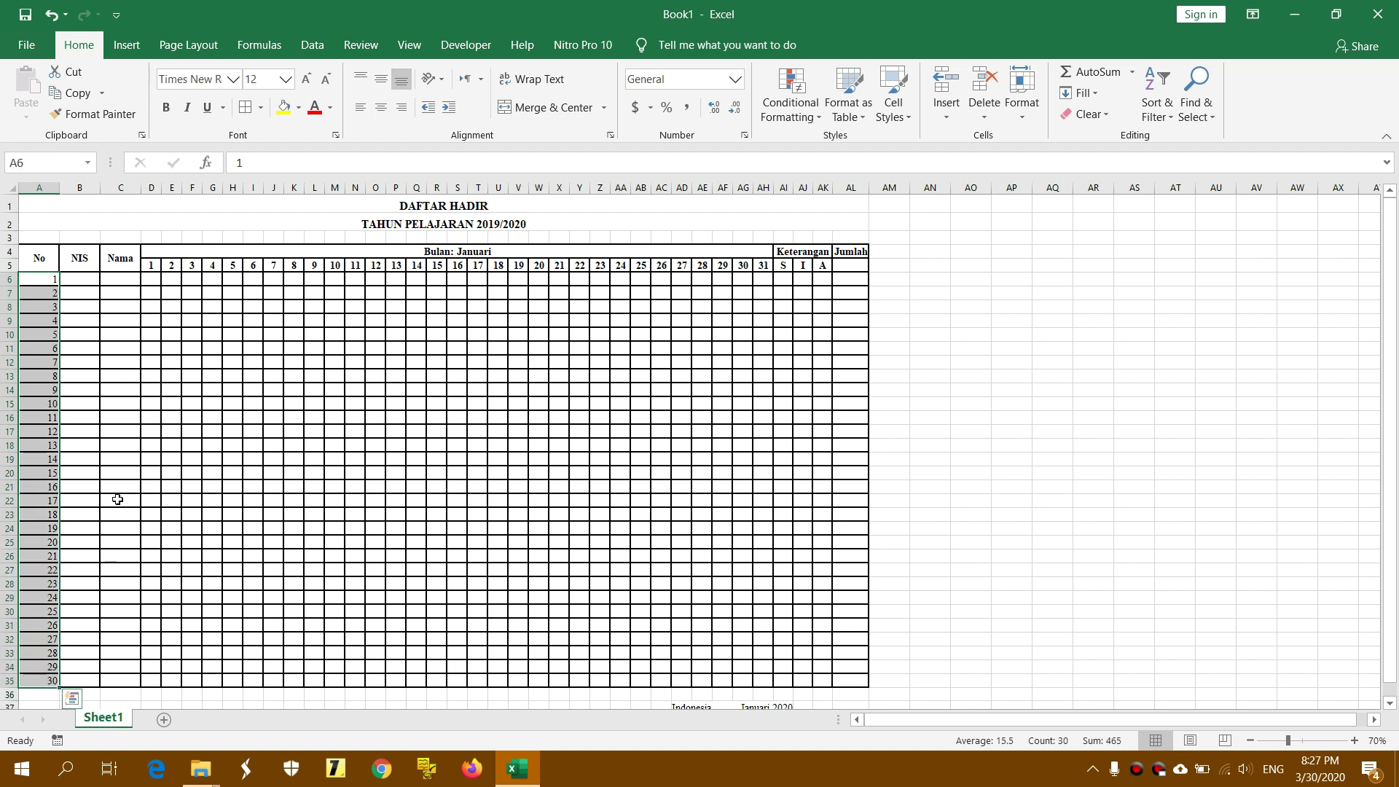
{"action": "left_click", "coordinate": [381, 86]}
{"action": "left_click", "coordinate": [381, 107]}
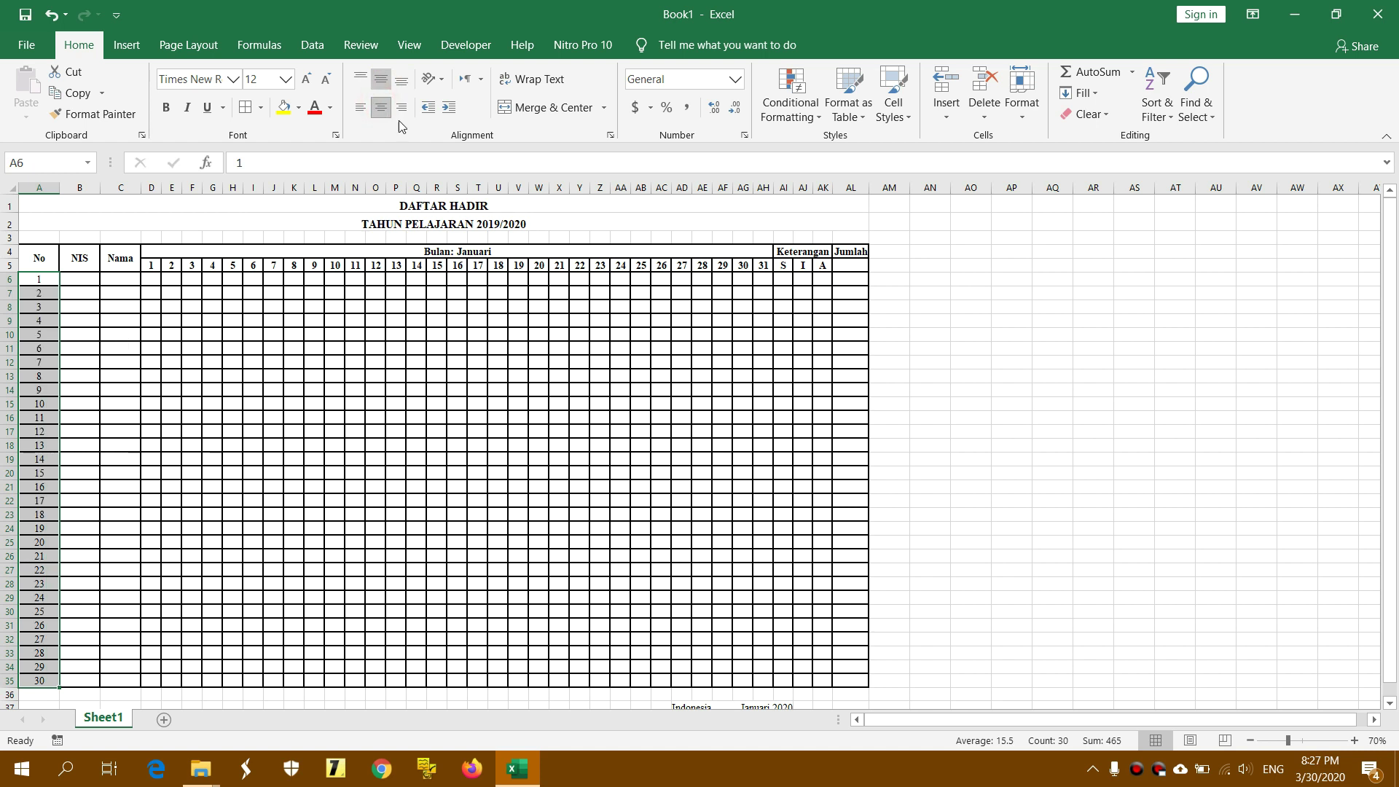
{"action": "left_click", "coordinate": [966, 277]}
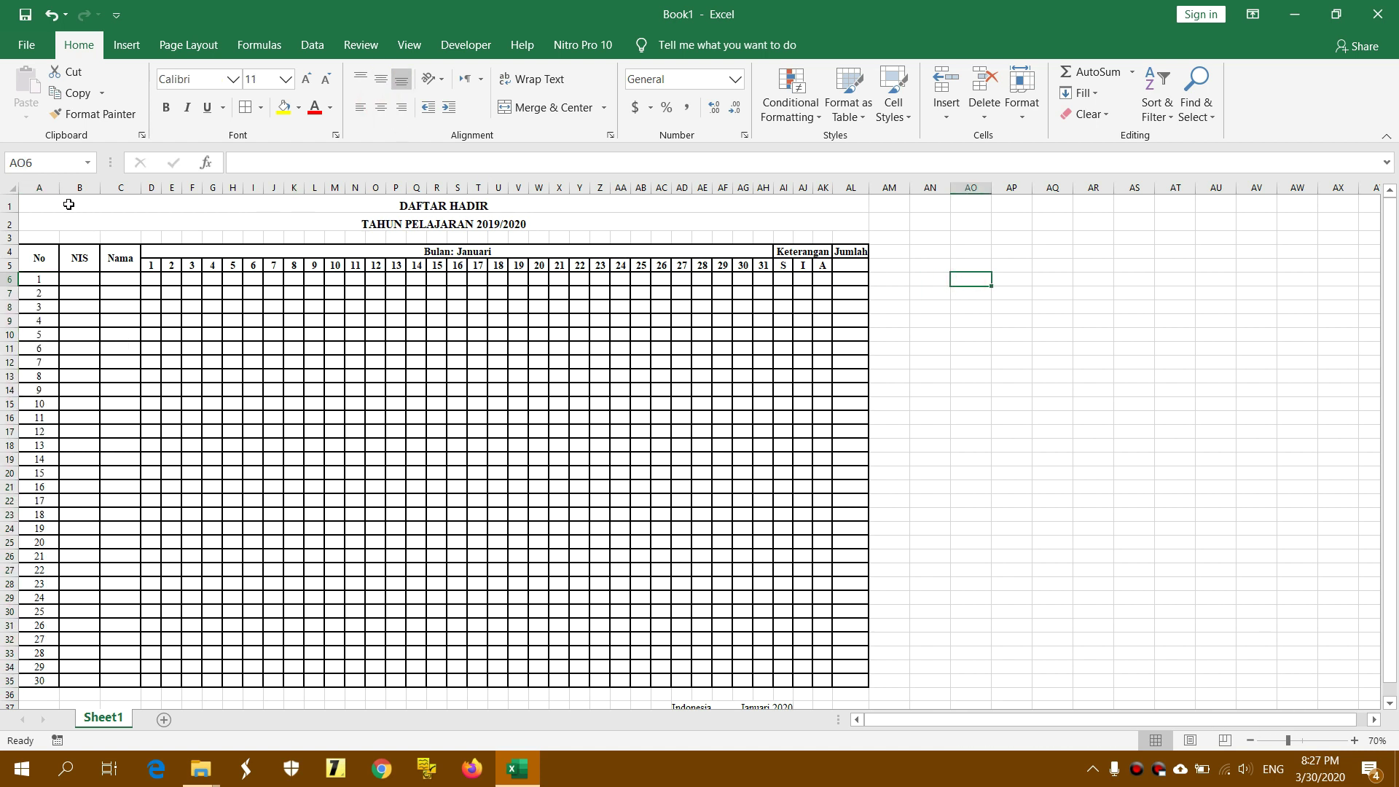
{"action": "mouse_move", "coordinate": [60, 187]}
{"action": "left_mouse_down"}
{"action": "mouse_move", "coordinate": [38, 183]}
{"action": "mouse_move", "coordinate": [216, 188]}
{"action": "left_mouse_up"}
- Widen the Jumlah column AL to 11.89, then select the Keterangan columns AI–AK
{"action": "left_click", "coordinate": [1046, 313]}
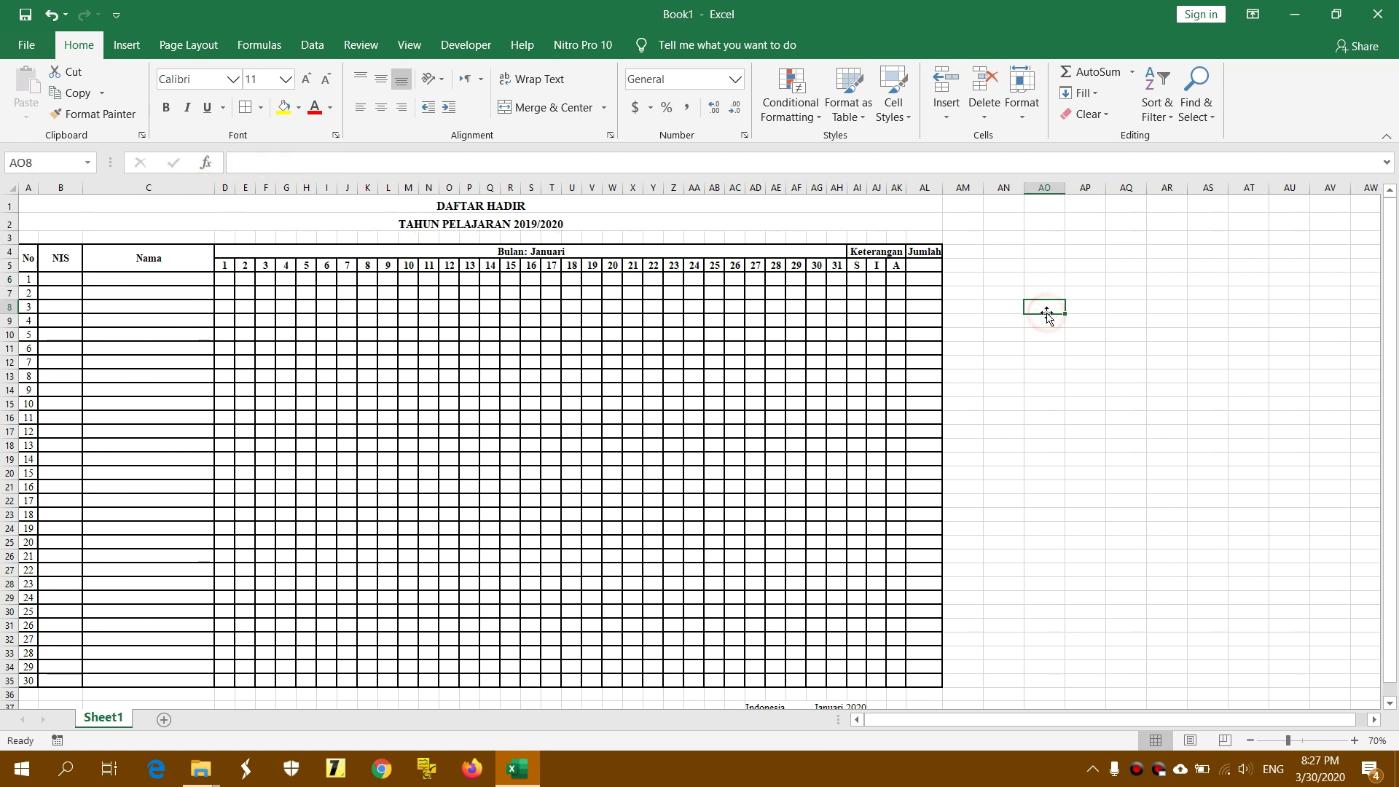
{"action": "left_click_drag", "start_coordinate": [944, 191], "coordinate": [956, 191]}
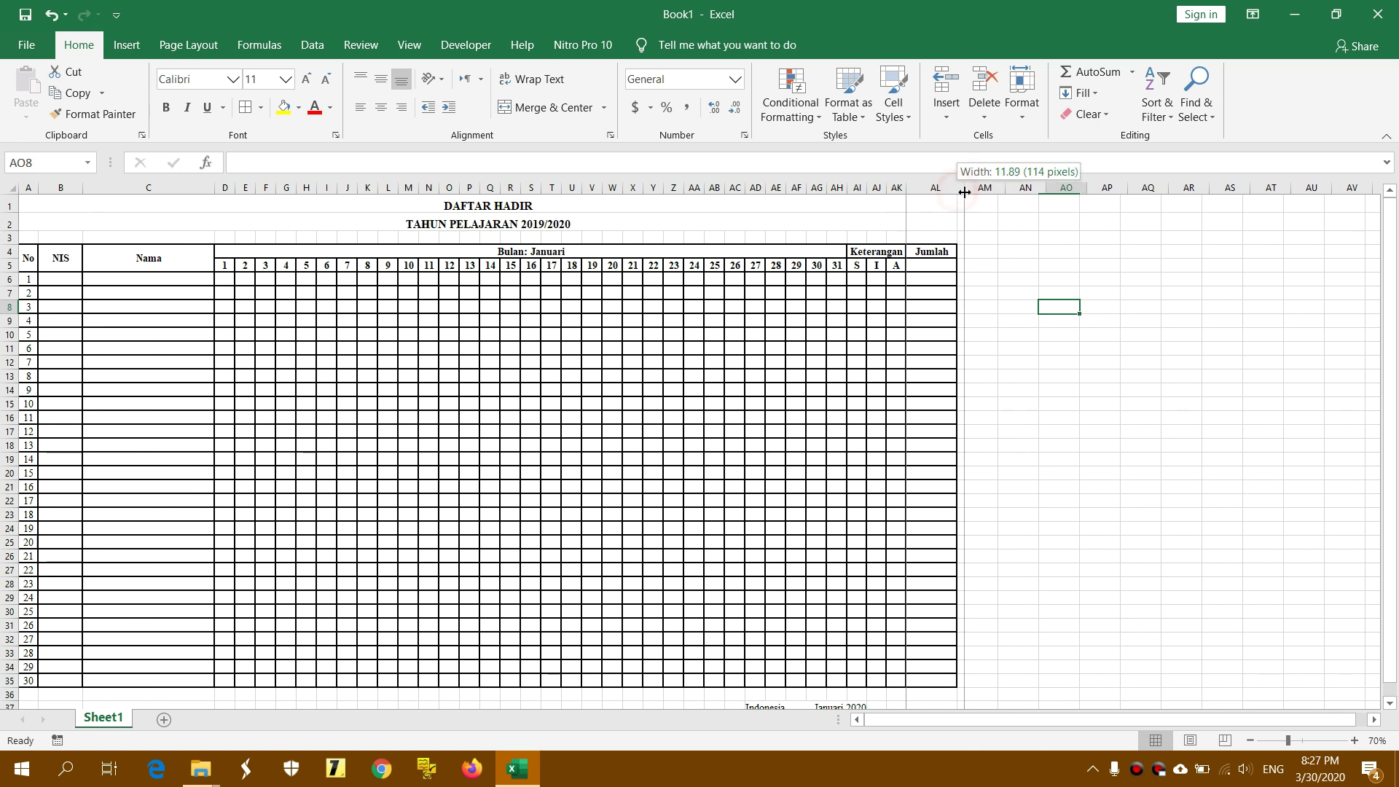
{"action": "left_click_drag", "start_coordinate": [957, 191], "coordinate": [964, 191]}
{"action": "left_click", "coordinate": [951, 280]}
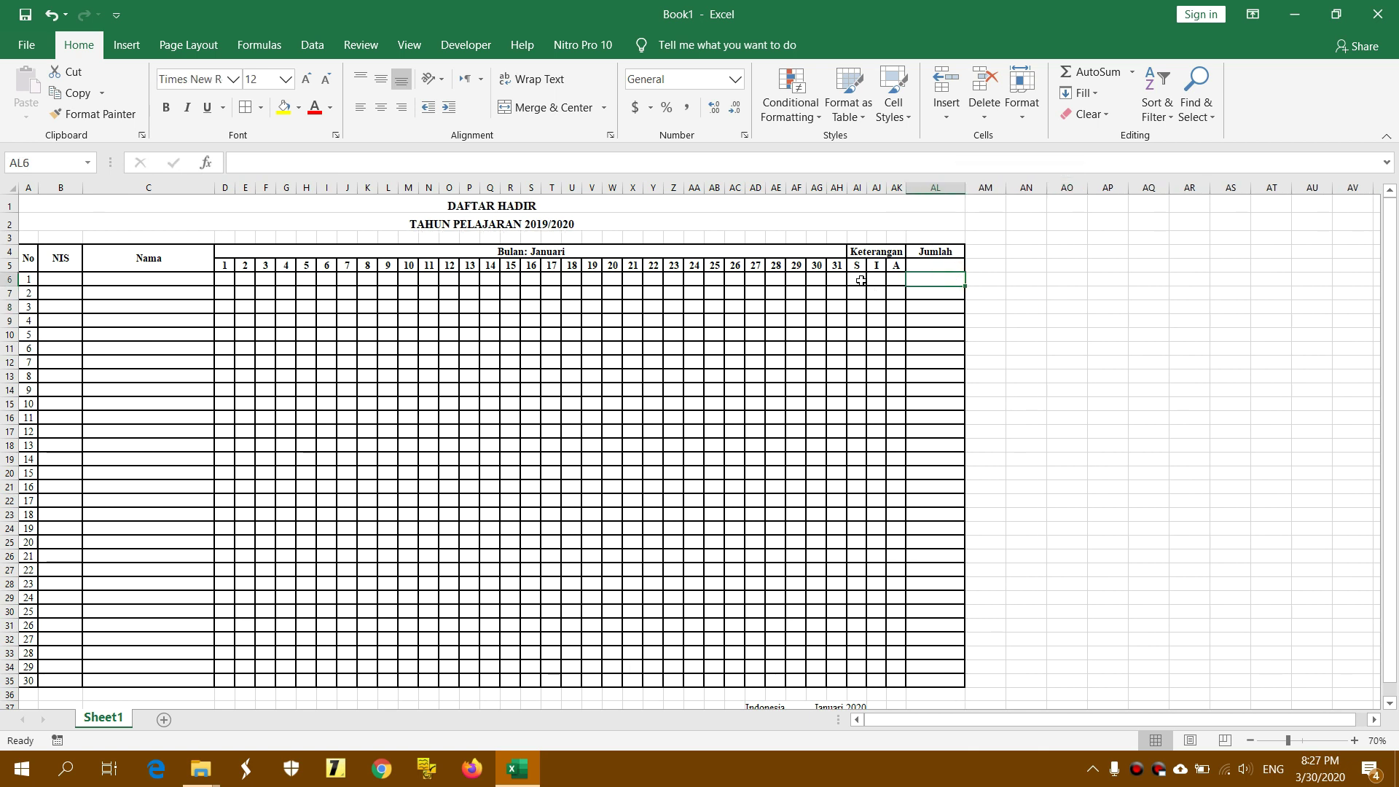
{"action": "mouse_move", "coordinate": [857, 188]}
{"action": "left_mouse_down"}
{"action": "mouse_move", "coordinate": [896, 188]}
{"action": "mouse_move", "coordinate": [872, 185]}
{"action": "left_mouse_up"}
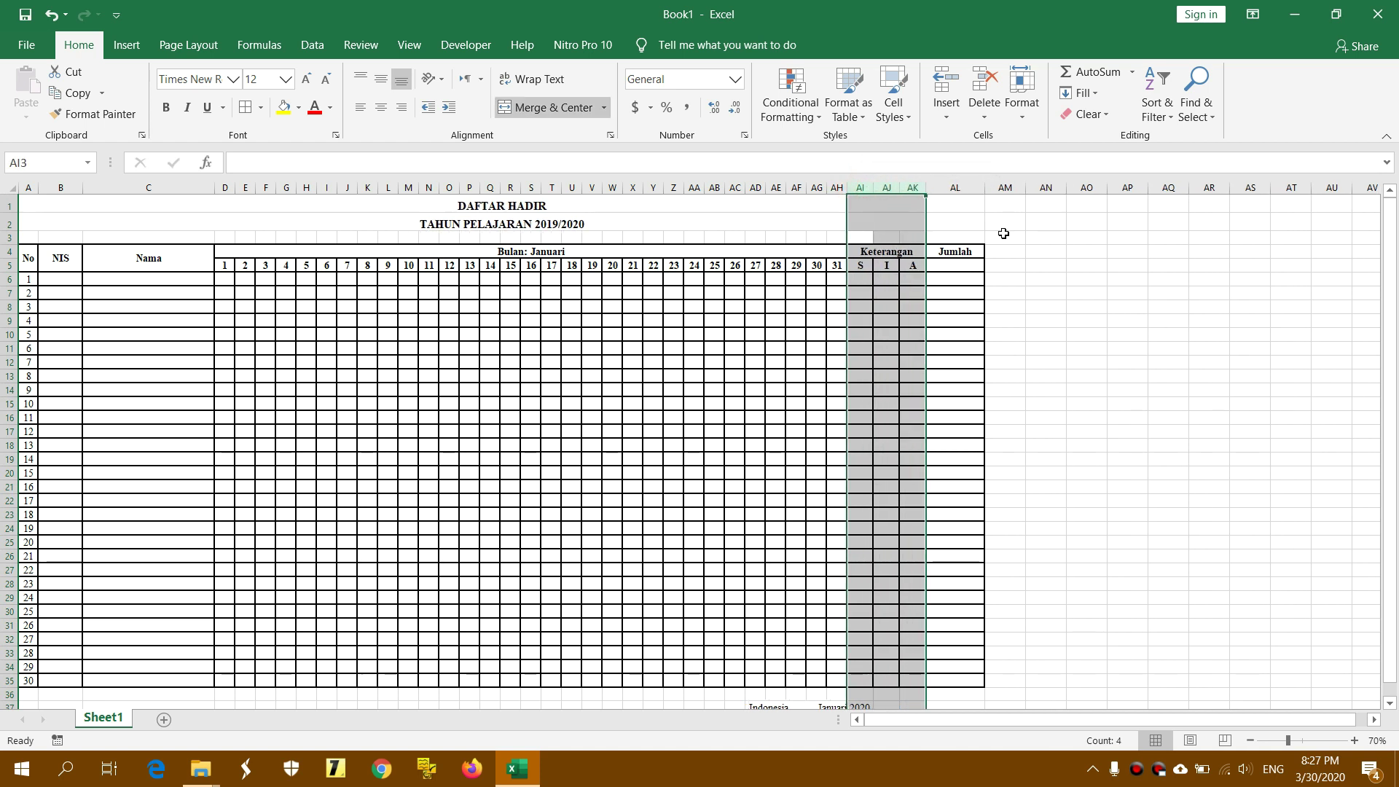
- Widen the Keterangan columns slightly and re-merge the Indonesia, Januari 2020 line across AD37:AK37
{"action": "left_click", "coordinate": [1127, 321]}
{"action": "left_click_drag", "start_coordinate": [1389, 296], "coordinate": [1389, 310]}
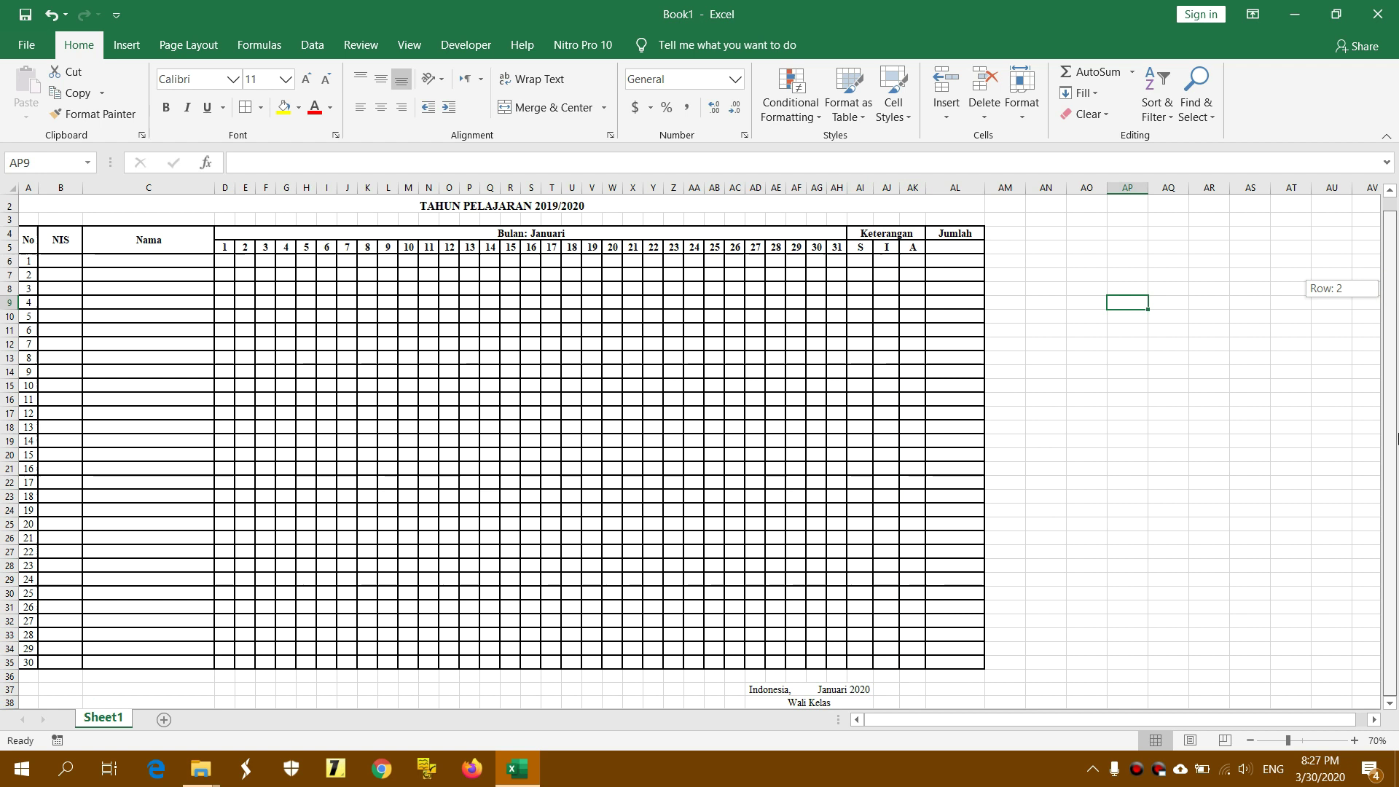
{"action": "left_click", "coordinate": [1198, 594]}
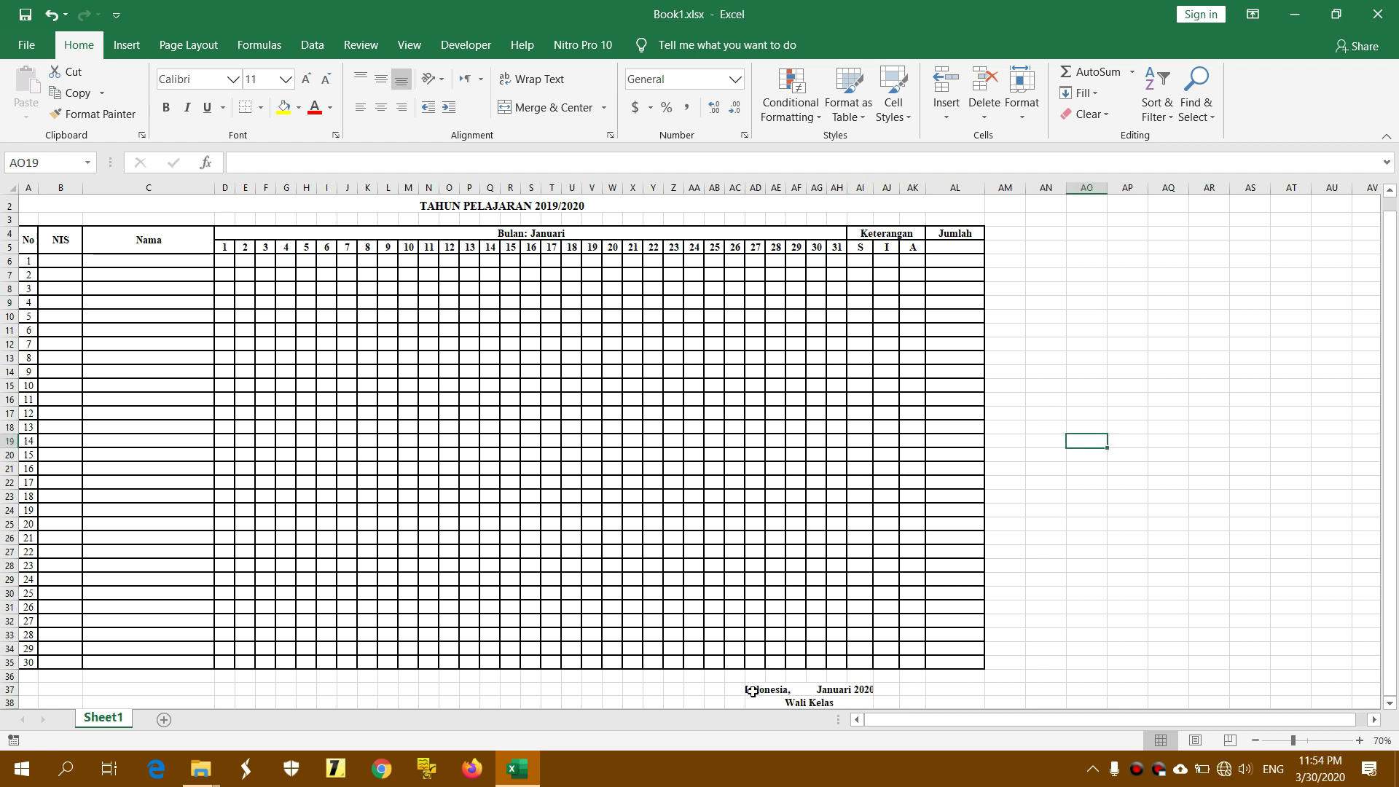
{"action": "left_click", "coordinate": [752, 691]}
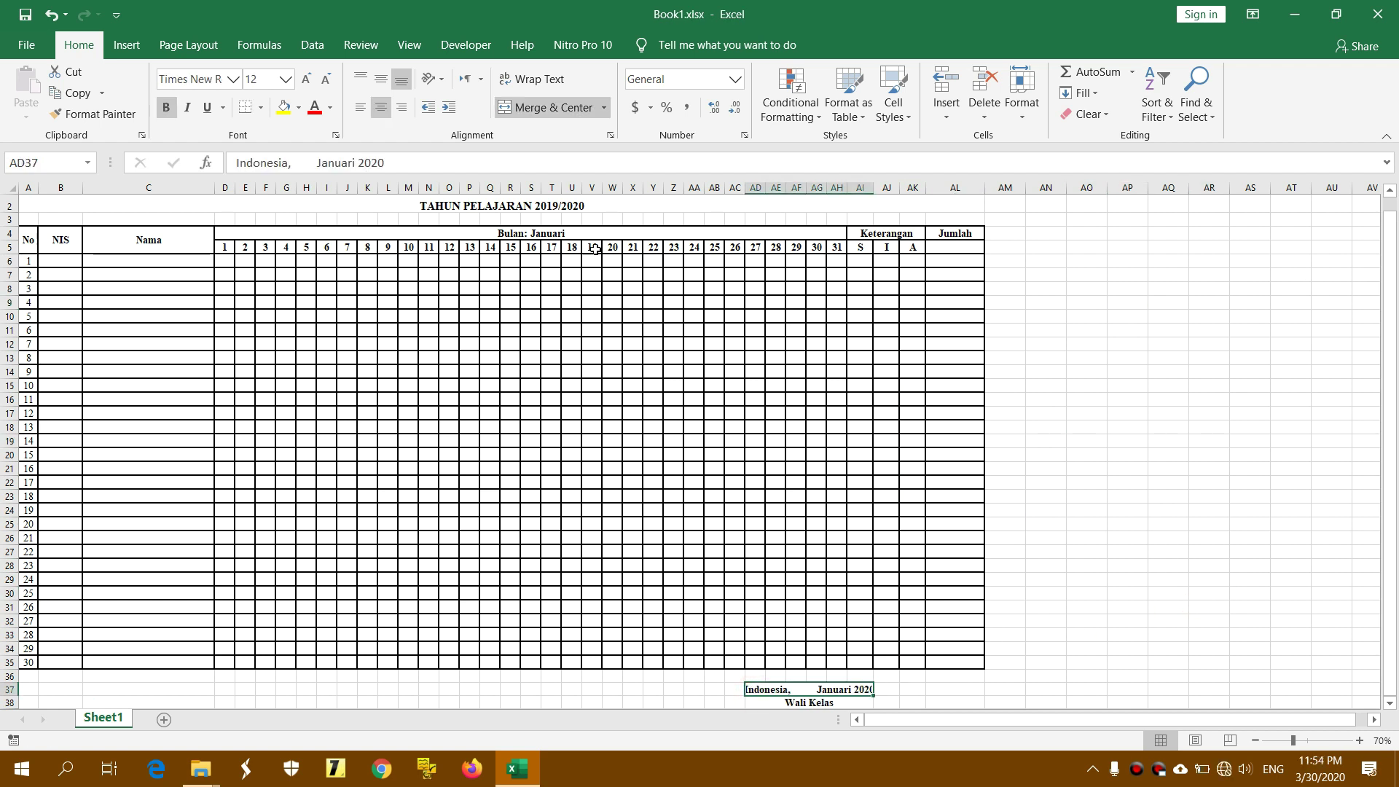
{"action": "left_click", "coordinate": [547, 108]}
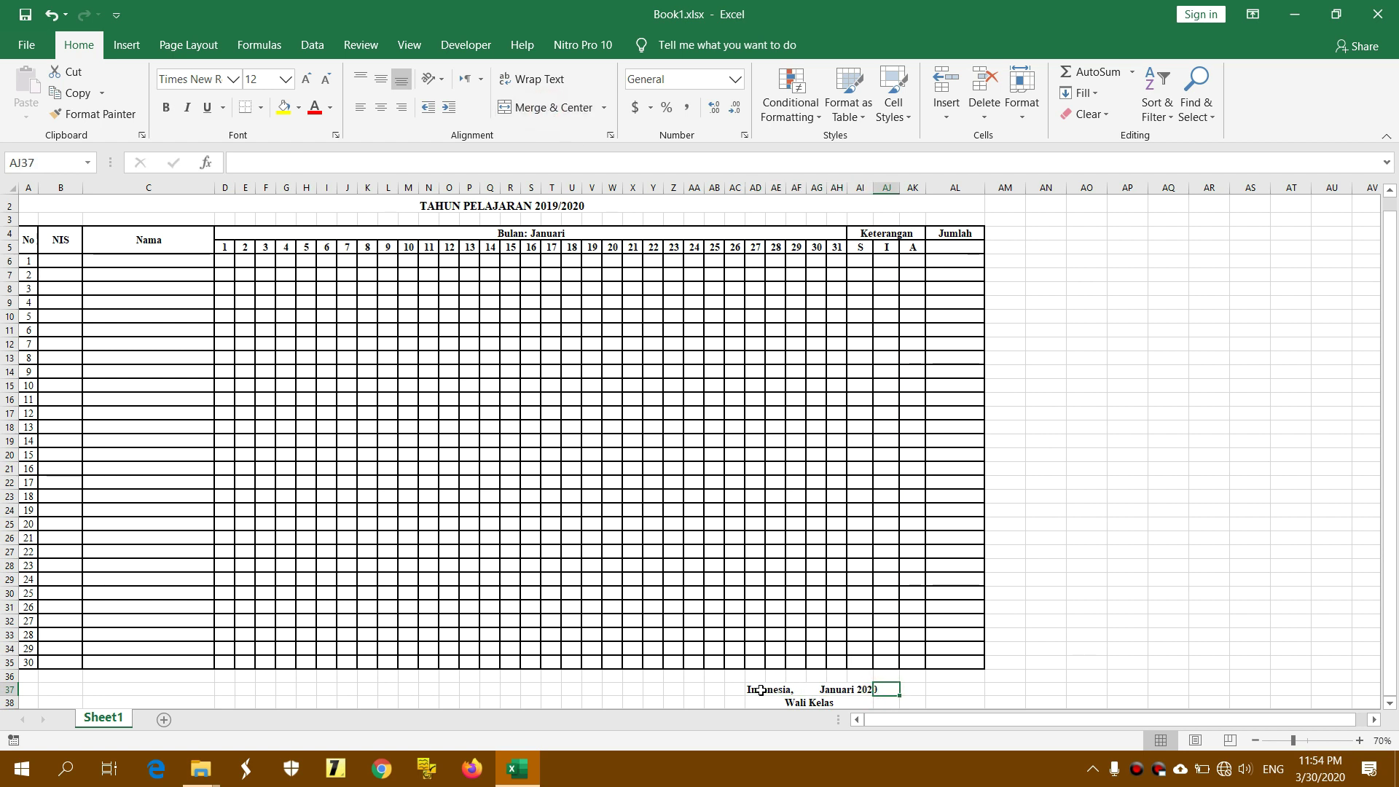
{"action": "left_click_drag", "start_coordinate": [754, 689], "coordinate": [917, 691]}
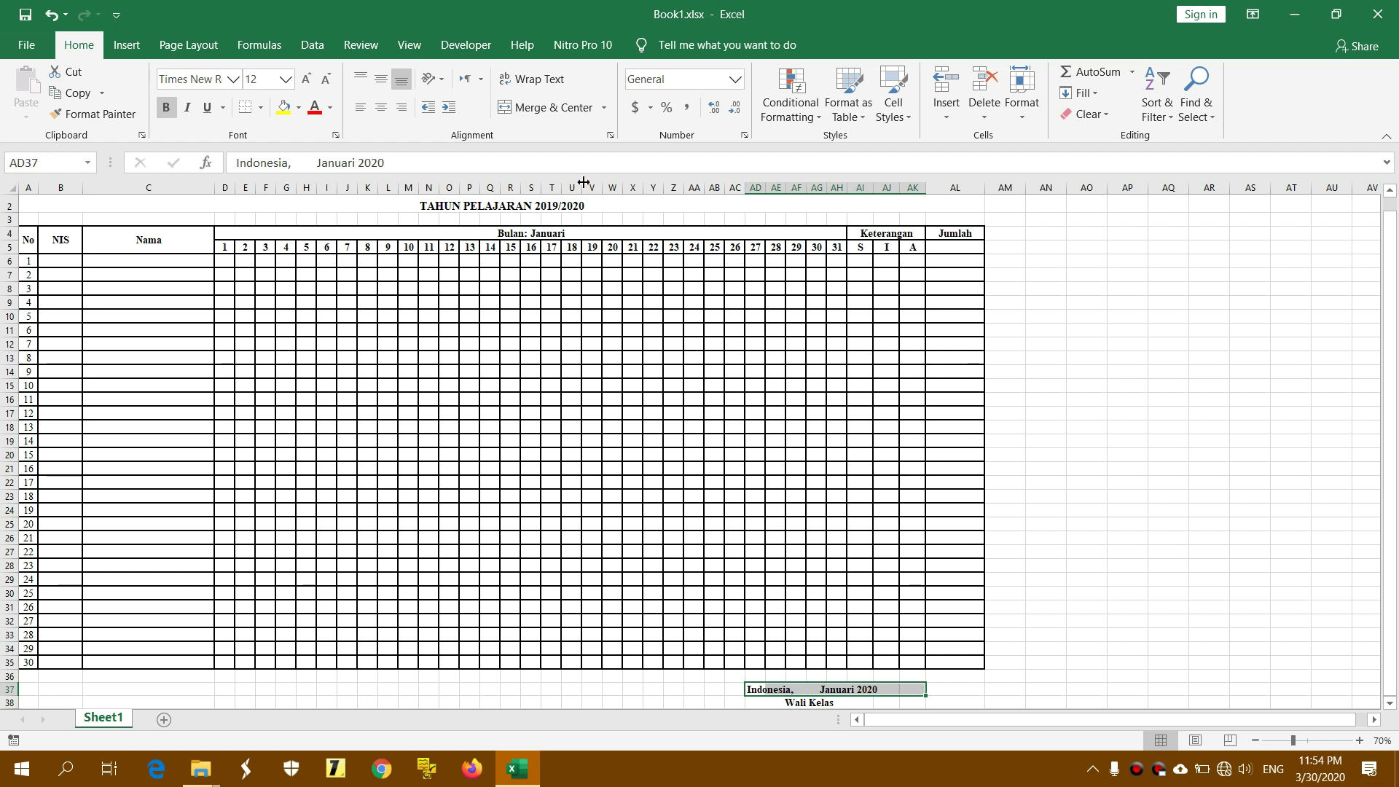
{"action": "left_click", "coordinate": [548, 107]}
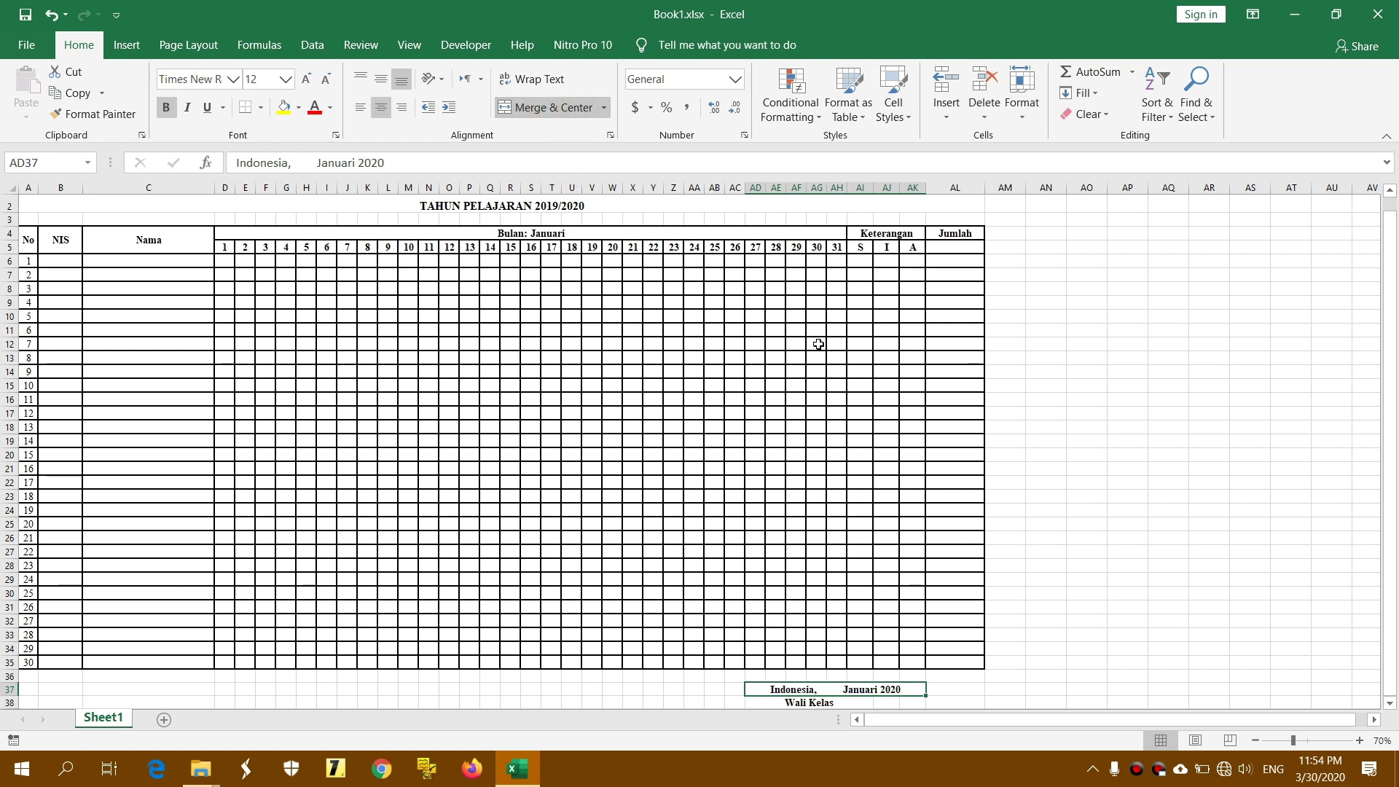
{"action": "left_click", "coordinate": [954, 699]}
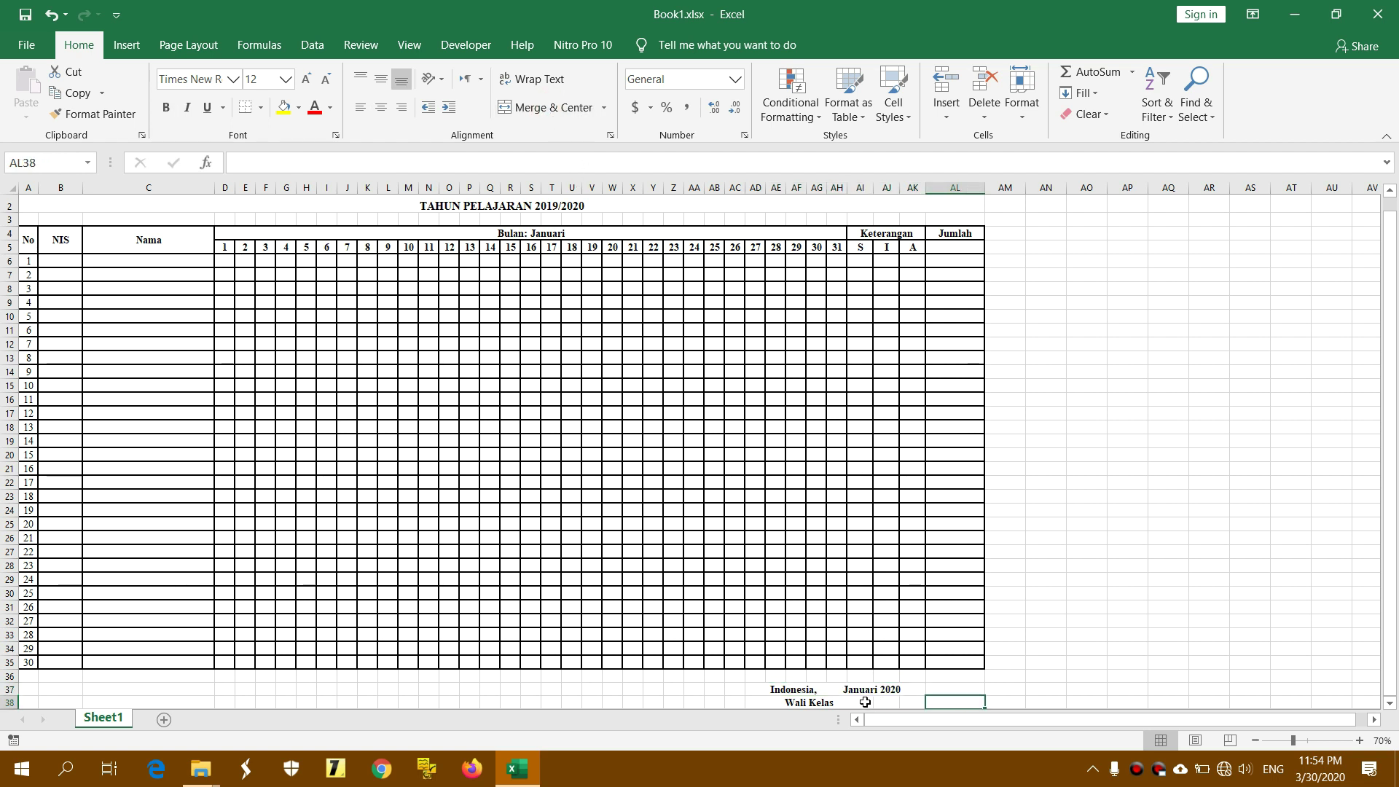
- Unmerge Wali Kelas, then merge and centre it across AD38:AI38 beneath the date line
{"action": "scroll", "coordinate": [901, 678], "scroll_direction": "down", "scroll_amount": 1}
{"action": "left_click", "coordinate": [801, 656]}
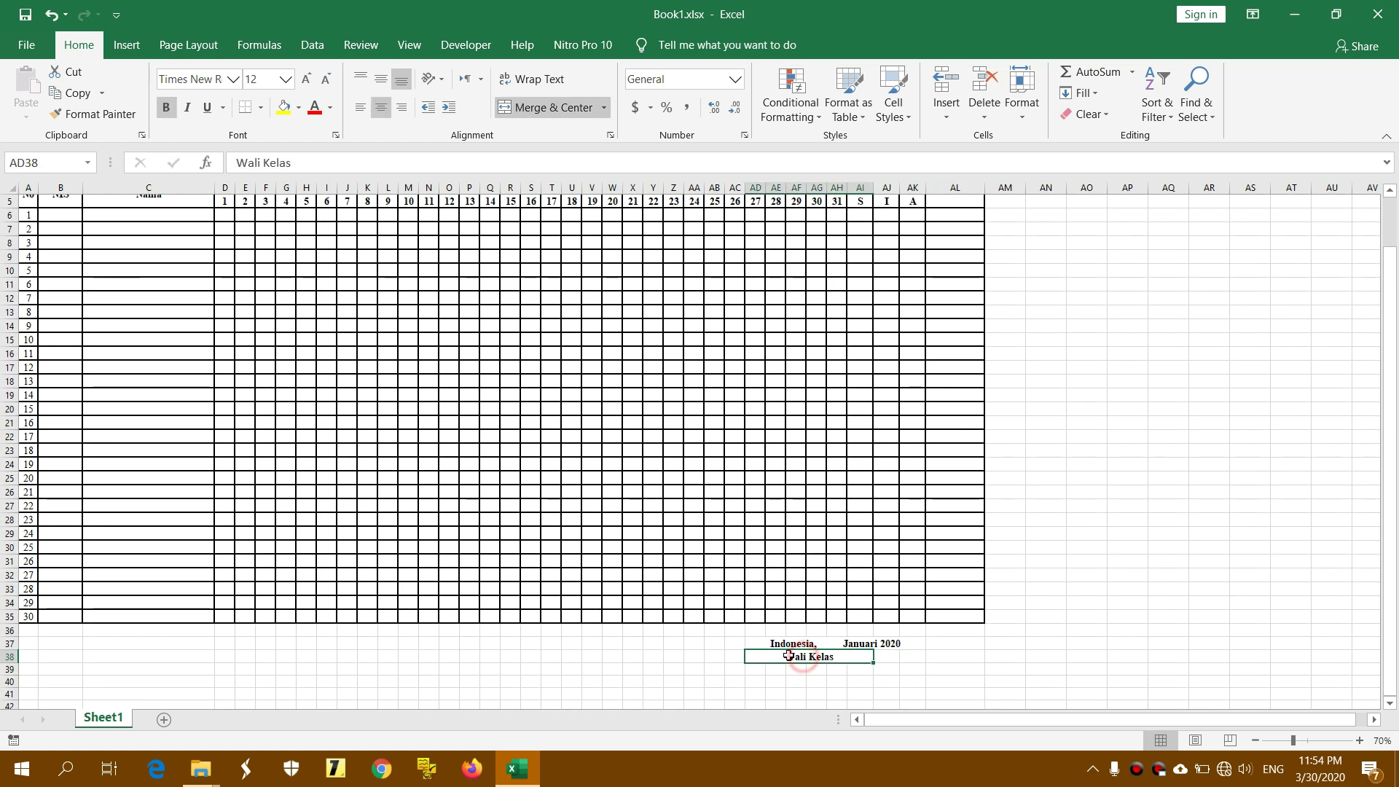
{"action": "left_click", "coordinate": [530, 107]}
{"action": "left_click", "coordinate": [811, 670]}
{"action": "left_click", "coordinate": [758, 655]}
{"action": "left_click_drag", "start_coordinate": [757, 655], "coordinate": [887, 658]}
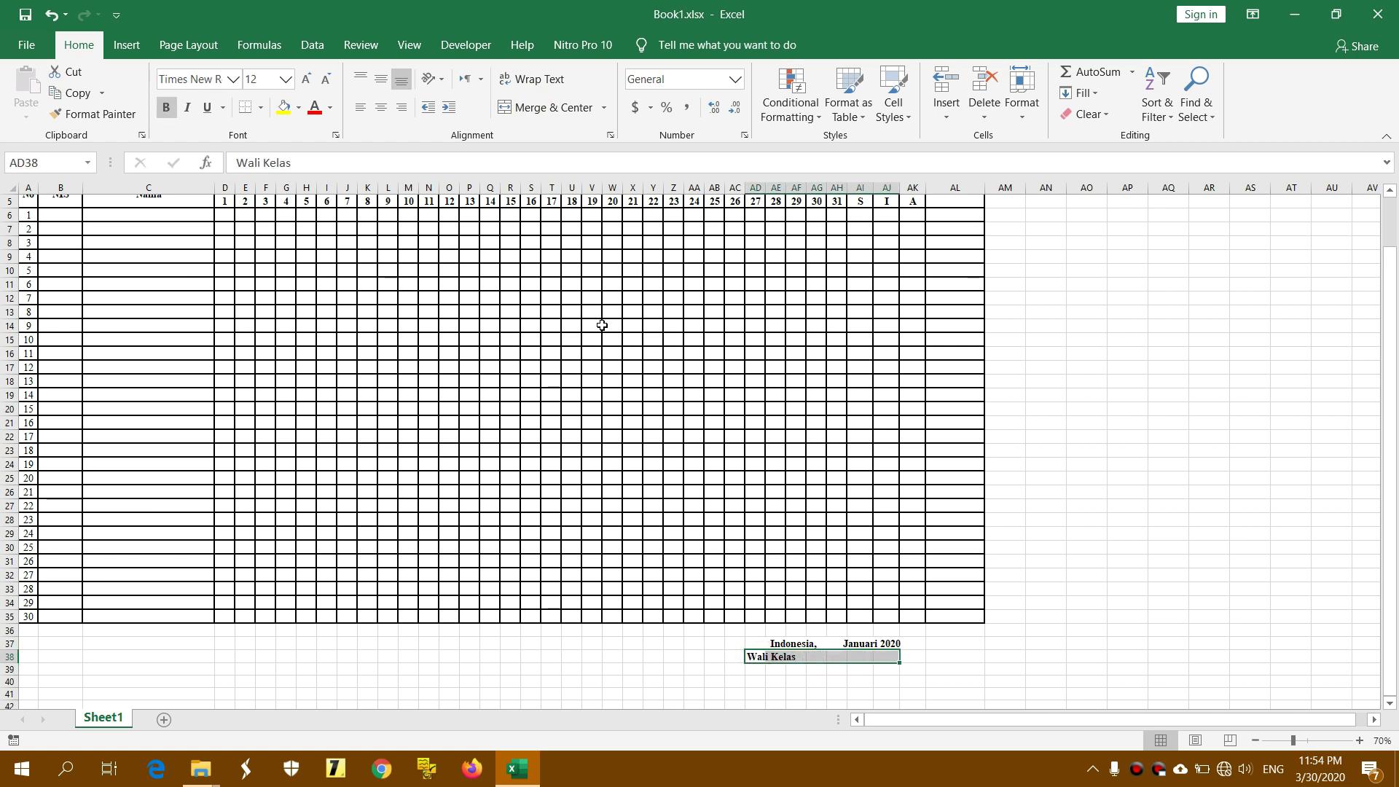
{"action": "left_click", "coordinate": [530, 108]}
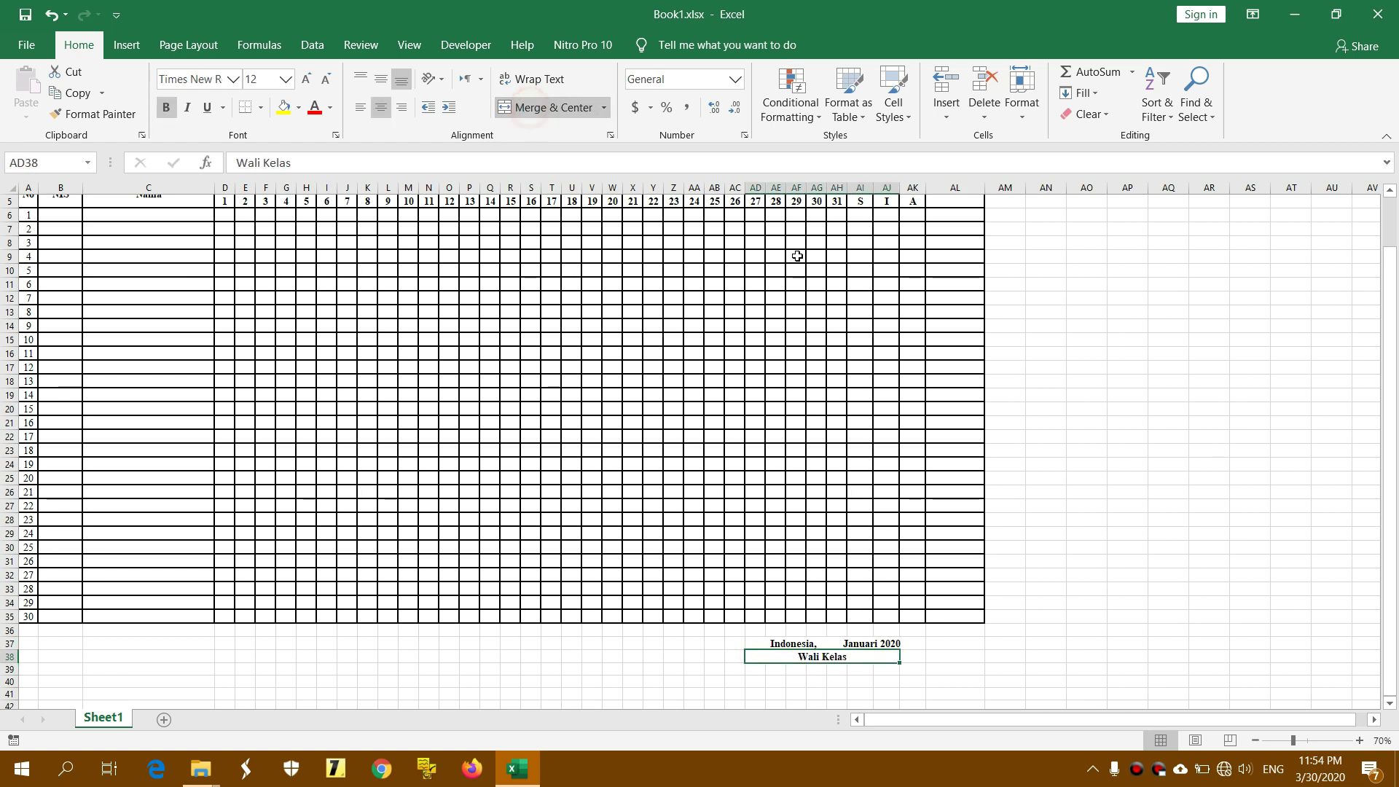
{"action": "left_click", "coordinate": [1000, 628]}
{"action": "scroll", "coordinate": [850, 578], "scroll_direction": "up", "scroll_amount": 2}
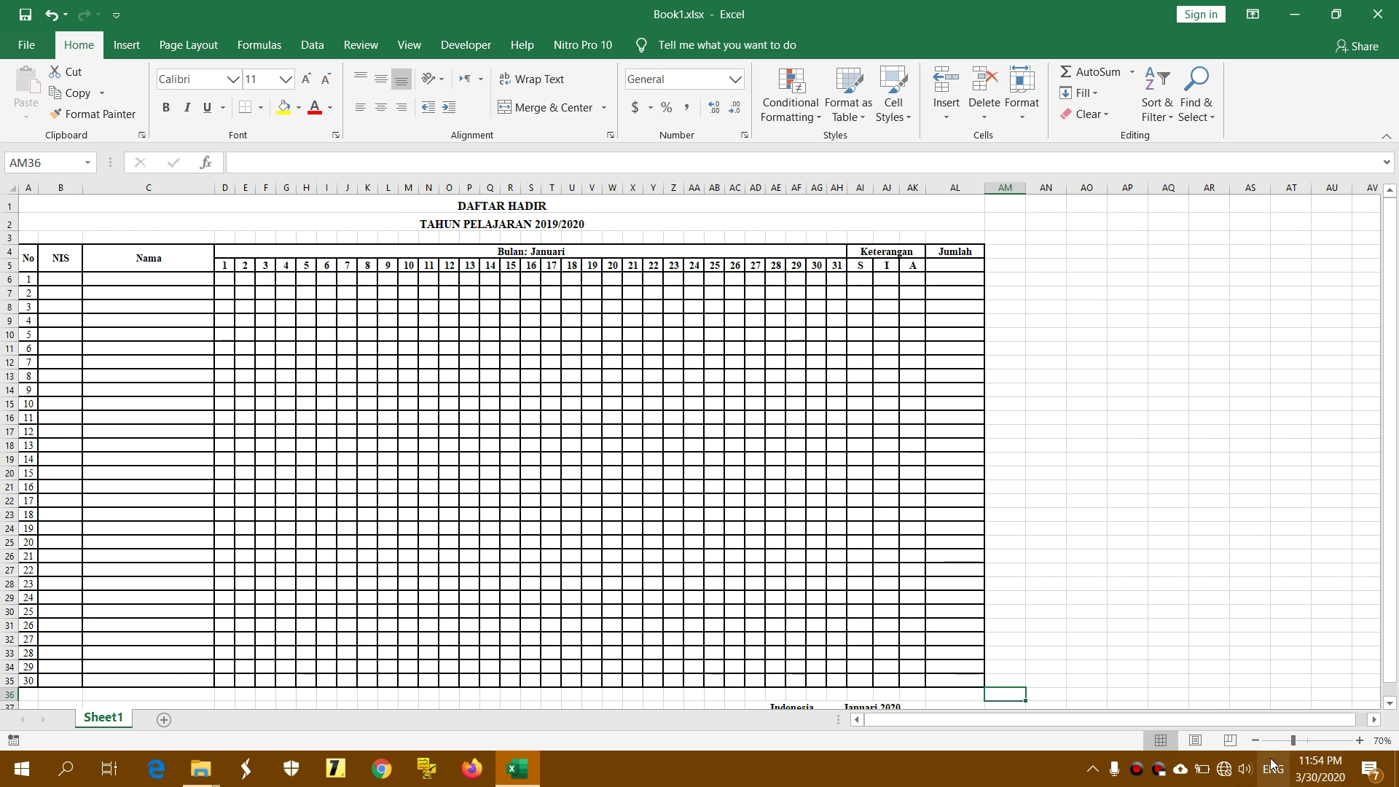
{"action": "left_click", "coordinate": [1256, 740]}
{"action": "left_click", "coordinate": [1256, 740]}
- Merge and centre the Jumlah header down across AL4:AL5
{"action": "left_click", "coordinate": [1017, 587]}
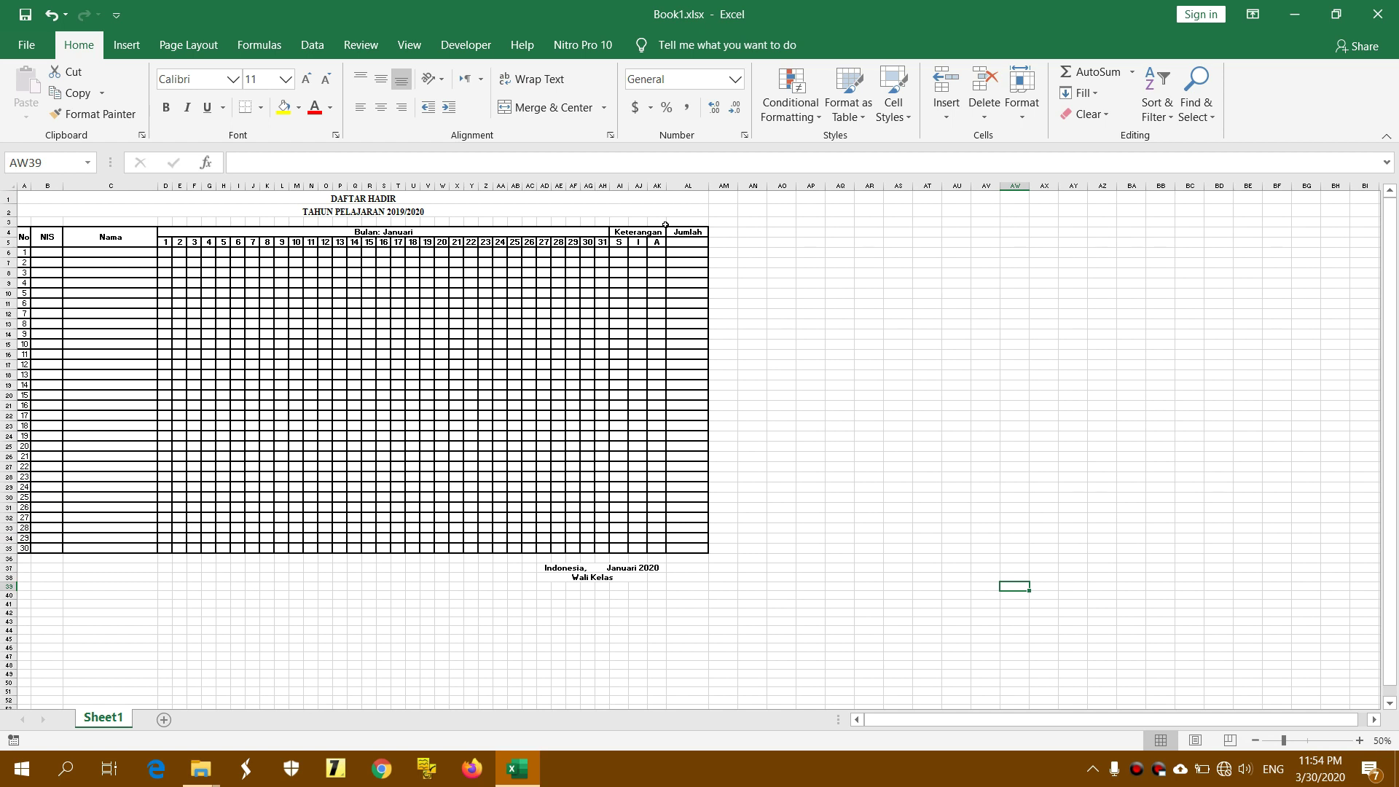
{"action": "left_click", "coordinate": [690, 236]}
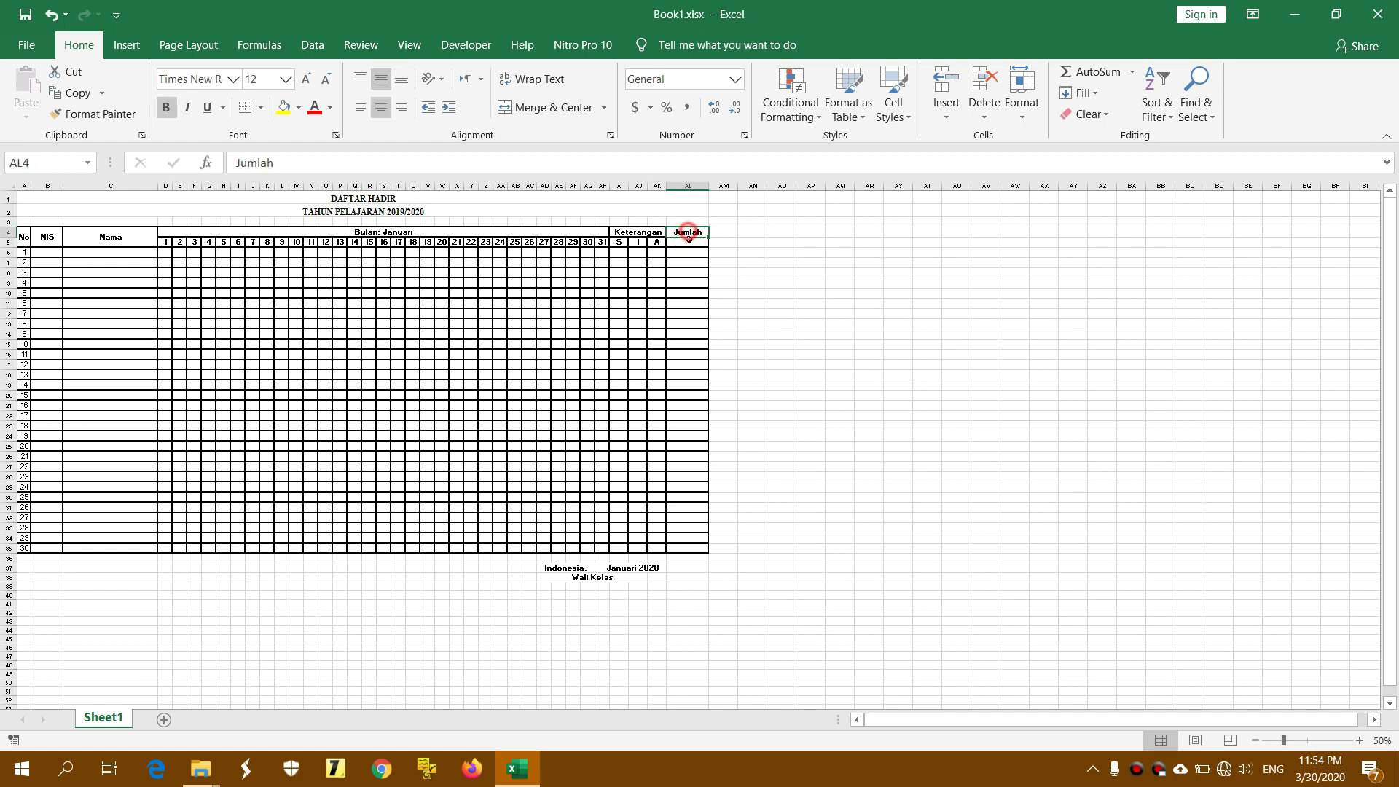
{"action": "left_click", "coordinate": [544, 107]}
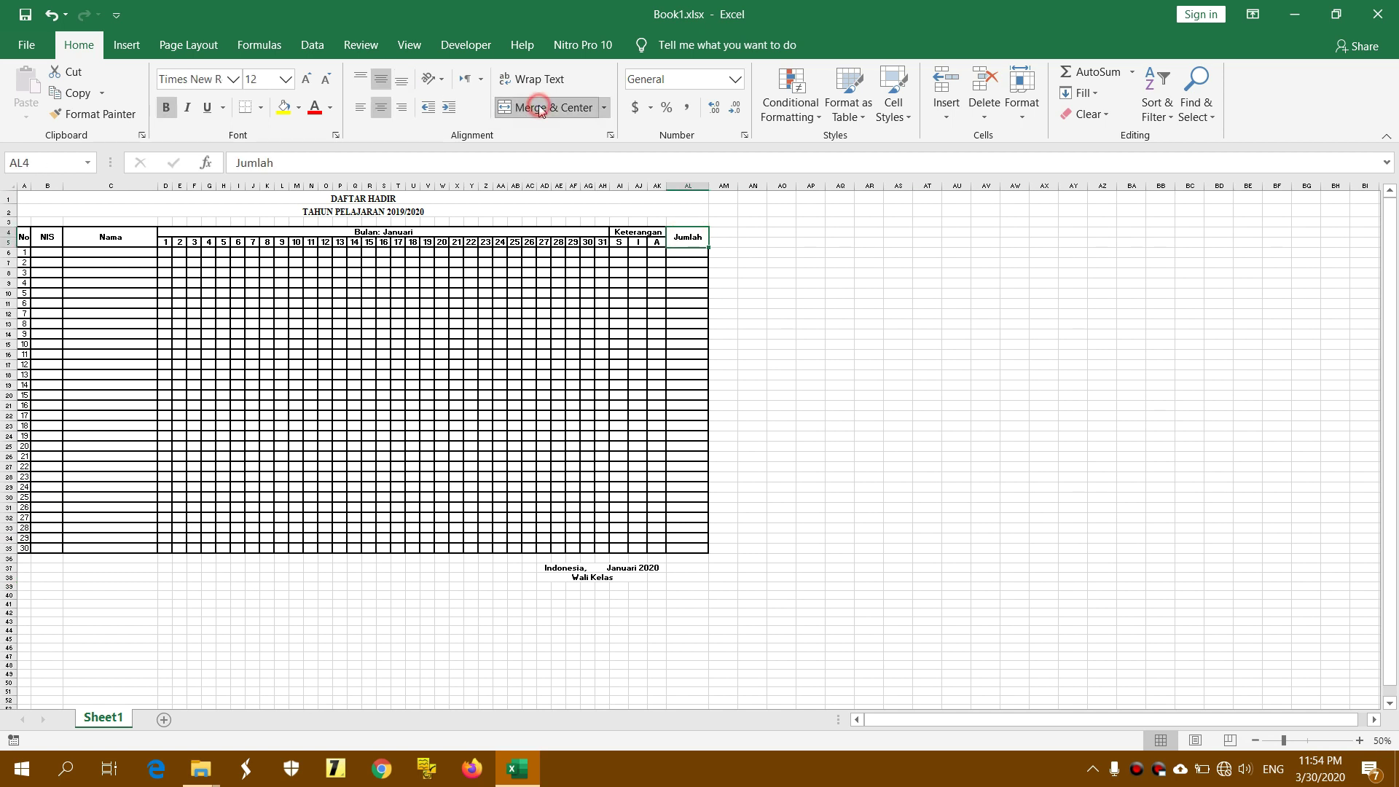
{"action": "left_click", "coordinate": [764, 263]}
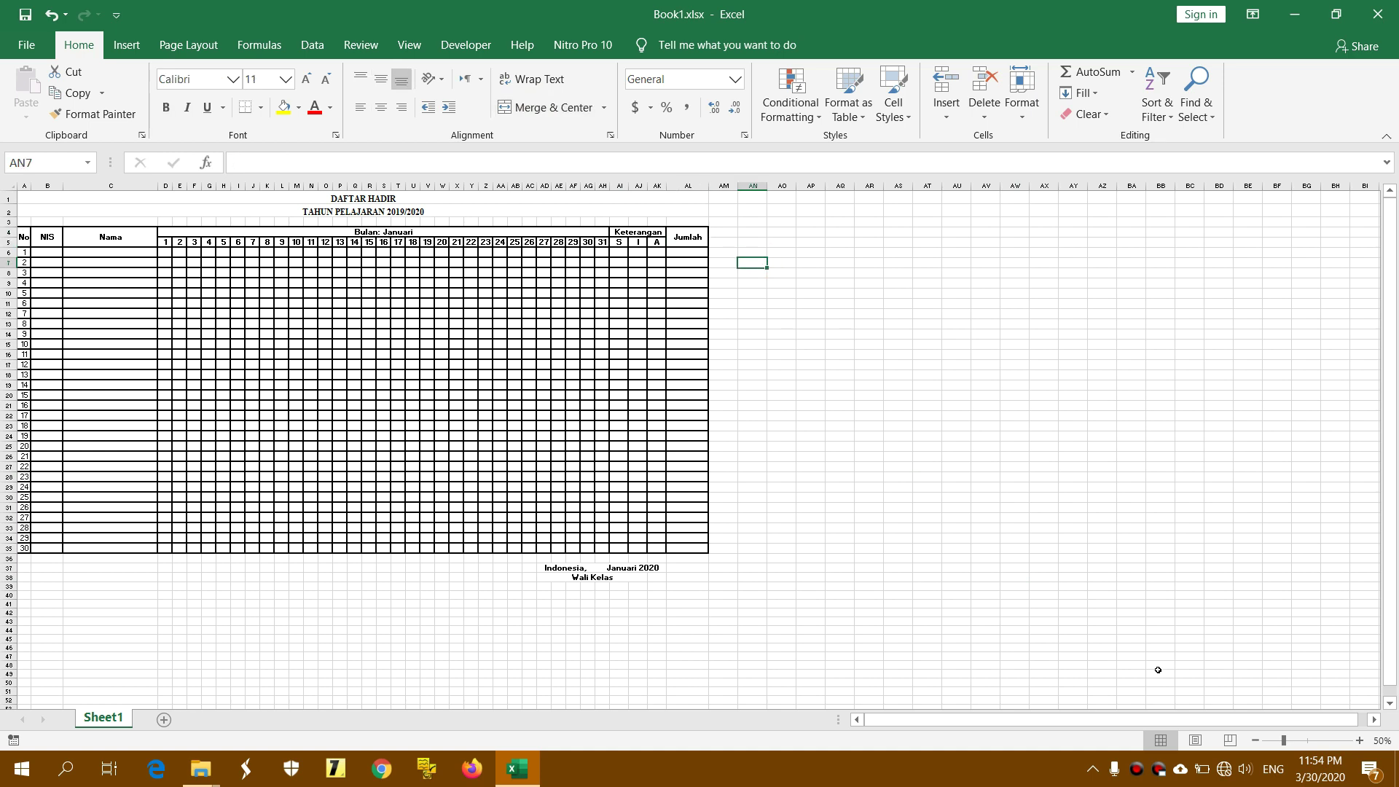
- Select rows 6 to 38 of the attendance table
{"action": "left_click", "coordinate": [1358, 740]}
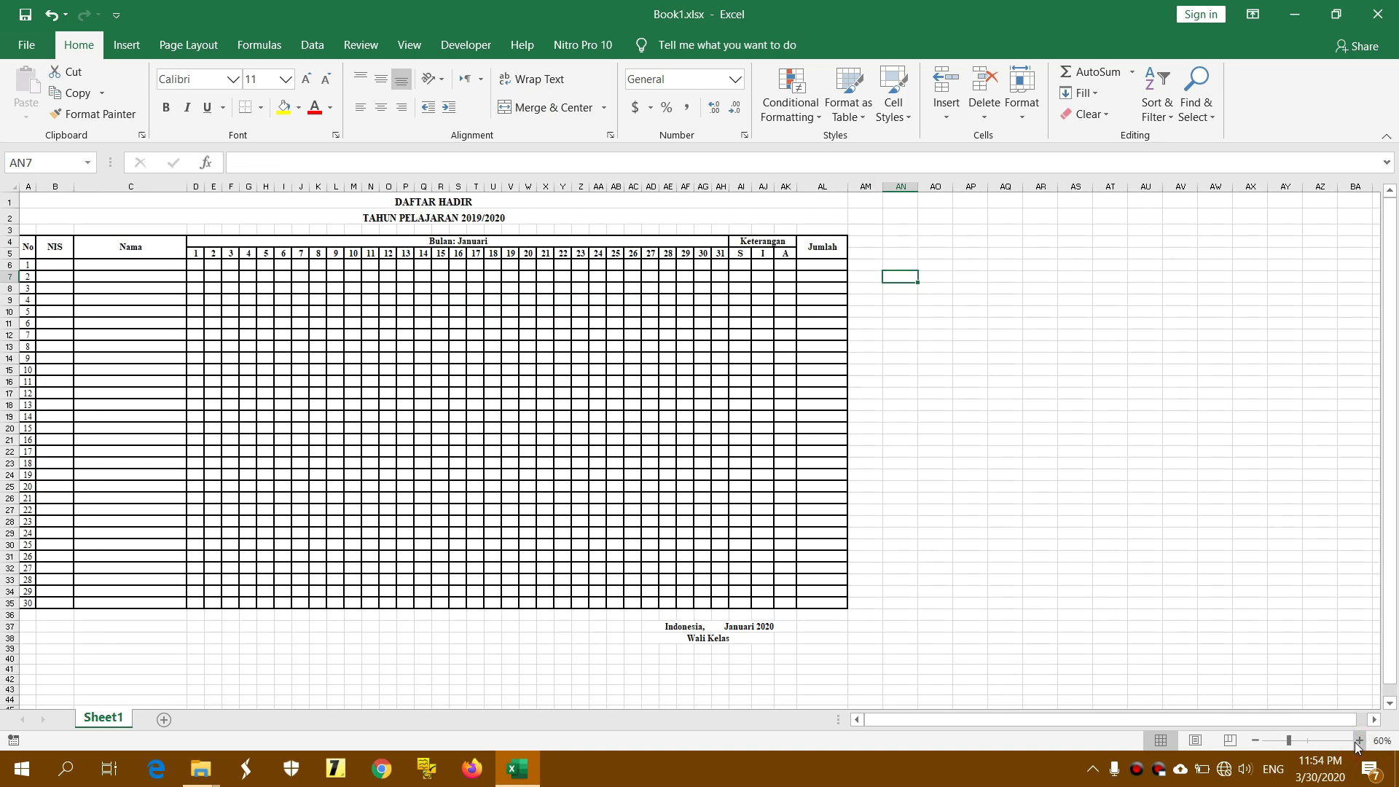
{"action": "left_click", "coordinate": [1359, 740]}
{"action": "scroll", "coordinate": [1090, 665], "scroll_direction": "up", "scroll_amount": 1}
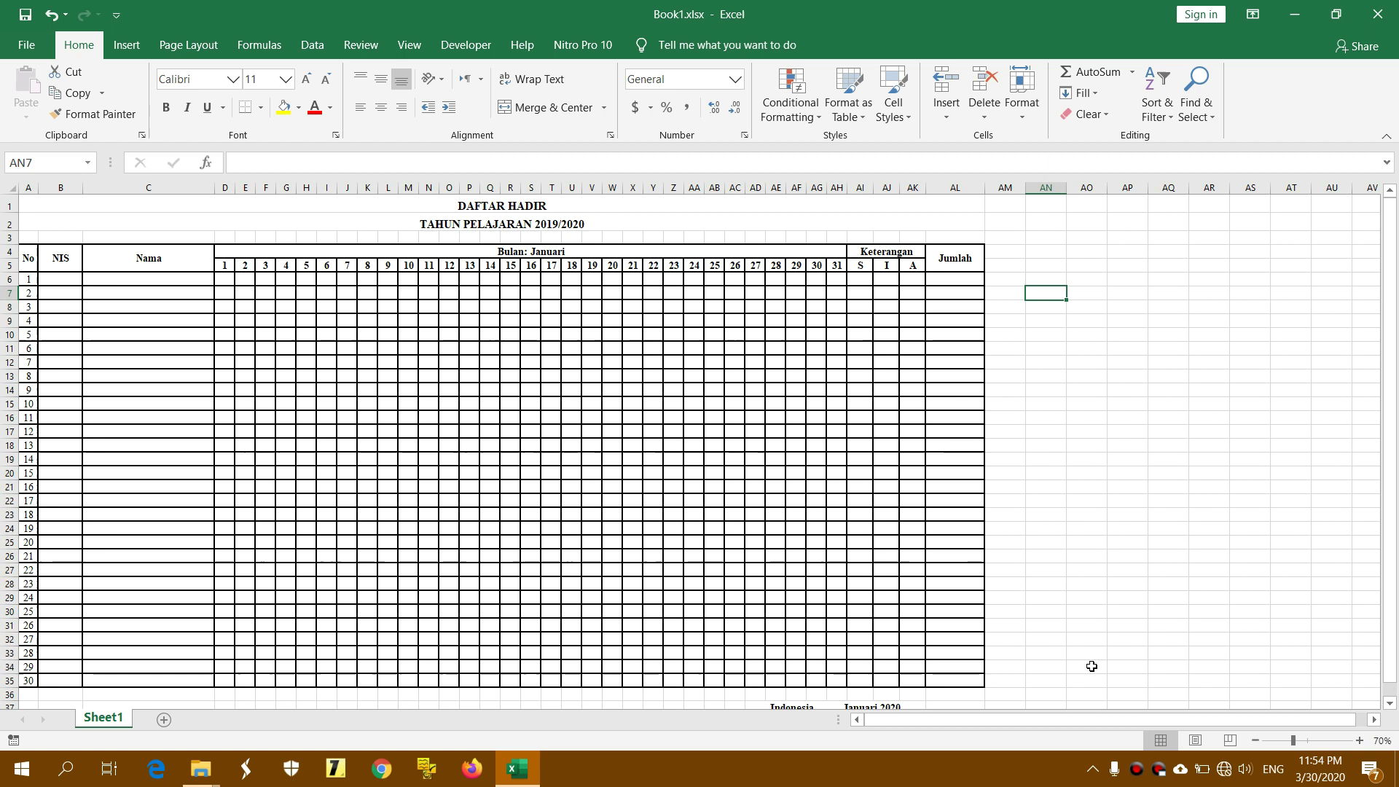
{"action": "left_click", "coordinate": [1144, 493]}
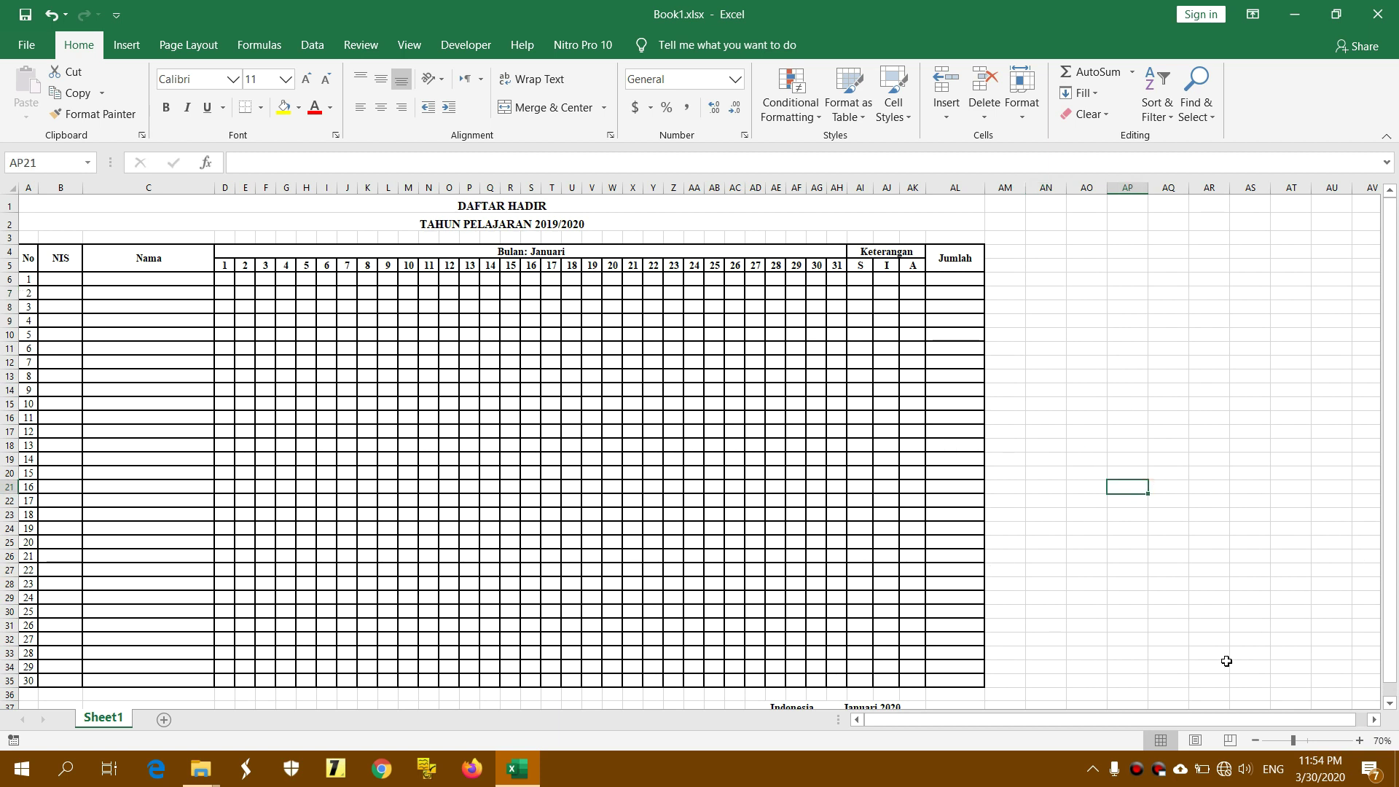
{"action": "left_click", "coordinate": [1252, 740]}
{"action": "left_click", "coordinate": [1252, 739]}
{"action": "left_click", "coordinate": [904, 569]}
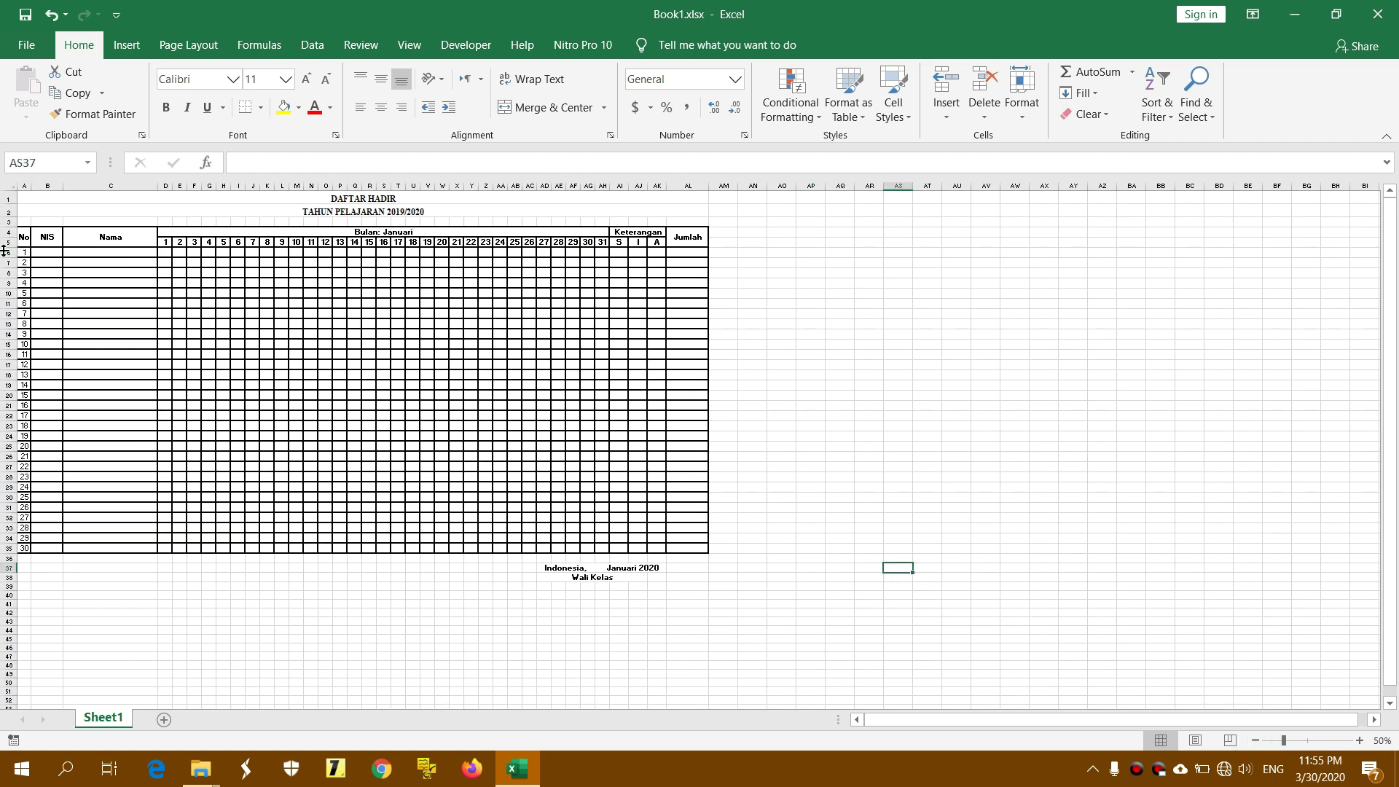
{"action": "mouse_move", "coordinate": [8, 252]}
{"action": "left_mouse_down"}
{"action": "mouse_move", "coordinate": [36, 577]}
{"action": "mouse_move", "coordinate": [52, 571]}
{"action": "left_mouse_up"}
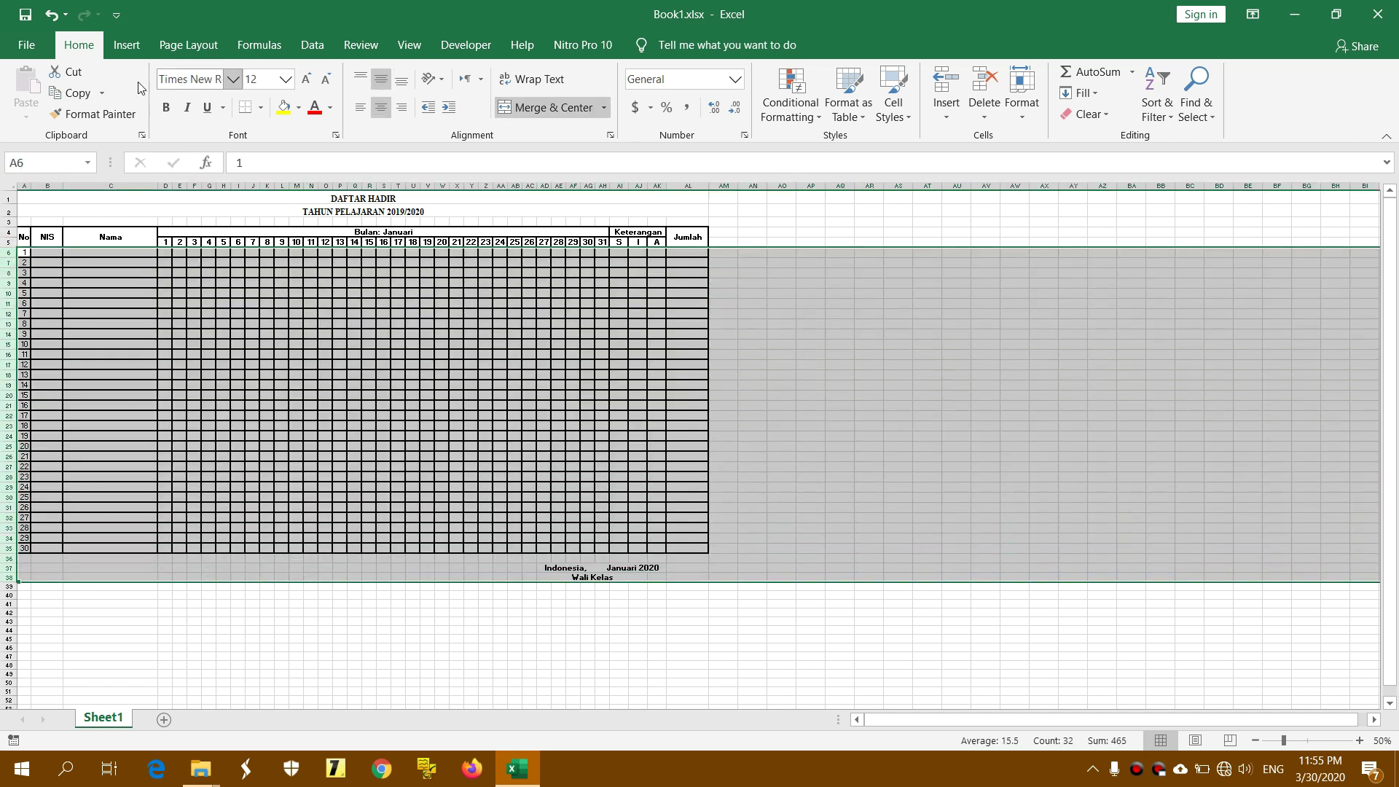
- Try row heights for rows 6 to 38 through Format > Row Height, applying 16
{"action": "left_click", "coordinate": [82, 46]}
{"action": "left_click", "coordinate": [1022, 102]}
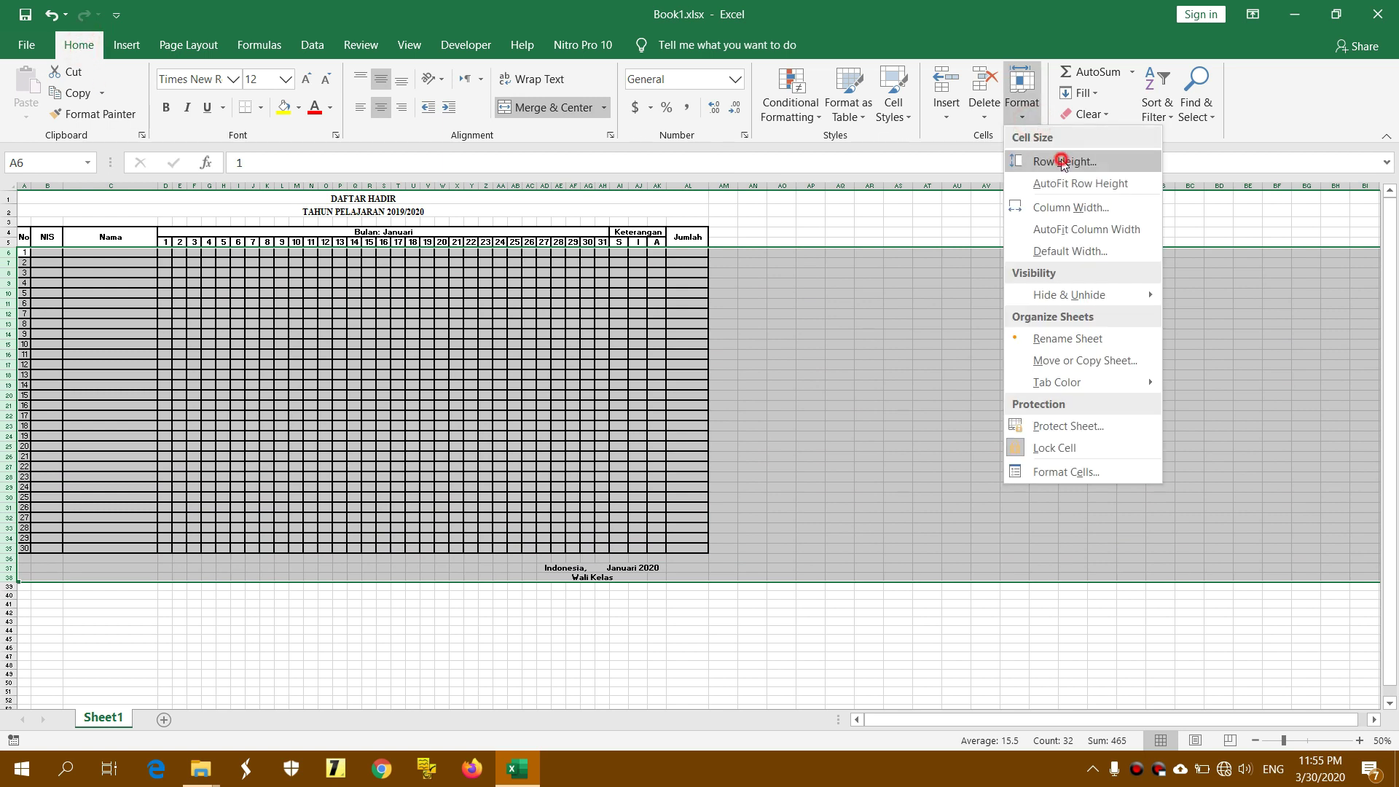
{"action": "left_click", "coordinate": [1064, 160]}
{"action": "left_click", "coordinate": [945, 281]}
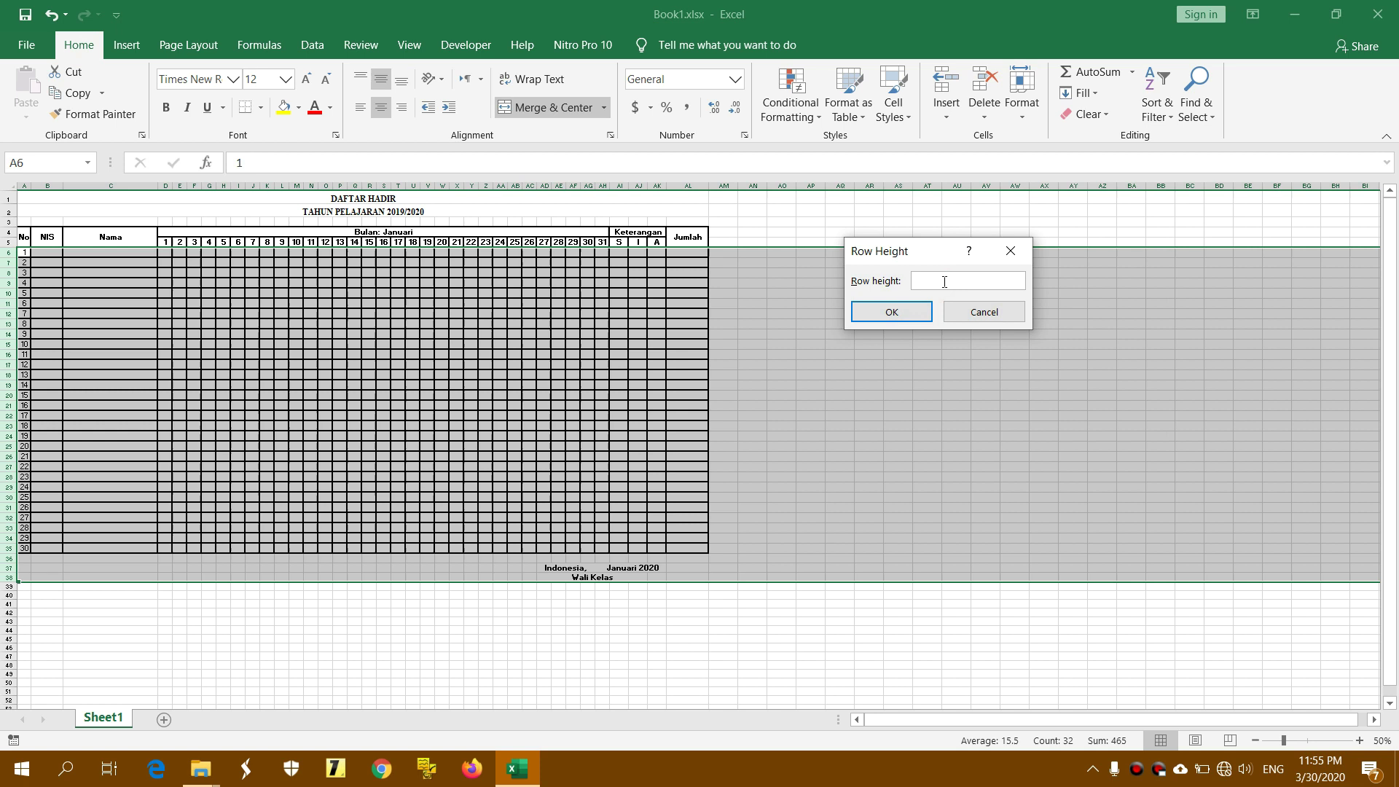
{"action": "type", "text": "19"}
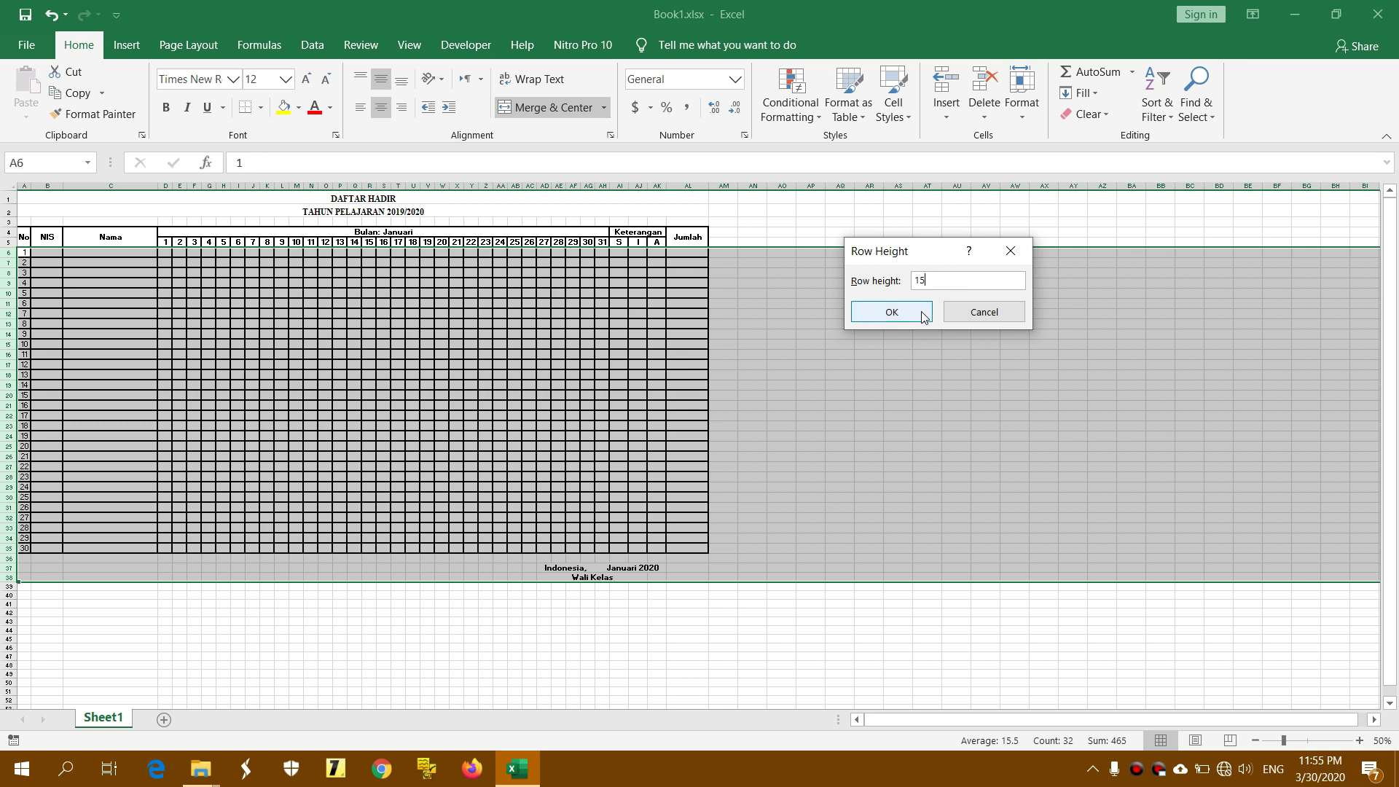
{"action": "left_click", "coordinate": [922, 311]}
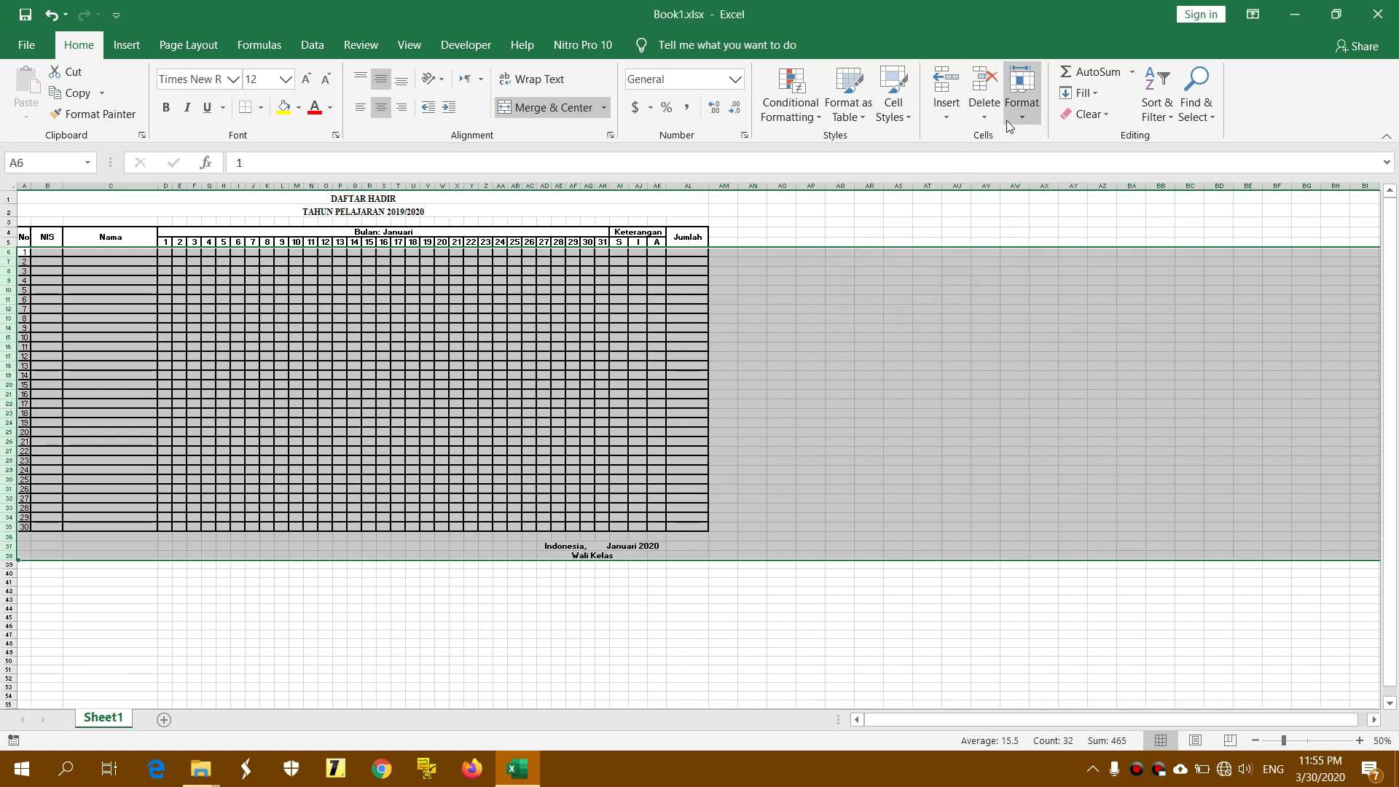
{"action": "left_click", "coordinate": [1021, 102]}
{"action": "left_click", "coordinate": [1023, 158]}
{"action": "left_click", "coordinate": [938, 278]}
{"action": "key", "text": "BackSpace"}
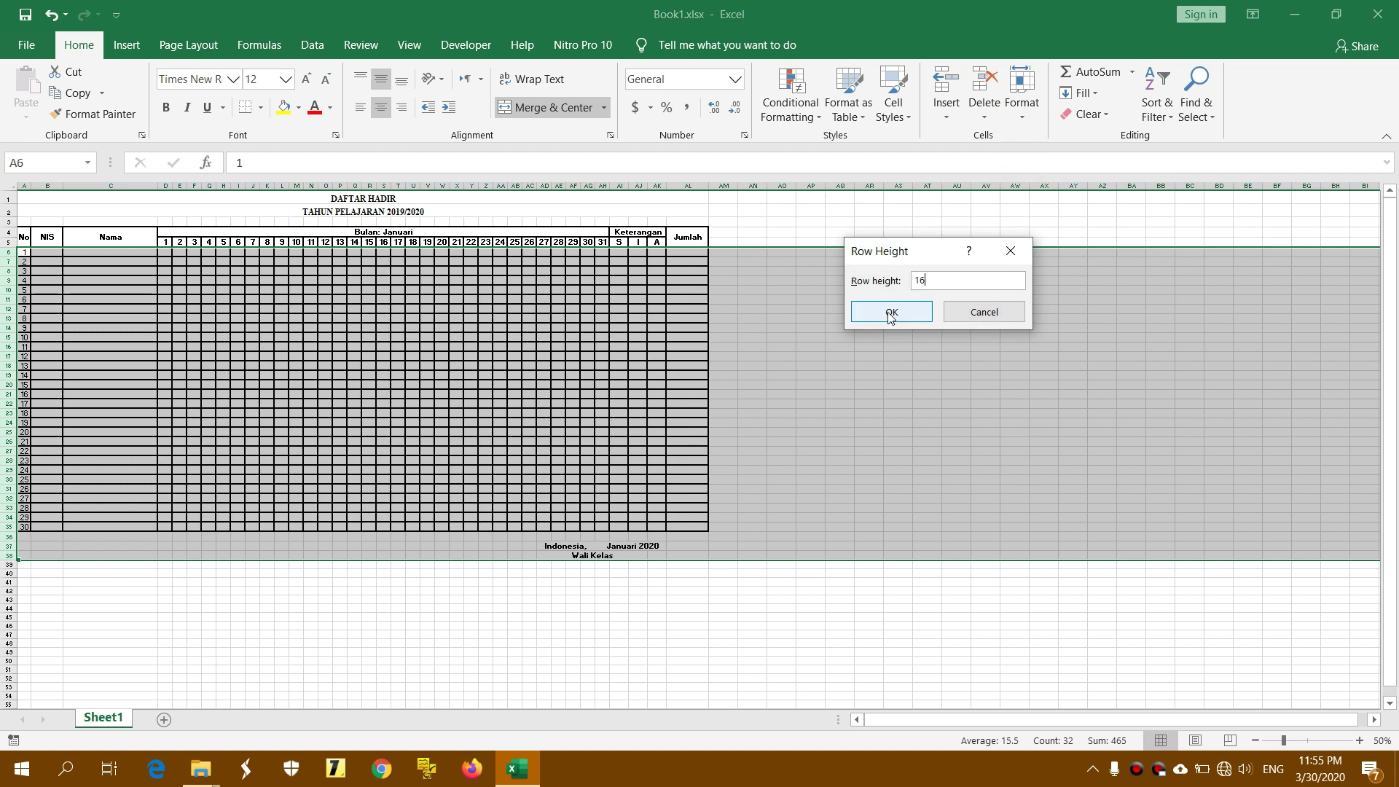
{"action": "left_click", "coordinate": [889, 312]}
- Set rows 6 to 38 to a row height of 17 and clear the selection
{"action": "left_click", "coordinate": [1020, 109]}
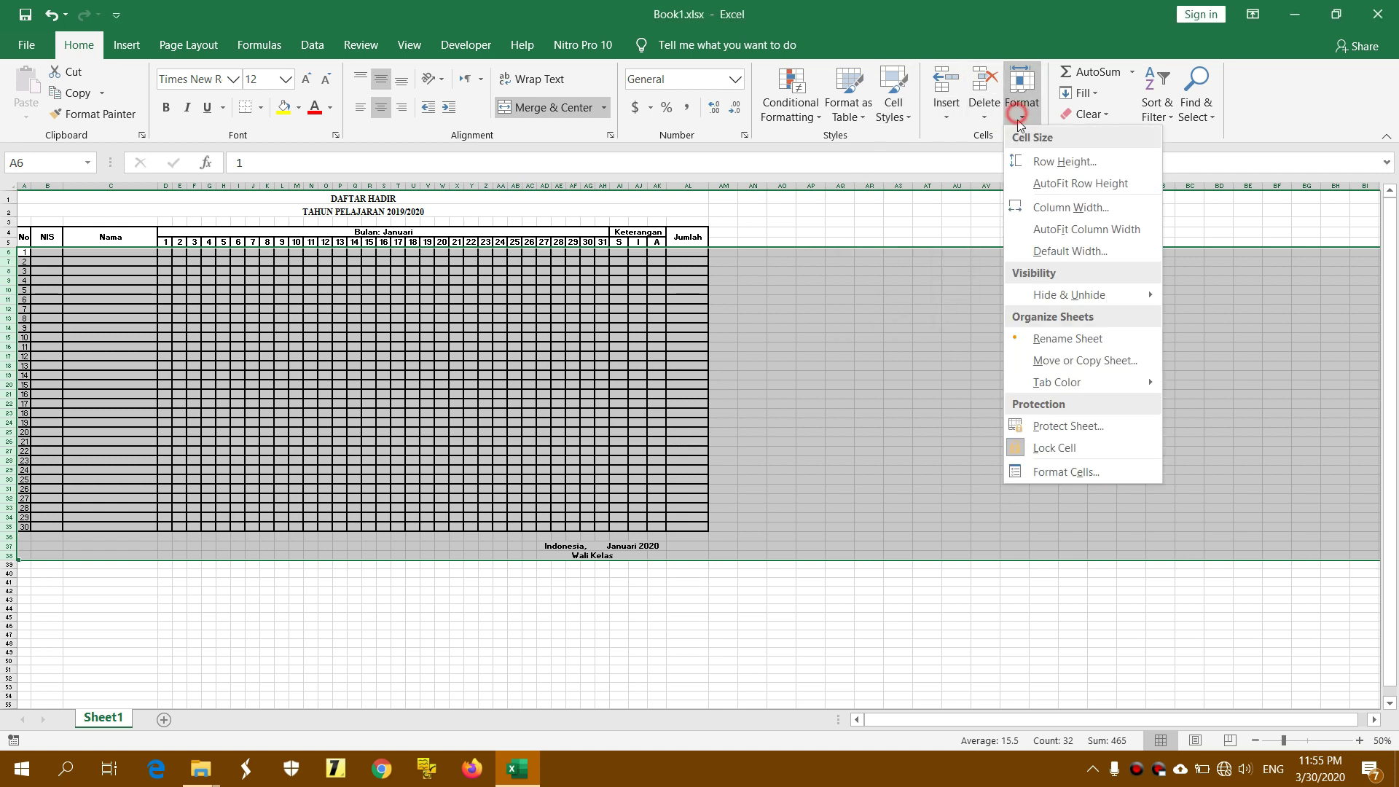
{"action": "left_click", "coordinate": [1024, 159]}
{"action": "left_click", "coordinate": [940, 281]}
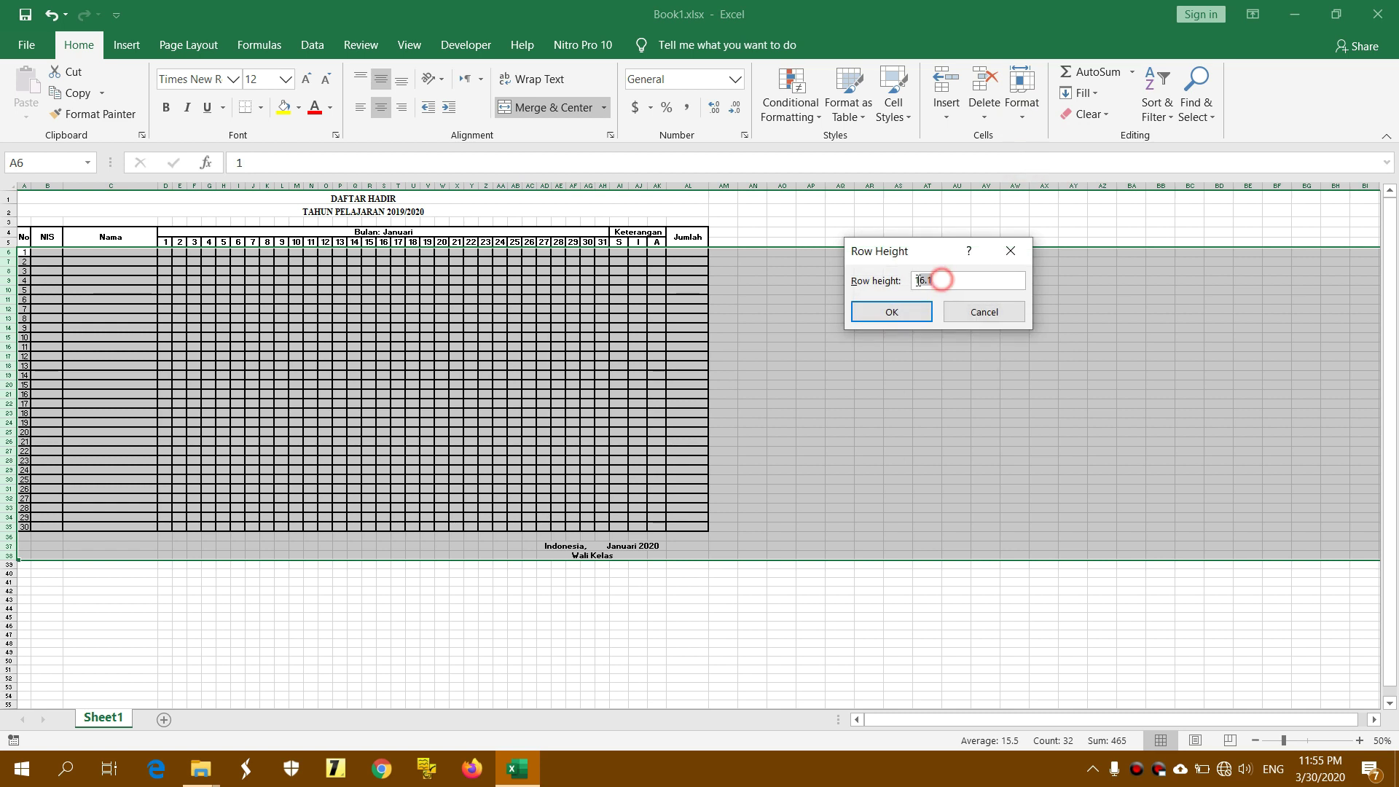
{"action": "key", "text": "BackSpace"}
{"action": "key", "text": "BackSpace"}
{"action": "key", "text": "BackSpace"}
{"action": "type", "text": "7"}
{"action": "left_click", "coordinate": [899, 307]}
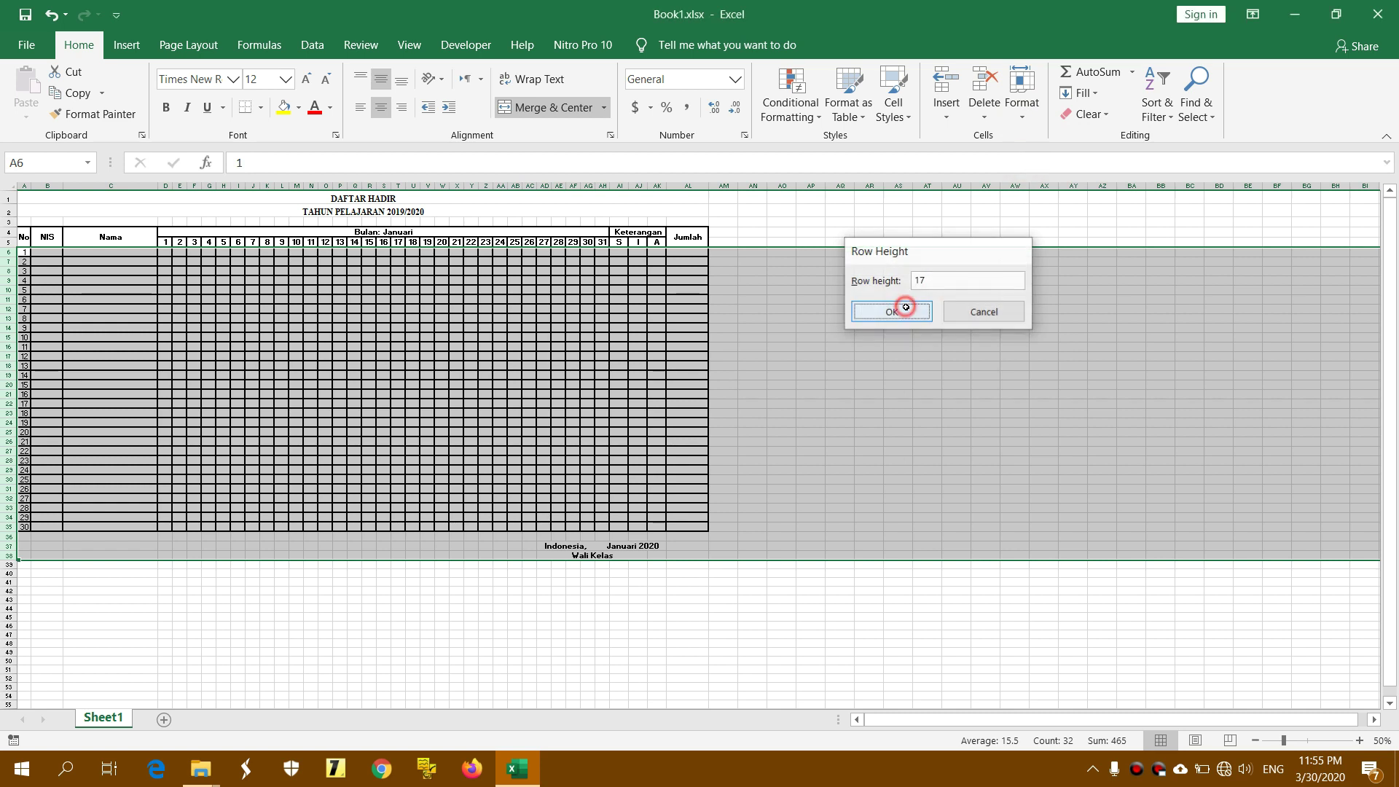
{"action": "left_click", "coordinate": [1019, 113]}
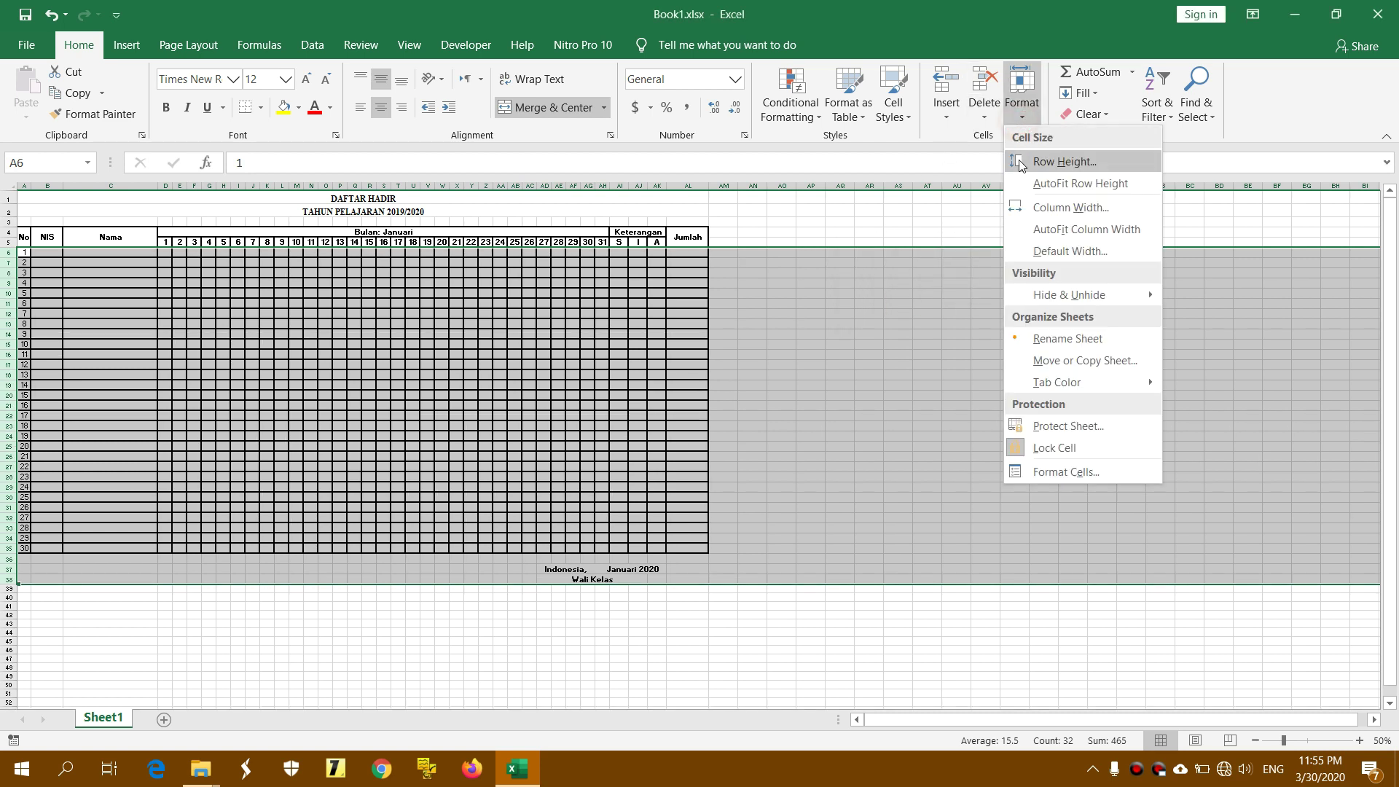
{"action": "left_click", "coordinate": [1020, 159]}
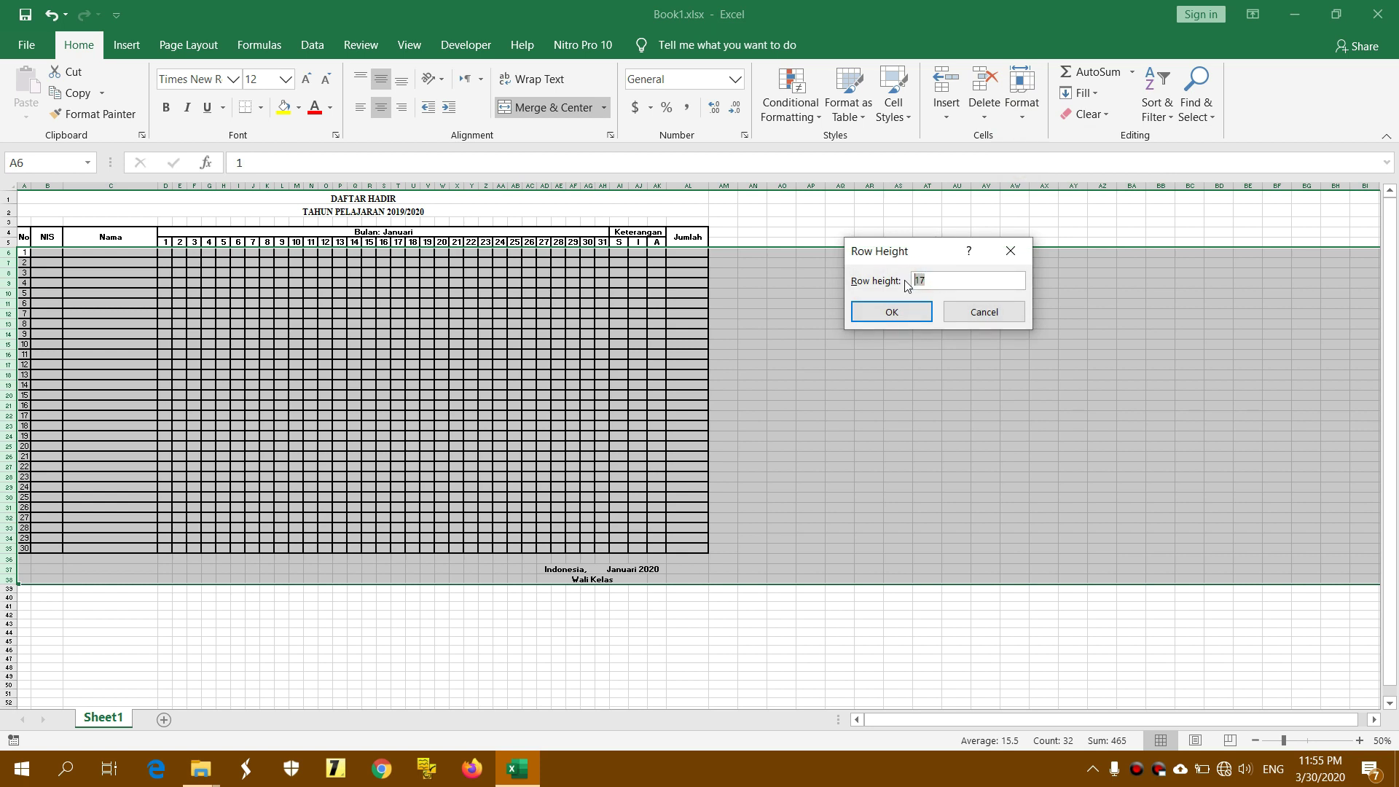
{"action": "left_click", "coordinate": [892, 312]}
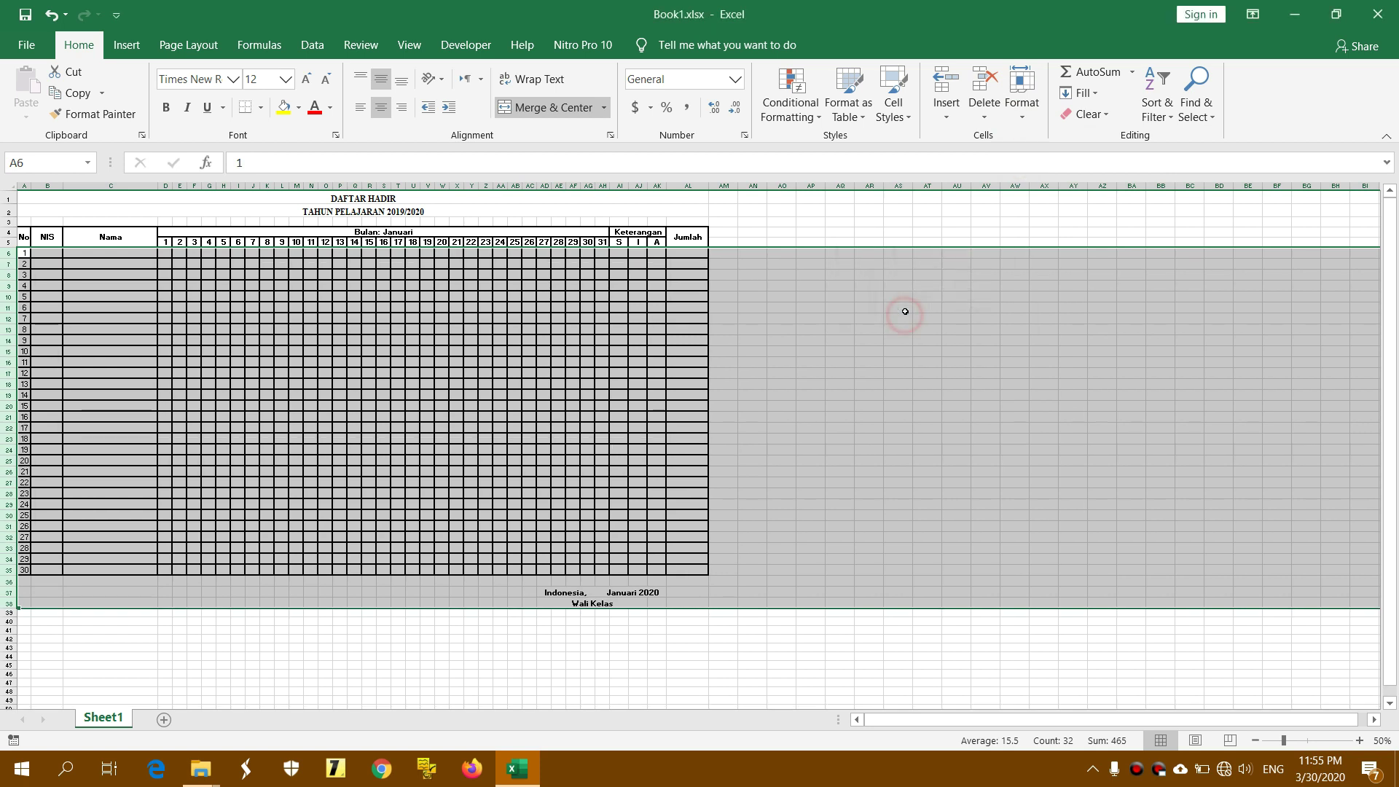
{"action": "left_click", "coordinate": [869, 449]}
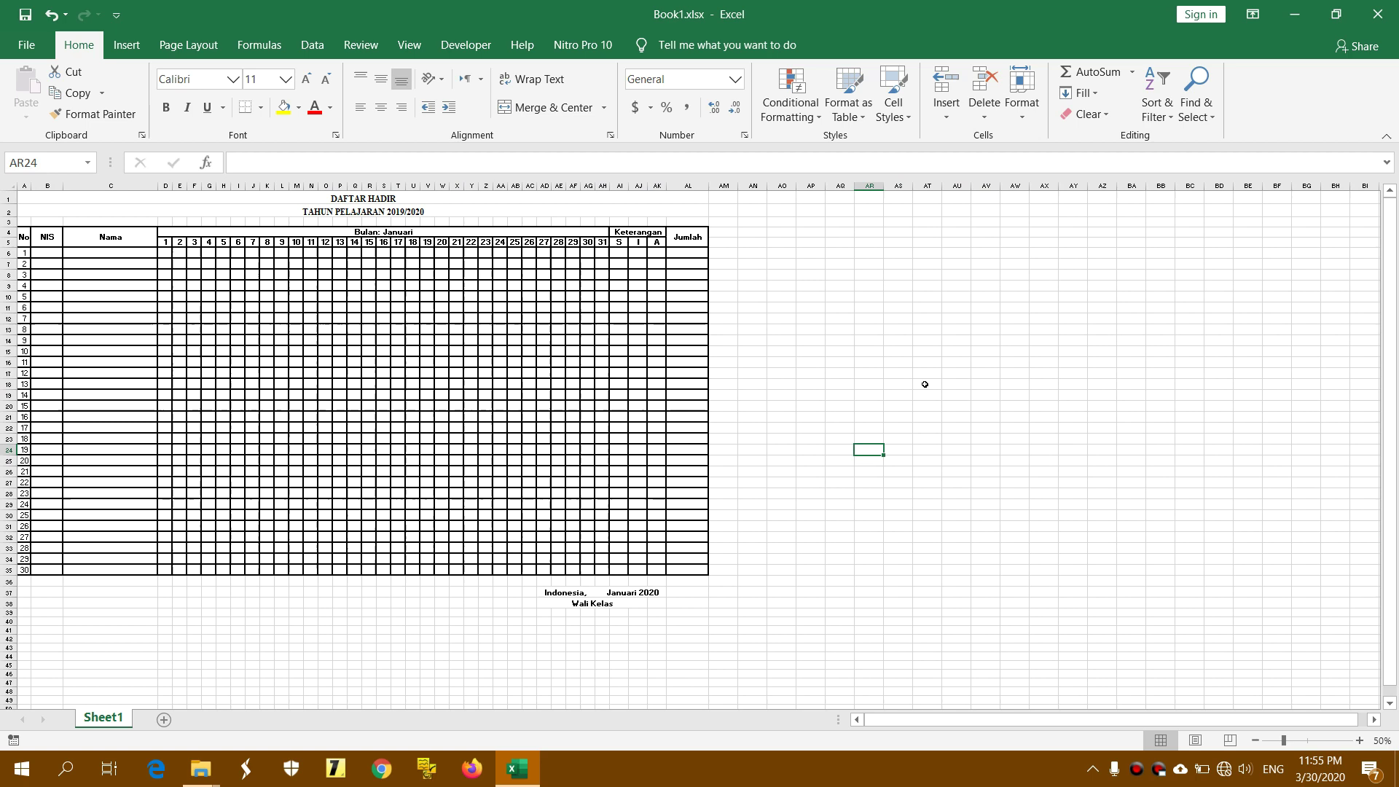
- Drag the boundary of selected rows 6 to 35 to an equal height of about 22.8
{"action": "left_click", "coordinate": [1358, 741]}
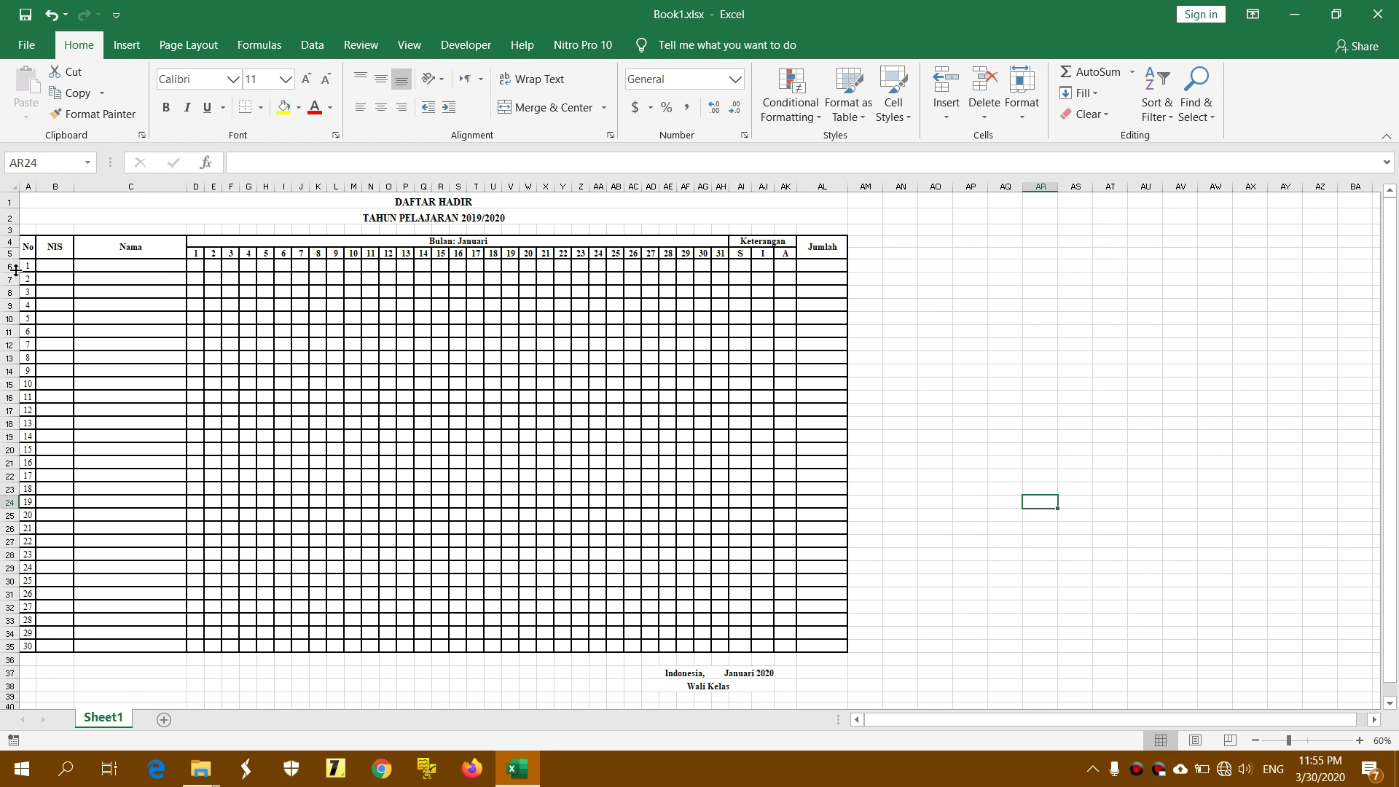
{"action": "left_click_drag", "start_coordinate": [14, 269], "coordinate": [4, 646]}
{"action": "left_click_drag", "start_coordinate": [10, 273], "coordinate": [14, 278]}
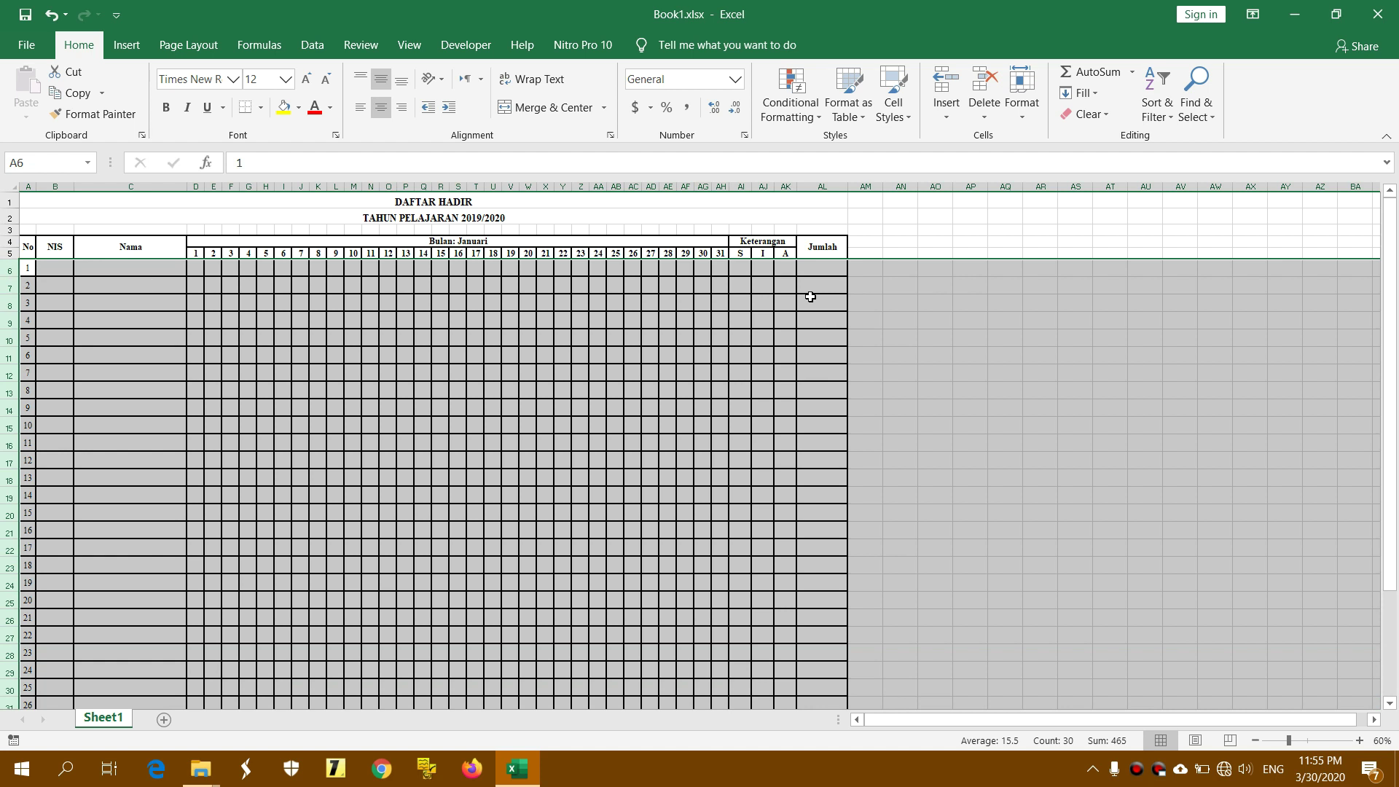
{"action": "mouse_move", "coordinate": [1396, 291]}
{"action": "left_mouse_down"}
{"action": "mouse_move", "coordinate": [1379, 430]}
{"action": "mouse_move", "coordinate": [1281, 437]}
{"action": "left_mouse_up"}
{"action": "left_click_drag", "start_coordinate": [10, 275], "coordinate": [9, 272]}
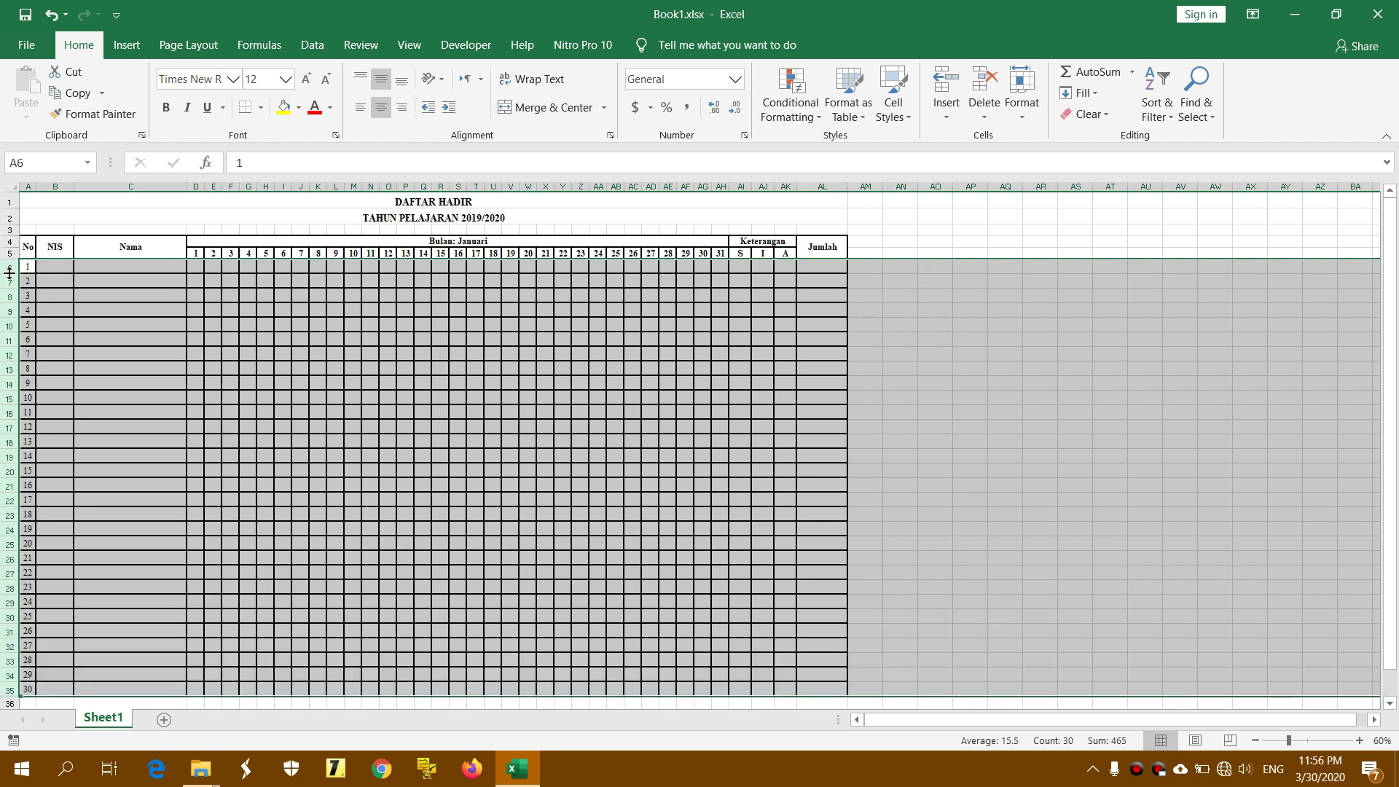
{"action": "left_click", "coordinate": [936, 291]}
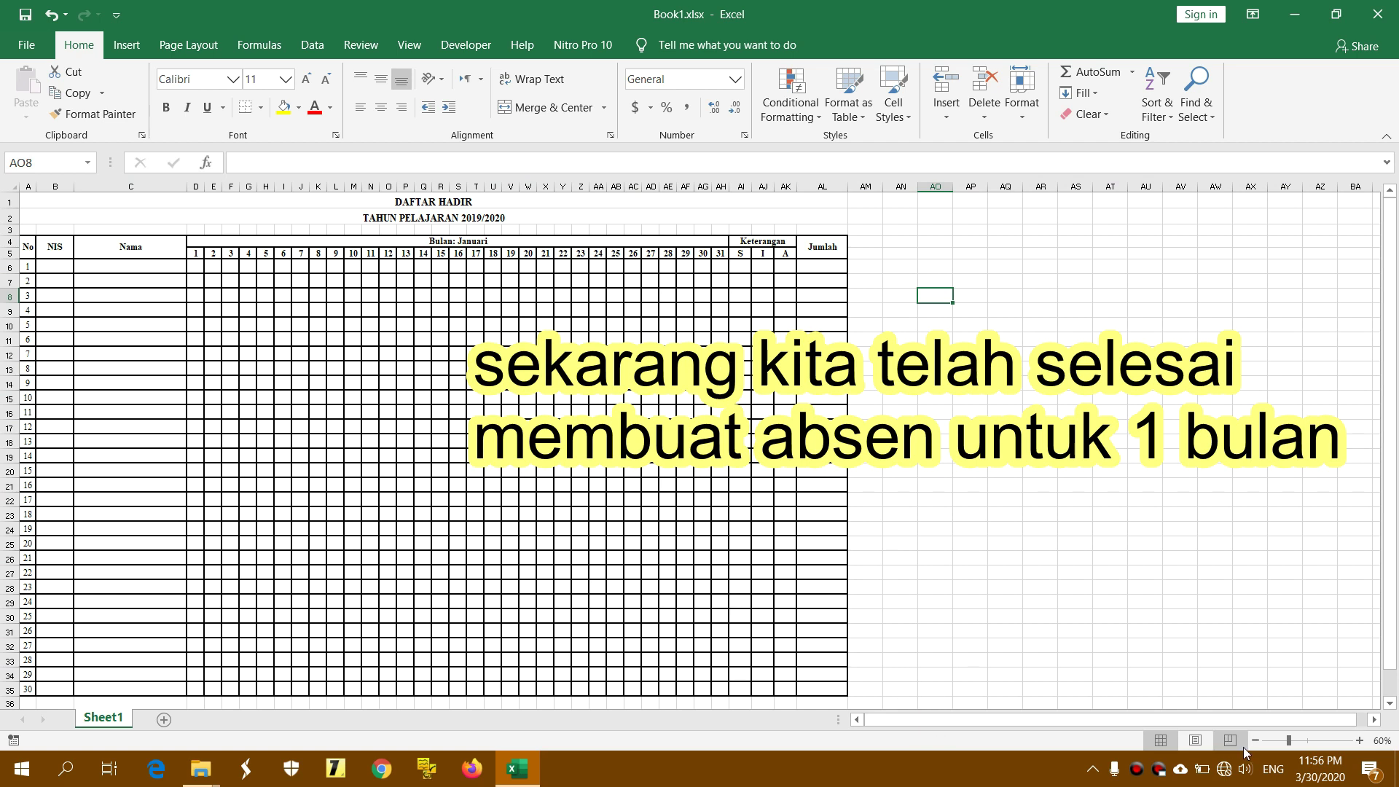
- Click an empty cell beside the table and minimise the Excel window
{"action": "left_click", "coordinate": [991, 489]}
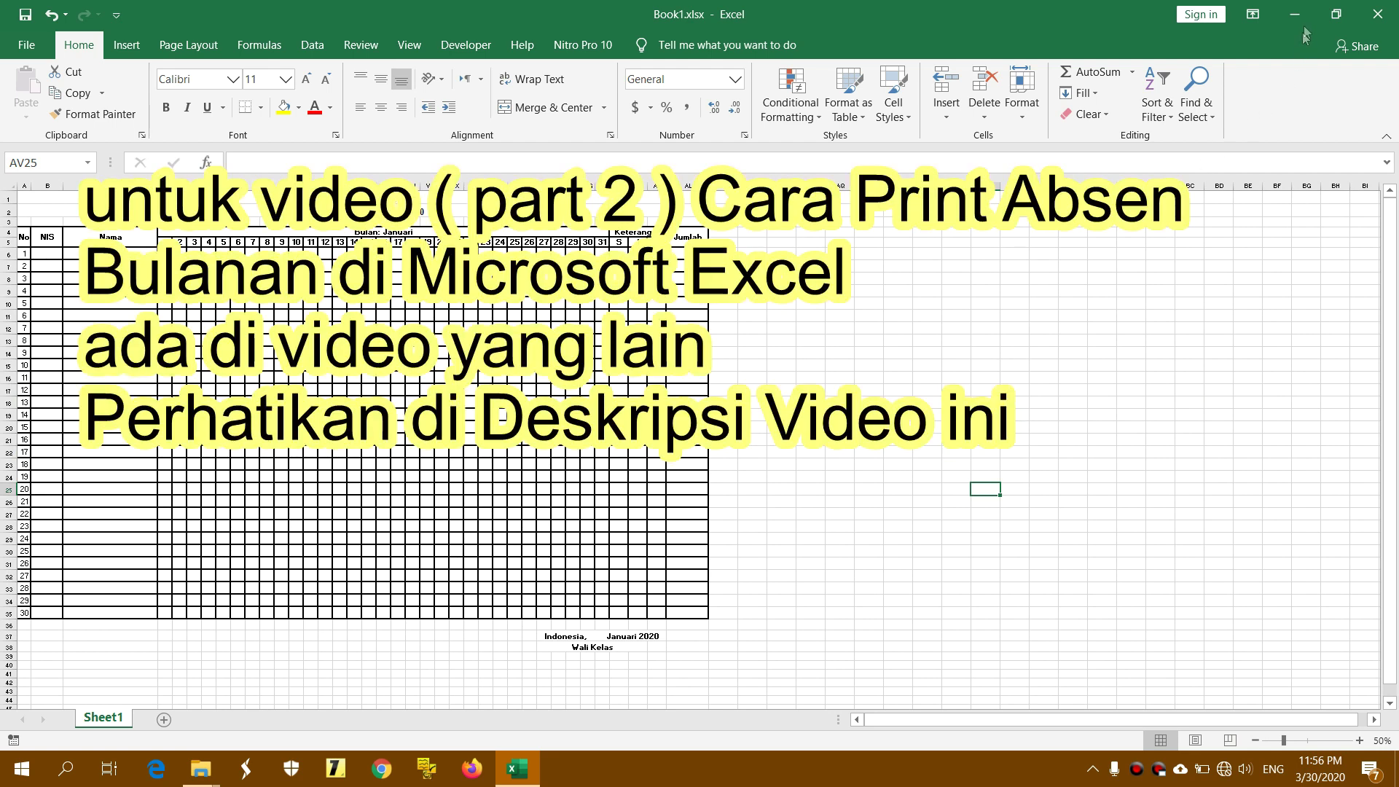
{"action": "left_click", "coordinate": [1296, 15]}
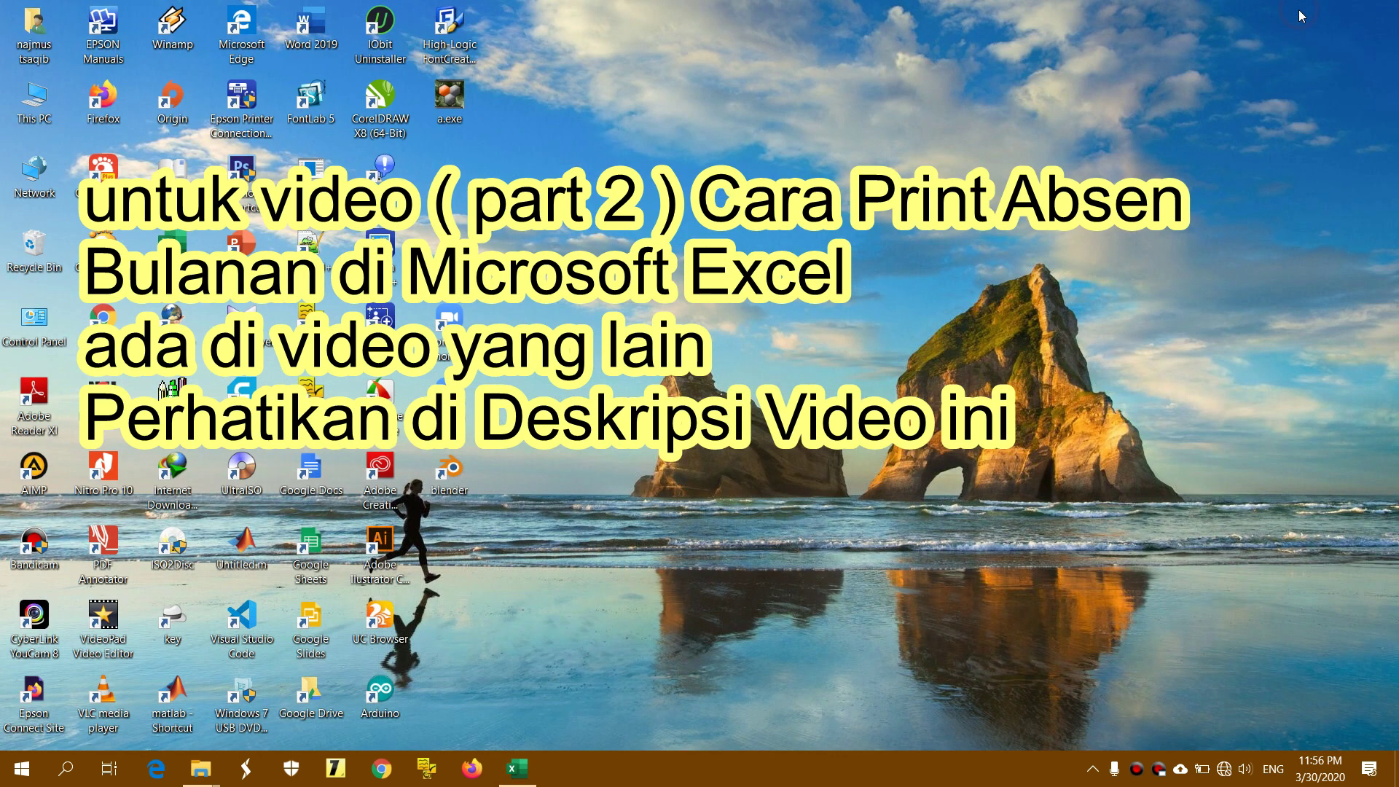